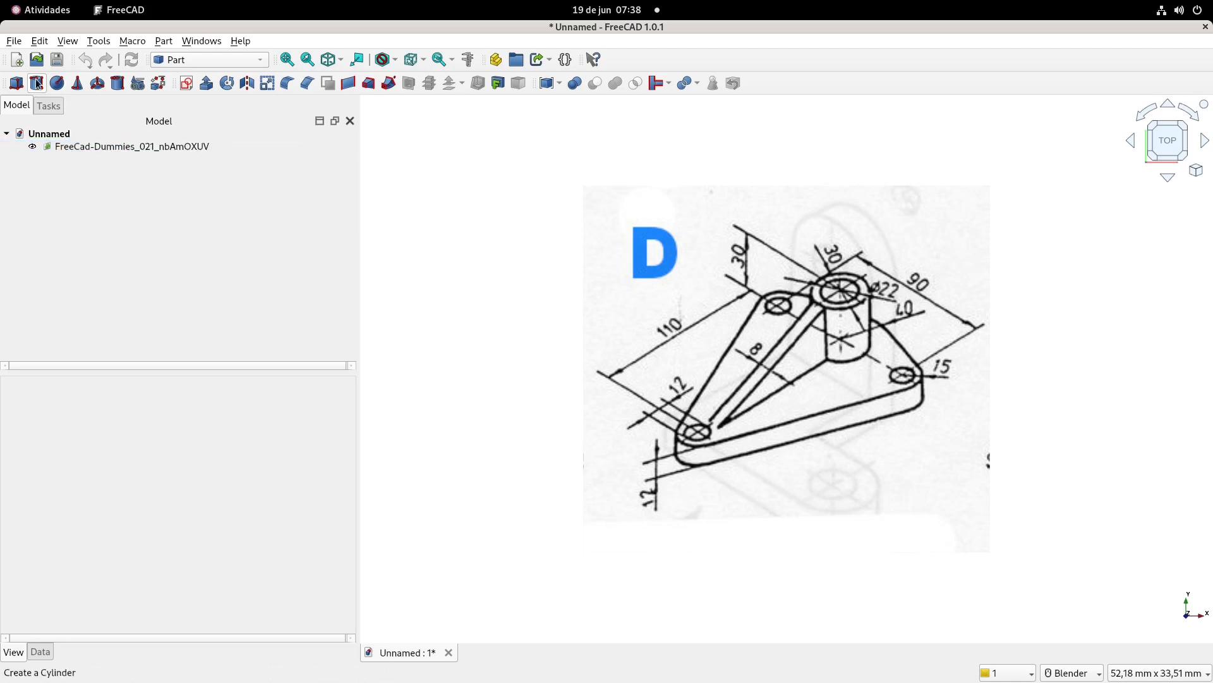
- Create a new document and tile its window beside the one showing the reference drawing
left_click(17, 61)
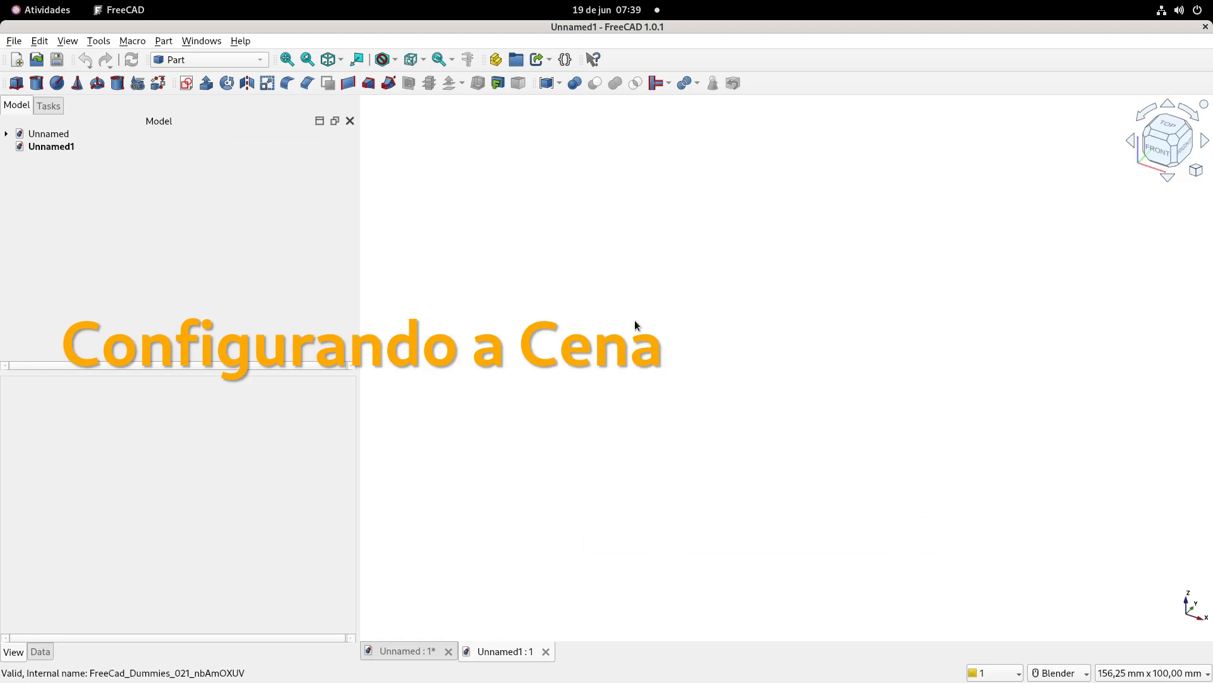
left_click(210, 42)
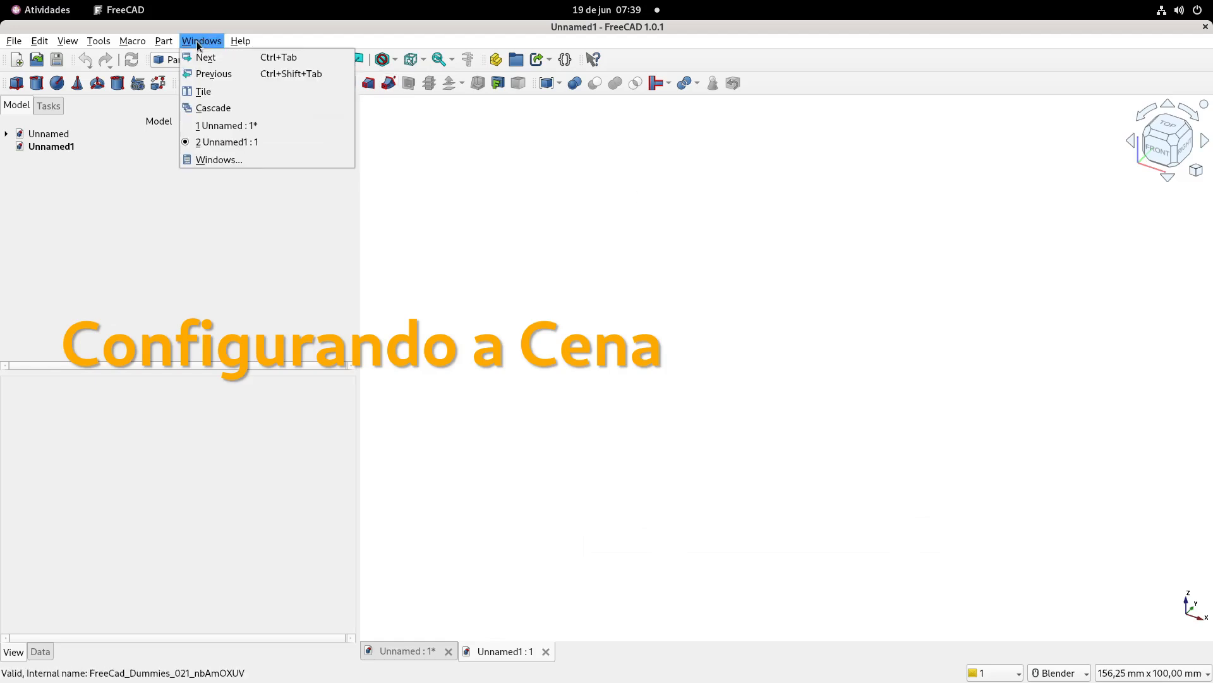
left_click(216, 94)
- Narrow the reference drawing's window, widen the new document's window, enlarge the drawing in view, and make the new document active
left_click_drag(786, 276, 680, 271)
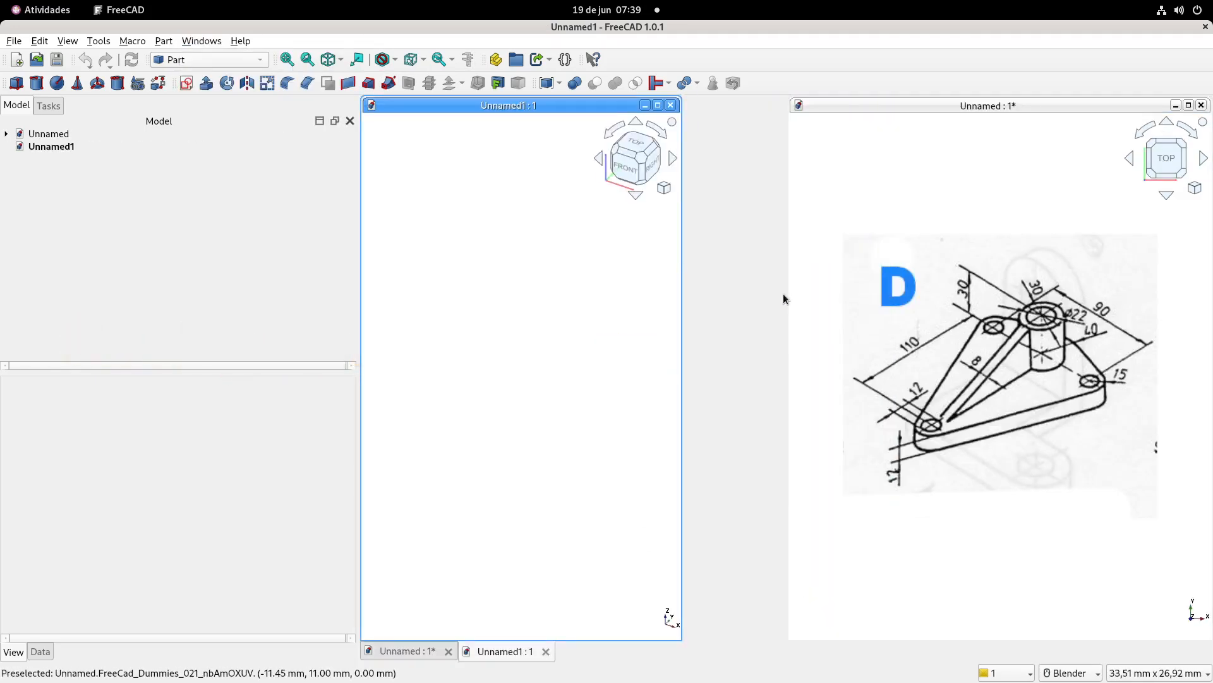
left_click_drag(788, 299, 1075, 317)
left_click_drag(681, 328, 958, 324)
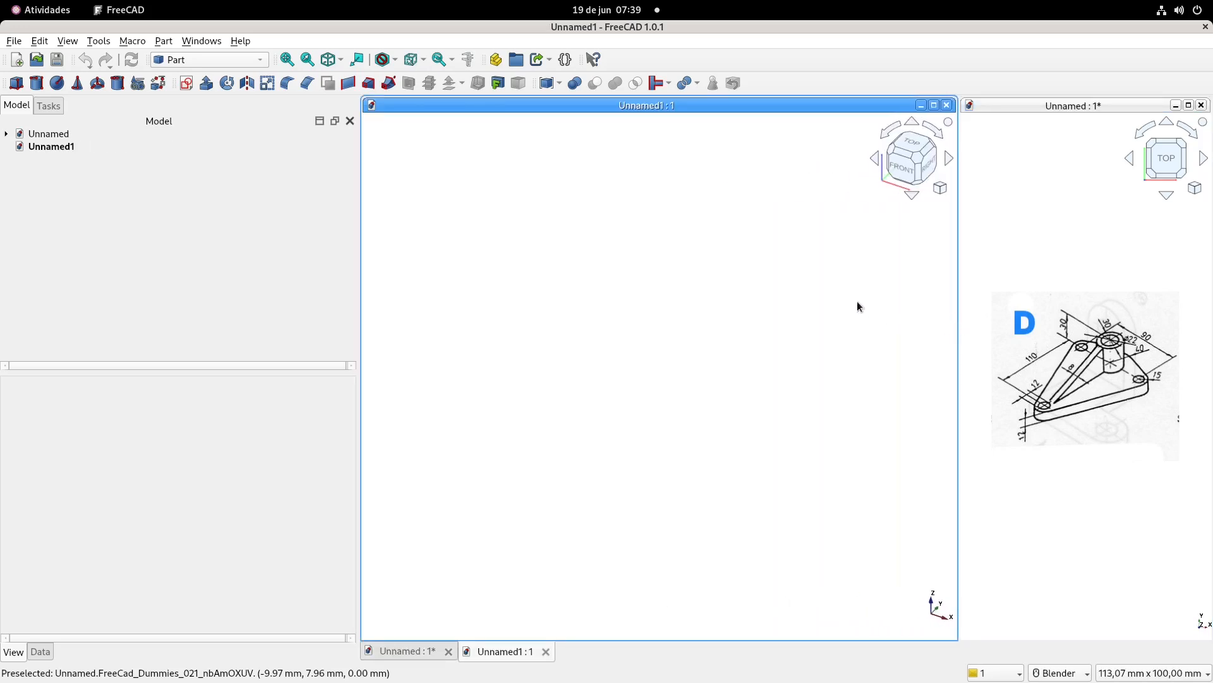
left_click(1068, 316)
scroll(1074, 342, "up", 4)
scroll(1068, 321, "down", 2)
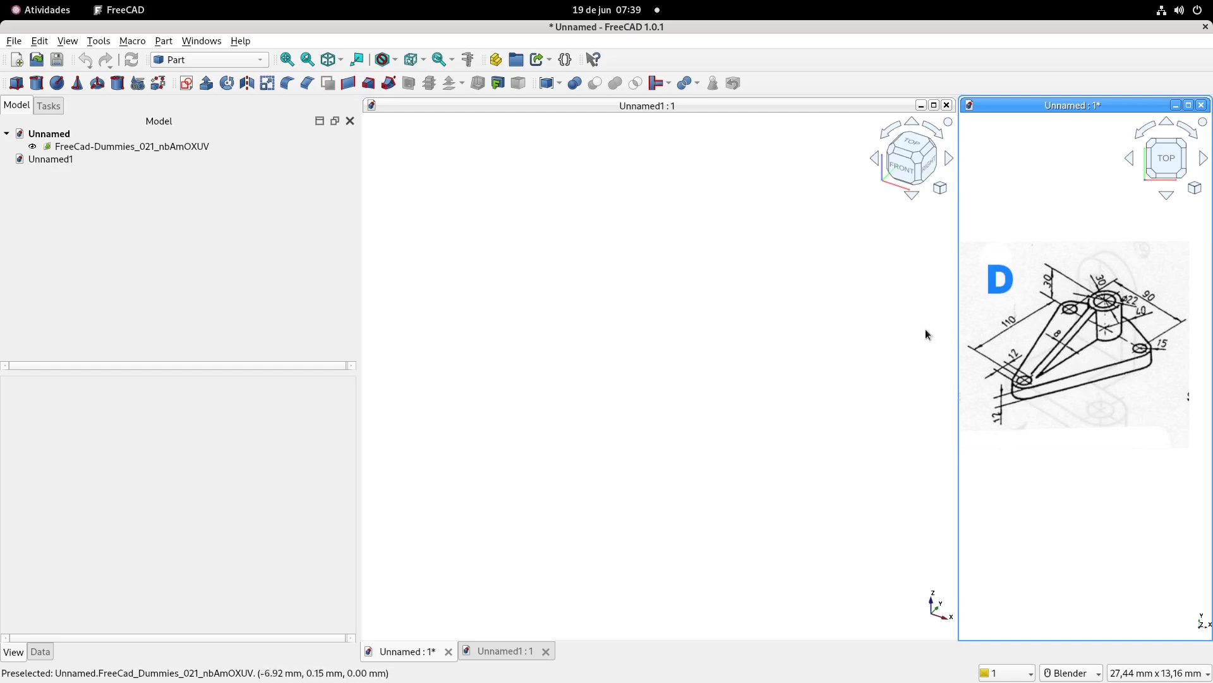
left_click(687, 285)
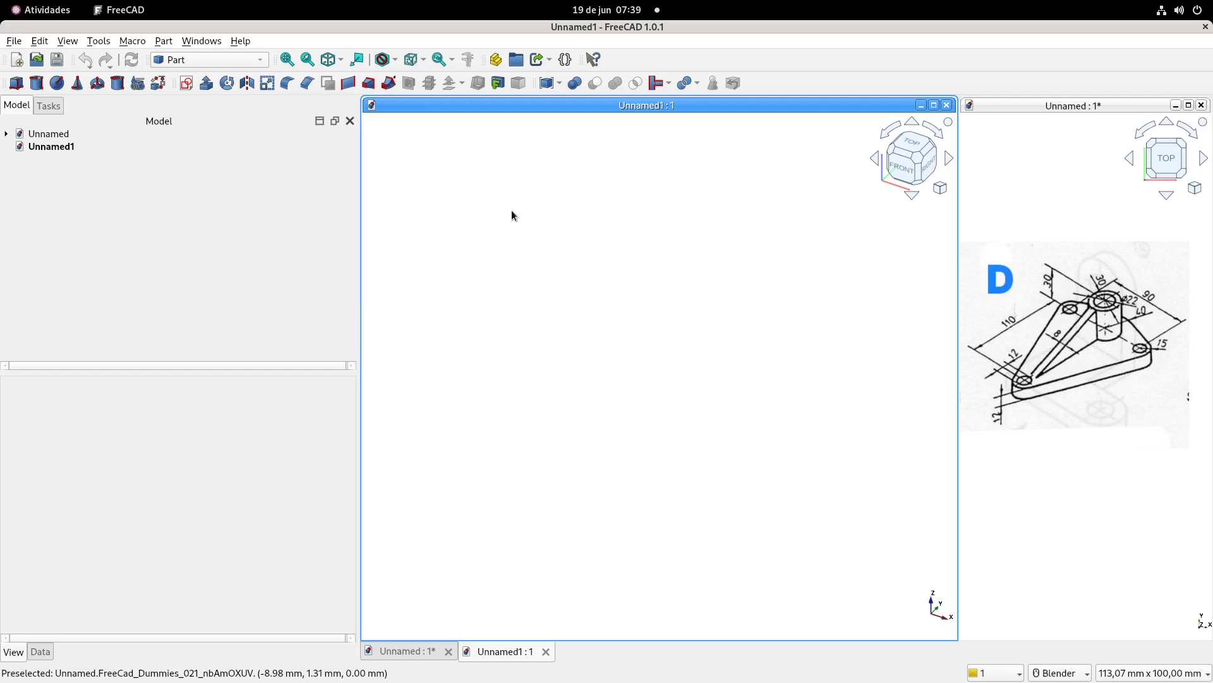
- Create a sketch on the XY-Plane and draw a 40 mm radius arc above the origin, centred on the origin
left_click(185, 85)
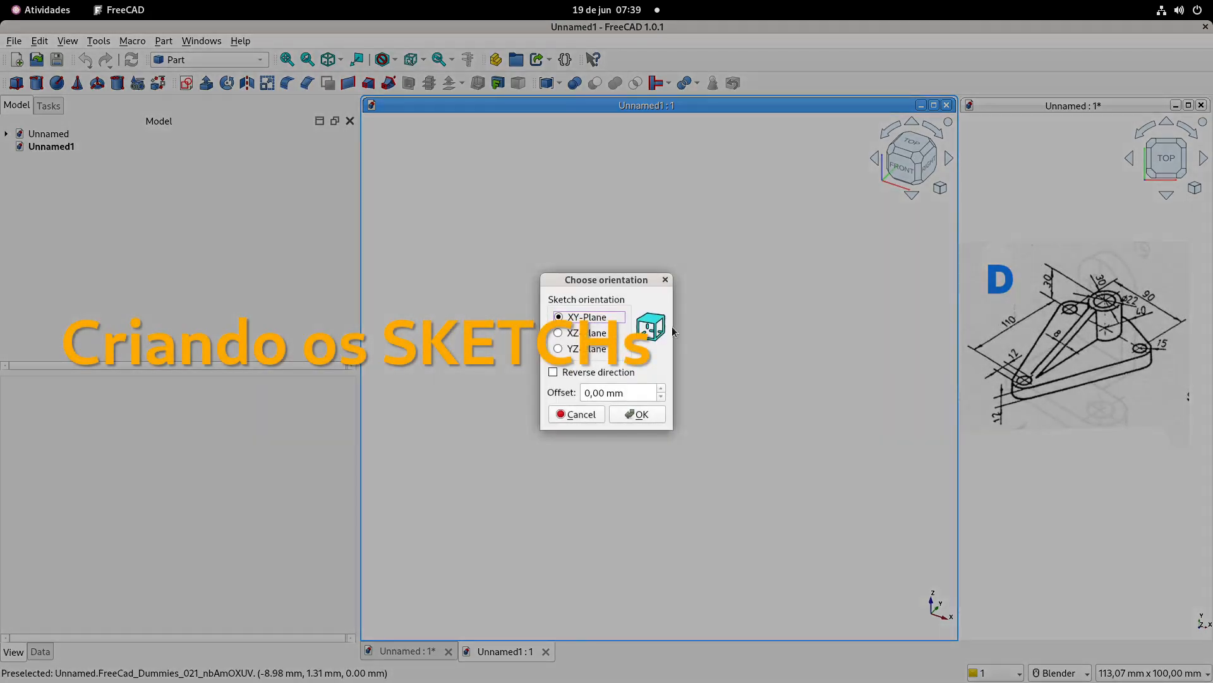
left_click(641, 417)
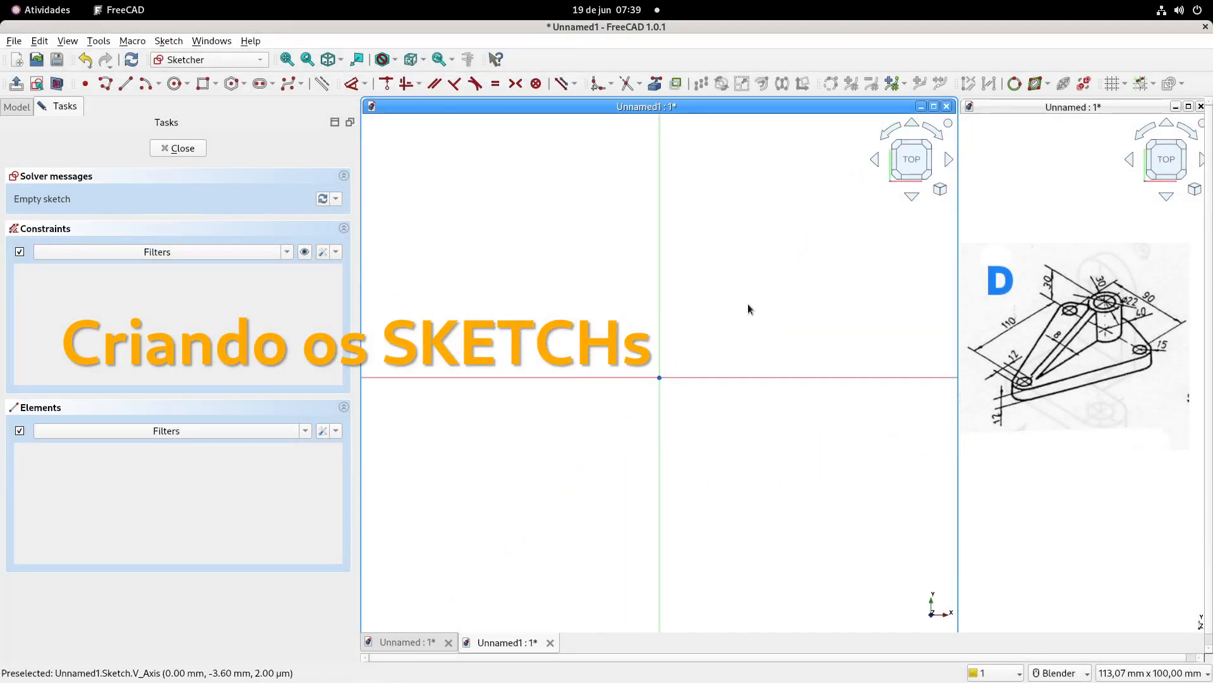
left_click(144, 84)
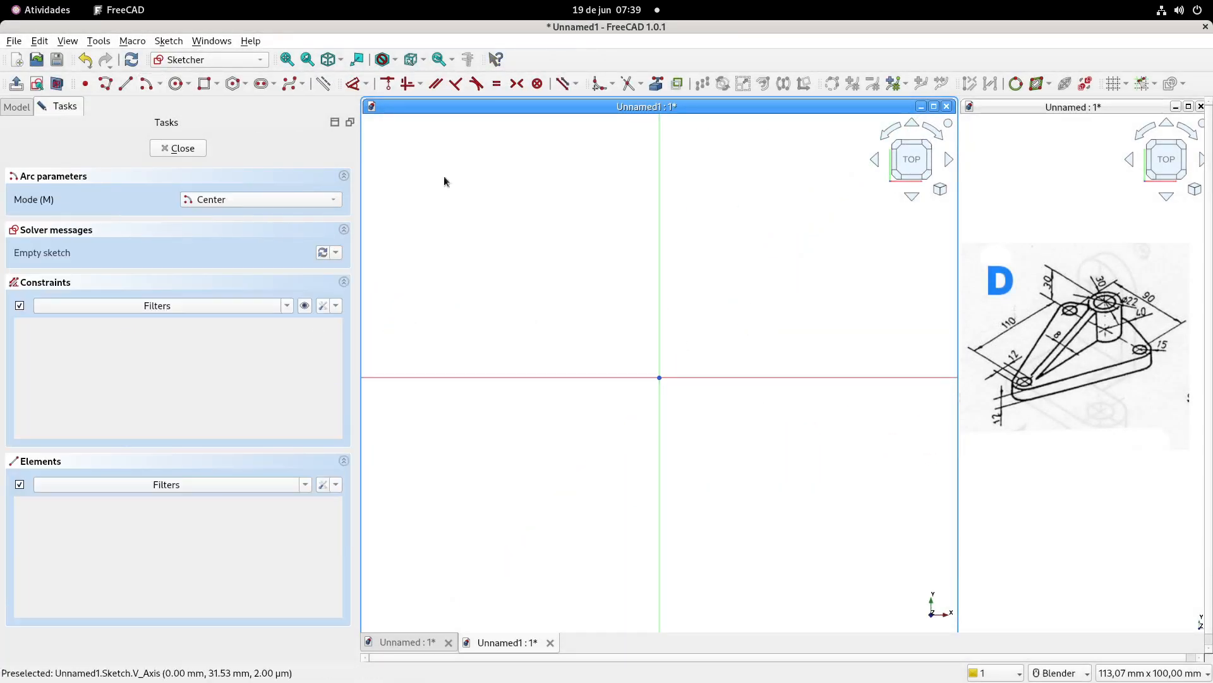
scroll(707, 251, "down", 1)
left_click(670, 238)
key("Escape")
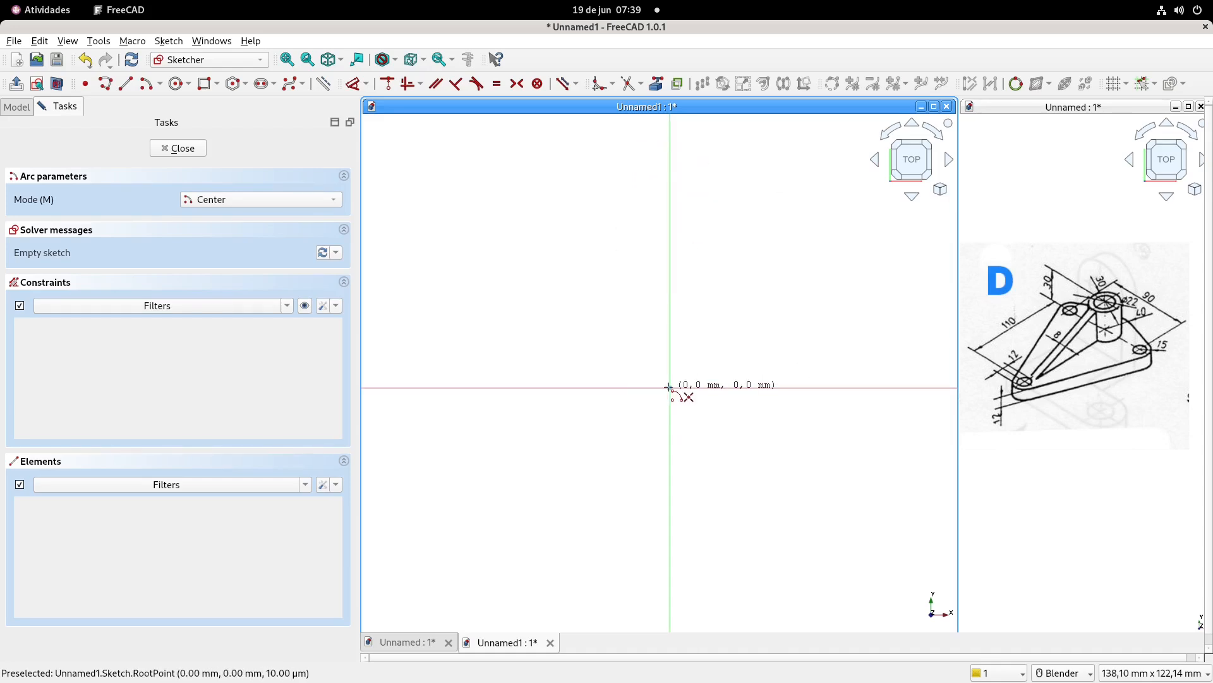
left_click(670, 387)
type("40")
key("Tab")
left_click(591, 183)
left_click(745, 186)
key("Escape")
left_click_drag(670, 177, 691, 181)
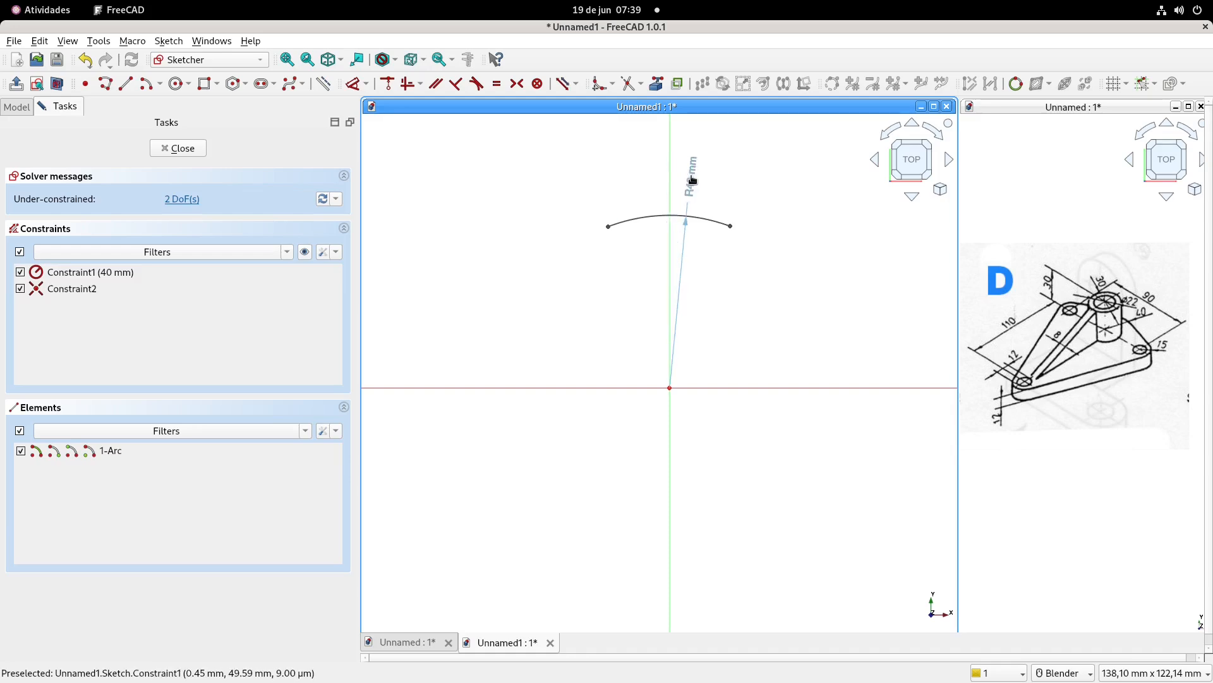
- Constrain the arc's left endpoint to the vertical axis and stretch its right endpoint slightly outwards
left_click(609, 229)
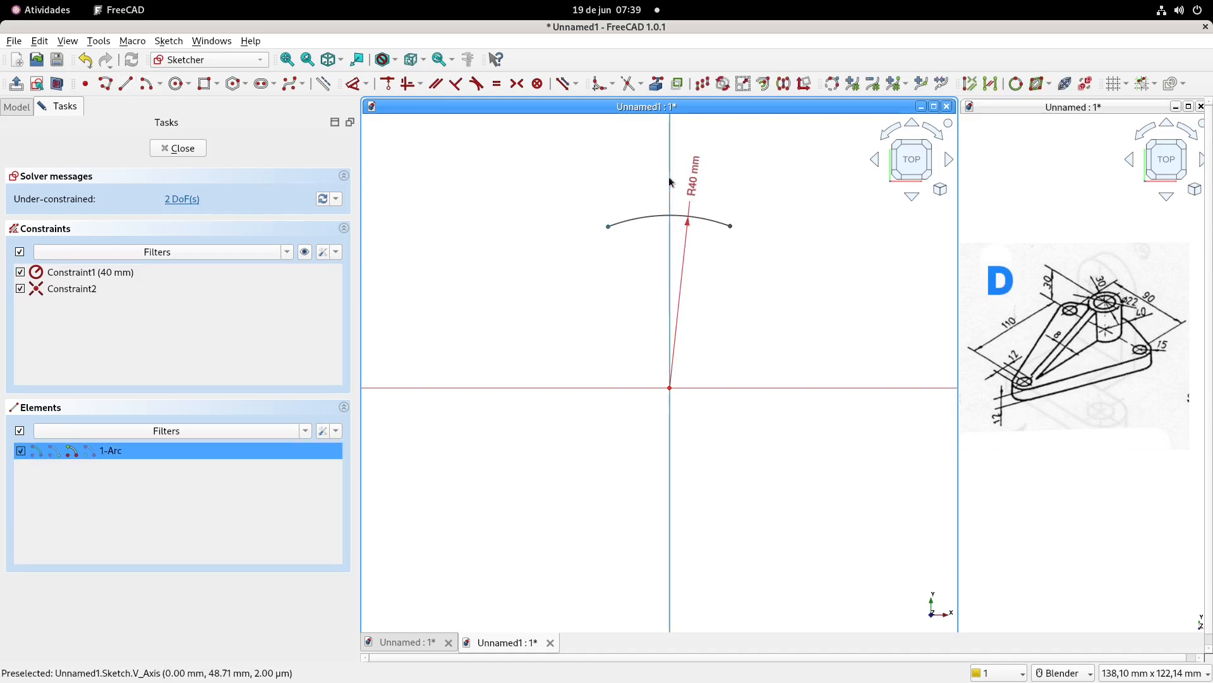
left_click(390, 85)
left_click_drag(730, 226, 740, 230)
- Draw a small arc of about 50° below the origin, with its centre and lower endpoint on the vertical axis
left_click(148, 85)
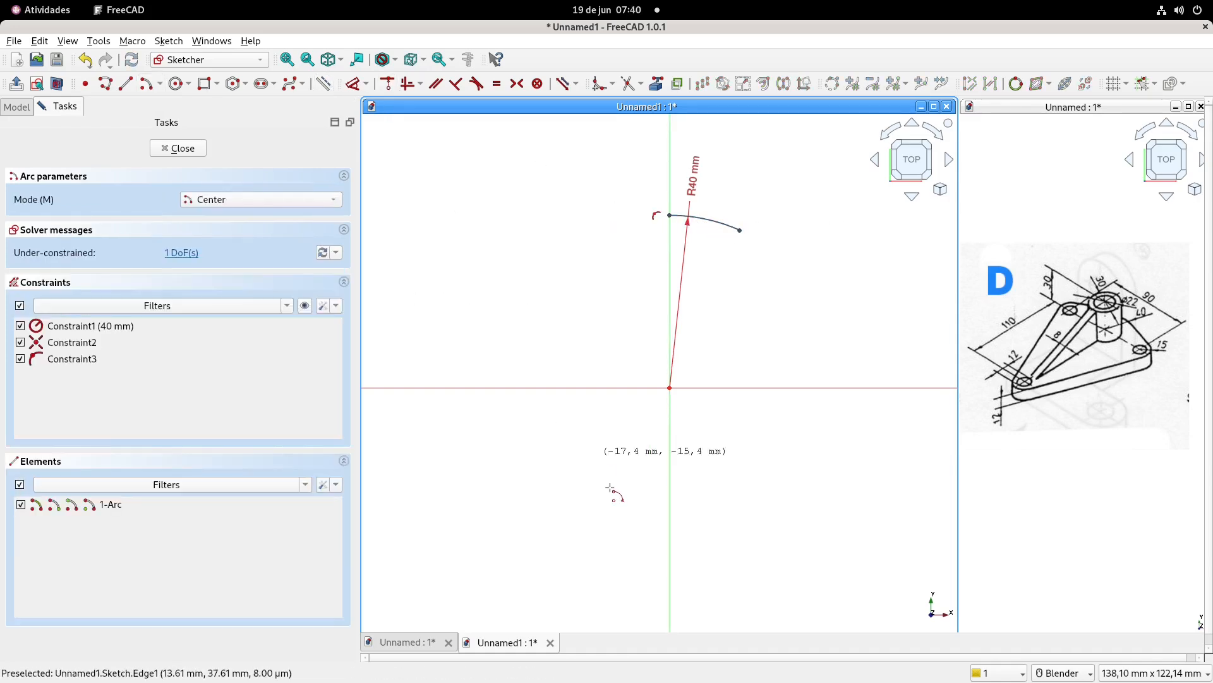
middle_click_drag(681, 502, 654, 413, "shift")
left_click(645, 417)
left_click(643, 450)
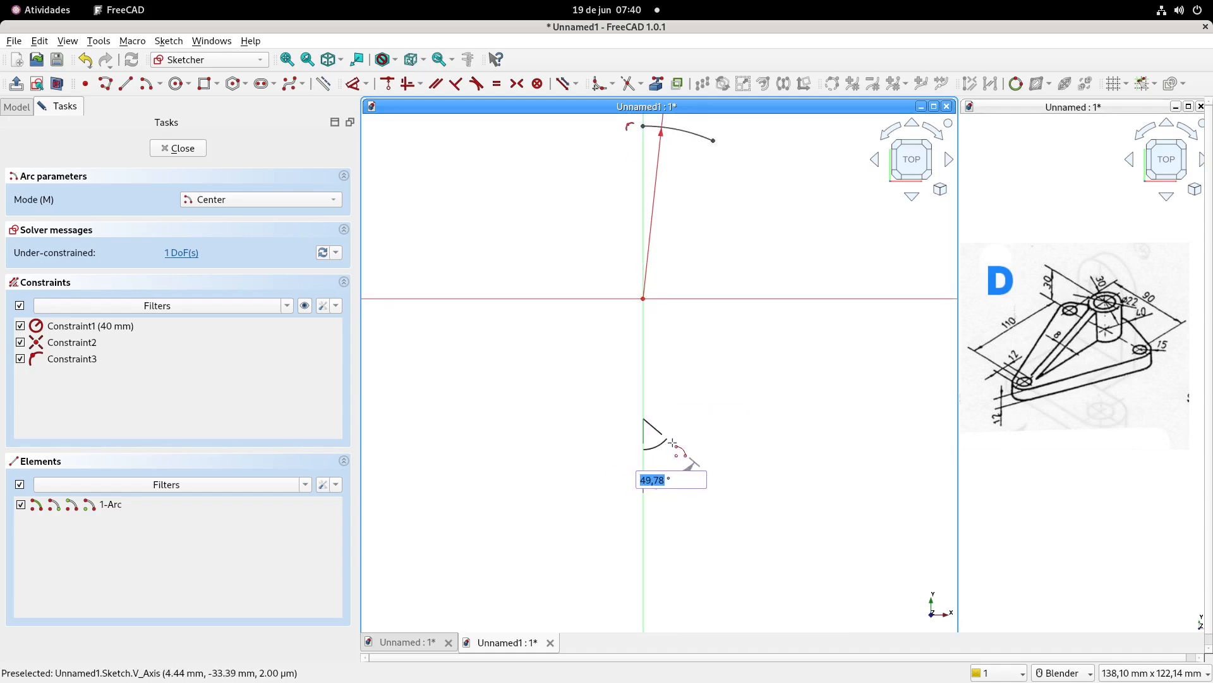
left_click(673, 444)
middle_click_drag(783, 275, 784, 336, "shift")
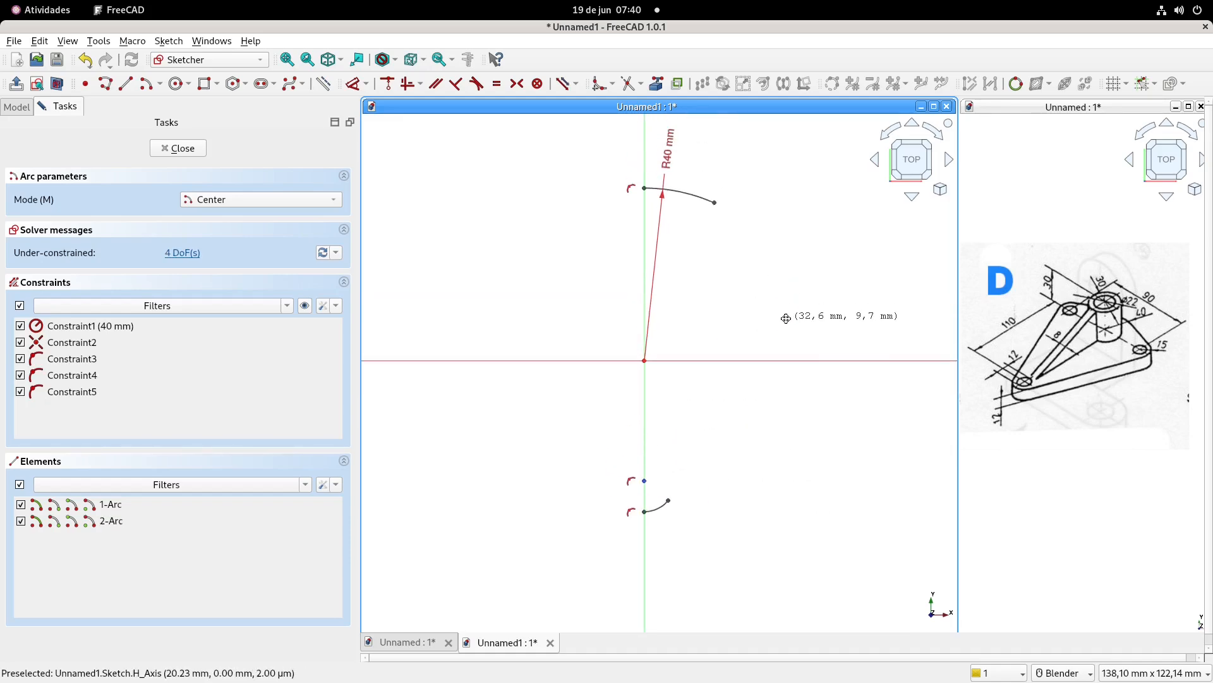
- Draw a small arc centred on the positive horizontal axis and release its lower endpoint from the axis so it extends below
left_click(790, 360)
left_click(823, 360)
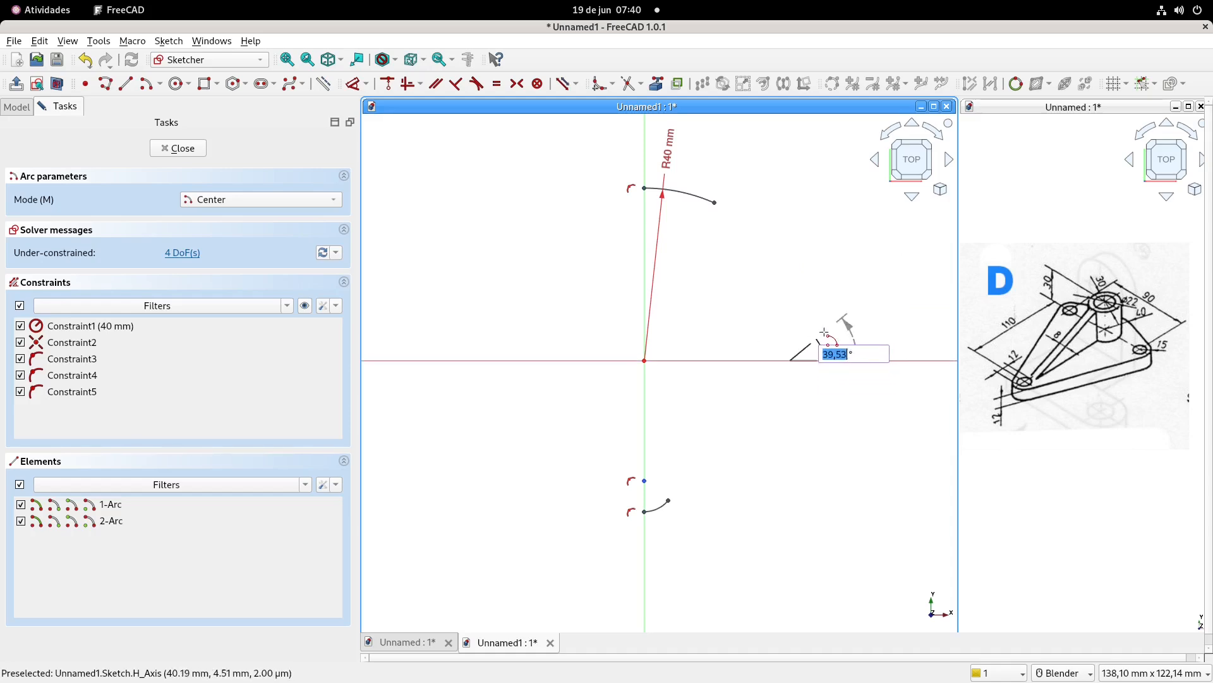
left_click(816, 339)
left_click_drag(823, 383, 823, 369)
left_click(823, 350)
key("Delete")
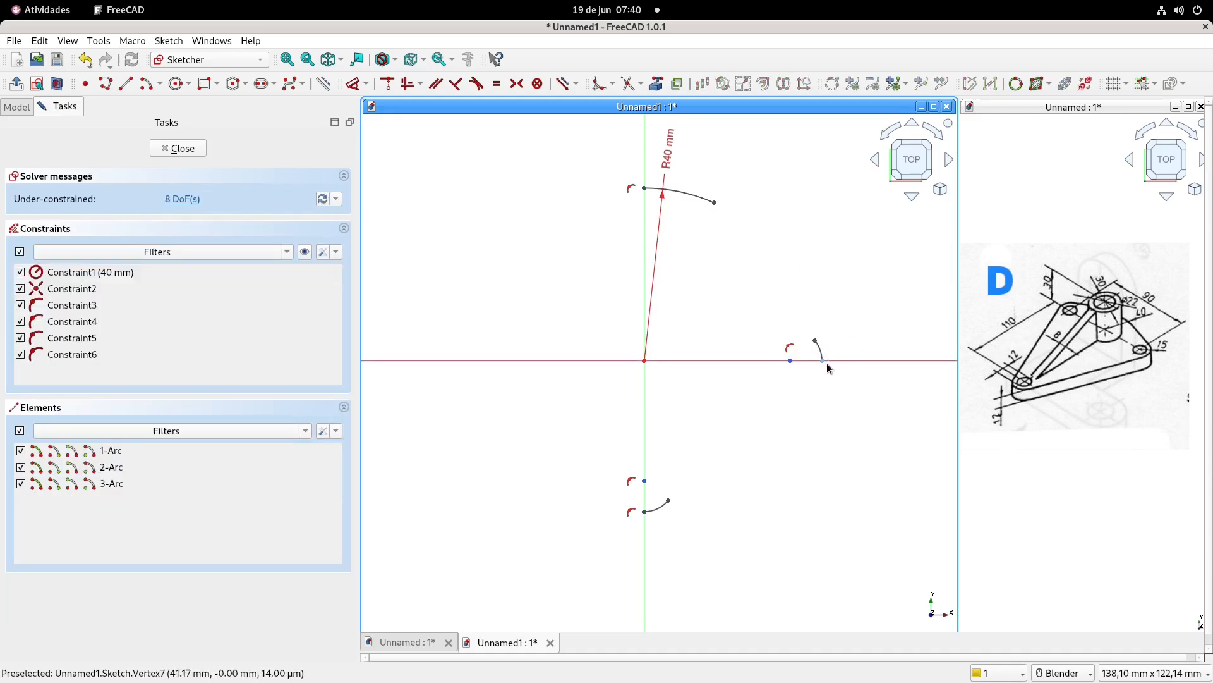
- Draw two lines connecting the ends of the right arc to the free endpoints of the upper and lower arcs
left_click(125, 84)
left_click(715, 202)
left_click(817, 338)
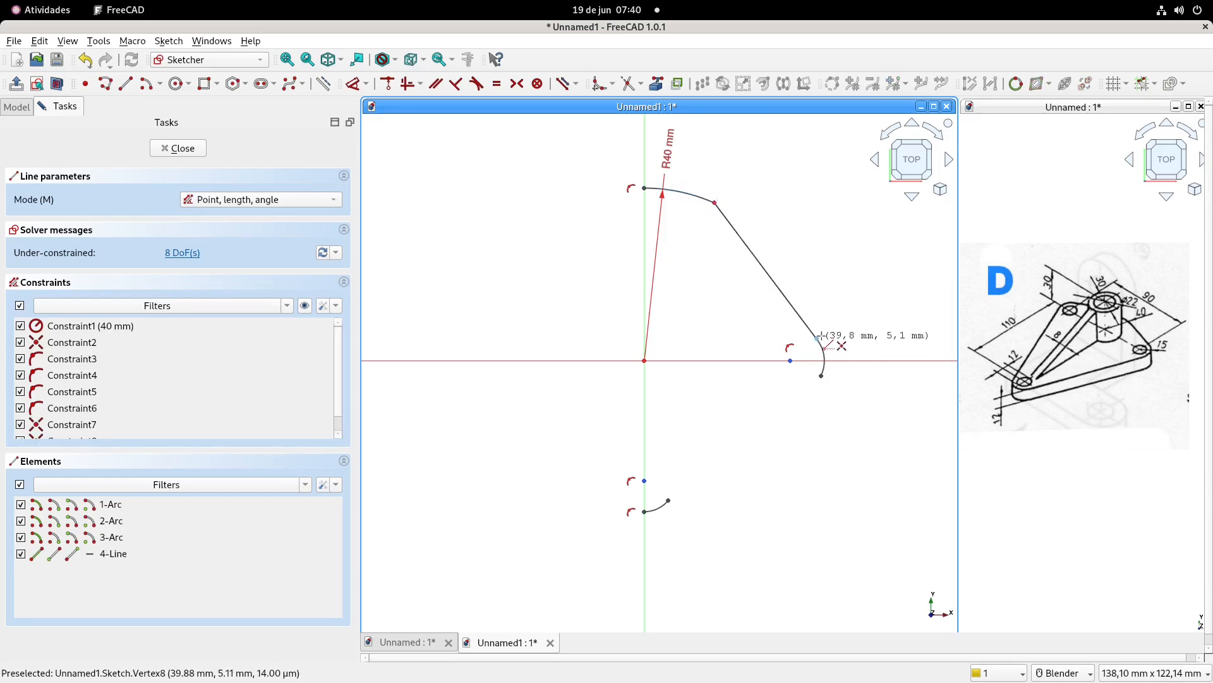
left_click(821, 376)
right_click(838, 303)
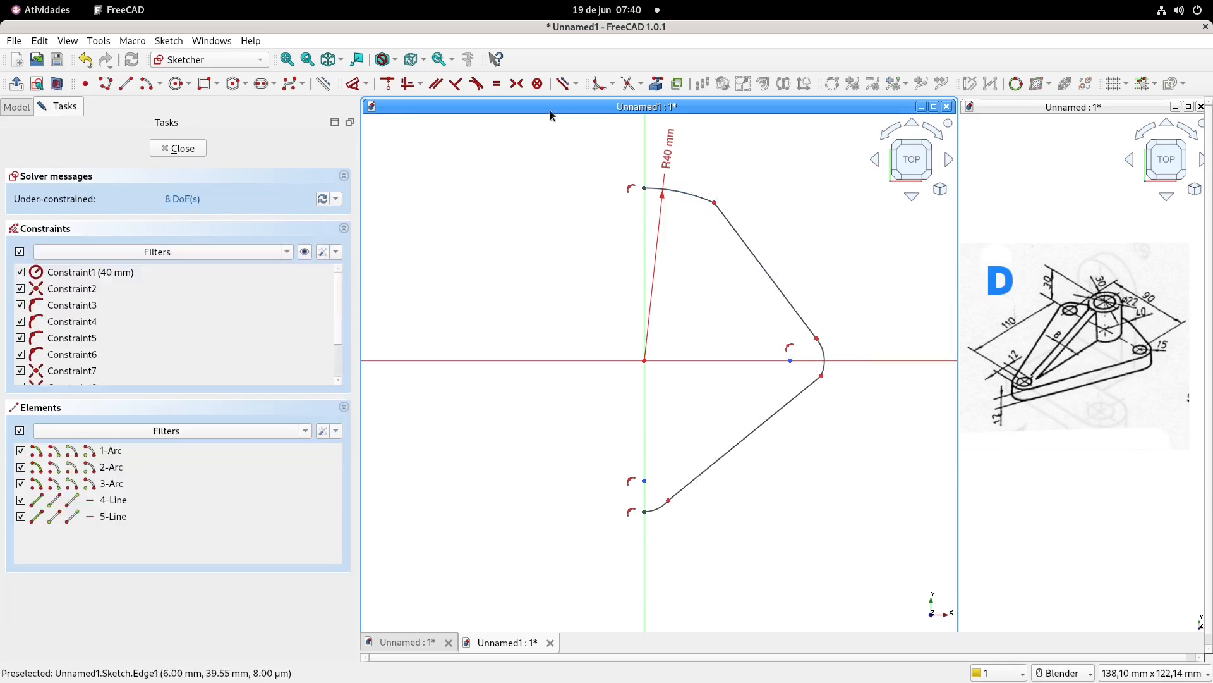
- Make the upper slanted line tangent to both the 40 mm arc and the right arc
left_click(476, 84)
left_click(682, 192)
left_click(768, 274)
left_click(607, 387)
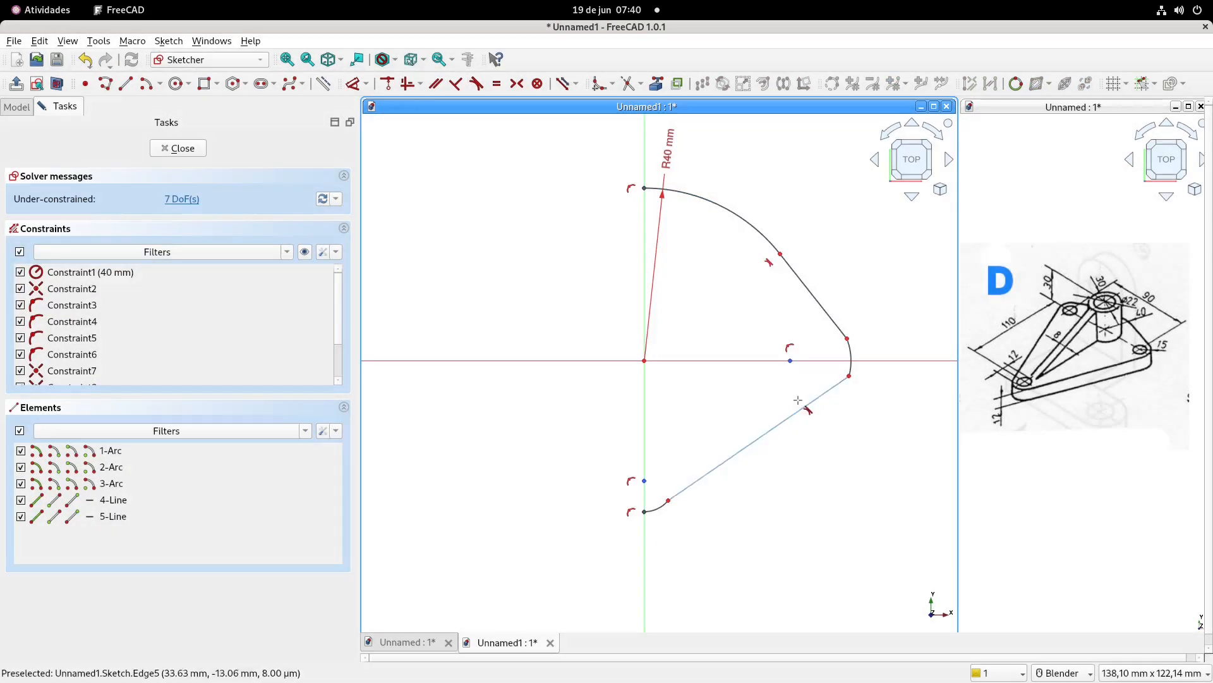
left_click(819, 304)
left_click(850, 351)
left_click(607, 387)
- Make the lower slanted line tangent to both the right arc and the bottom arc
left_click(815, 398)
left_click(849, 349)
left_click(608, 387)
left_click(656, 507)
left_click(689, 496)
left_click(610, 387)
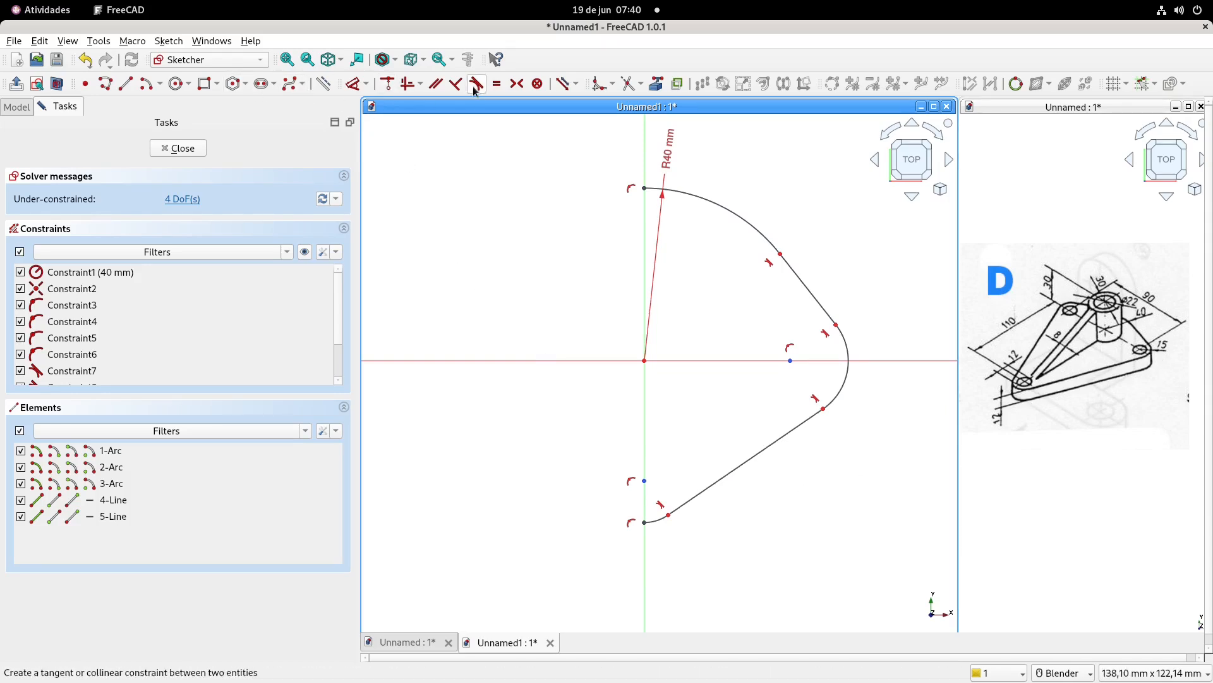
- Constrain the radius of the right arc to 15 mm
left_click(392, 83)
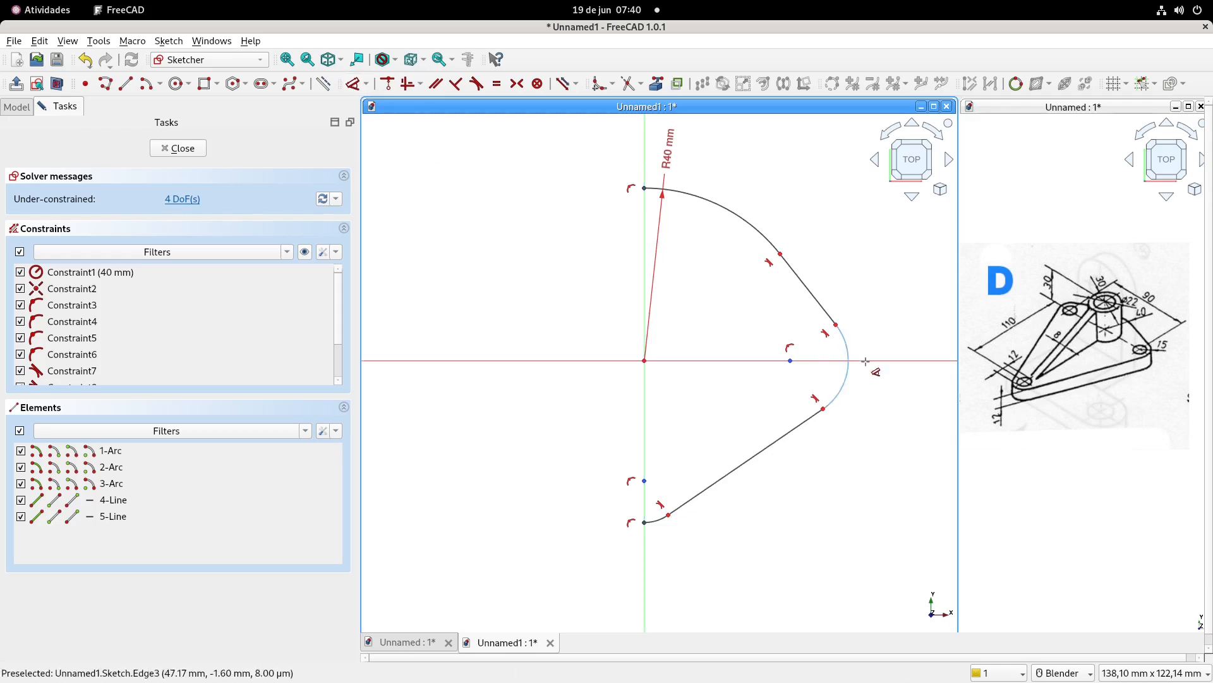
left_click(848, 340)
left_click(903, 328)
key("Return")
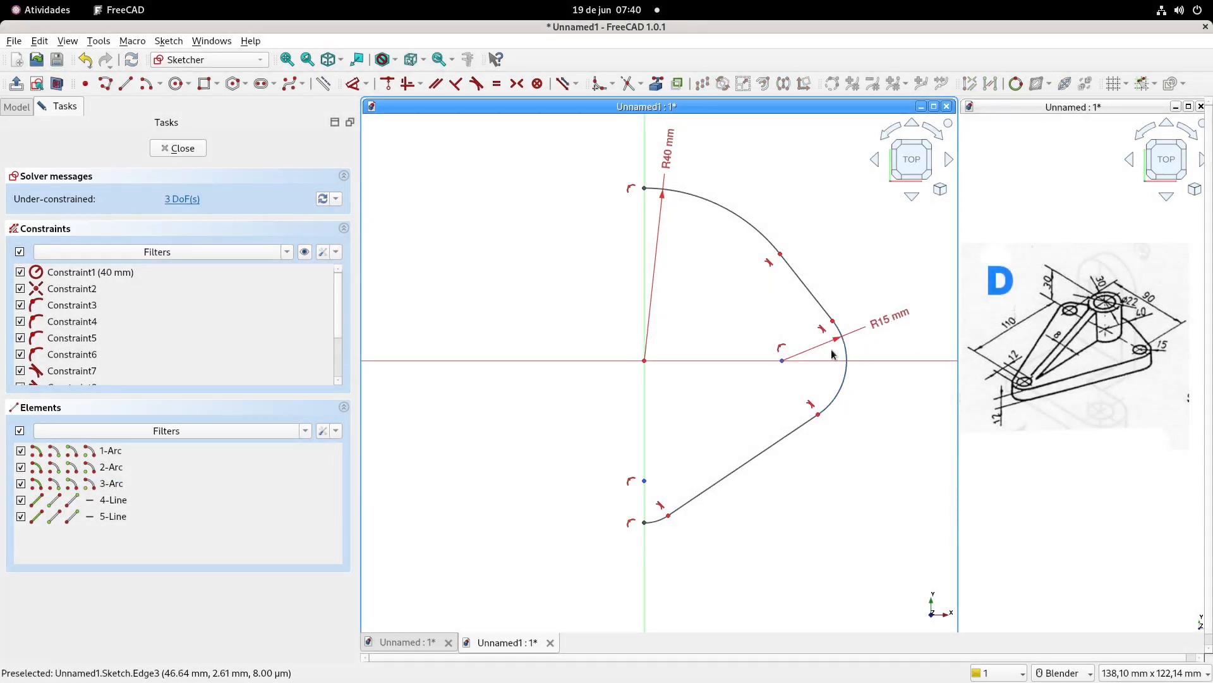
- Make the bottom arc equal to the right arc, and shift their centres to about 66 mm below and 38 mm beside the origin
left_click(658, 523)
left_click(497, 84)
scroll(718, 344, "down", 2)
middle_click_drag(667, 419, 658, 360, "shift")
left_click_drag(658, 360, 658, 487)
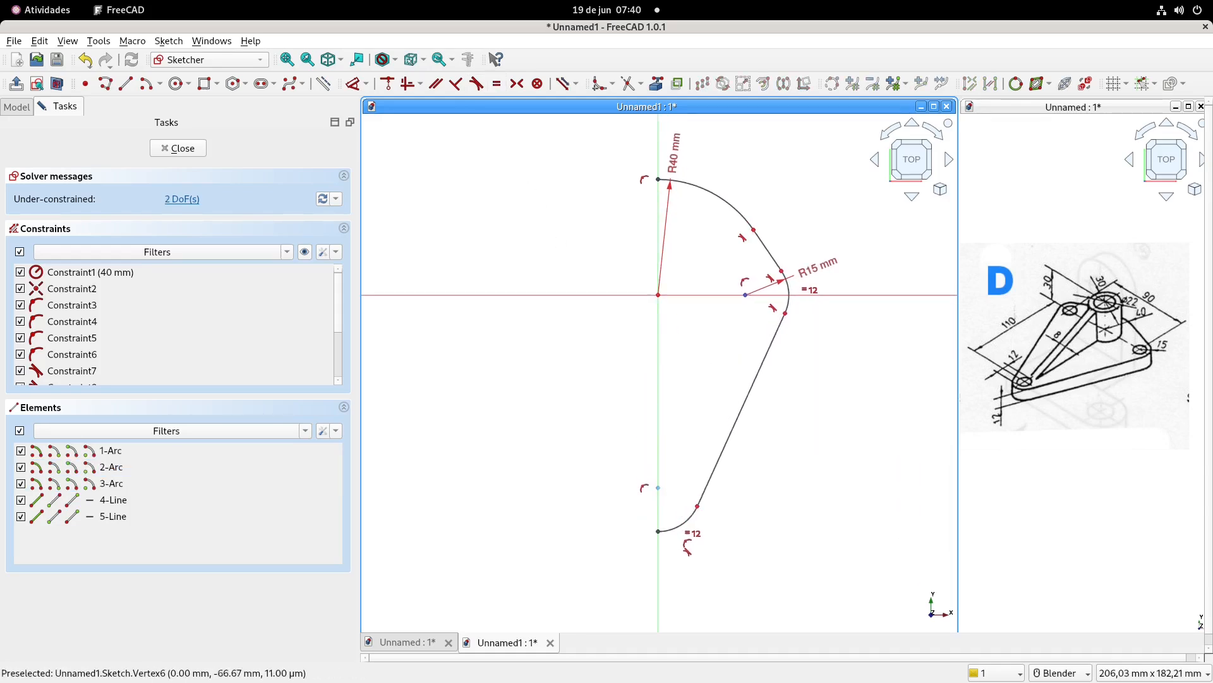
left_click_drag(750, 301, 770, 300)
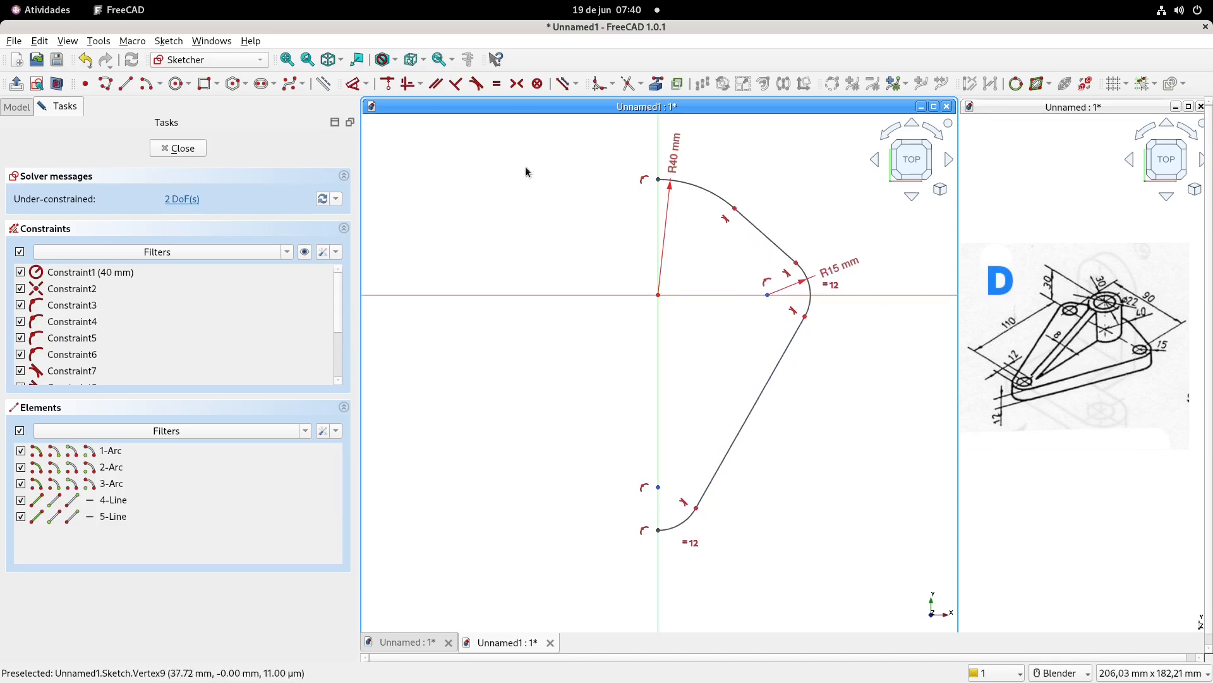
- Dimension the vertical distance from the origin to the bottom arc's centre as 110 mm
left_click(354, 84)
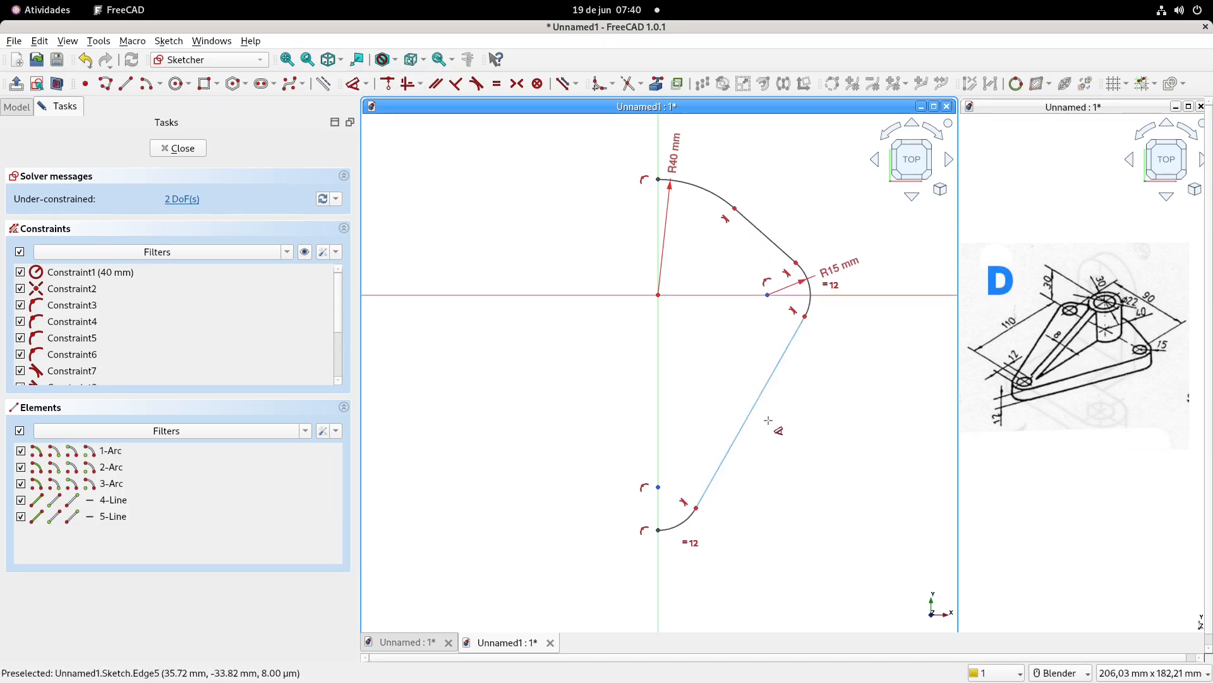
left_click(658, 488)
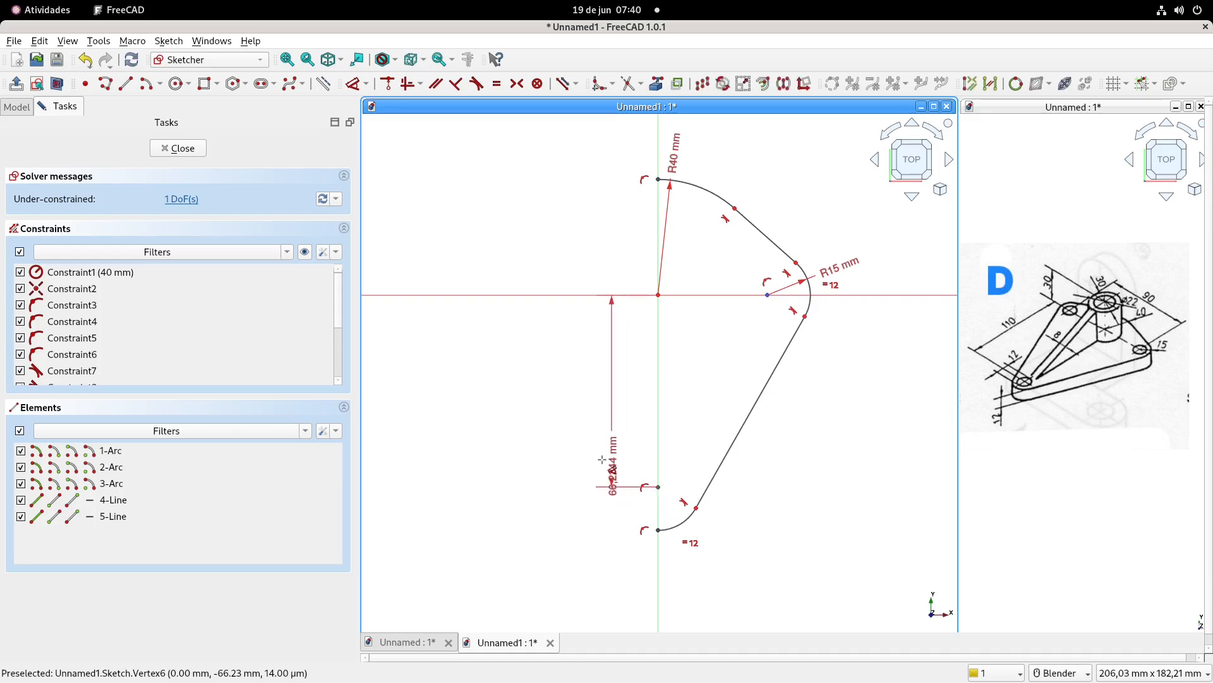
left_click(594, 429)
type("110")
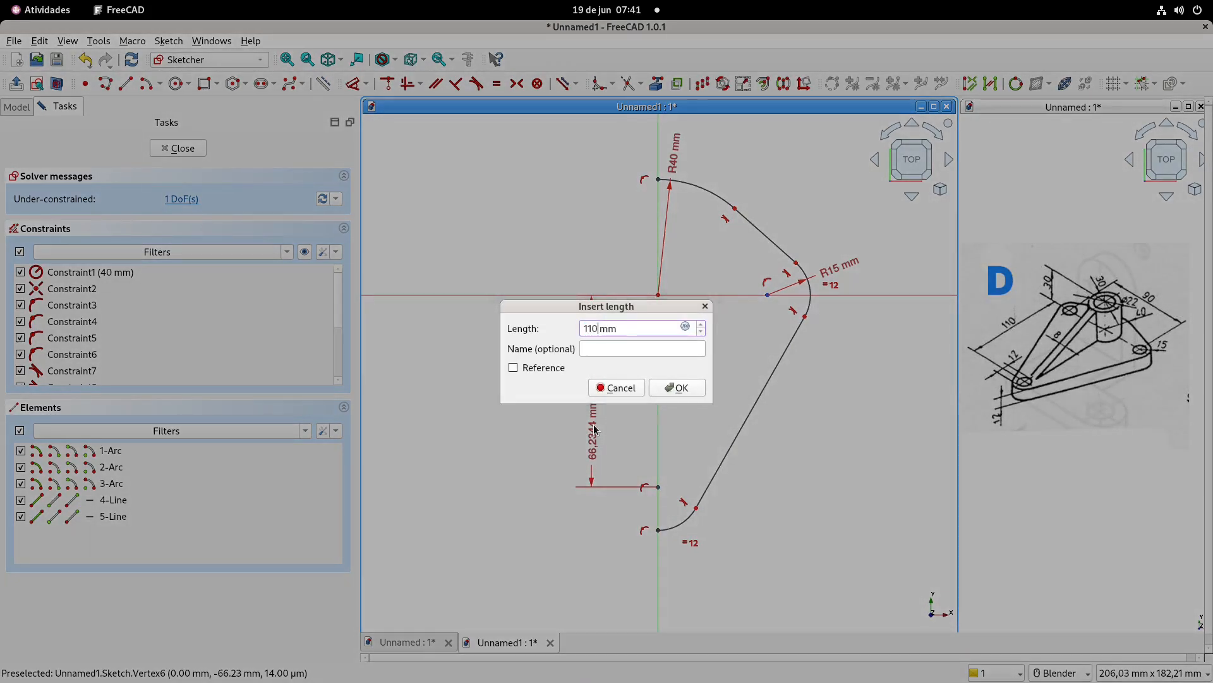
key("Return")
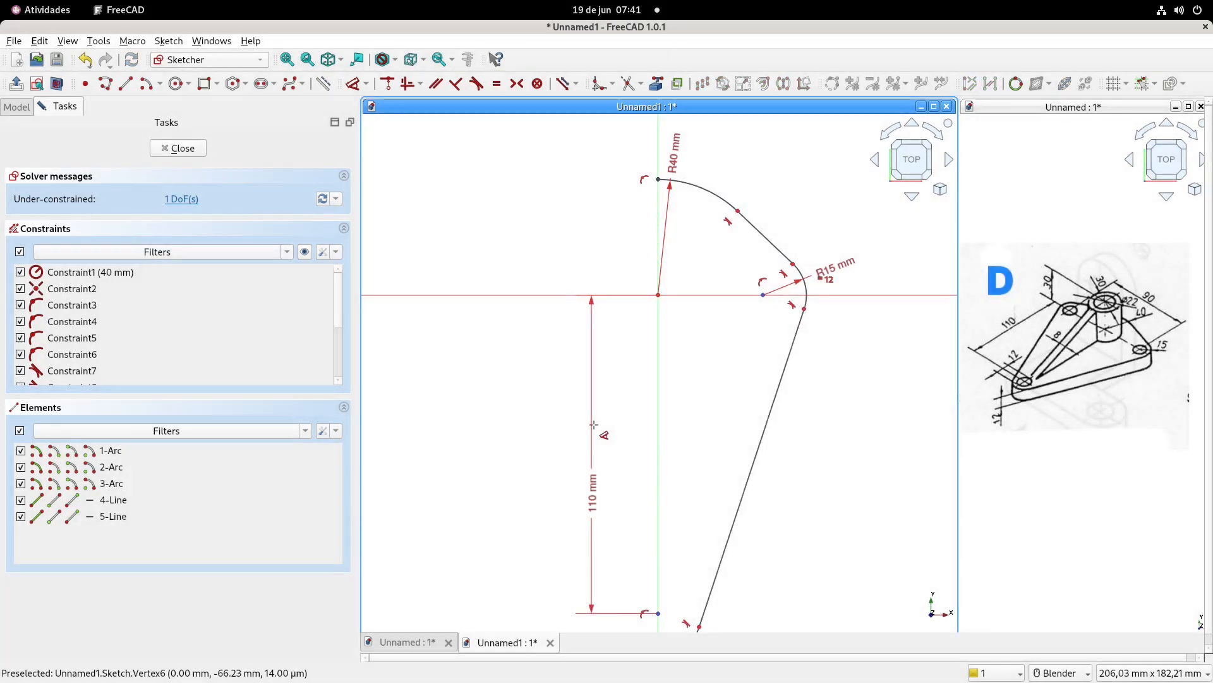
- Dimension the horizontal distance from the vertical axis to the right arc's centre as 90/2 mm
left_click(765, 299)
left_click(748, 153)
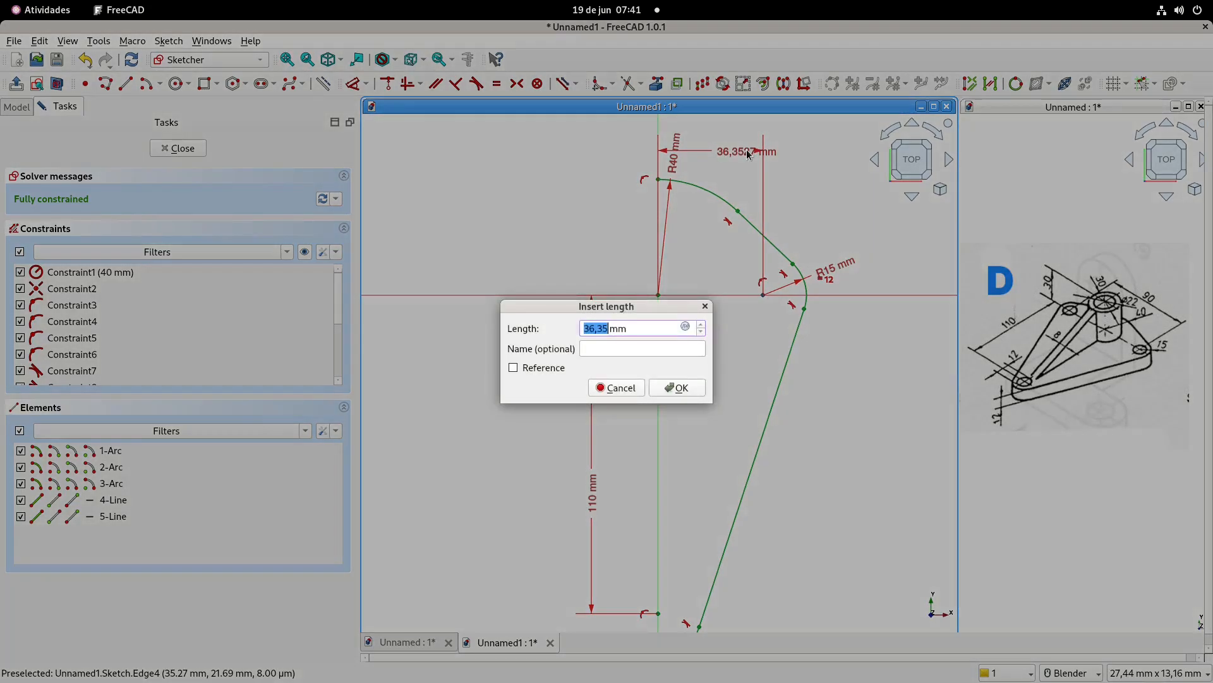
type("90/2")
key("Return")
scroll(755, 258, "down", 2)
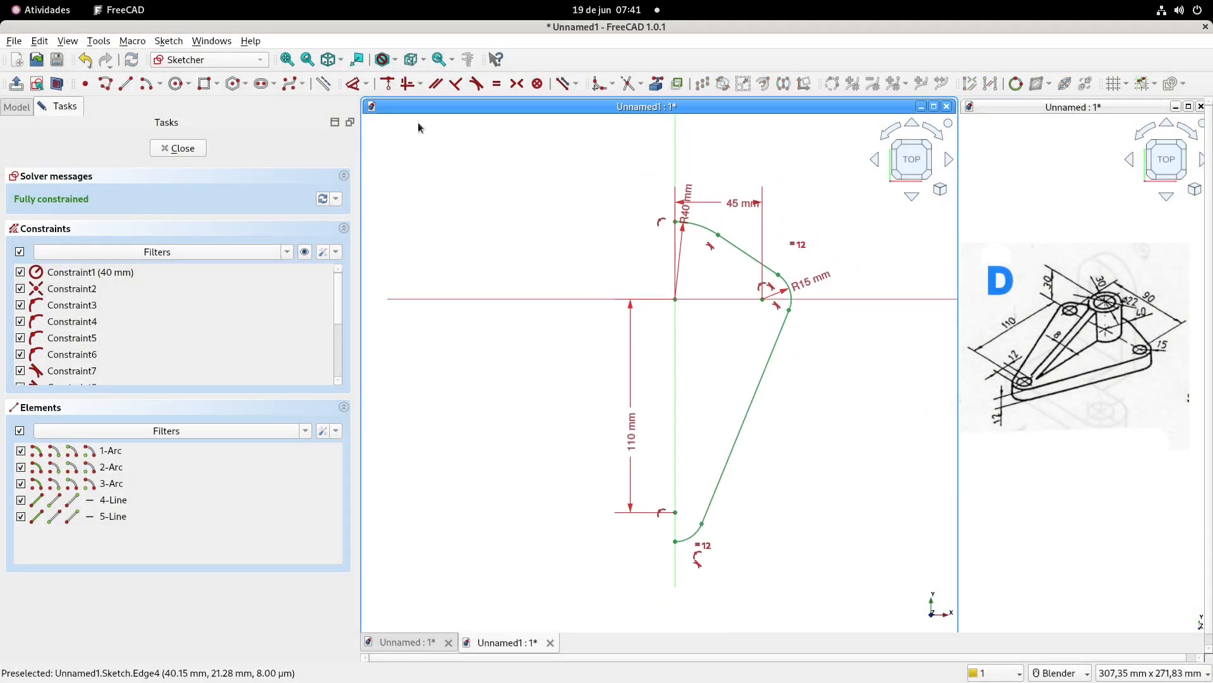
- Close the half profile with a line along the vertical axis from the bottom arc to the 40 mm arc, and finish the sketch
left_click(125, 83)
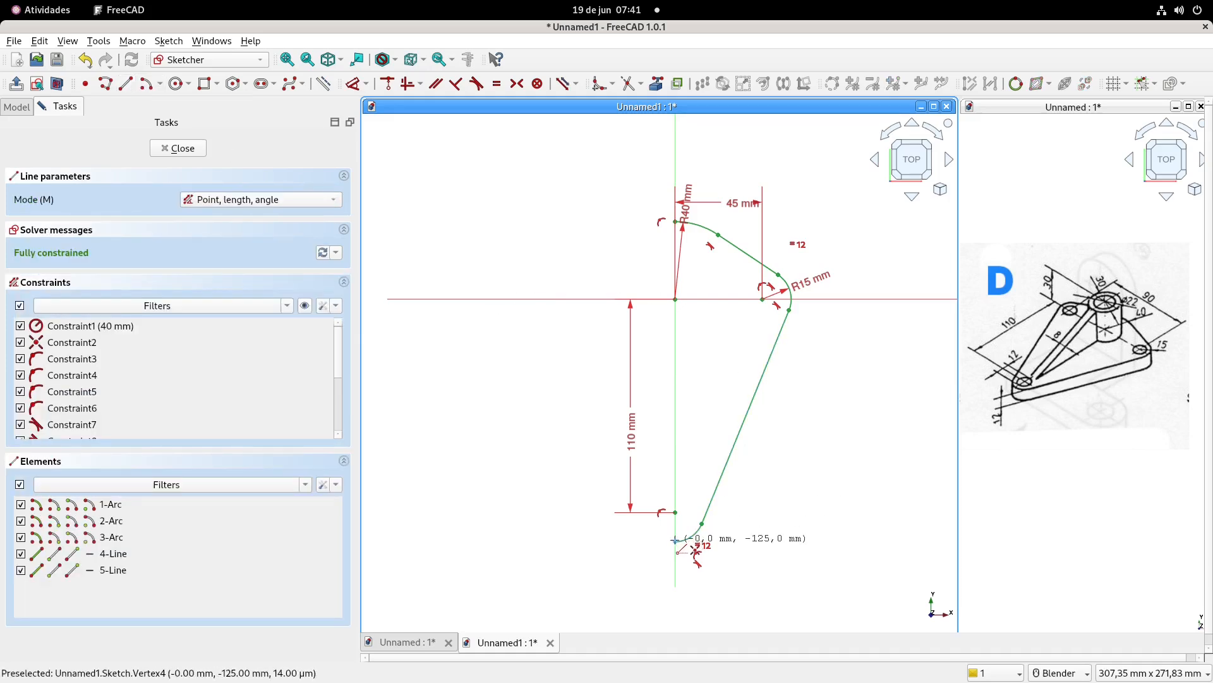
left_click(674, 541)
left_click(675, 222)
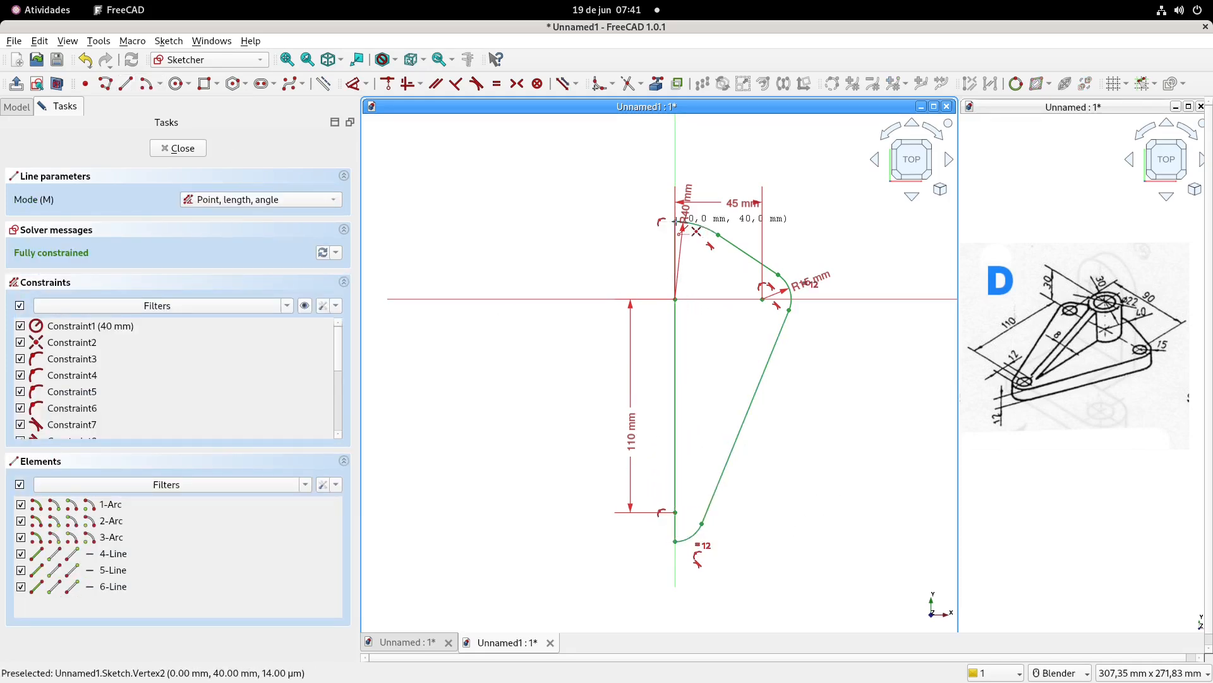
key("Escape")
left_click(183, 148)
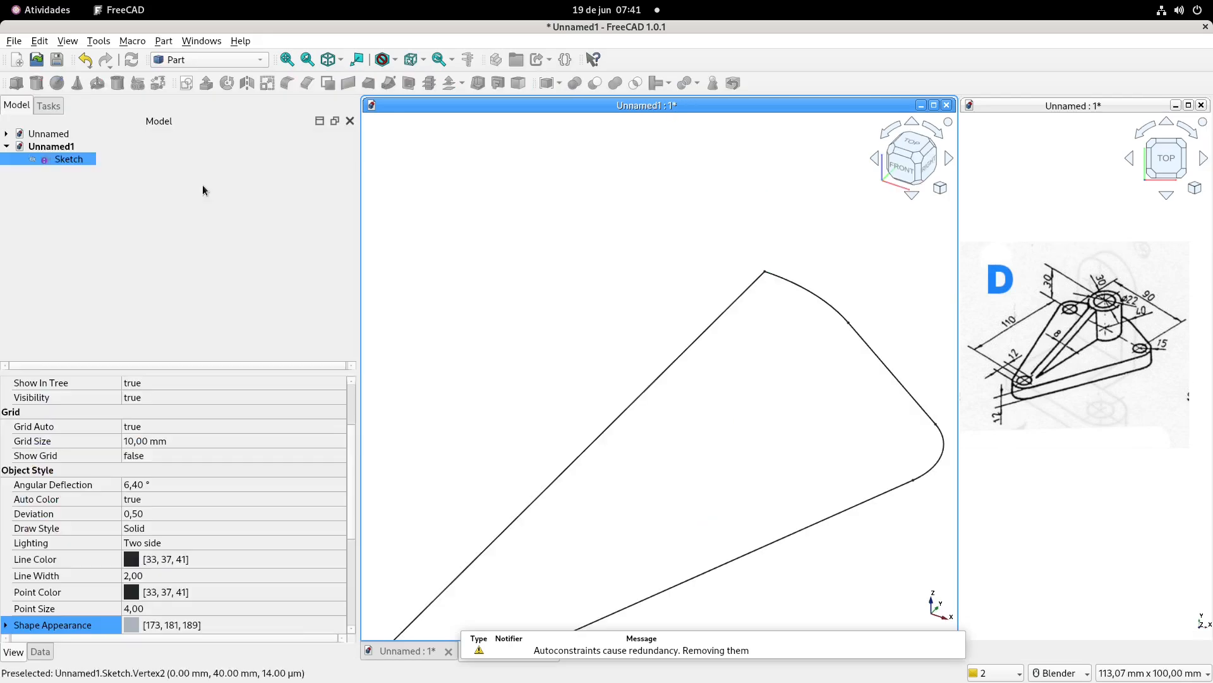
scroll(563, 291, "down", 4)
mouse_move(564, 295)
middle_mouse_down("shift")
mouse_move(601, 262)
mouse_move(563, 253)
middle_mouse_up("shift")
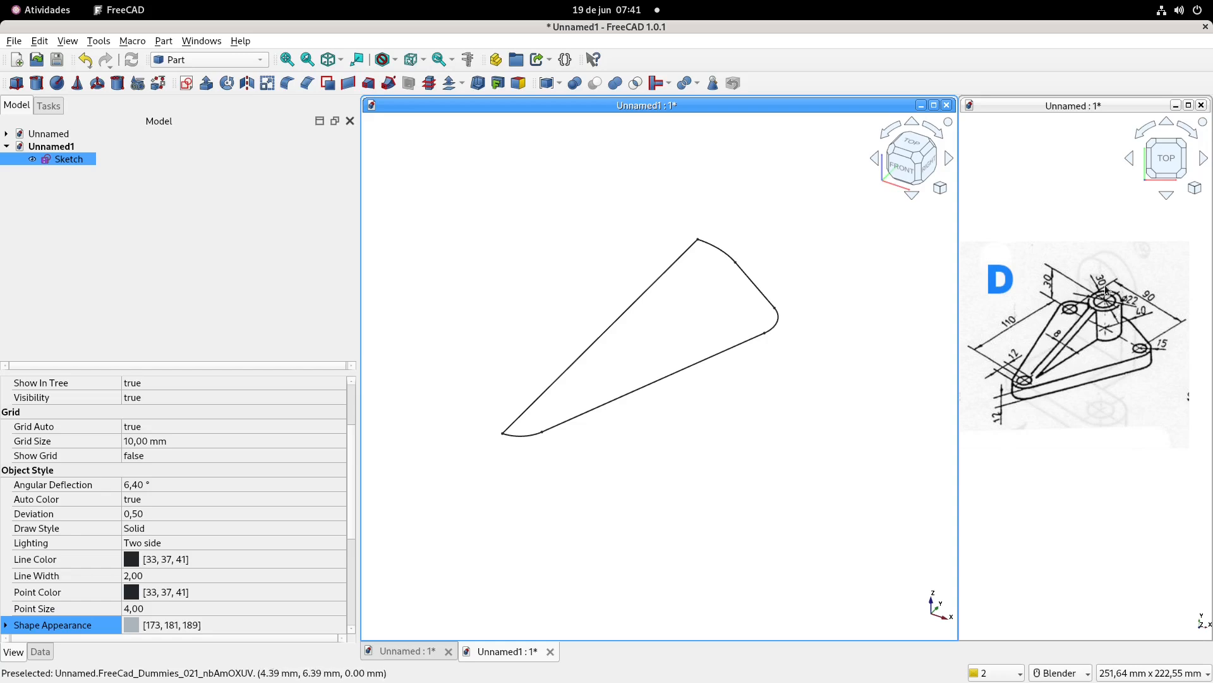
- Create a sketch on the XY-Plane with a 30 mm diameter circle centred on the origin, and finish the sketch
middle_click_drag(655, 267, 654, 268, "shift")
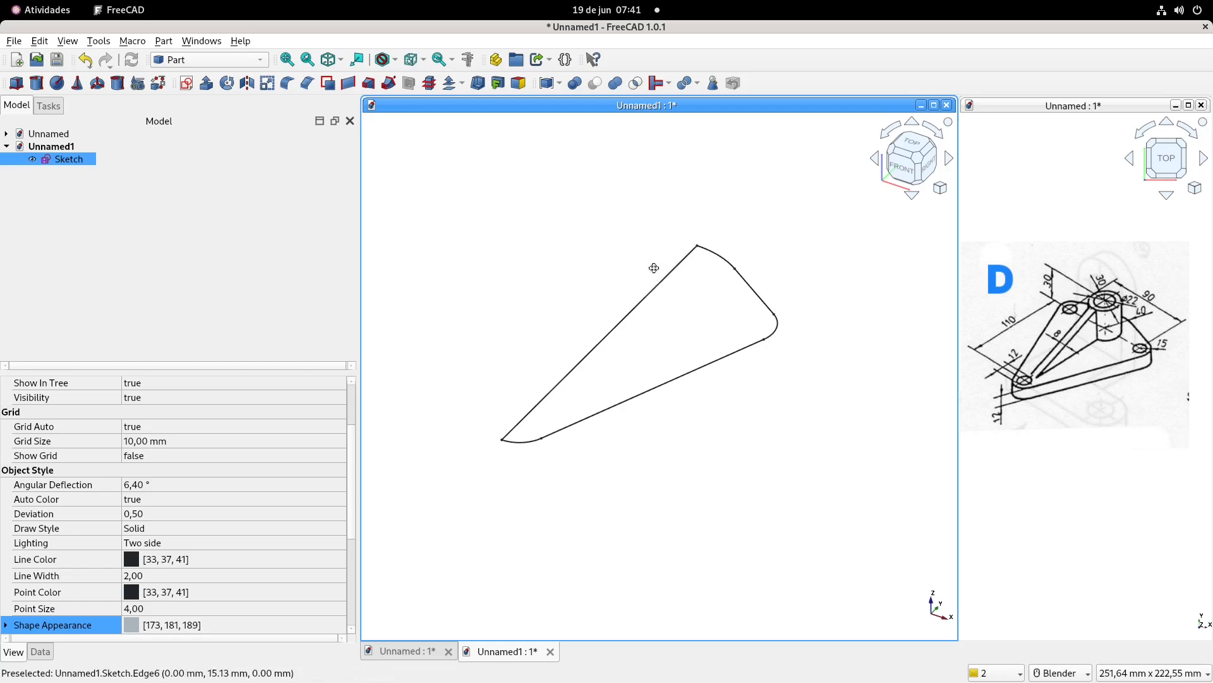
left_click(613, 246)
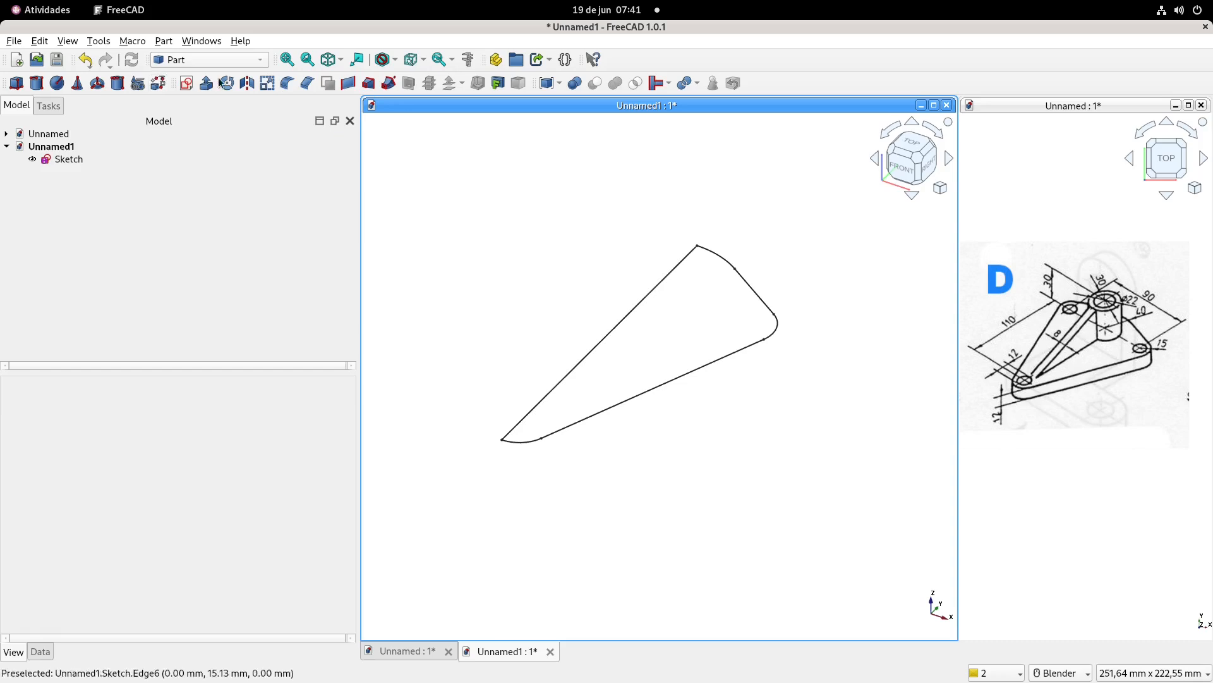
left_click(187, 85)
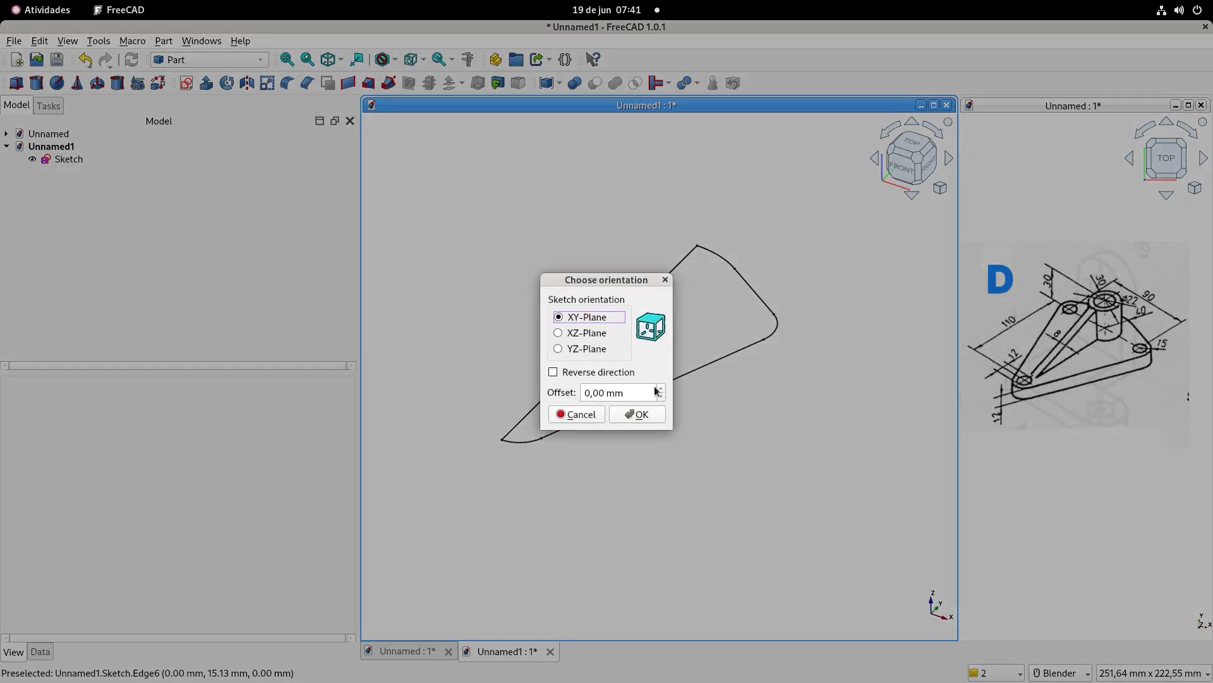
left_click(646, 414)
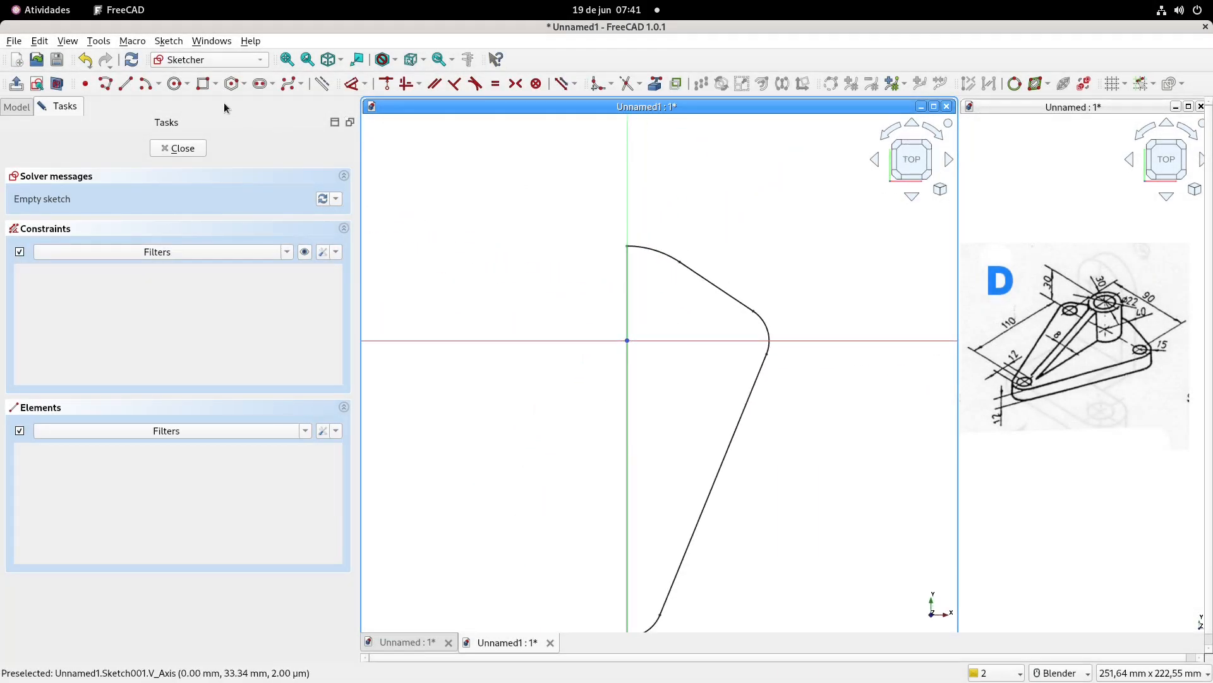
left_click(175, 84)
left_click(628, 341)
type("30")
key("Return")
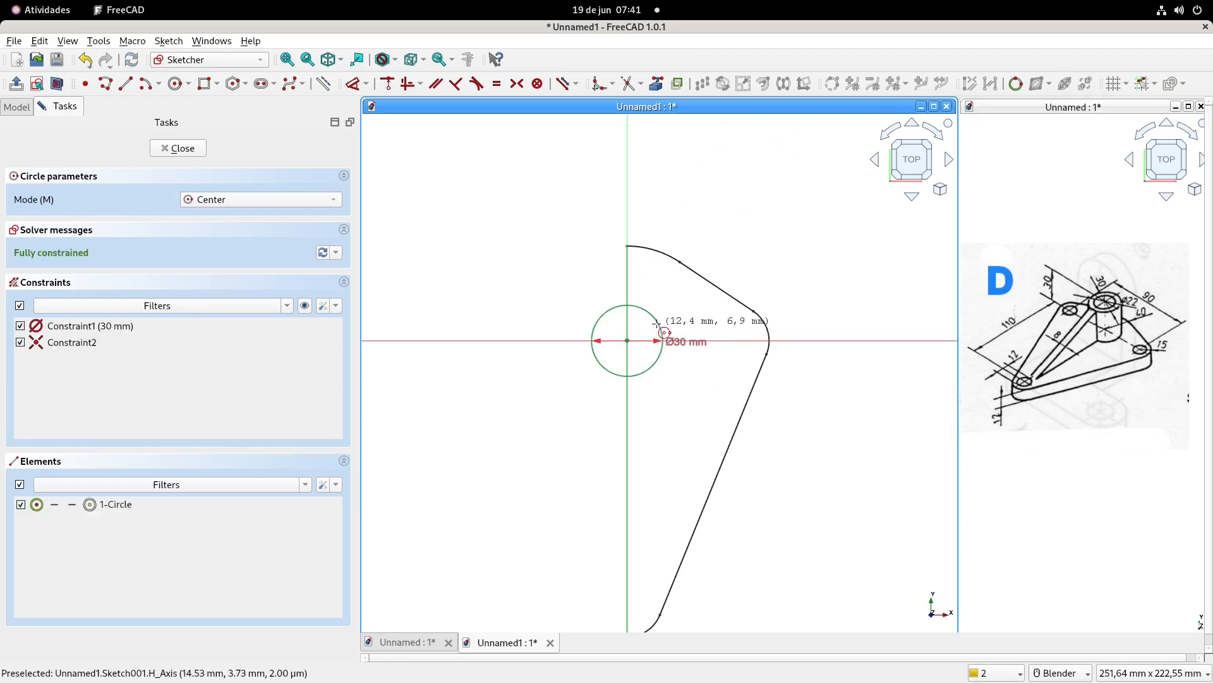
left_click(194, 149)
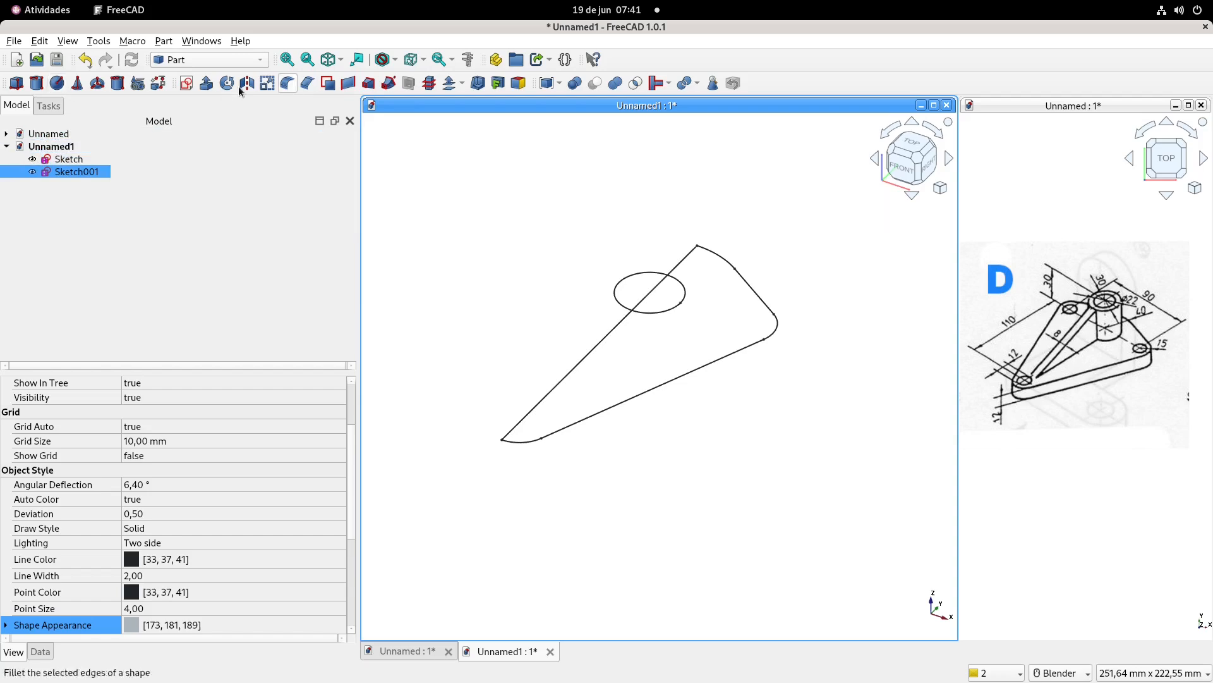
- Create another sketch attached to the circle sketch's XY with a 22 mm diameter circle centred on the origin, and finish it
left_click(185, 82)
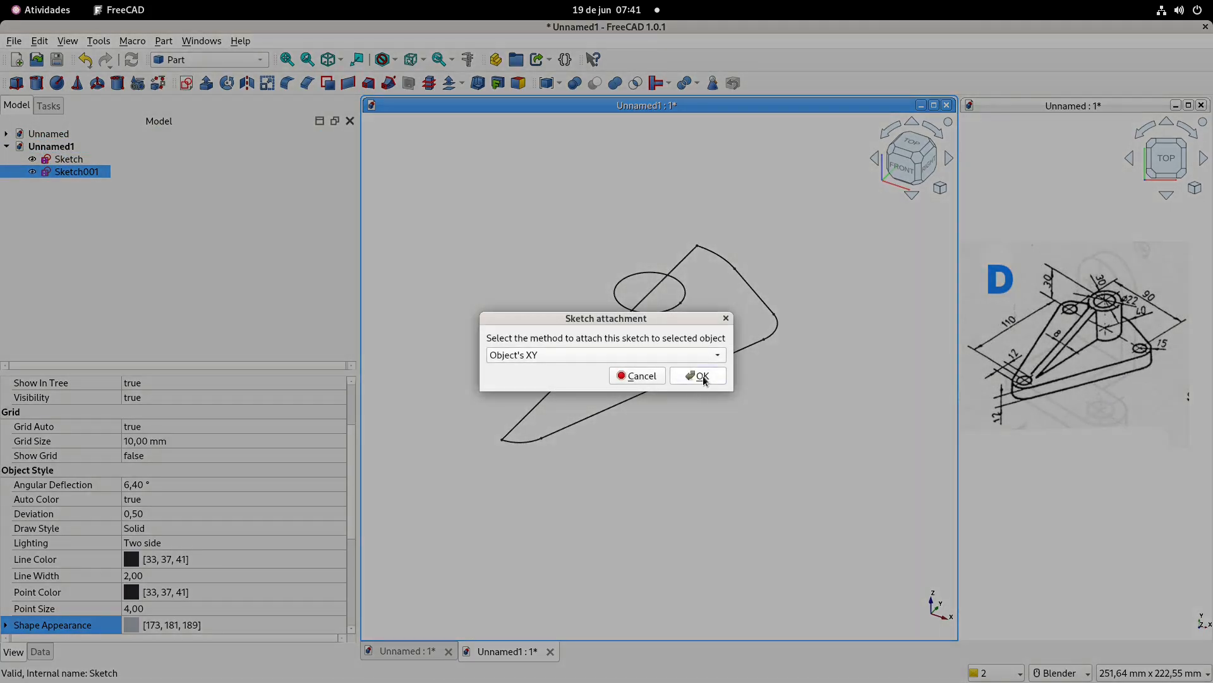
left_click(701, 376)
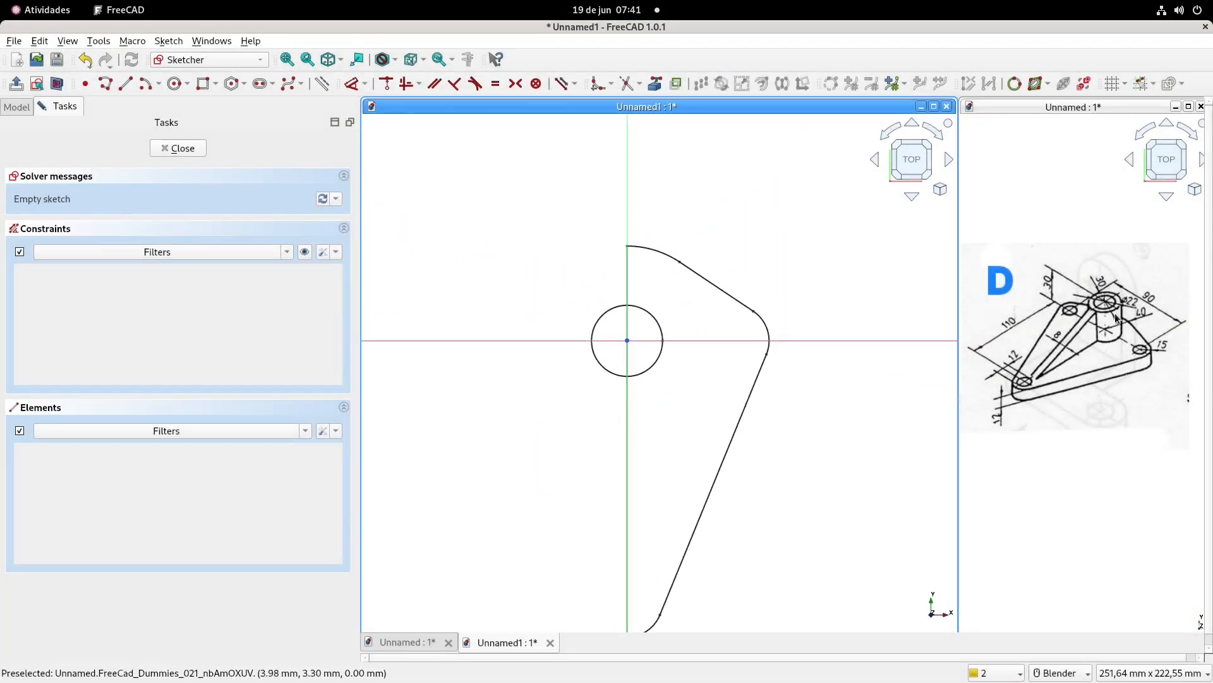
left_click(177, 84)
left_click(627, 340)
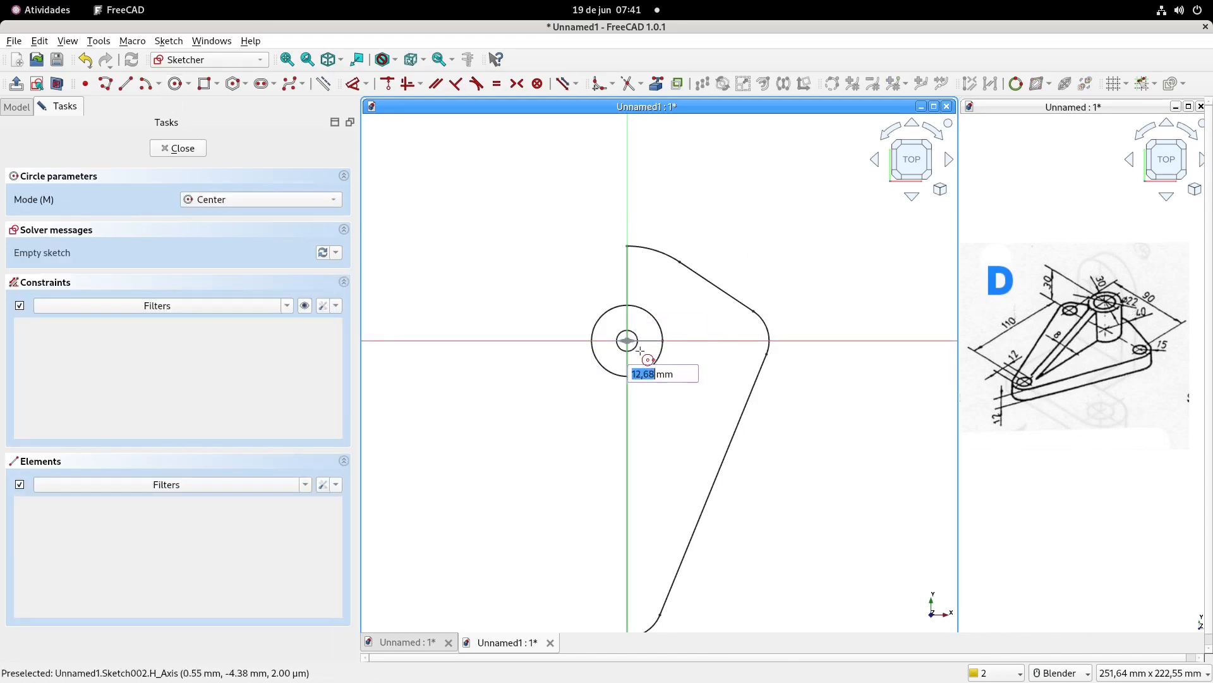
key("Return")
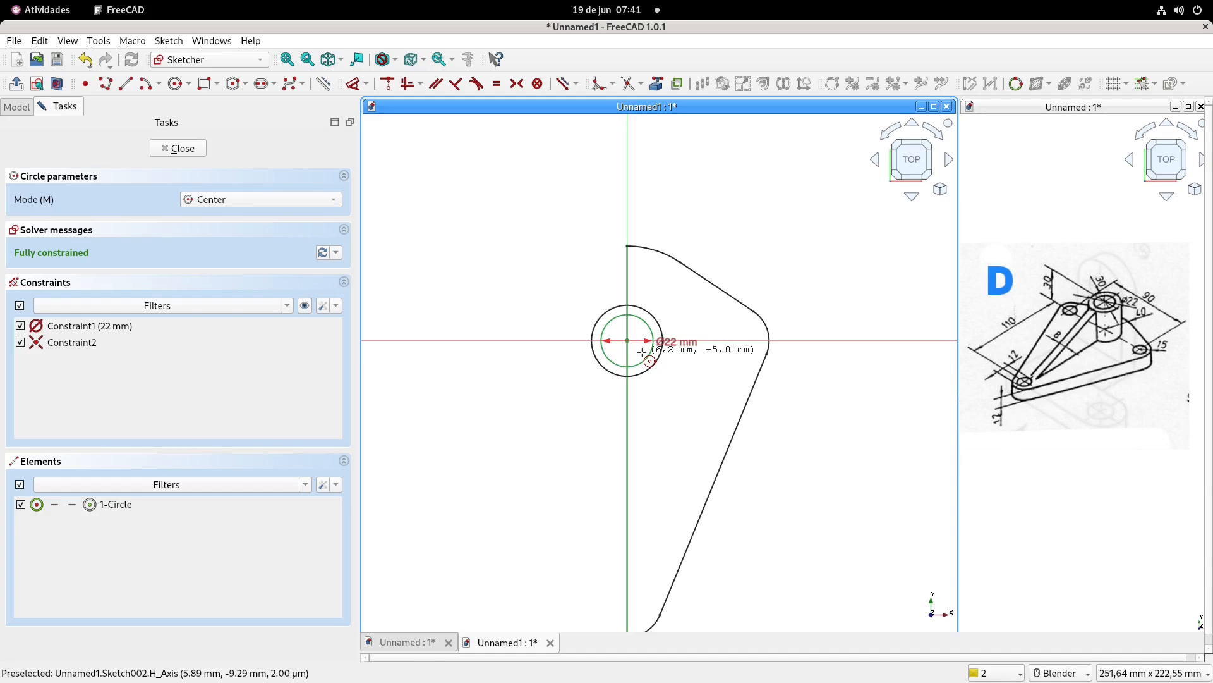
left_click(193, 151)
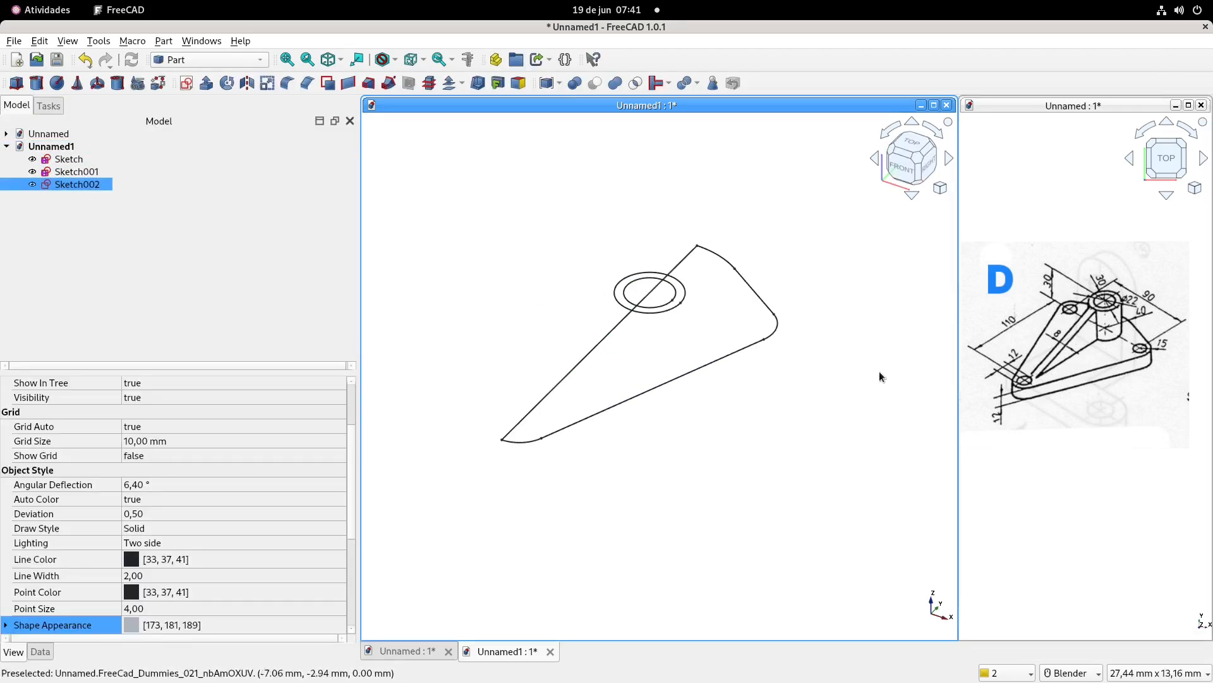
left_click(186, 84)
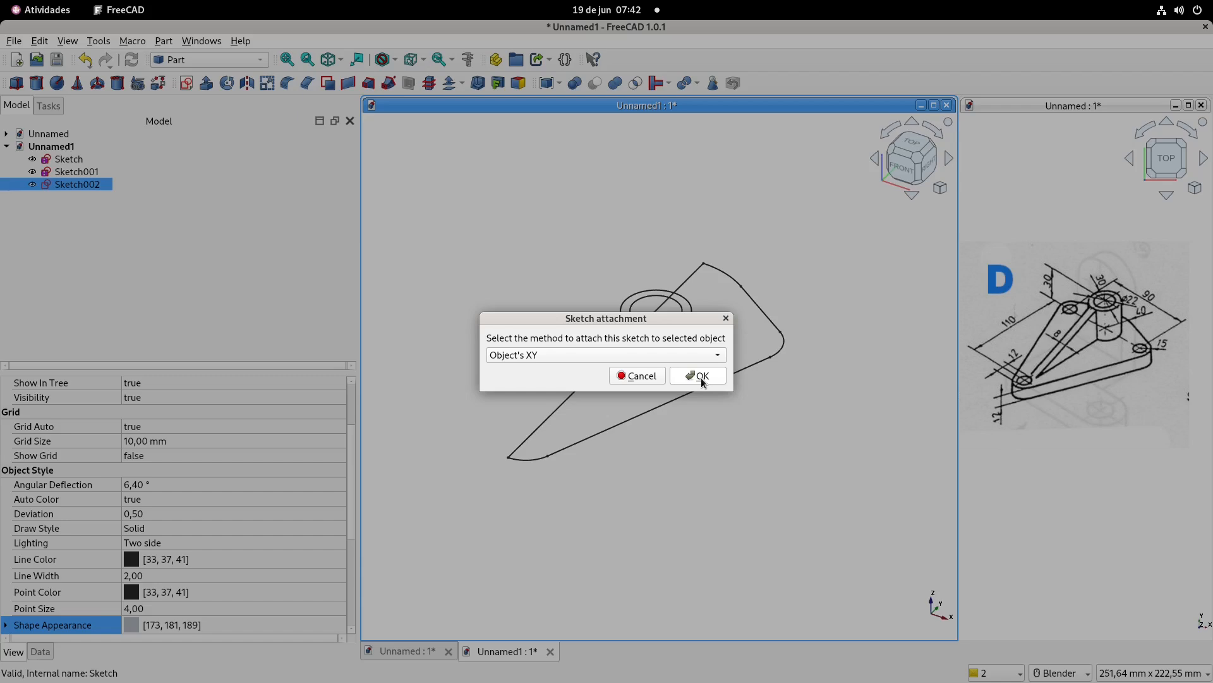
left_click(702, 377)
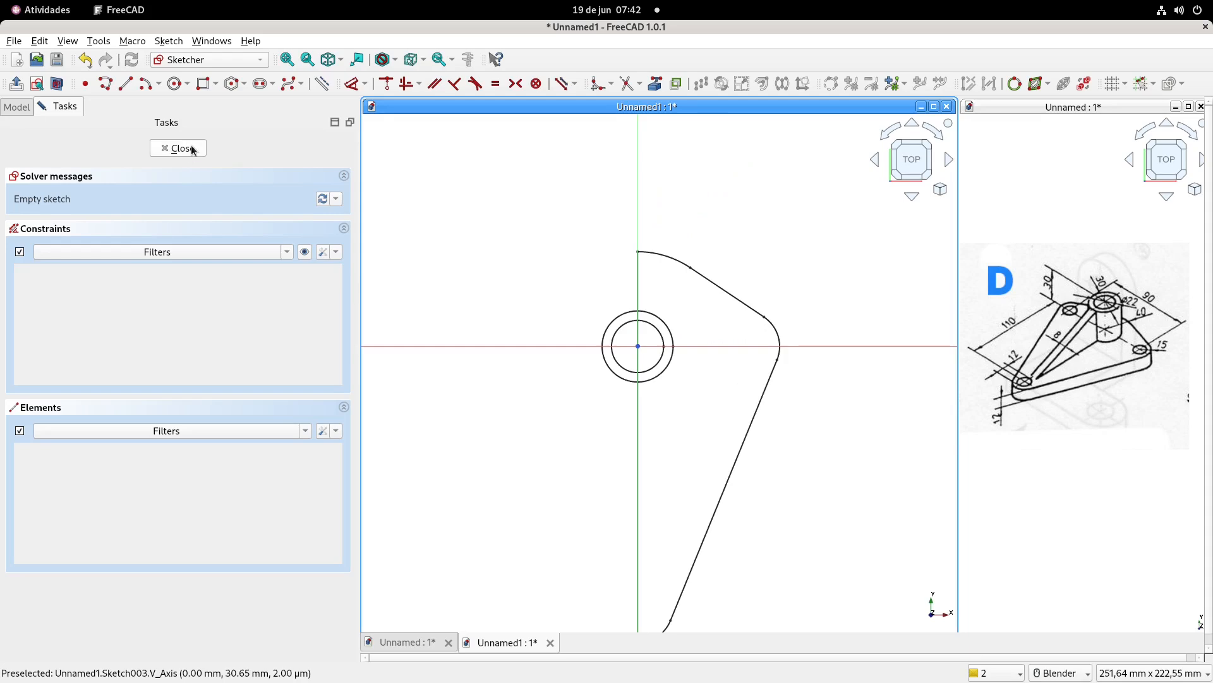
left_click(178, 148)
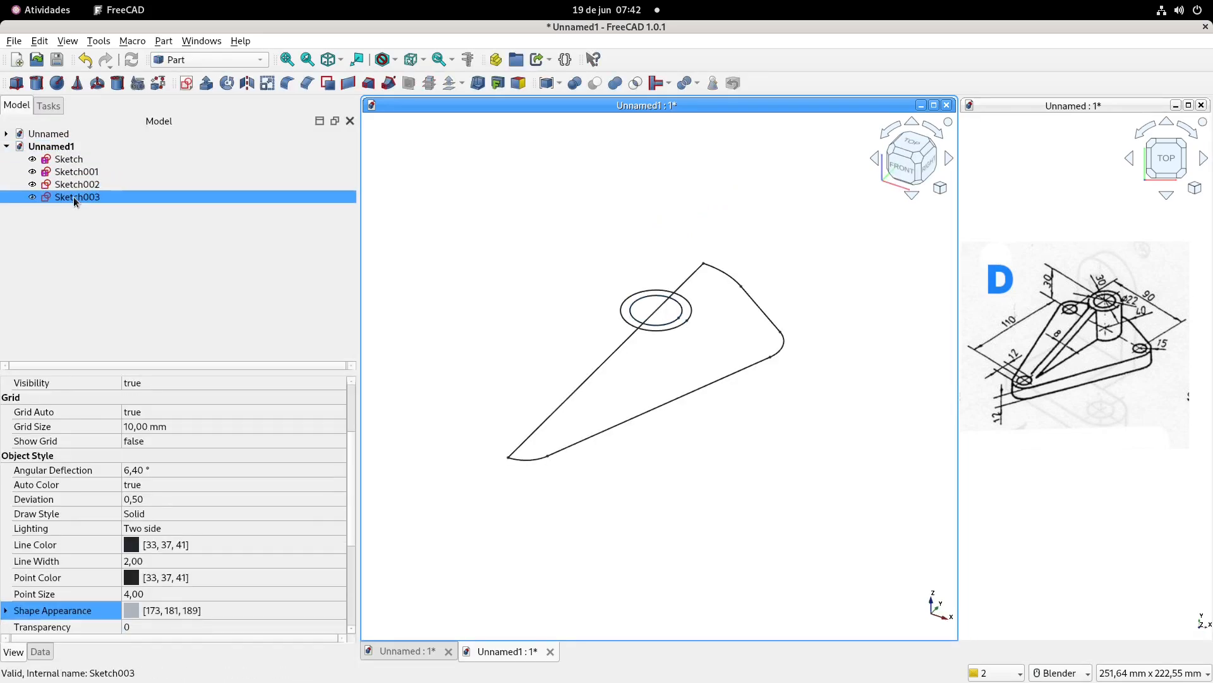
key("Delete")
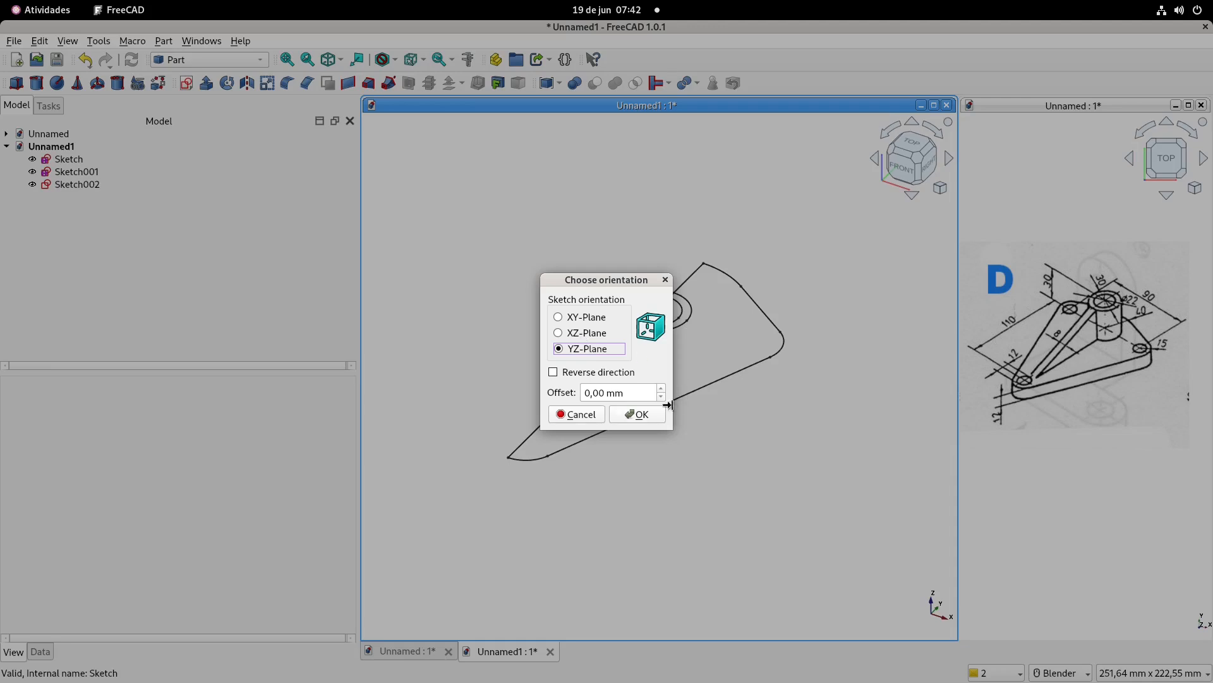
- Create a sketch on the YZ-Plane and project the 30 mm circle and the base profile's bottom arc into it as external geometry
left_click(653, 415)
middle_click_drag(666, 292, 769, 318, "shift")
scroll(643, 293, "down", 2)
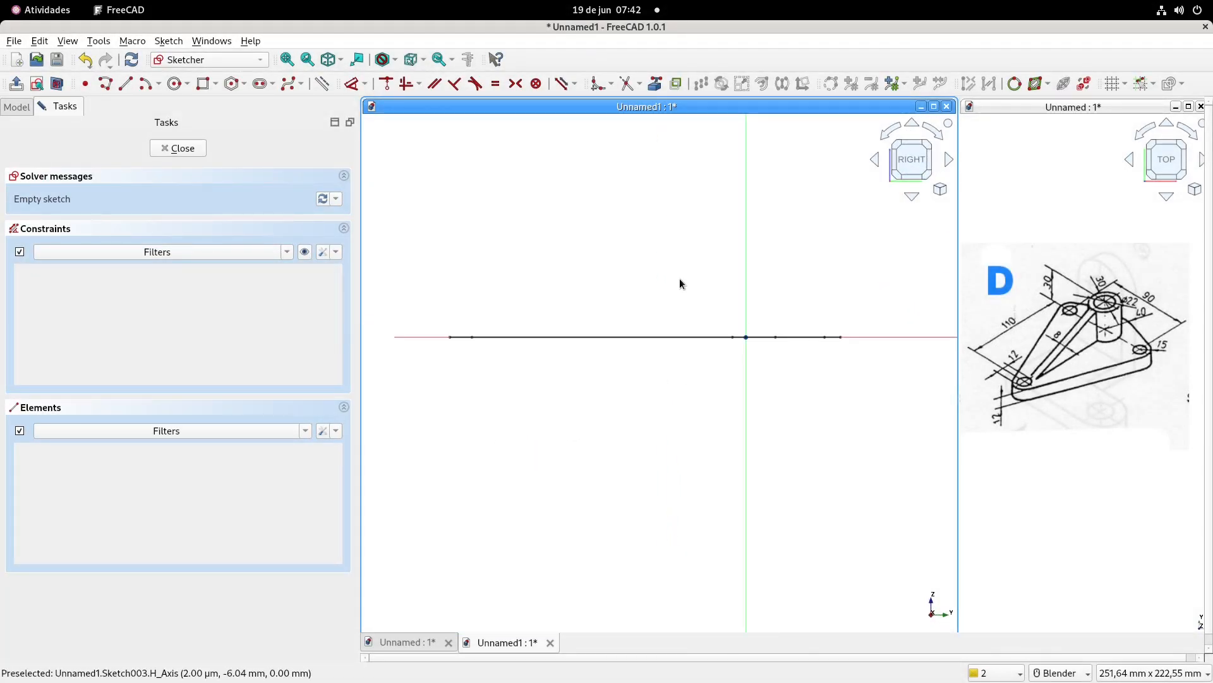
mouse_move(417, 127)
middle_mouse_down()
mouse_move(599, 238)
mouse_move(601, 277)
middle_mouse_up()
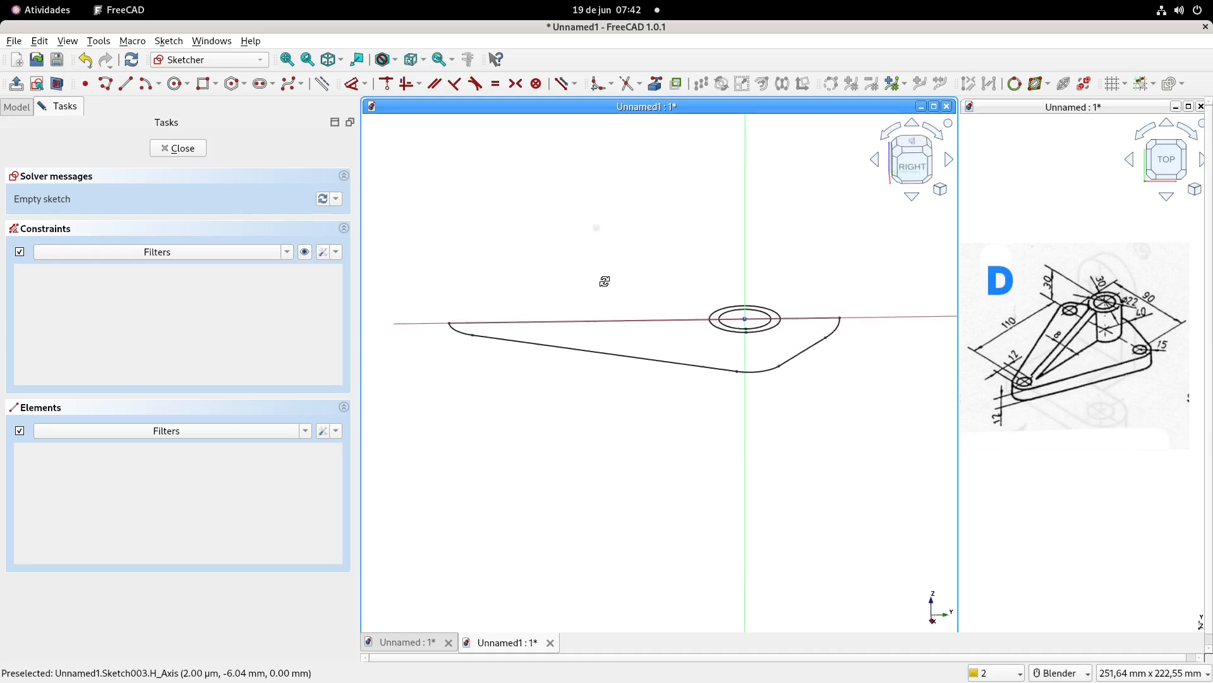
left_click(657, 86)
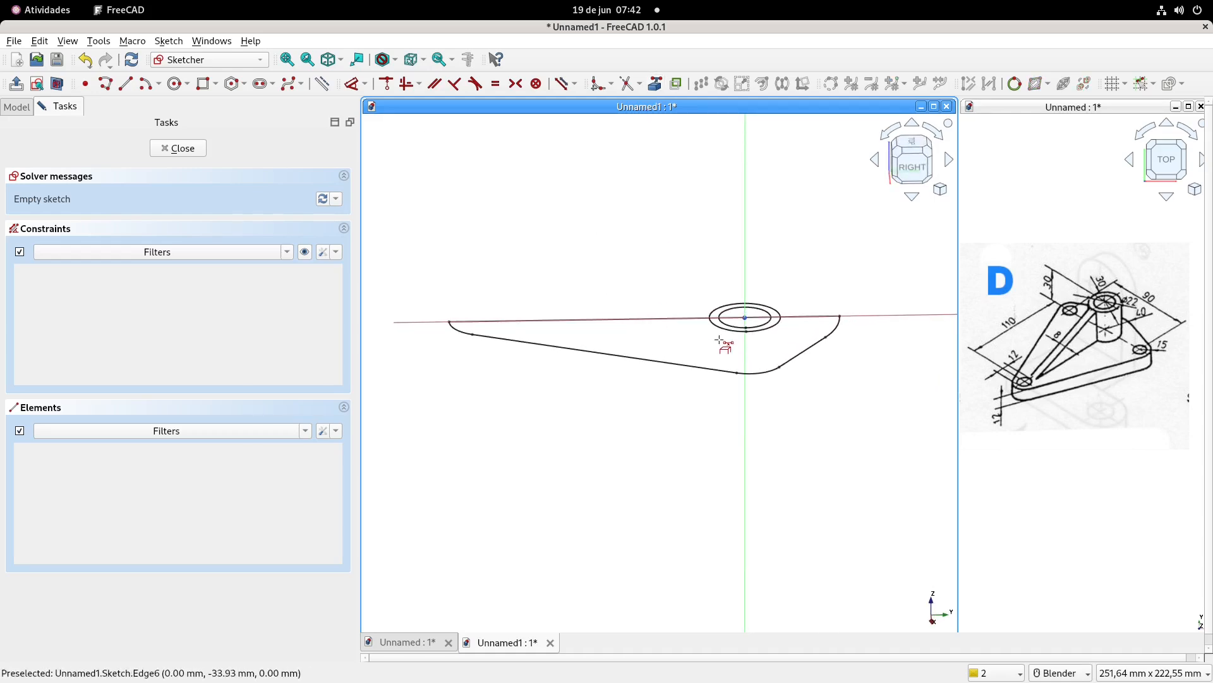
left_click(727, 334)
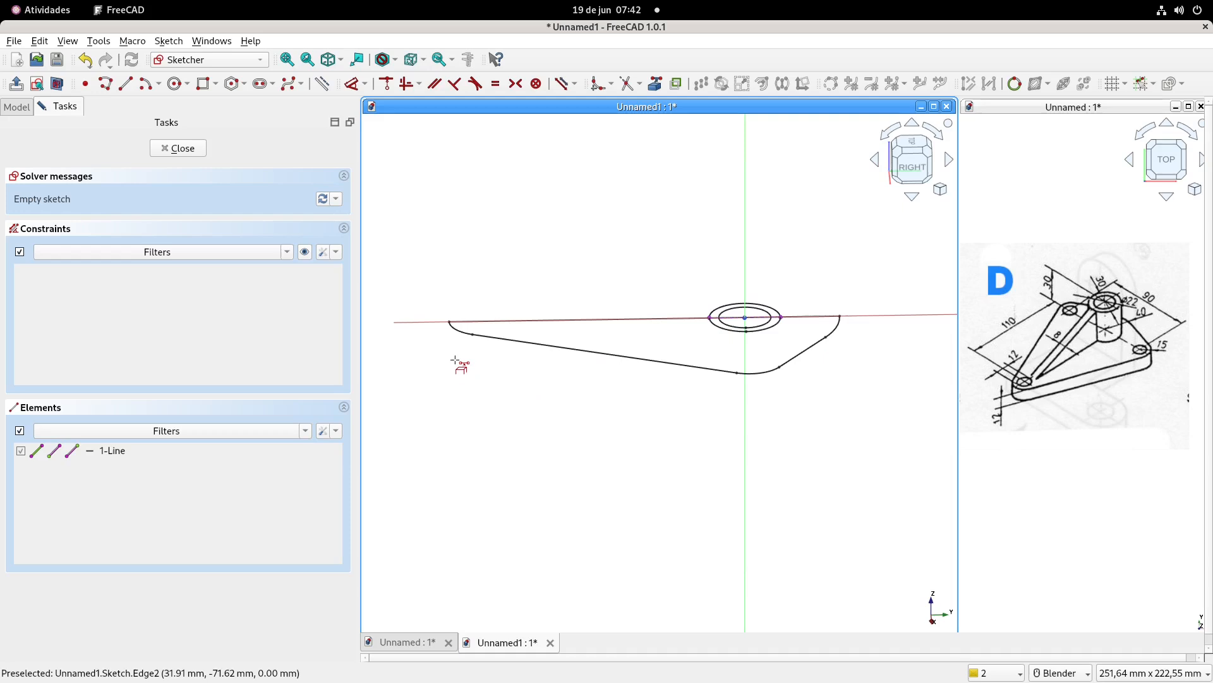
left_click(451, 327)
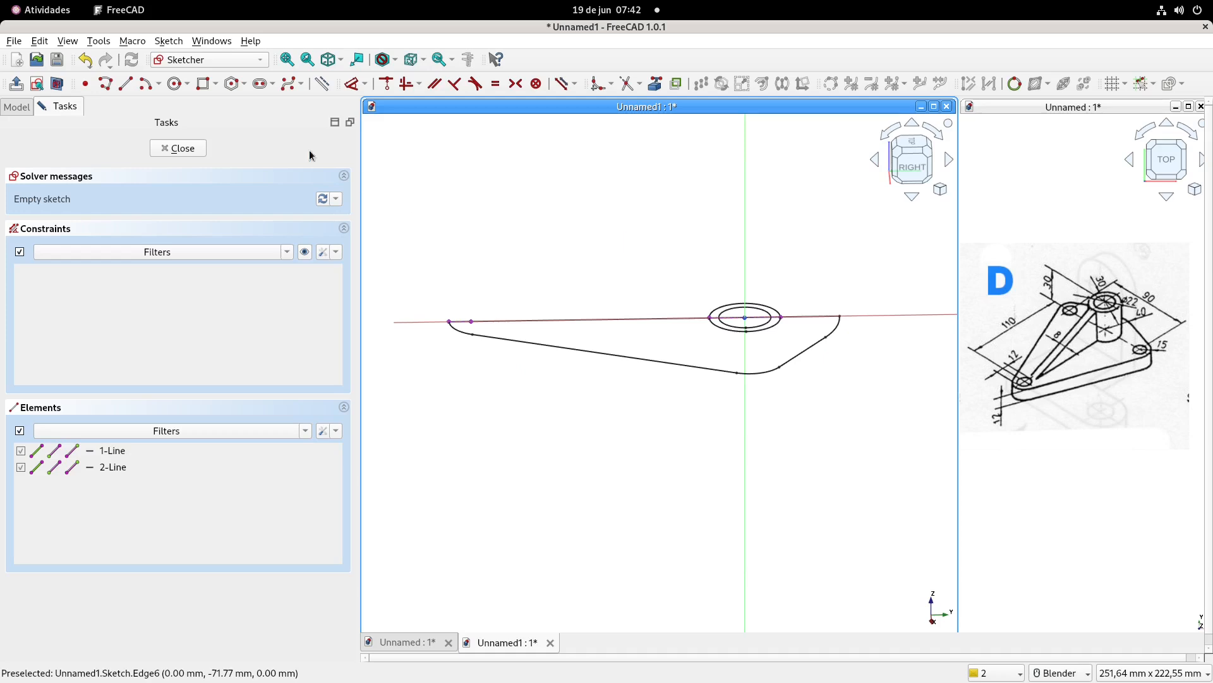
- Draw vertical lines about 18 mm and 19 mm high from the projected arc's inner end and the projected circle's edge facing it
left_click(914, 178)
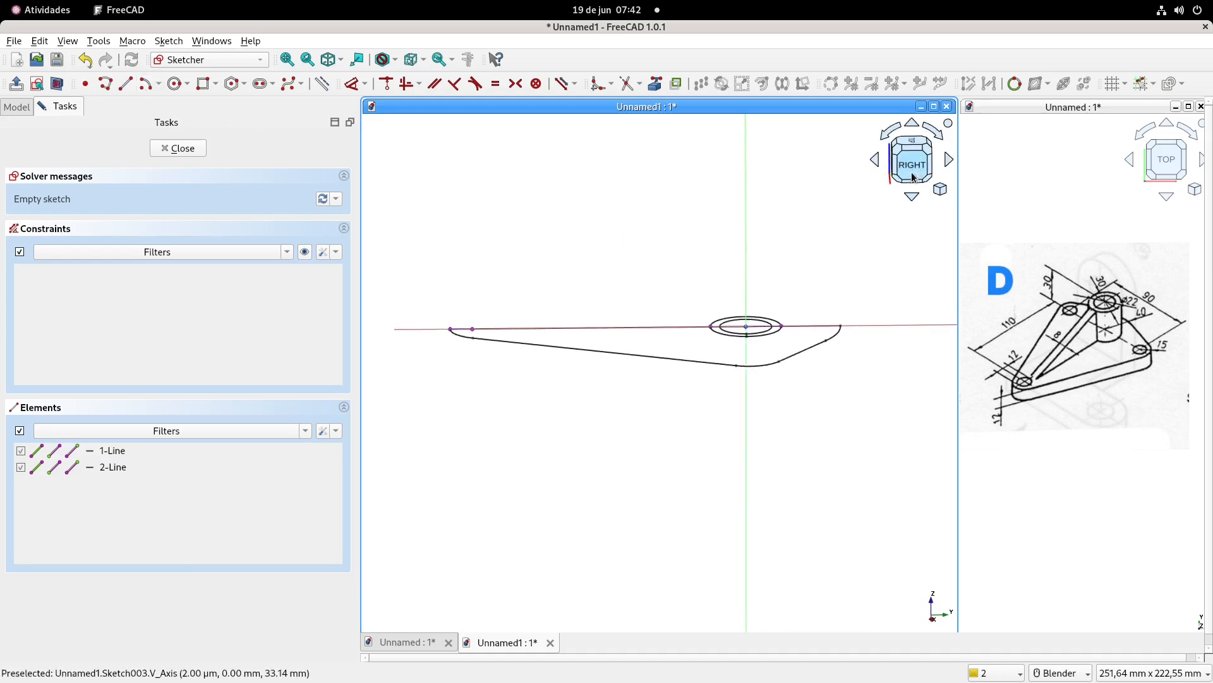
left_click(131, 85)
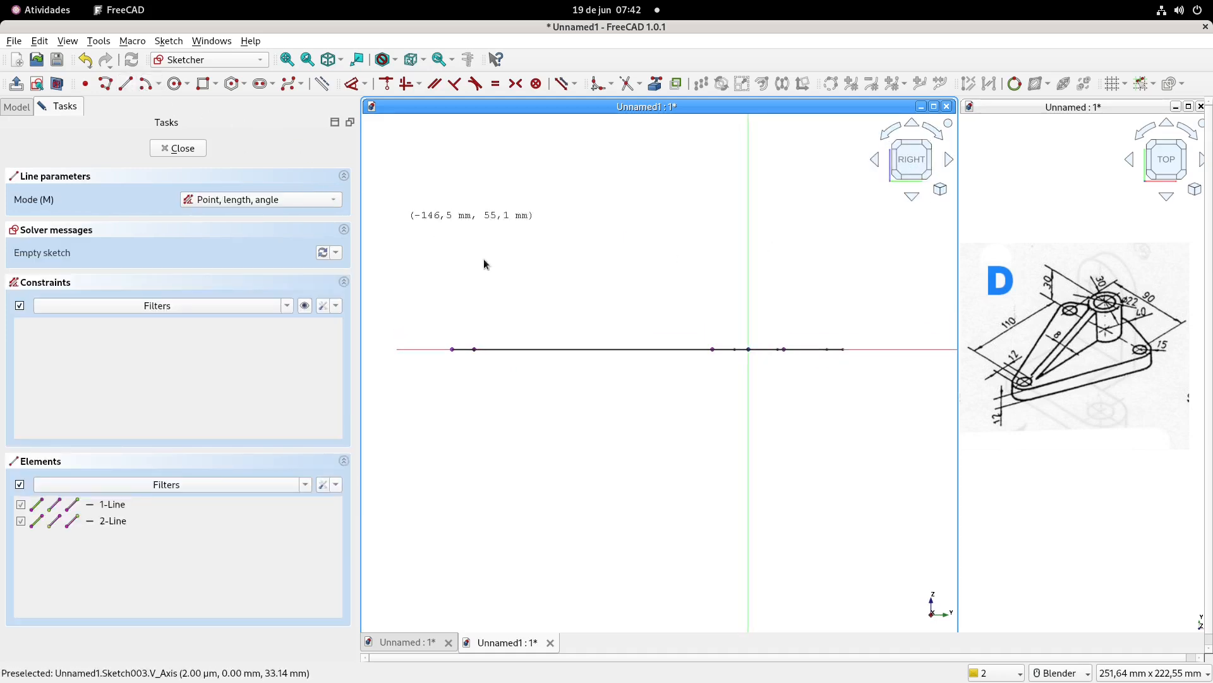
left_click(474, 349)
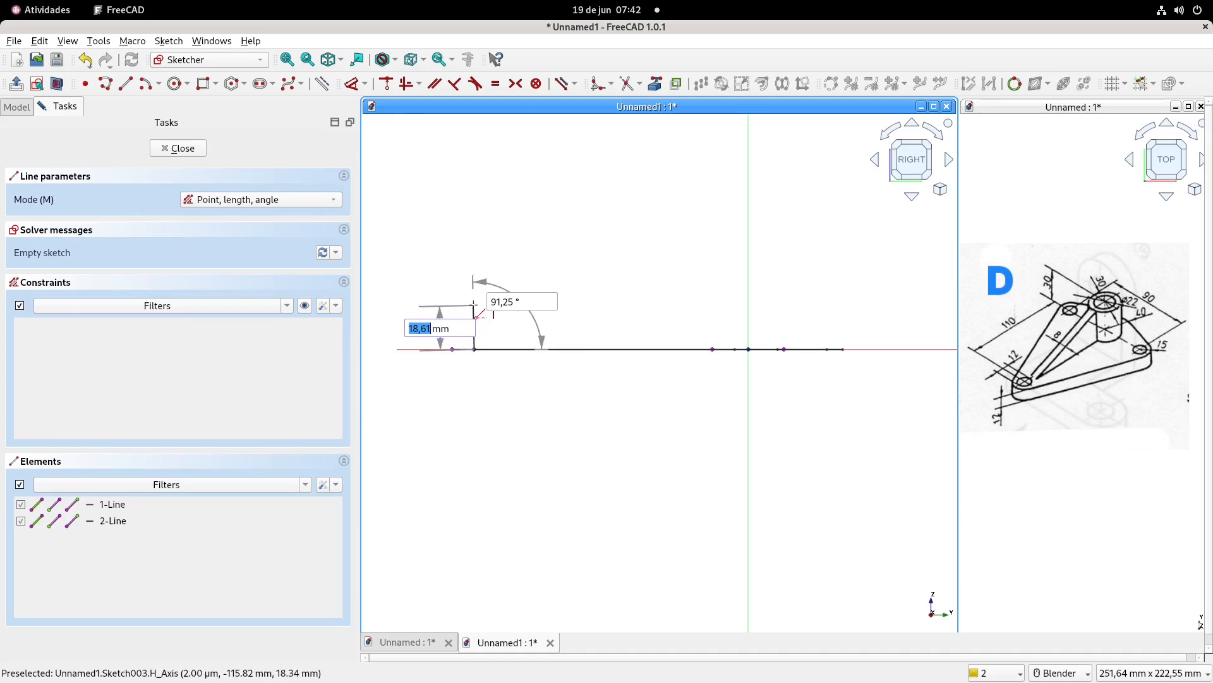
left_click(476, 305)
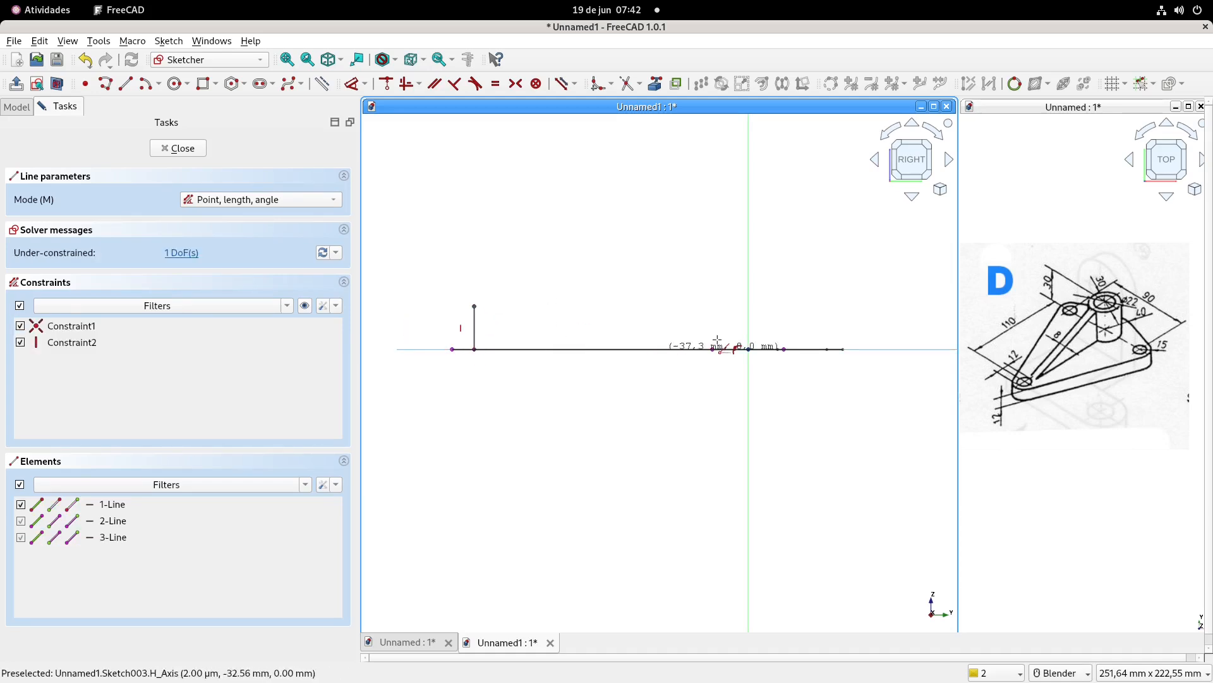
middle_click_drag(721, 338, 713, 365)
left_click(714, 319)
left_click(714, 277)
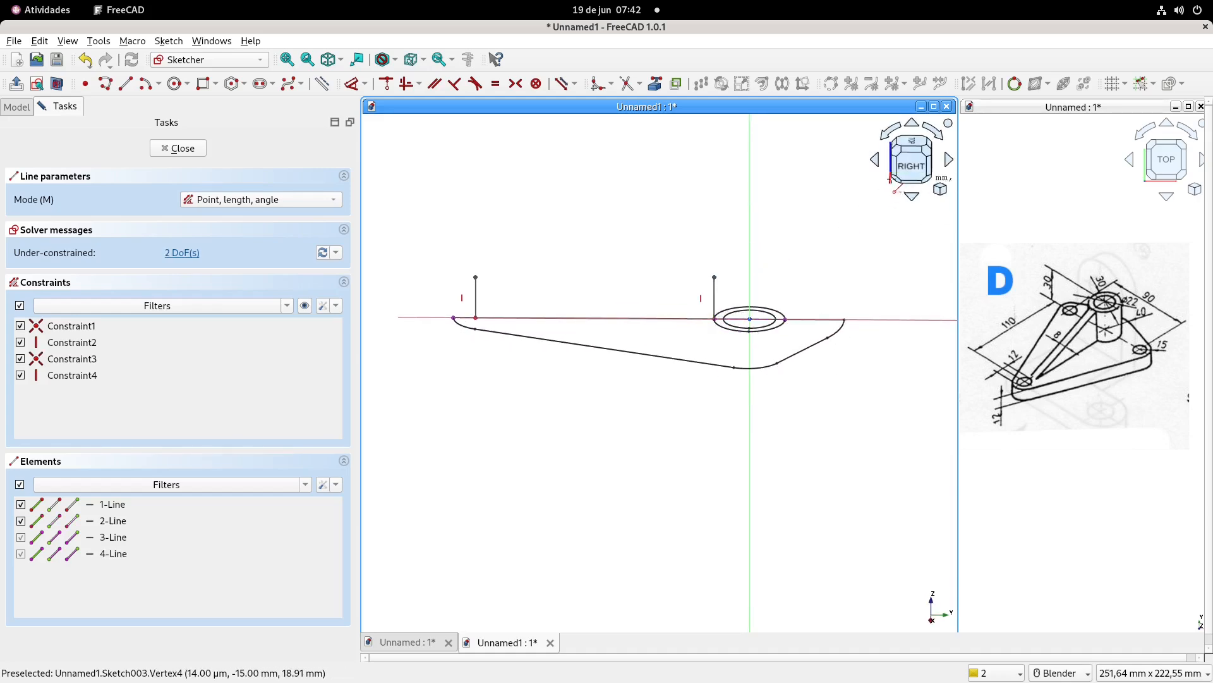
- Dimension the vertical line at the circle's edge as 30 mm, and correct its length to 30+12 mm
left_click(910, 172)
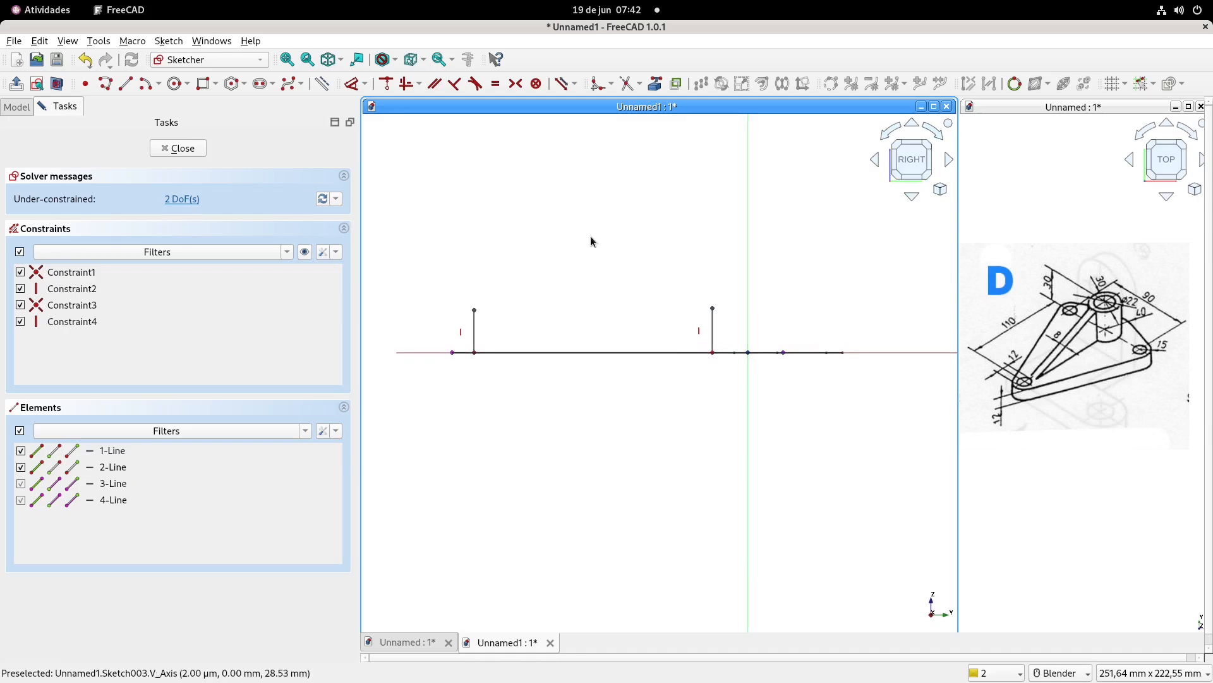
left_click(352, 83)
left_click(714, 330)
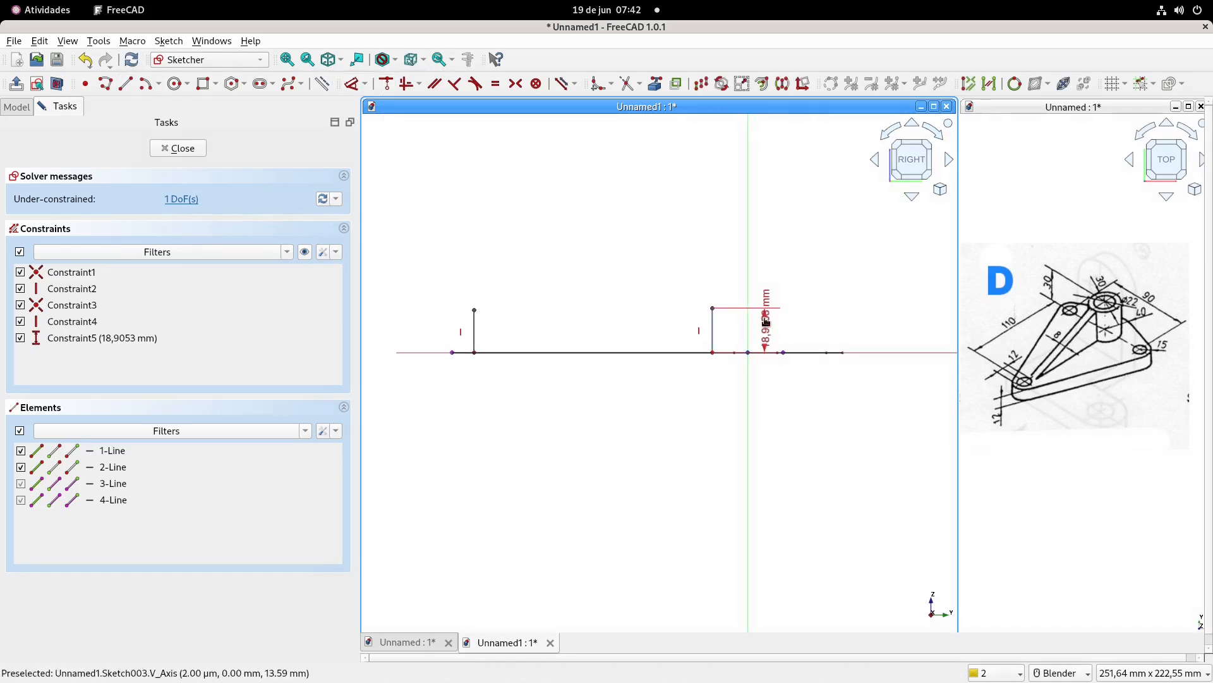
left_click(769, 323)
type("30")
key("Return")
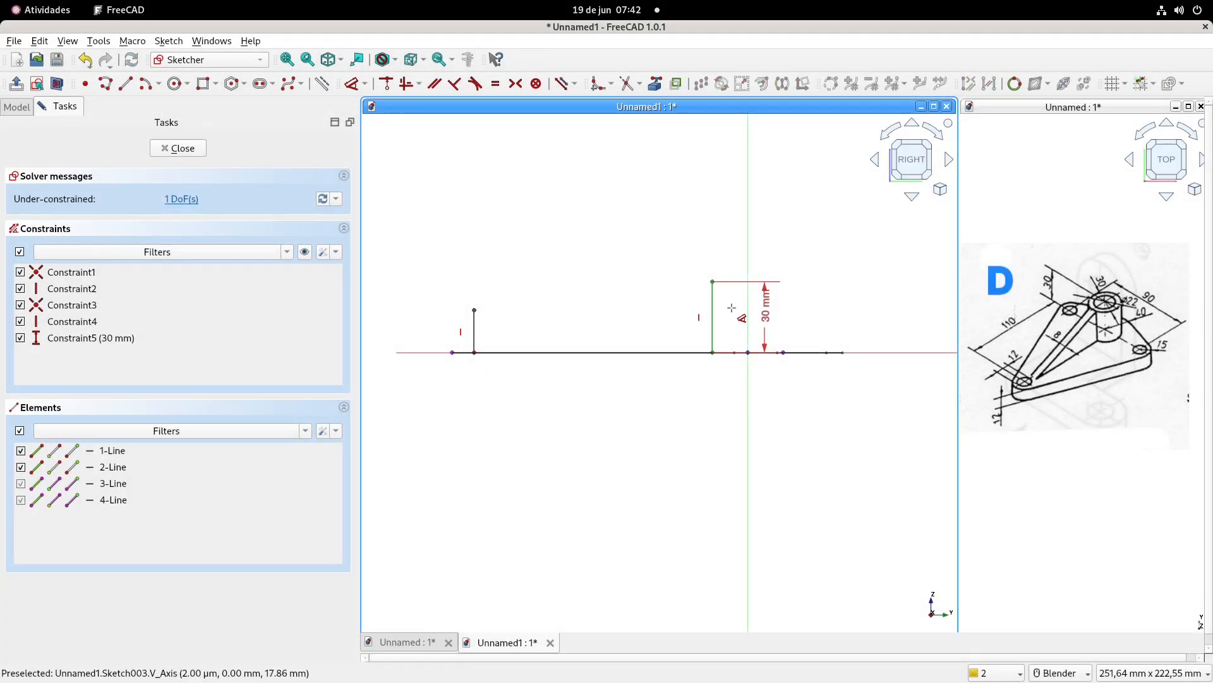
double_click(767, 315)
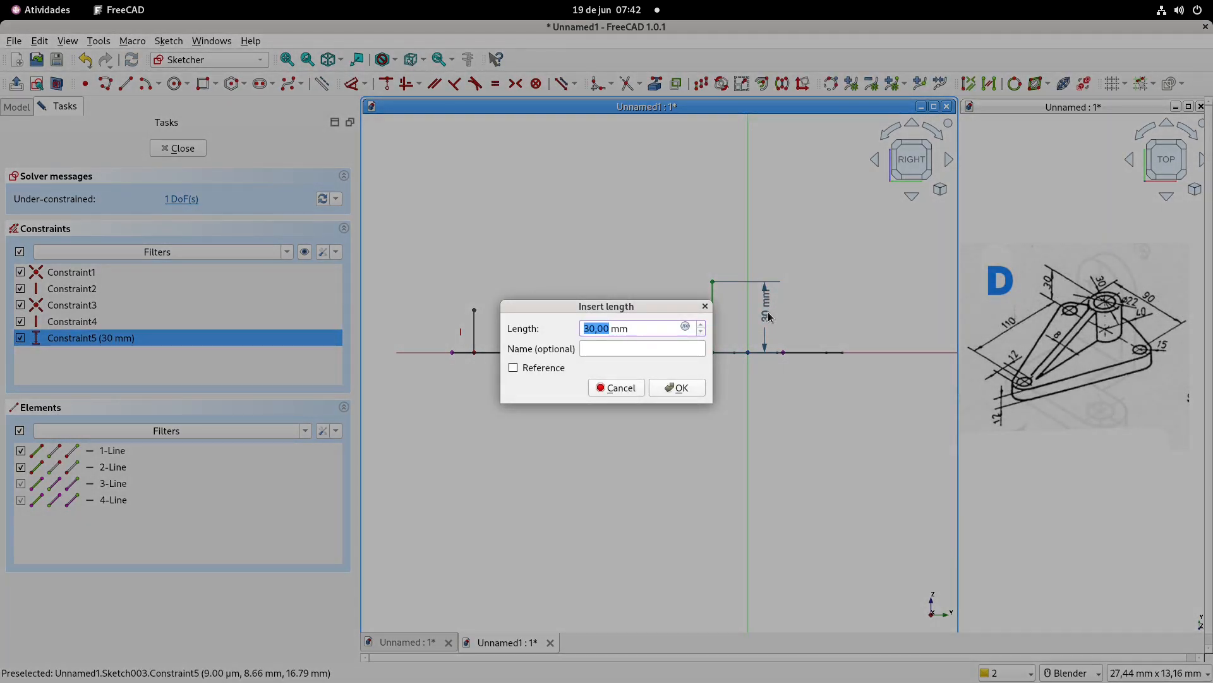
type("30+12")
key("Return")
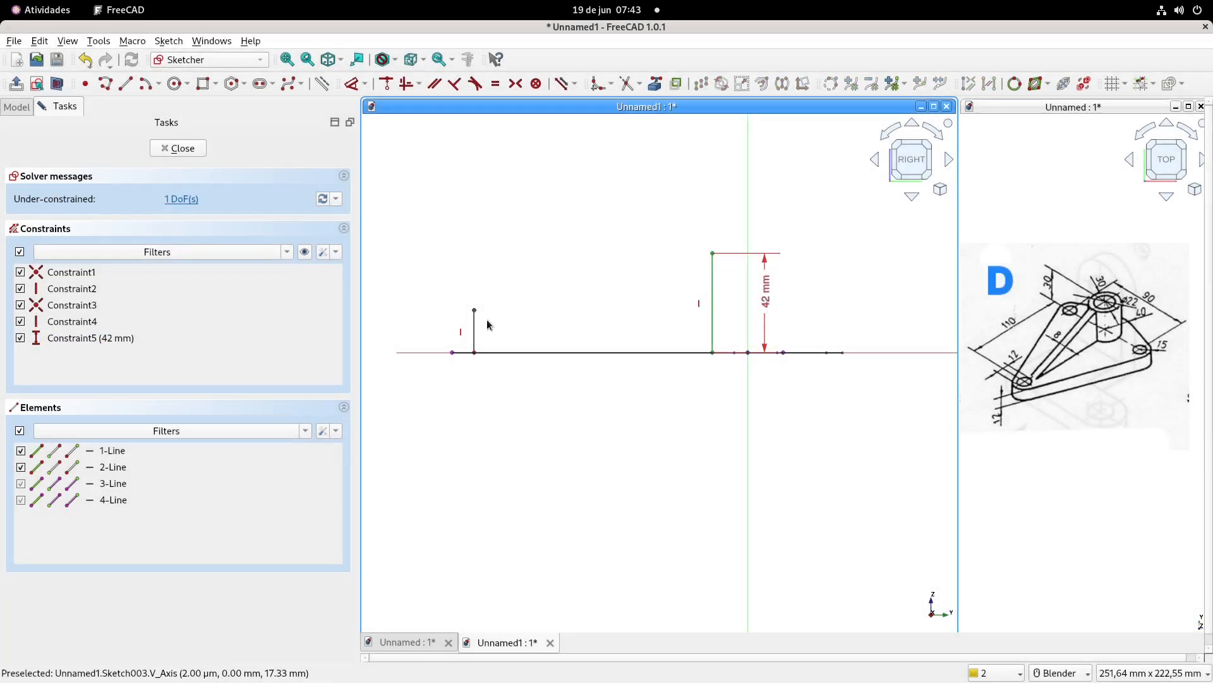
- Dimension the length of the vertical line at the arc's inner end as 12 mm
scroll(533, 328, "up", 2)
middle_click_drag(518, 324, 619, 336, "shift")
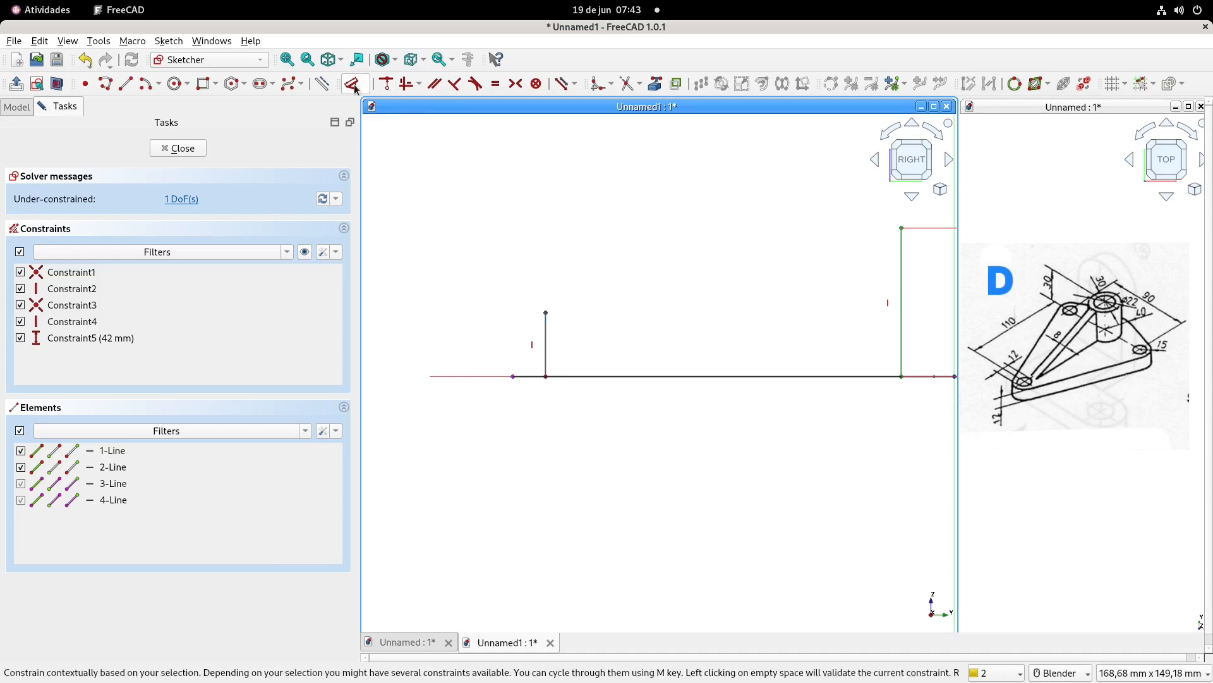
left_click(352, 84)
left_click(551, 345)
left_click(487, 341)
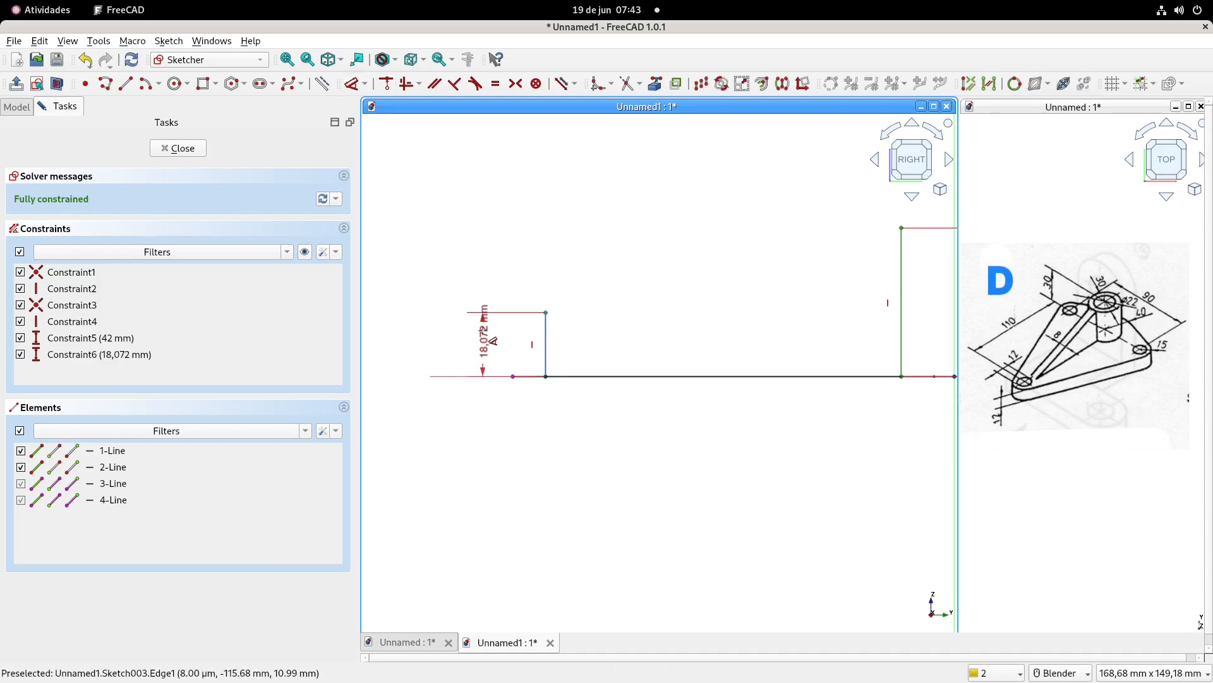
type("12")
key("Return")
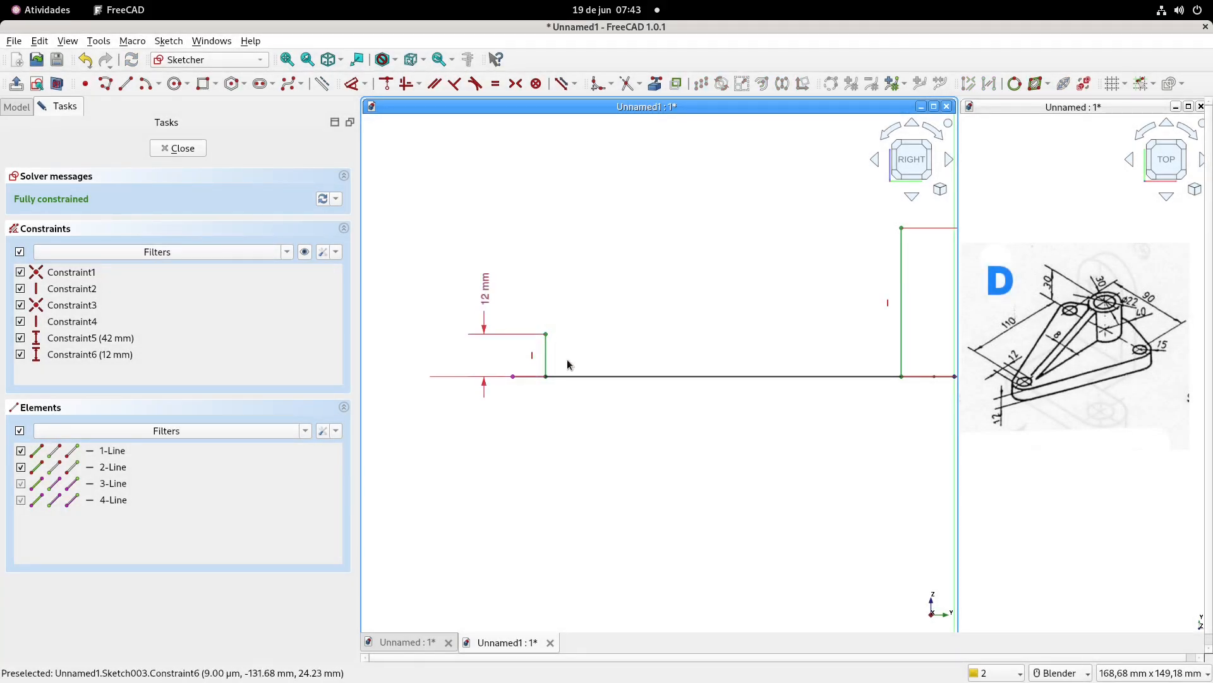
- Convert both vertical lines, 12 mm and 42 mm high, to construction geometry
left_click(905, 299)
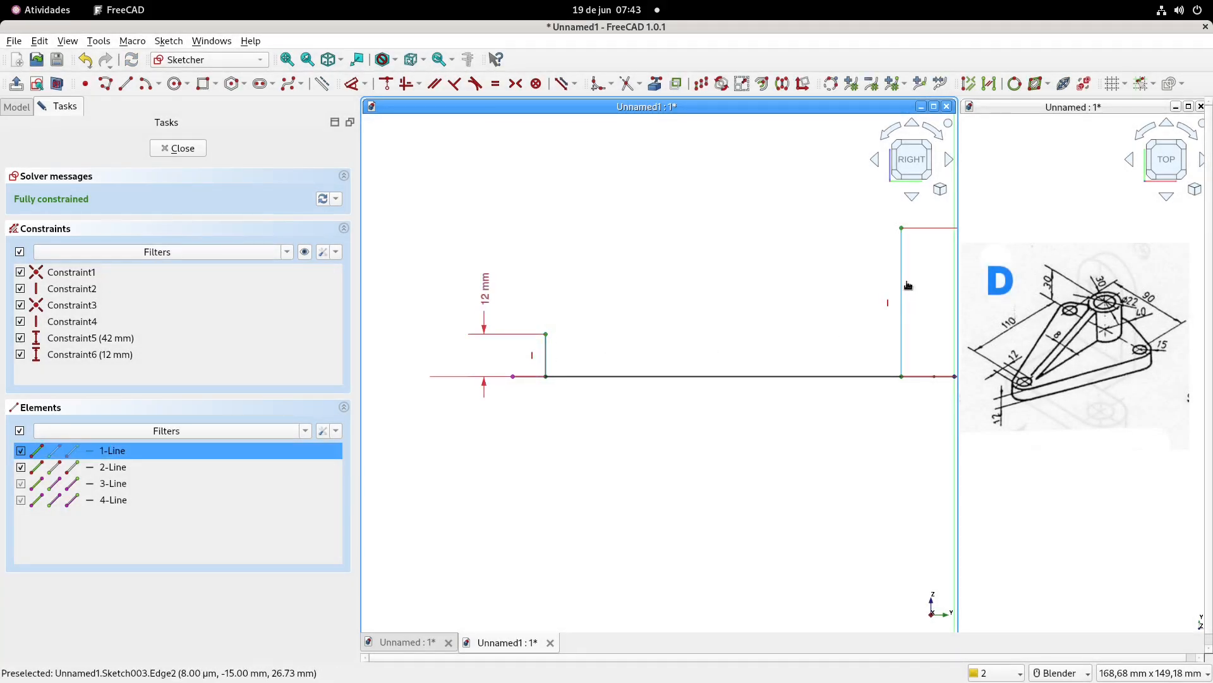
left_click(321, 83)
scroll(559, 292, "down", 2)
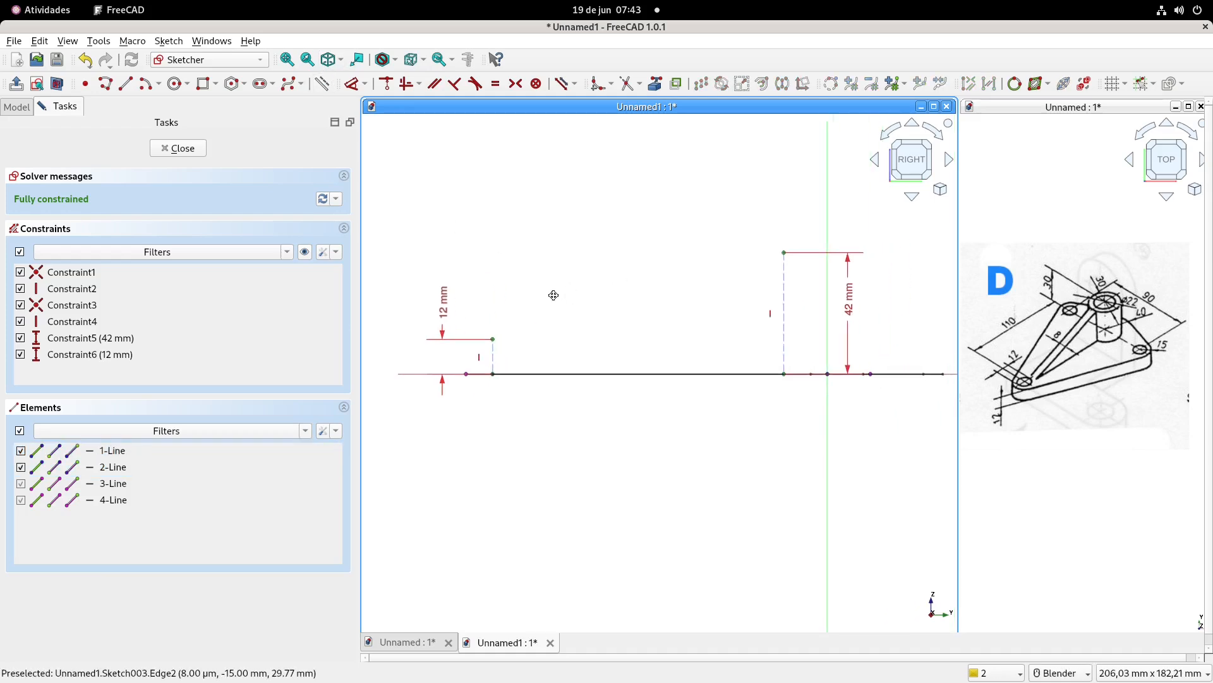
- Draw a horizontal line from the top of the 12 mm vertical to the 42 mm vertical and make it construction geometry
left_click(125, 83)
left_click(493, 339)
left_click(784, 339)
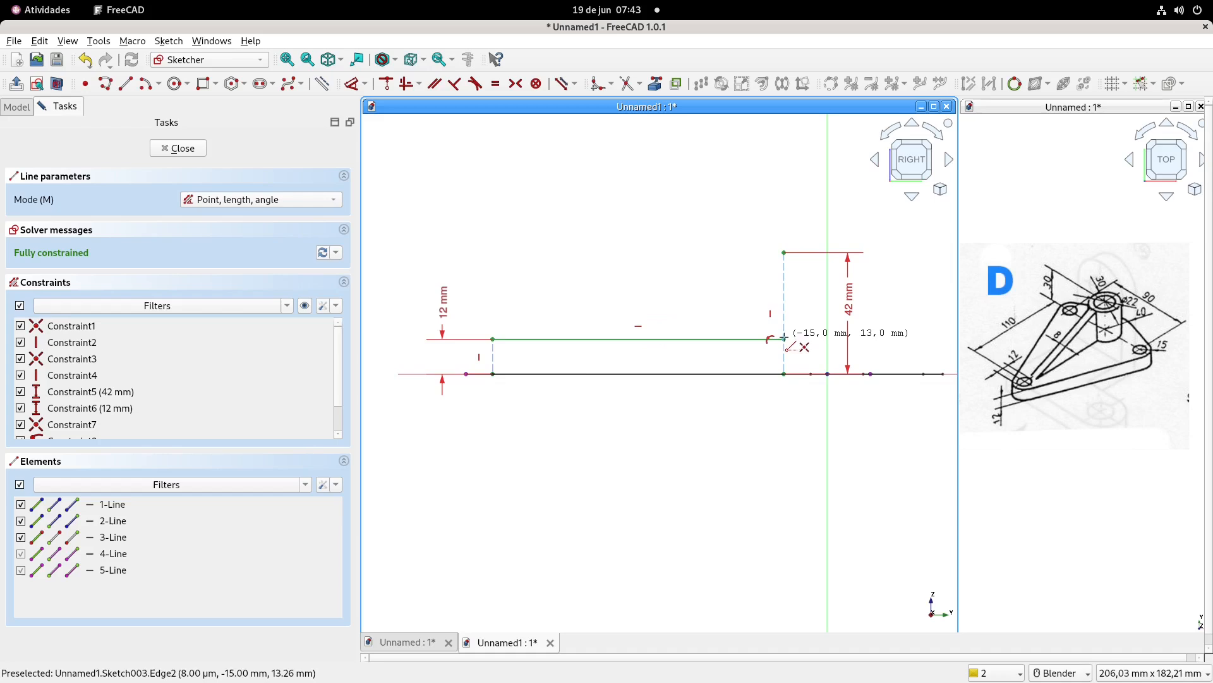
right_click(712, 304)
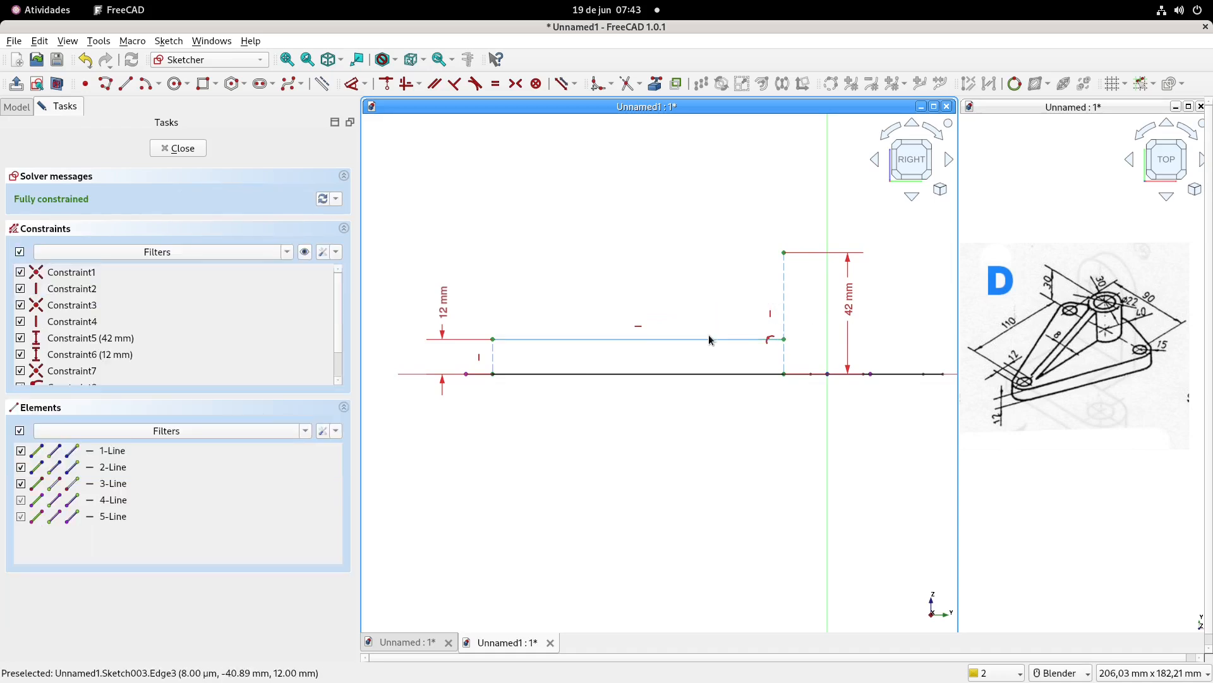
left_click(322, 84)
scroll(714, 297, "up", 2)
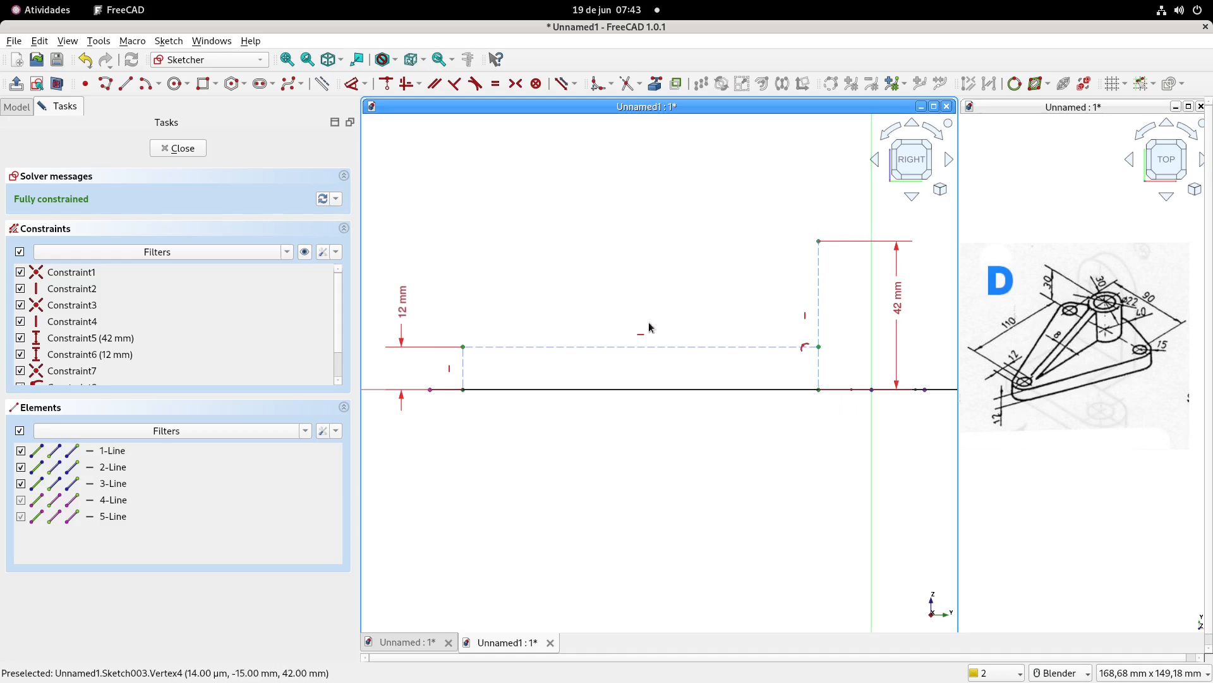
middle_click_drag(590, 306, 605, 302, "shift")
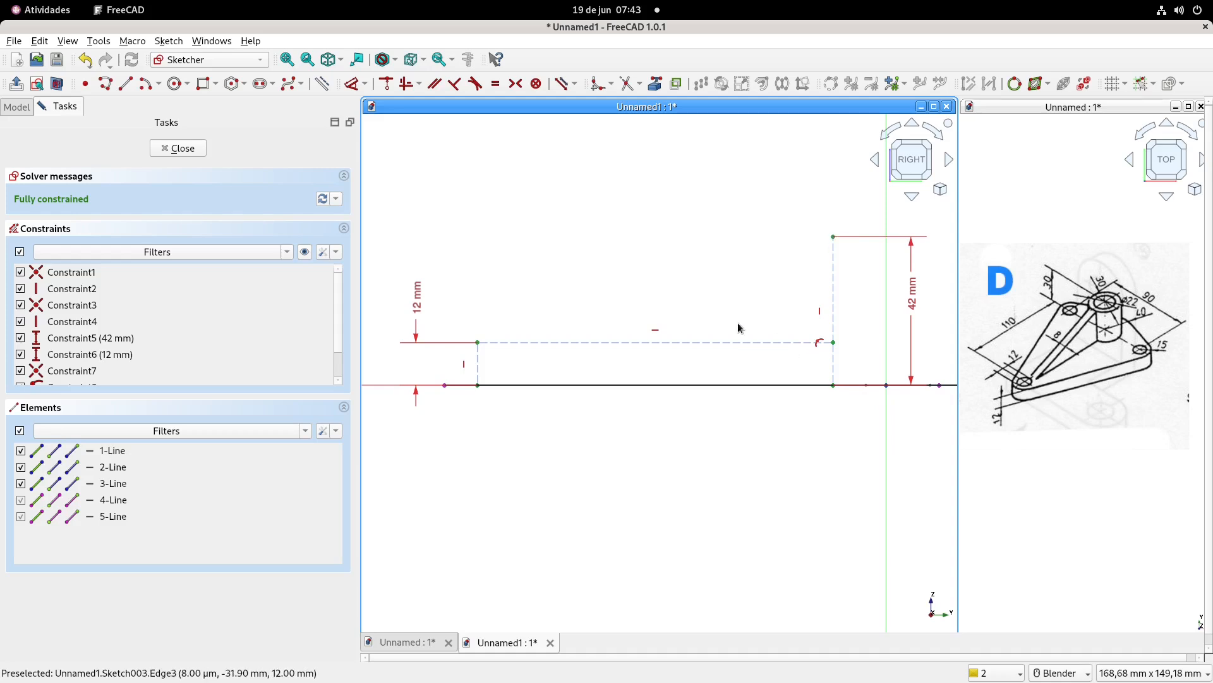
middle_click_drag(704, 302, 695, 302, "shift")
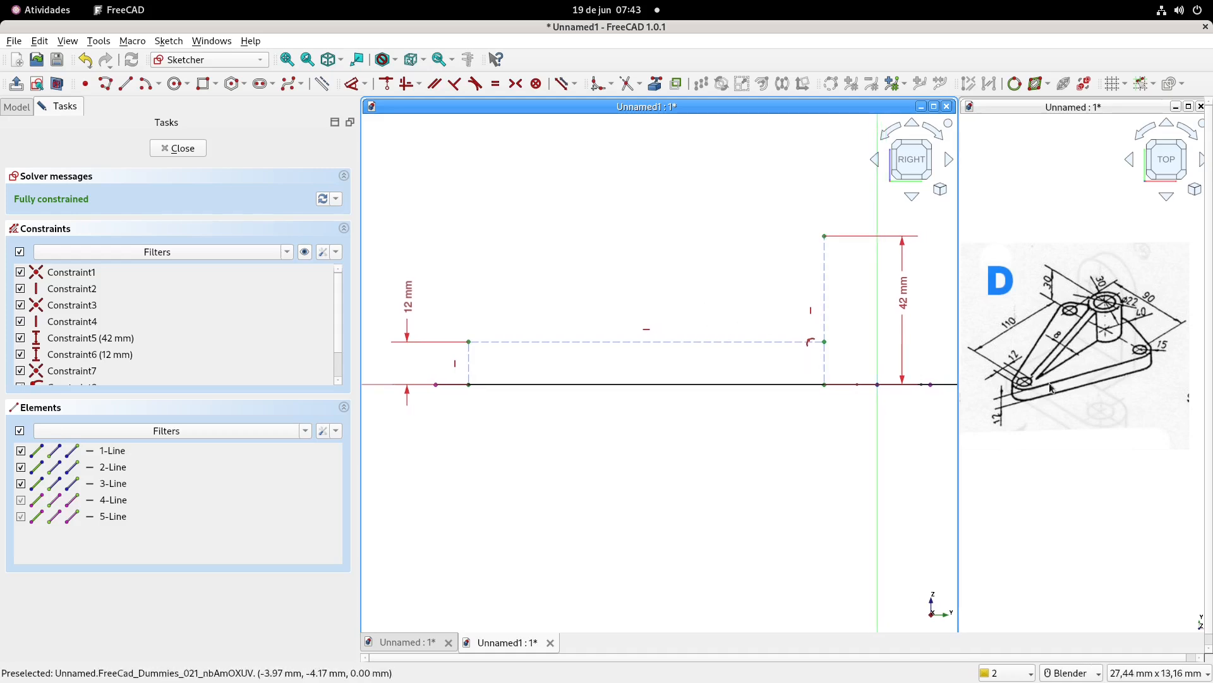
middle_click_drag(659, 261, 645, 273, "shift")
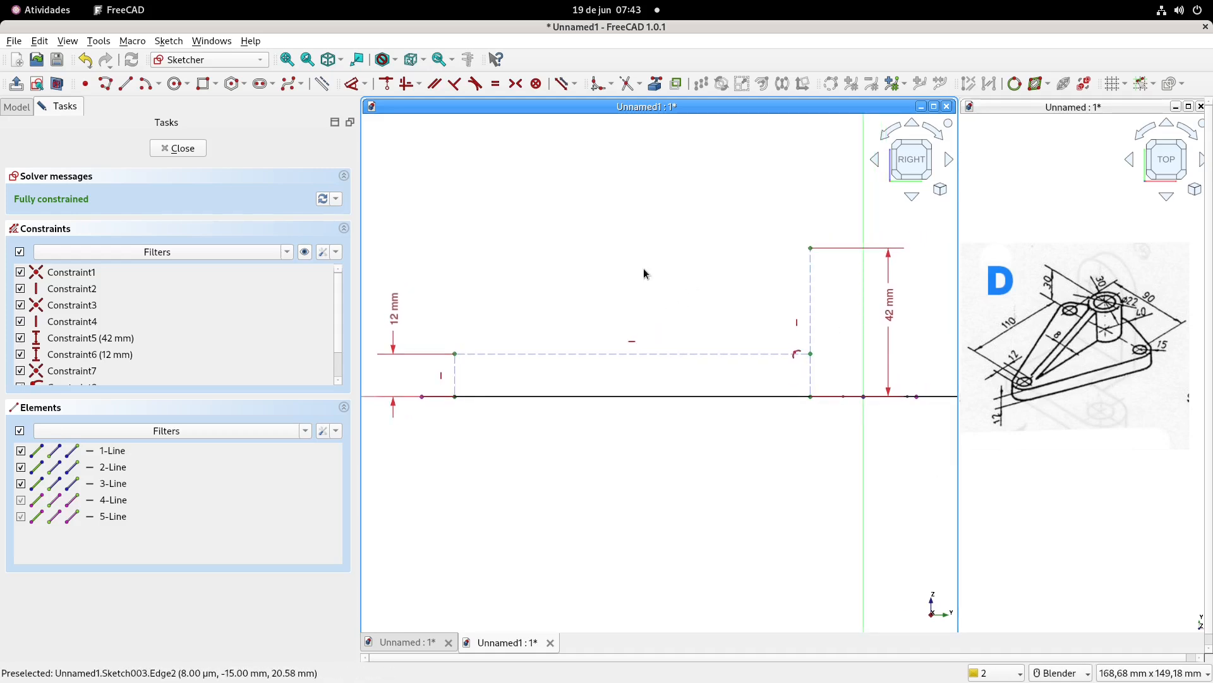
- Draw a sloped line rising from the horizontal construction line, about 80 mm from the vertical axis, to just past the 42 mm vertical near its top
left_click(124, 86)
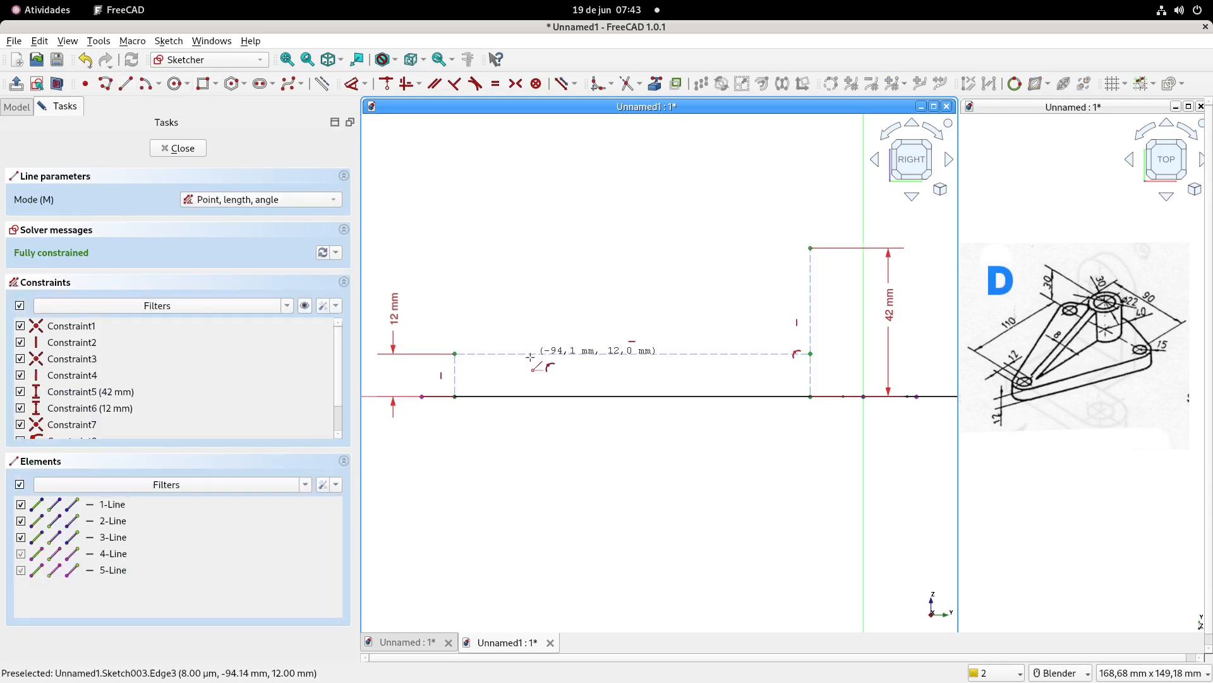
scroll(810, 249, "up", 3)
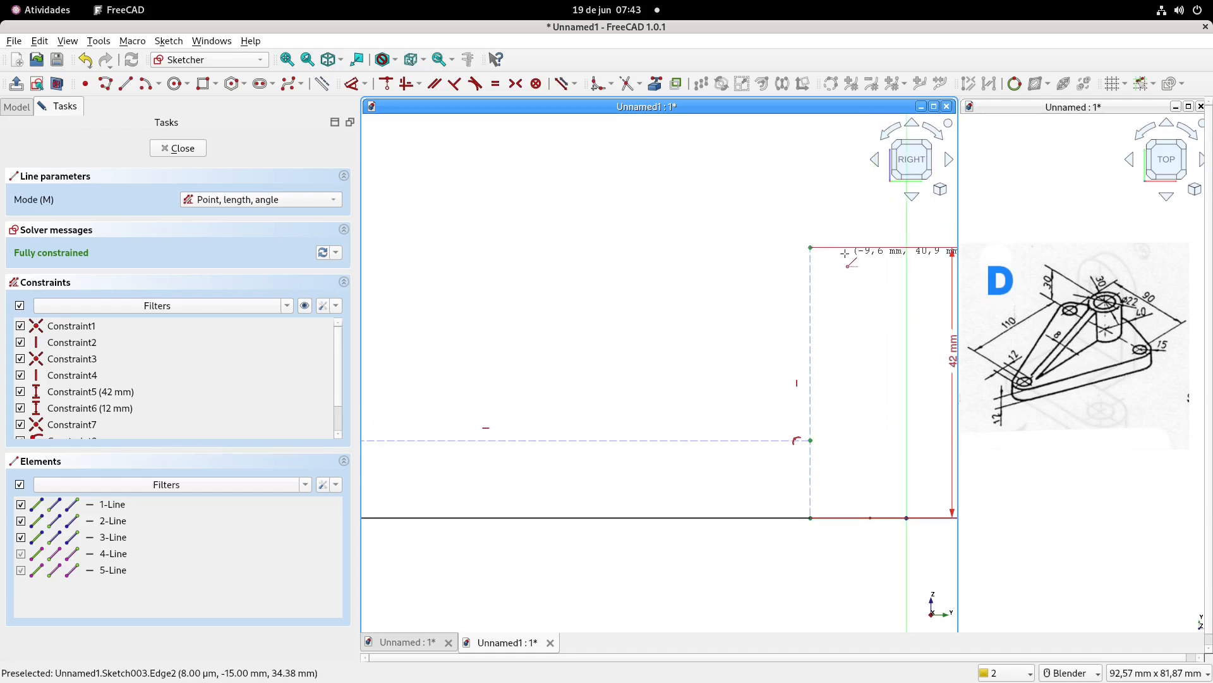
left_click(390, 441)
left_click(847, 278)
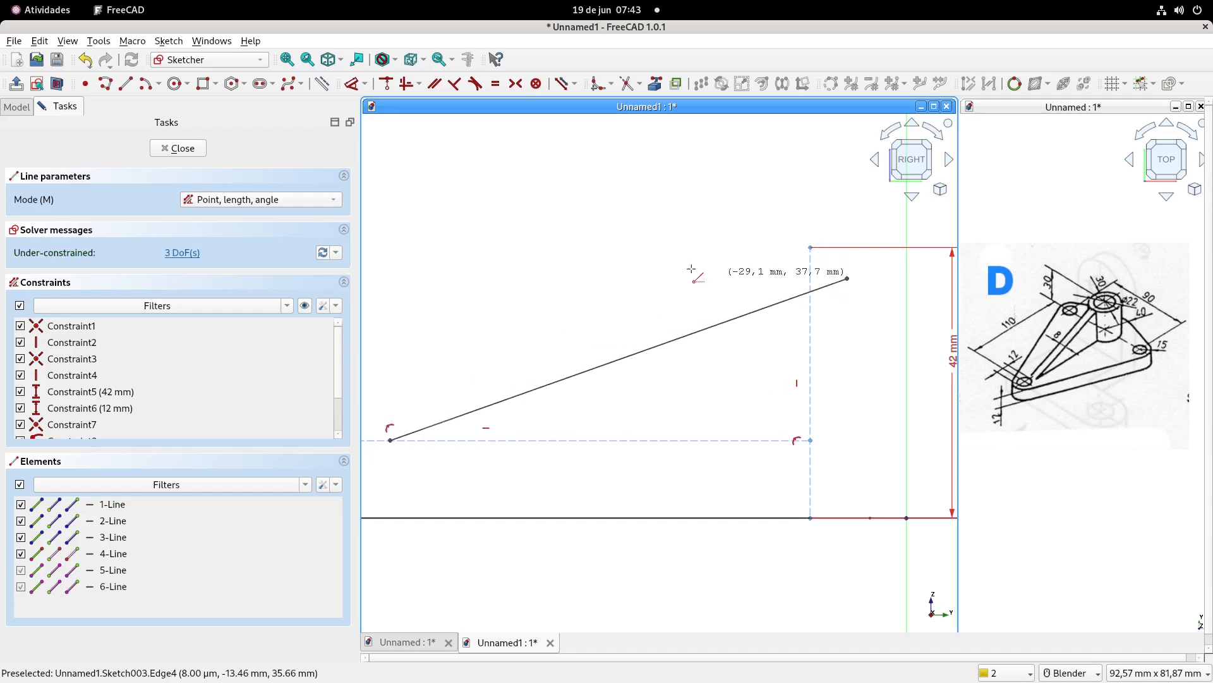
scroll(691, 269, "down", 2)
key("Escape")
- Dimension the horizontal distance from the sloped line's lower end to the vertical axis as 100 mm
scroll(500, 400, "up", 2)
middle_click_drag(500, 369, 694, 380, "shift")
scroll(571, 352, "down", 2)
middle_click_drag(563, 312, 592, 342, "shift")
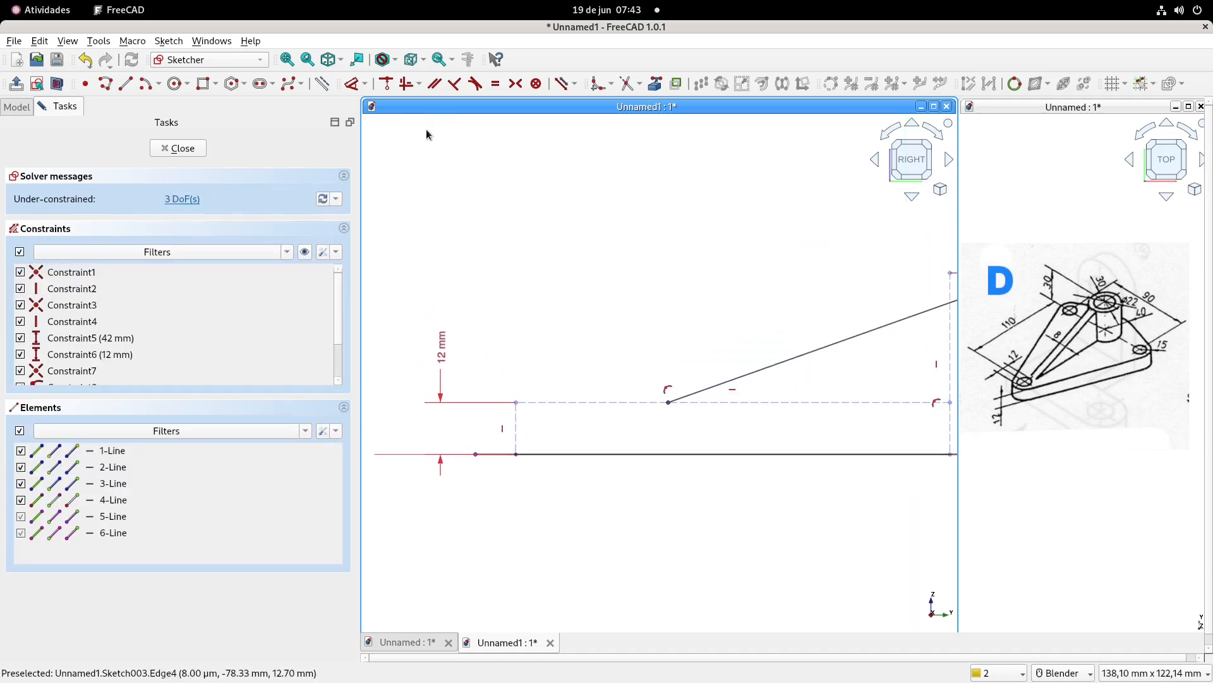
scroll(694, 331, "down", 2)
middle_click_drag(700, 316, 633, 323, "shift")
left_click(352, 83)
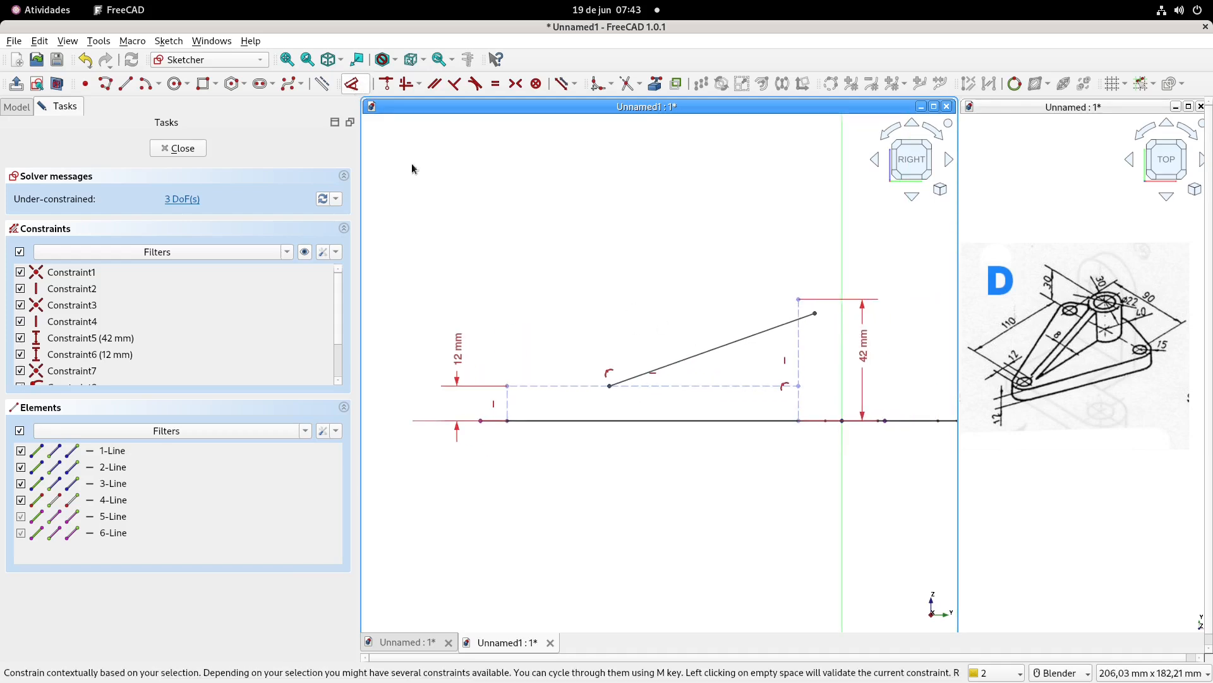
left_click(610, 385)
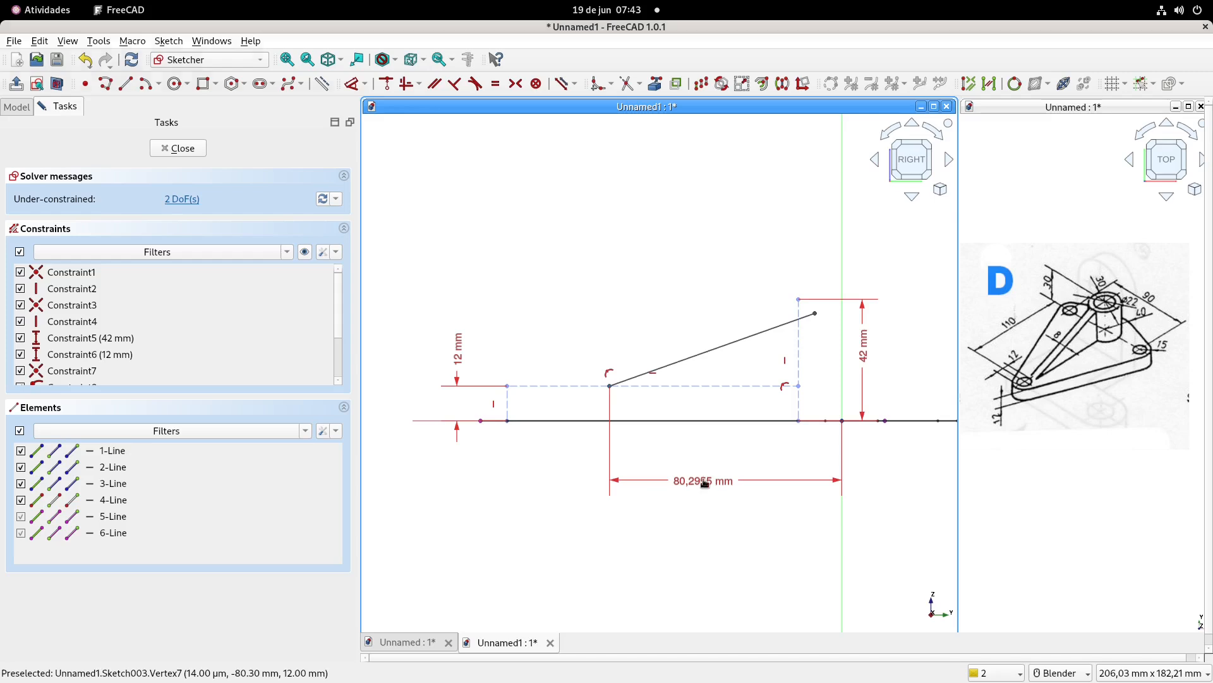
left_click(701, 478)
type("100")
key("Return")
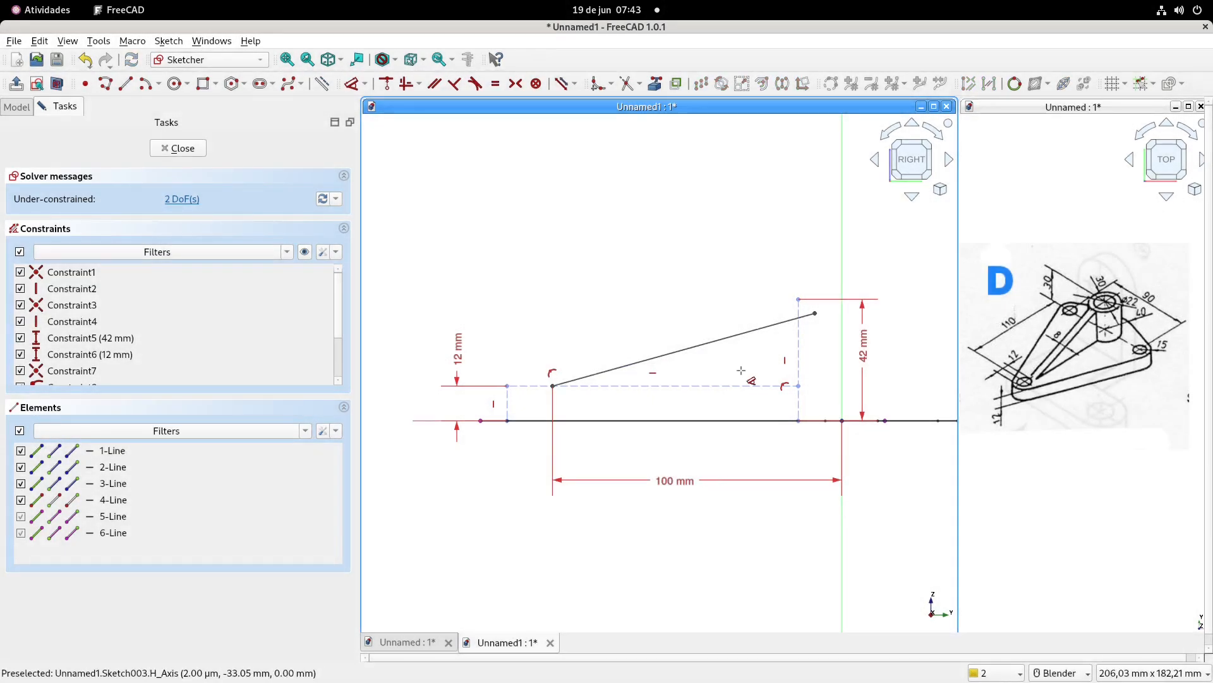
- Close the rib triangle with a horizontal base and a side up to the sloped line's upper end, and constrain that side vertical
scroll(702, 296, "up", 1)
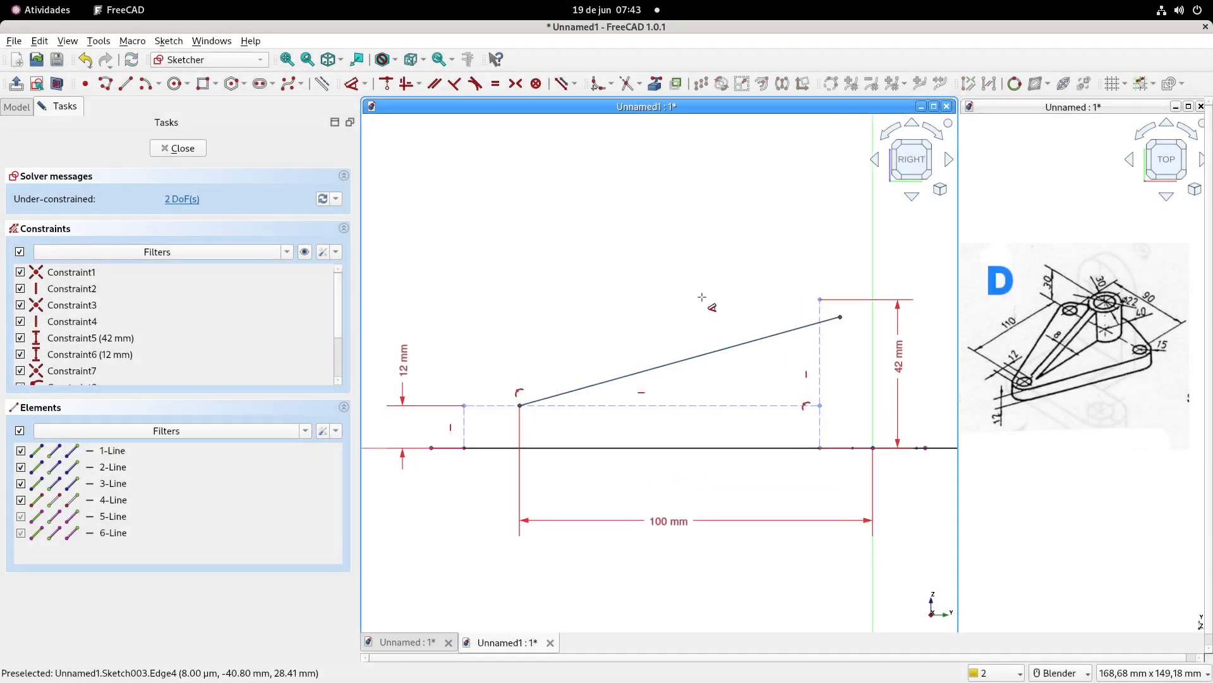
left_click(126, 84)
left_click(520, 405)
left_click(848, 406)
left_click(849, 405)
left_click(840, 317)
key("Escape")
left_click(845, 346)
key("v")
- Delete the horizontal construction line's point-on-line constraint and constrain its end back onto the 42 mm vertical construction line
scroll(847, 344, "up", 3)
left_click_drag(811, 497, 759, 498)
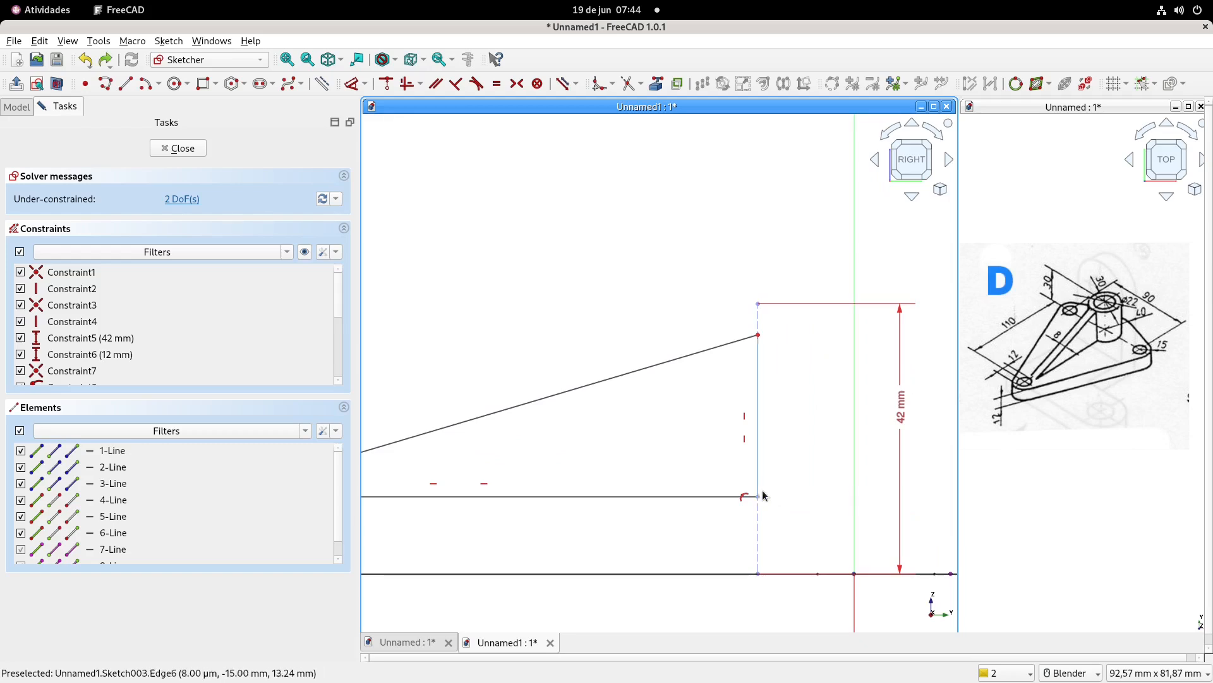
left_click(743, 497)
key("Delete")
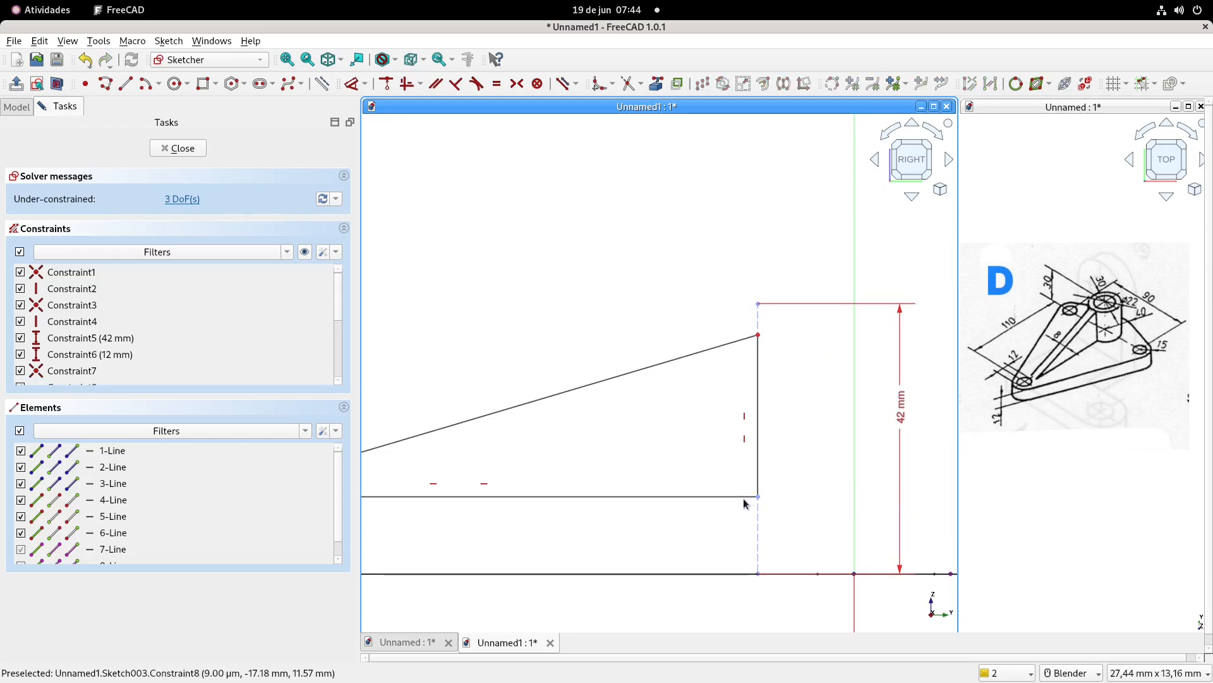
left_click_drag(758, 497, 805, 497)
left_click_drag(758, 430, 851, 430)
left_click(759, 515)
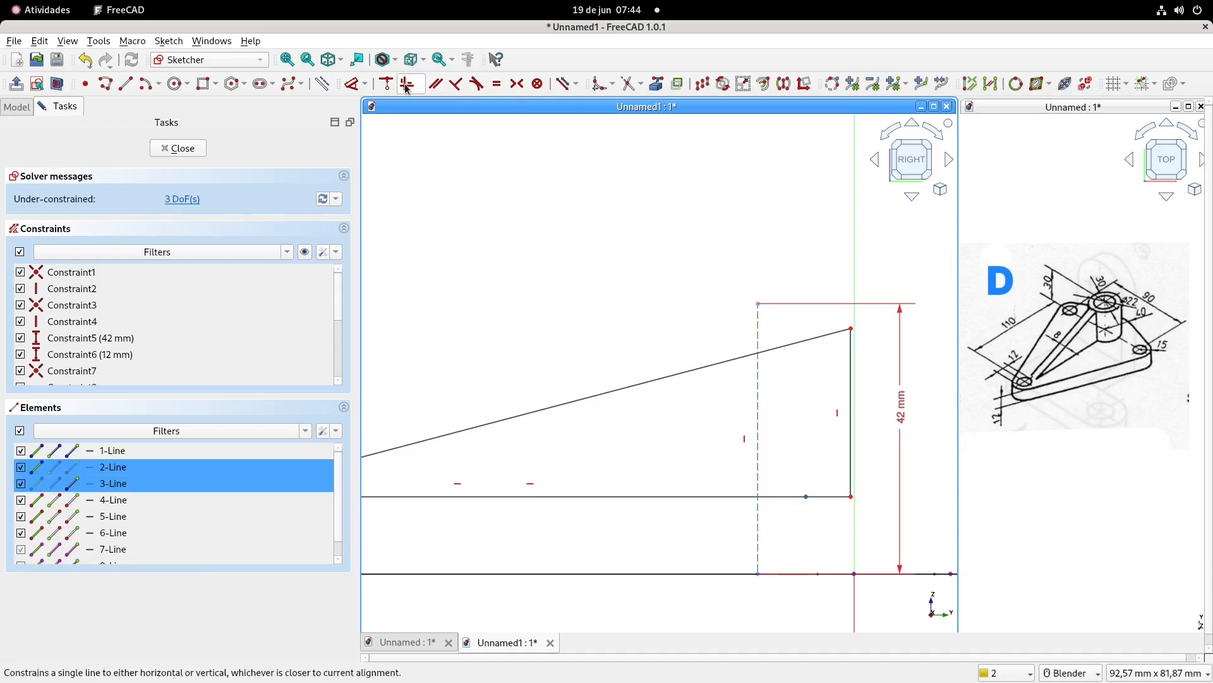
left_click(386, 83)
- Move the triangle's vertical side close to the 42 mm construction line and constrain the sloped side to pass through that line's top end
scroll(746, 363, "down", 2)
middle_click_drag(746, 363, 765, 378, "shift")
left_click_drag(836, 468, 792, 468)
scroll(772, 342, "up", 6)
left_click_drag(840, 388, 797, 339)
left_click(755, 354)
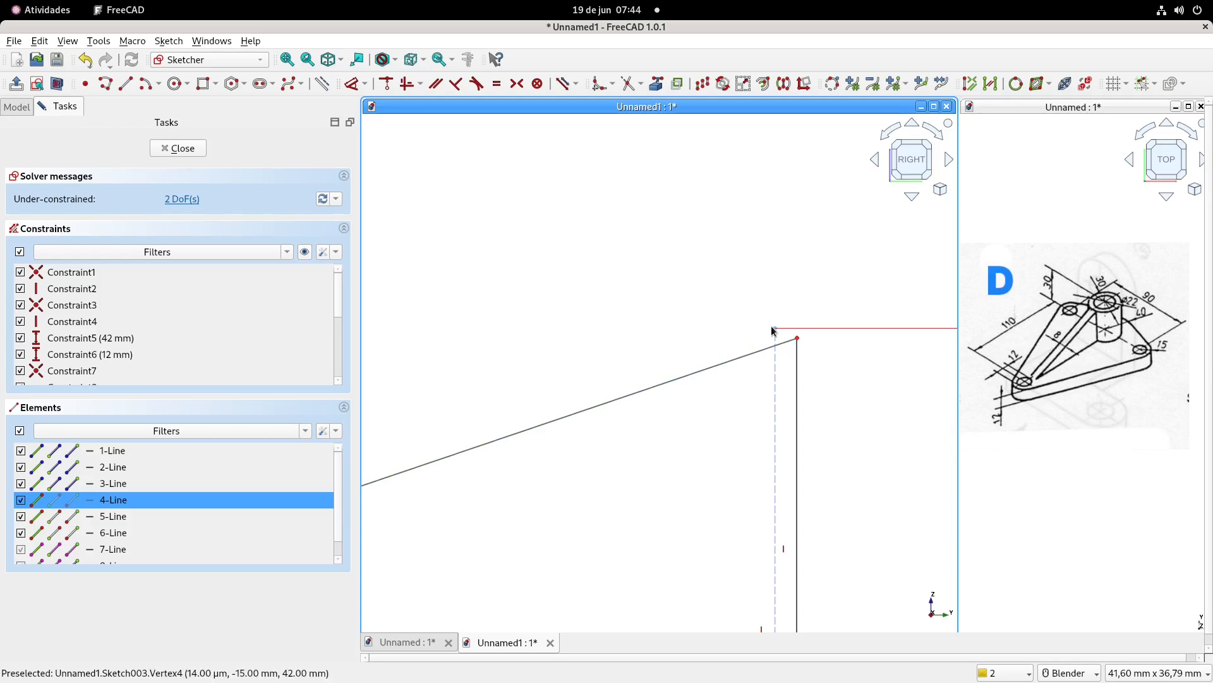
left_click(775, 329)
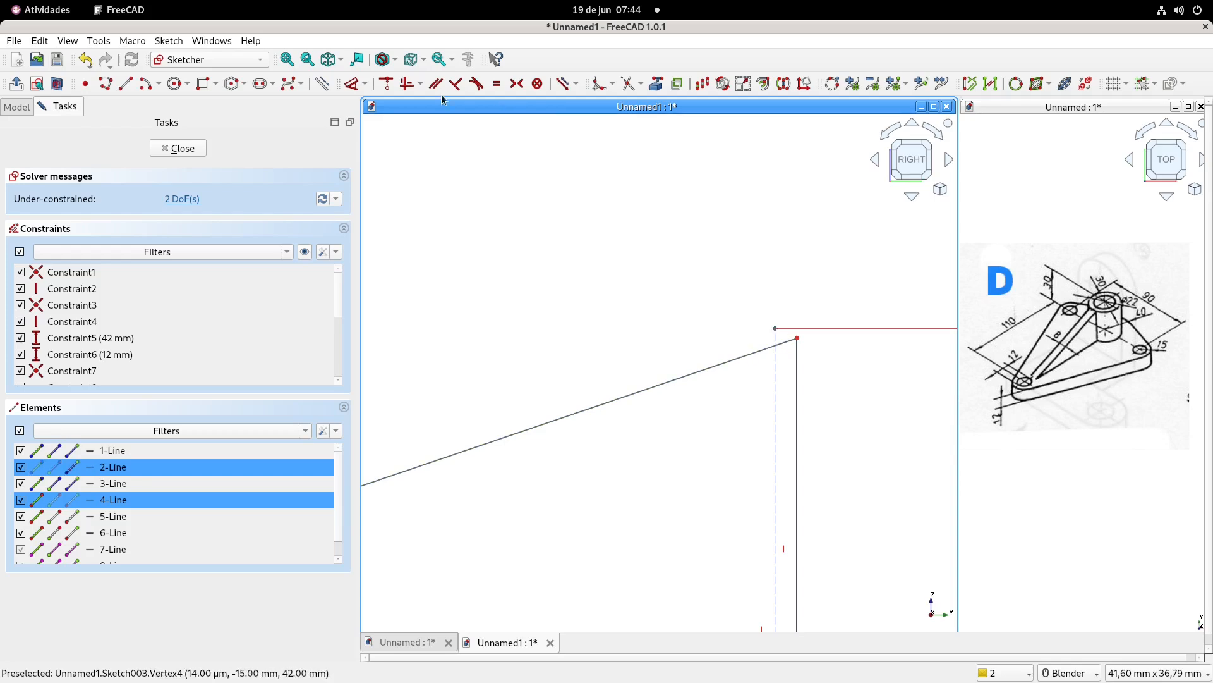
left_click(387, 83)
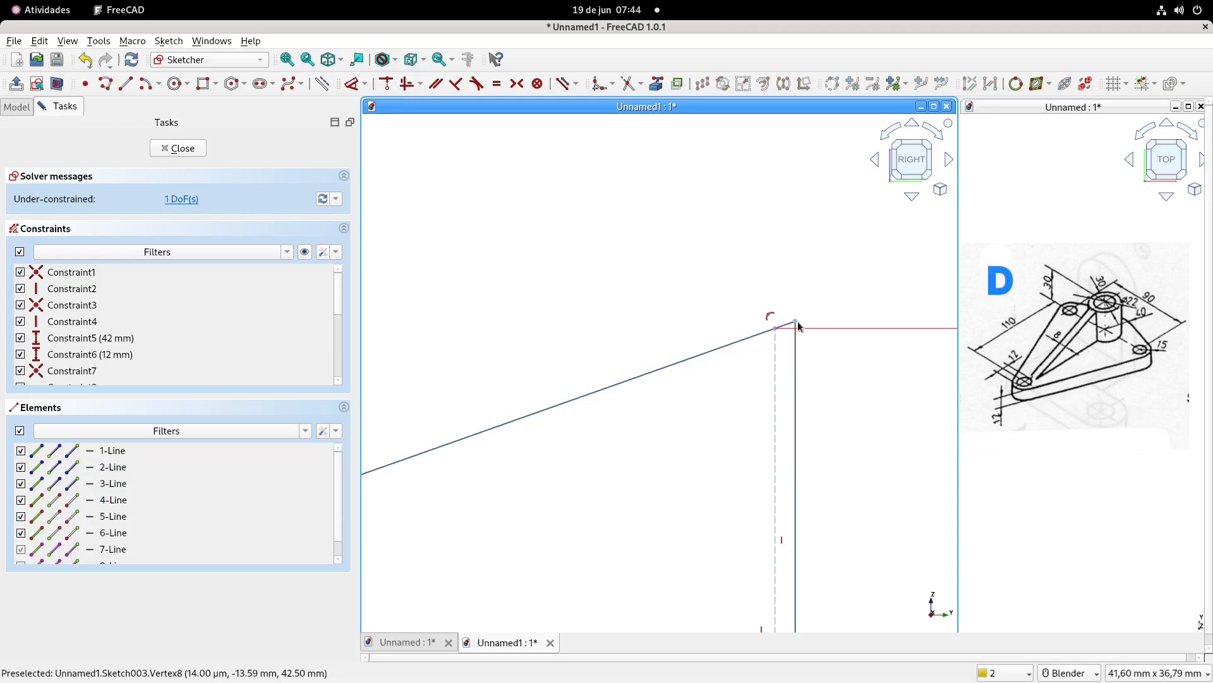
- Shift the triangle's vertical side slightly further inside the boss, dimension its height as 31 mm, and close the sketch
scroll(793, 322, "down", 5)
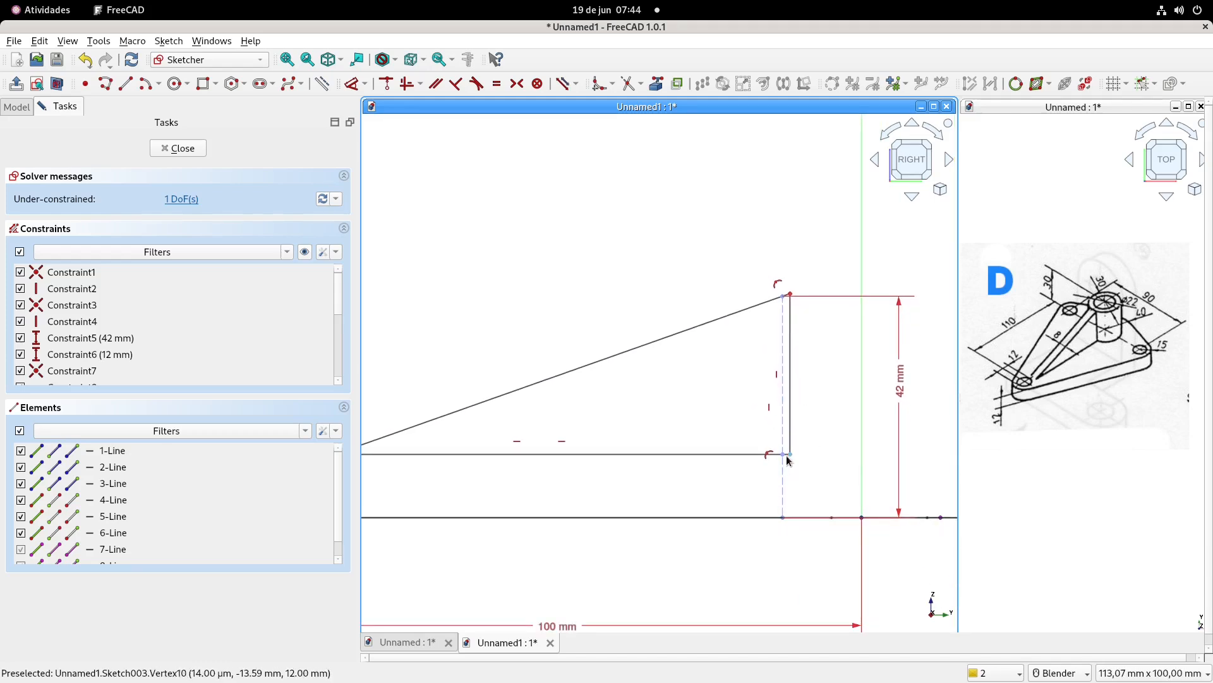
left_click_drag(790, 459, 798, 455)
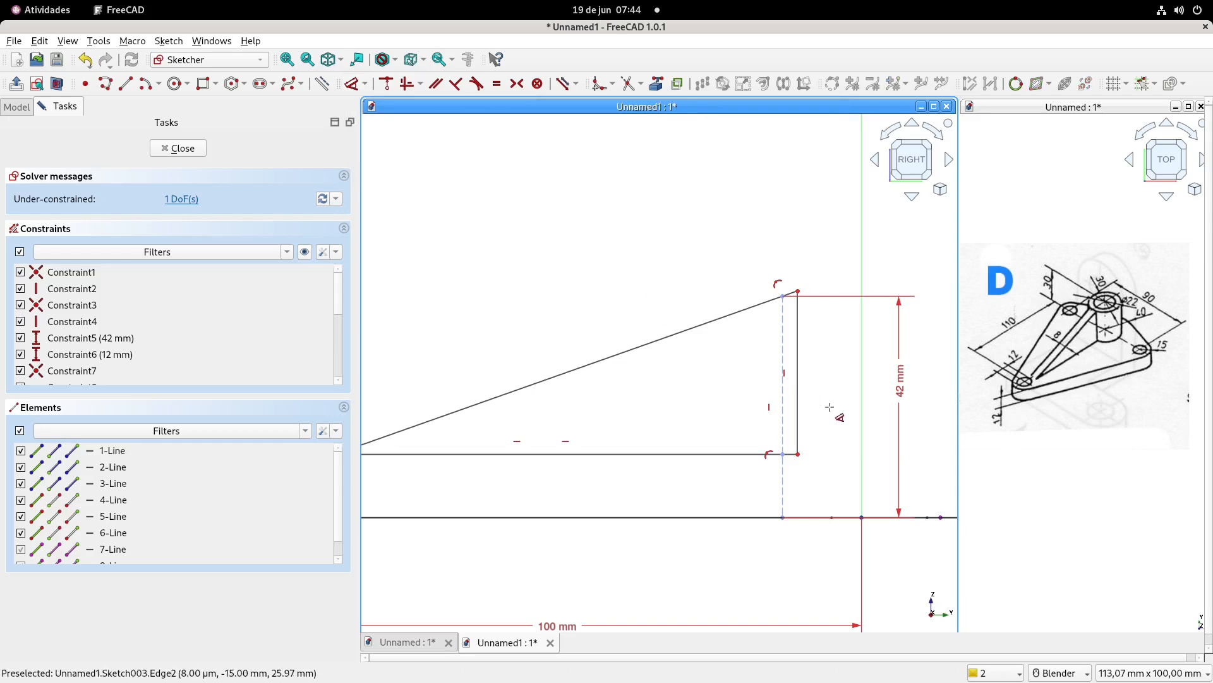
left_click(799, 413)
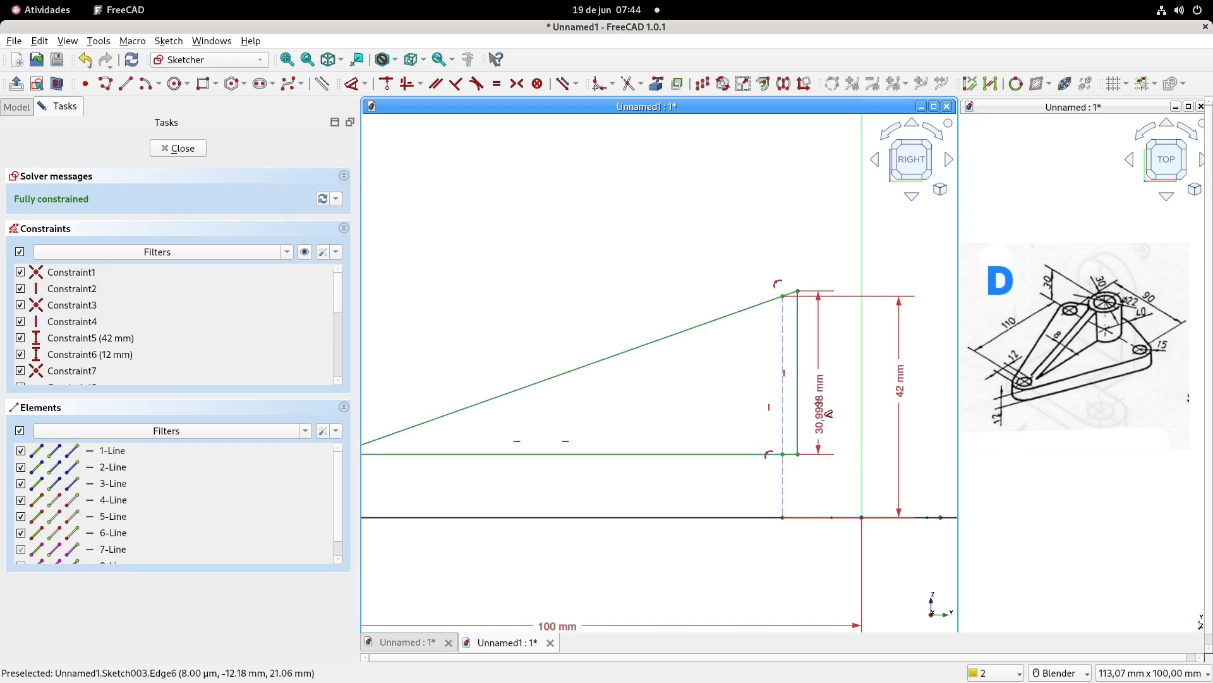
left_click(819, 408)
type("31")
key("Return")
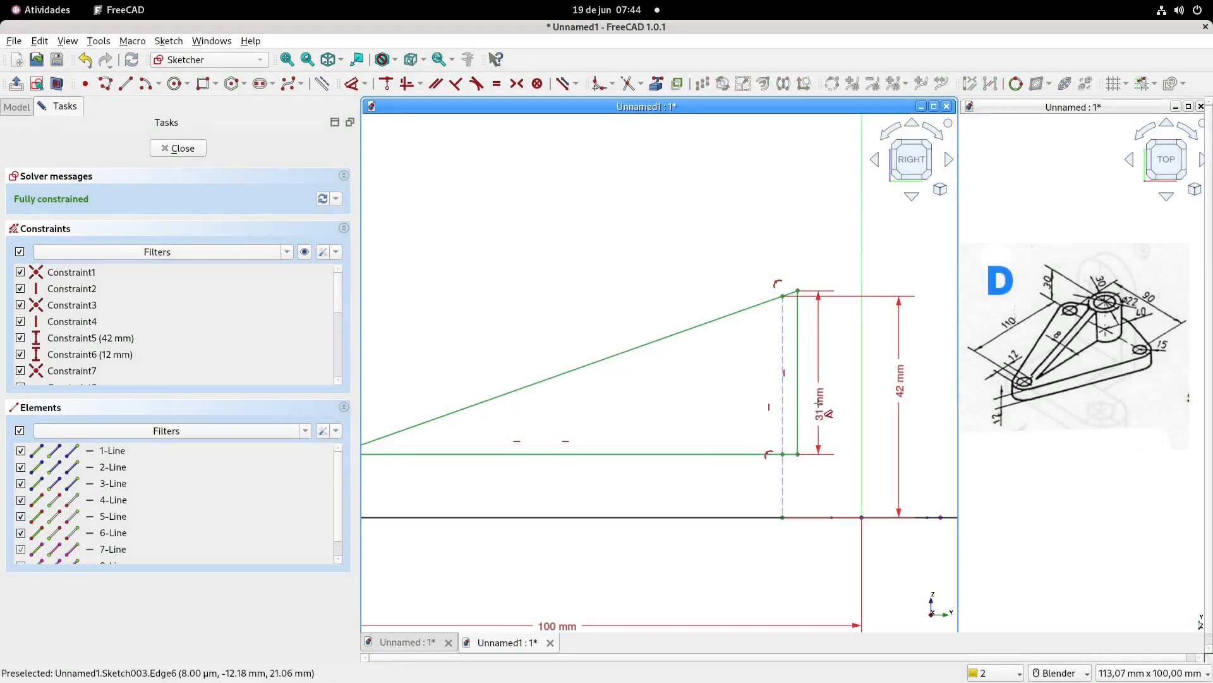
left_click(178, 148)
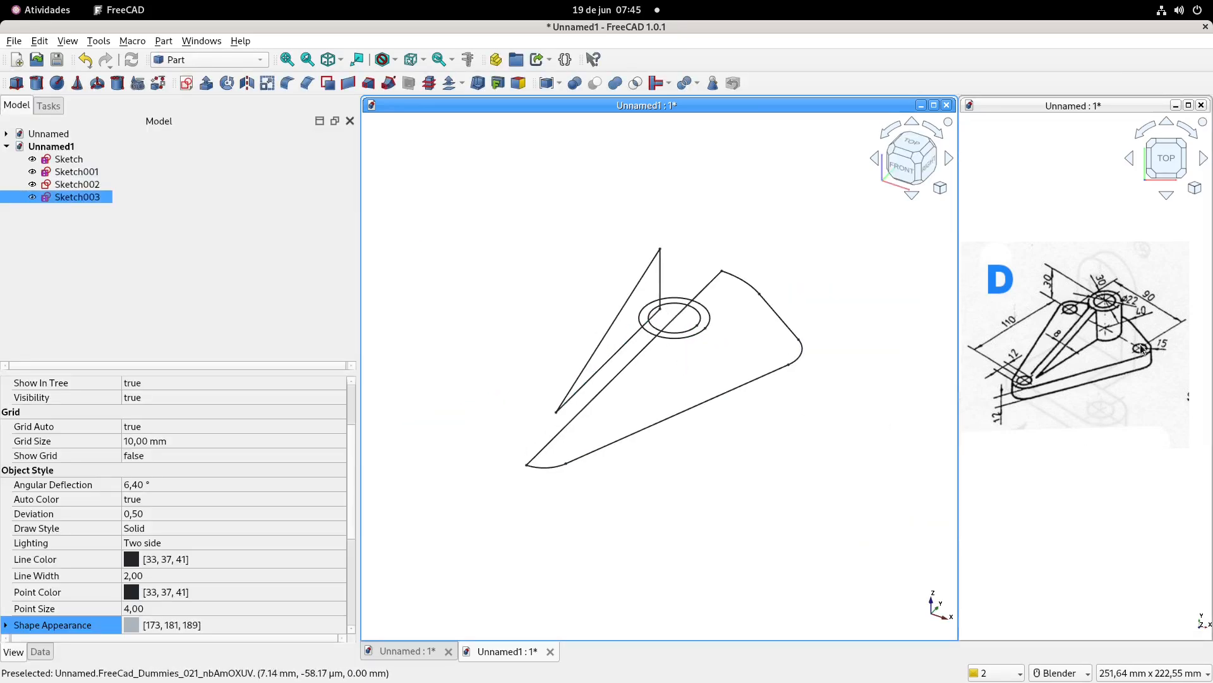
middle_click_drag(592, 259, 604, 272, "shift")
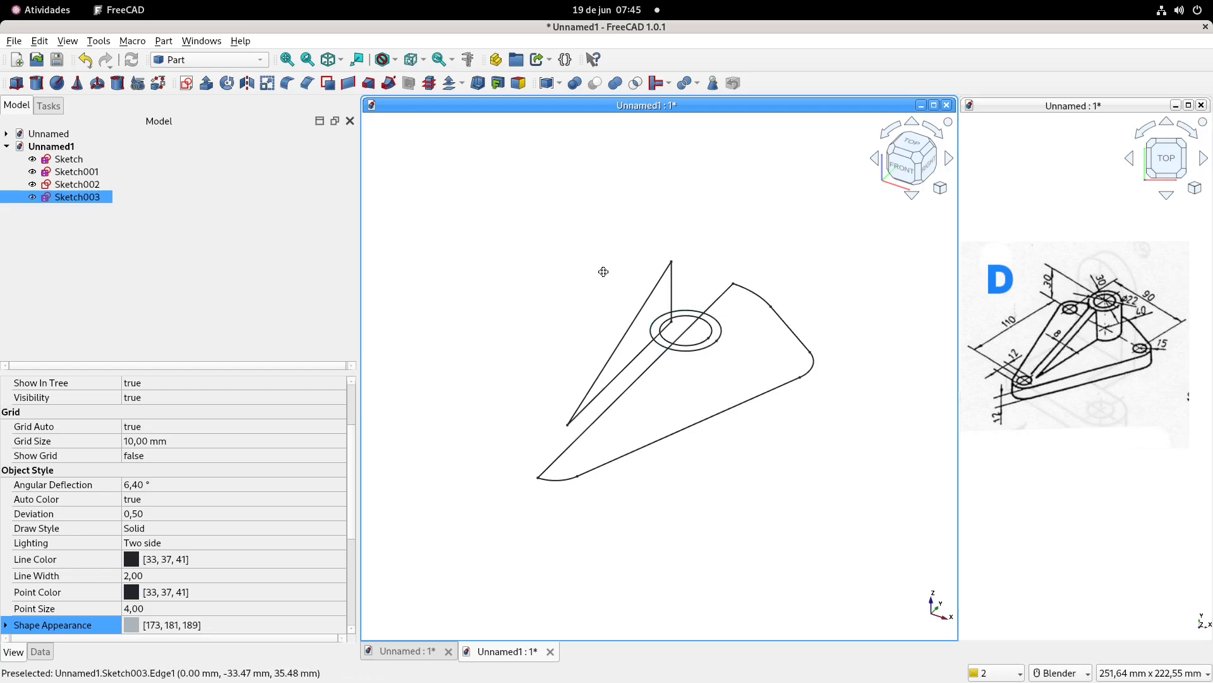
left_click(186, 85)
left_click(702, 377)
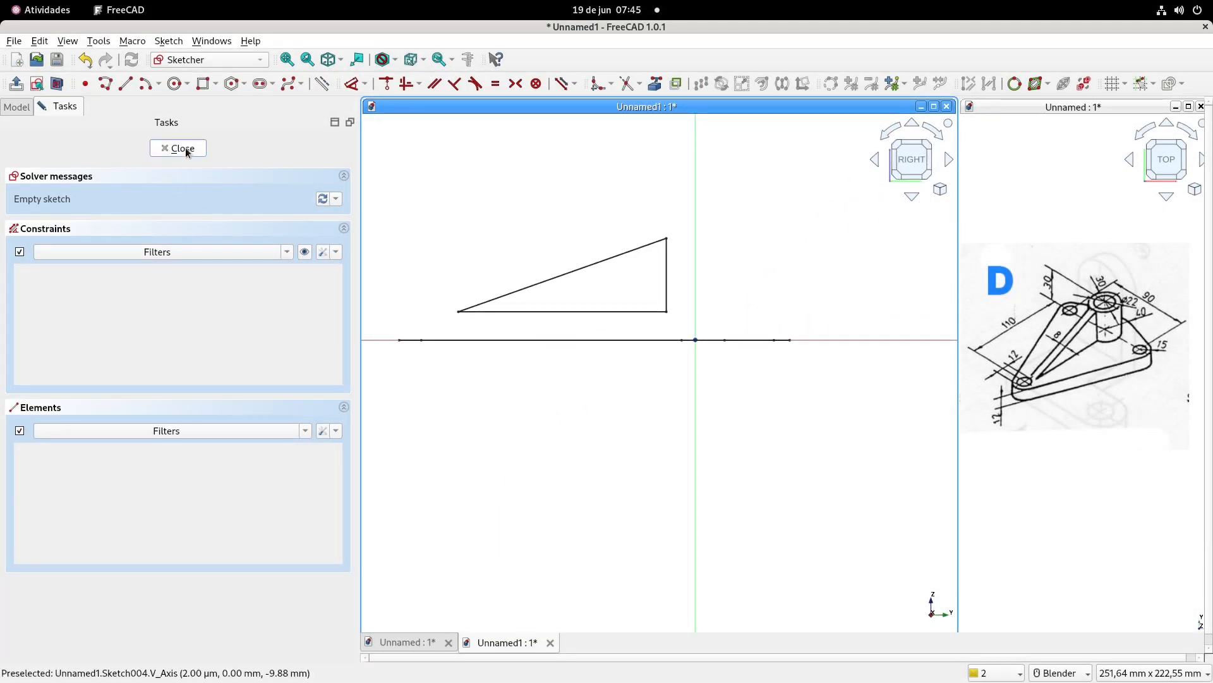
left_click(178, 148)
key("Delete")
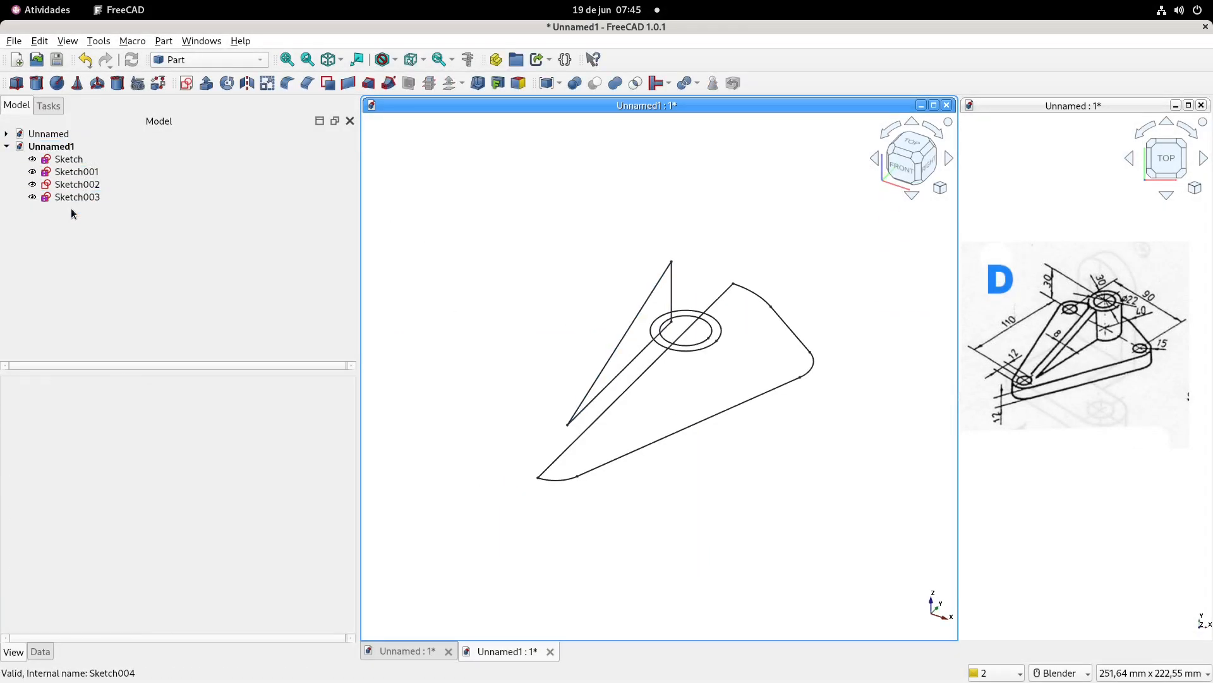
- Create a sketch on the XY plane and project the base outline's side-corner and narrow-end arcs as external geometry
left_click(77, 197)
left_click(248, 225)
left_click(186, 83)
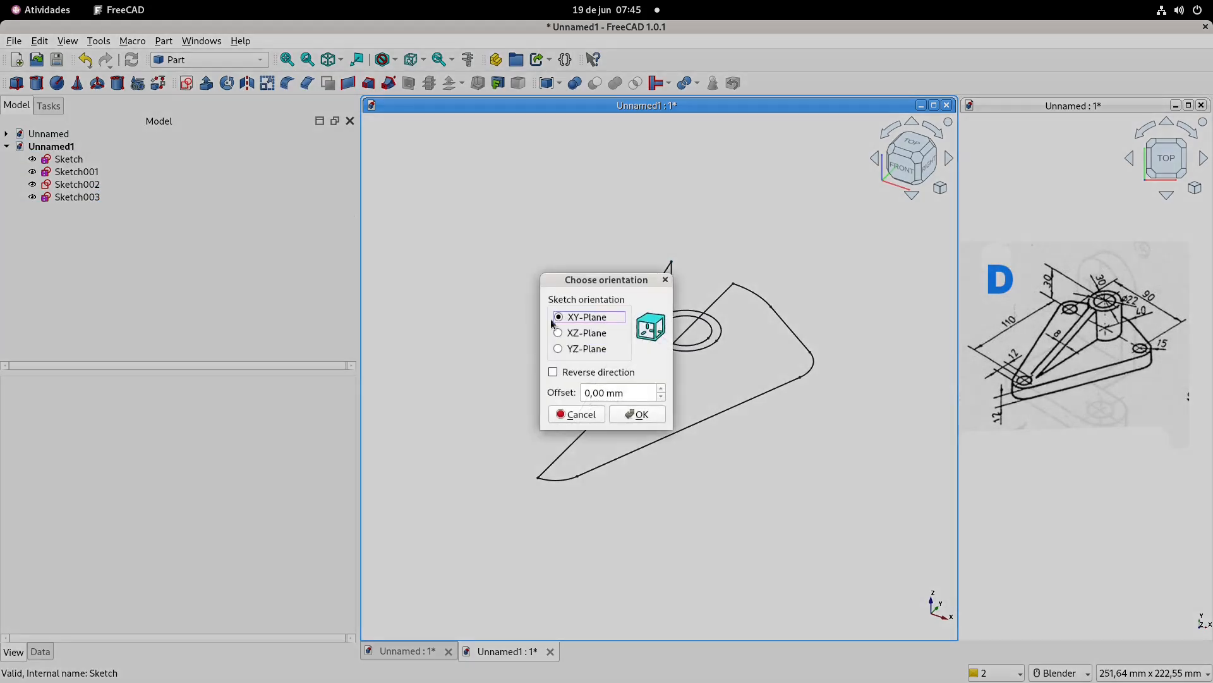
left_click(654, 411)
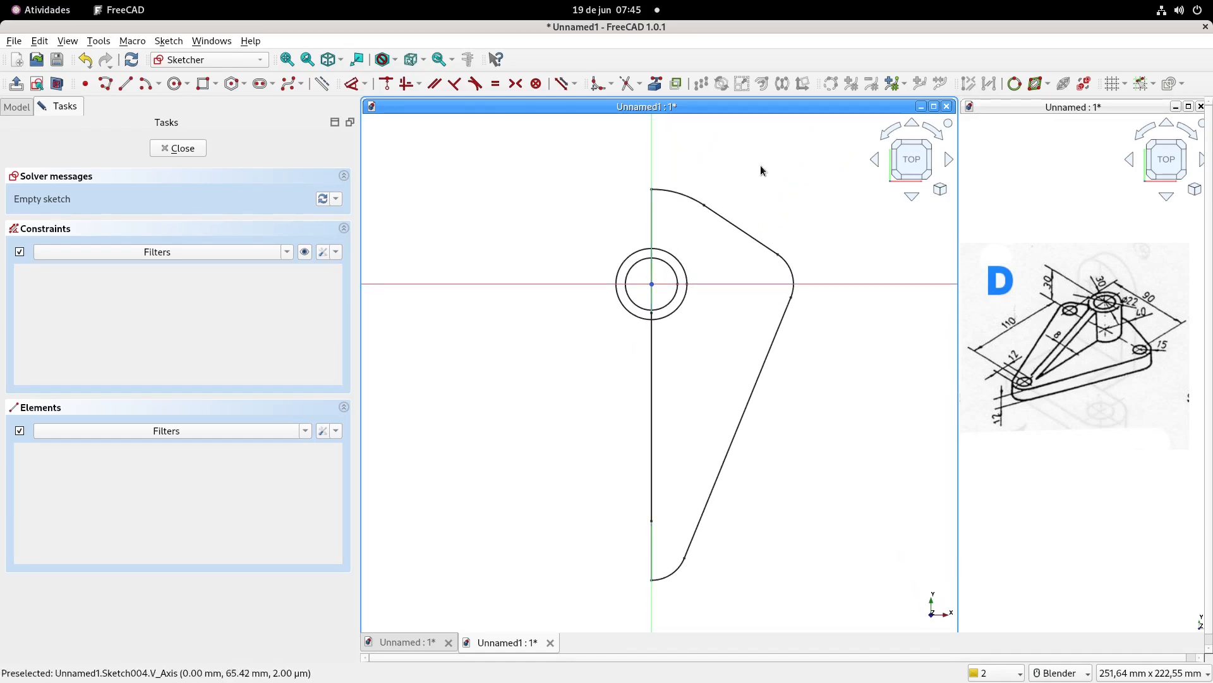
left_click(655, 86)
left_click(793, 266)
left_click(673, 572)
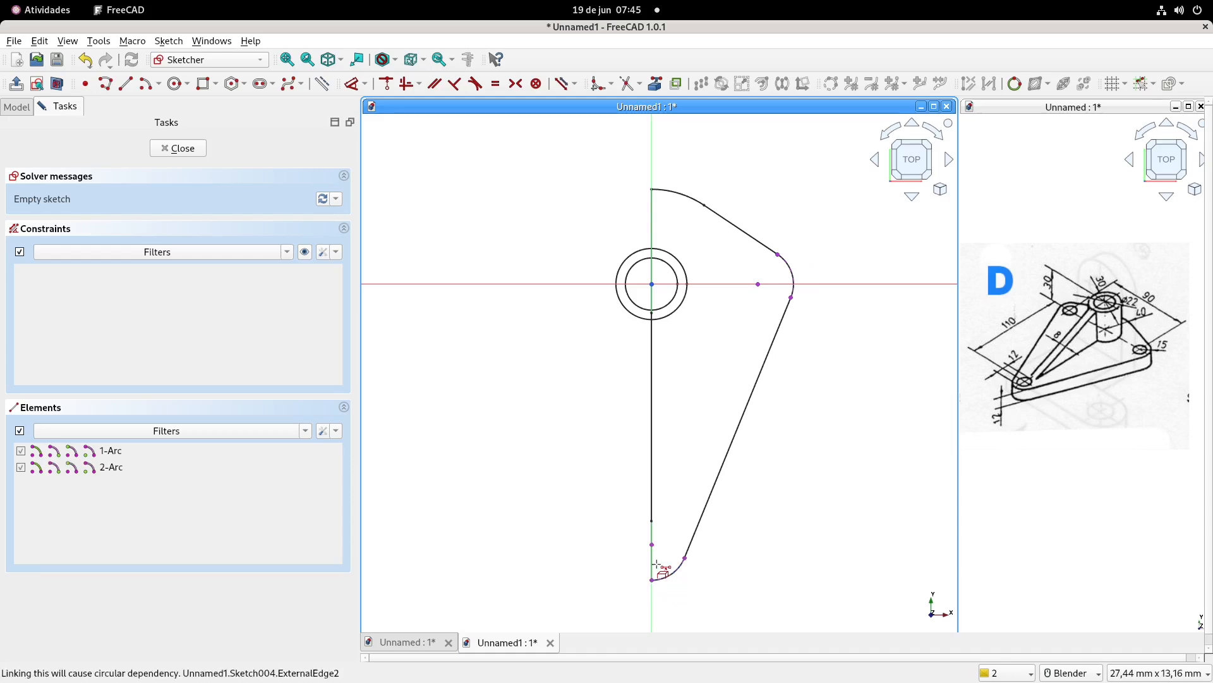
- Draw two hole circles centred on the projected arcs, one at the side corner and one at the narrow end
left_click(175, 84)
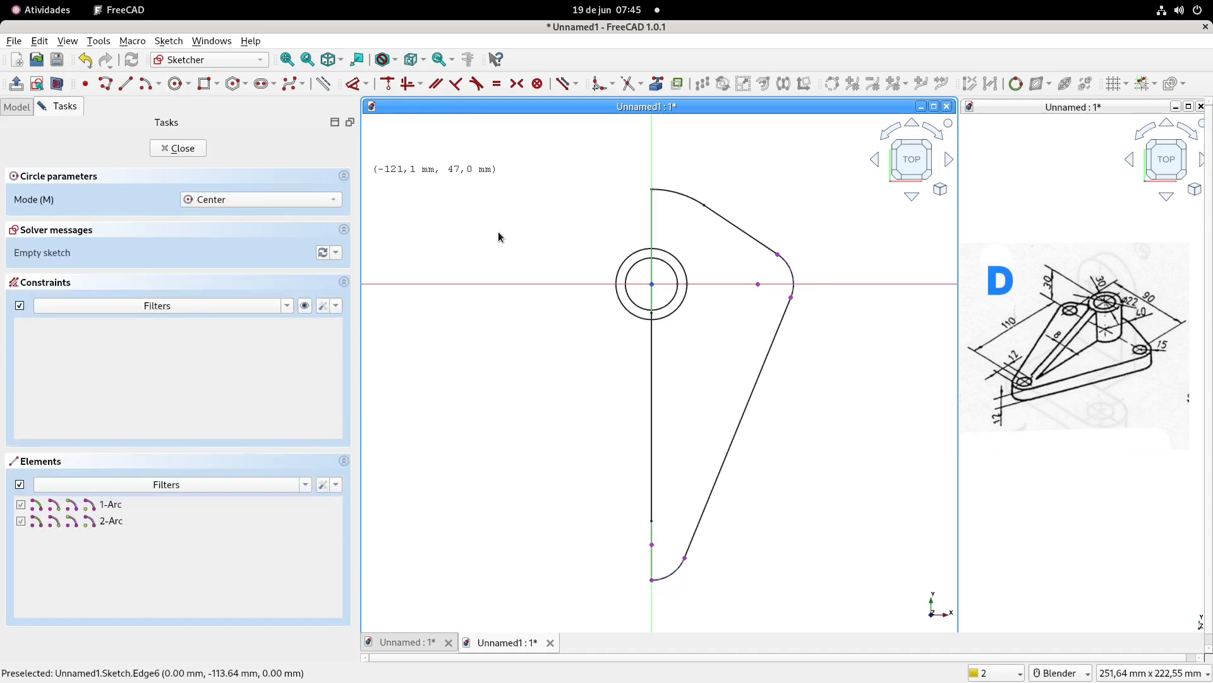
left_click(758, 283)
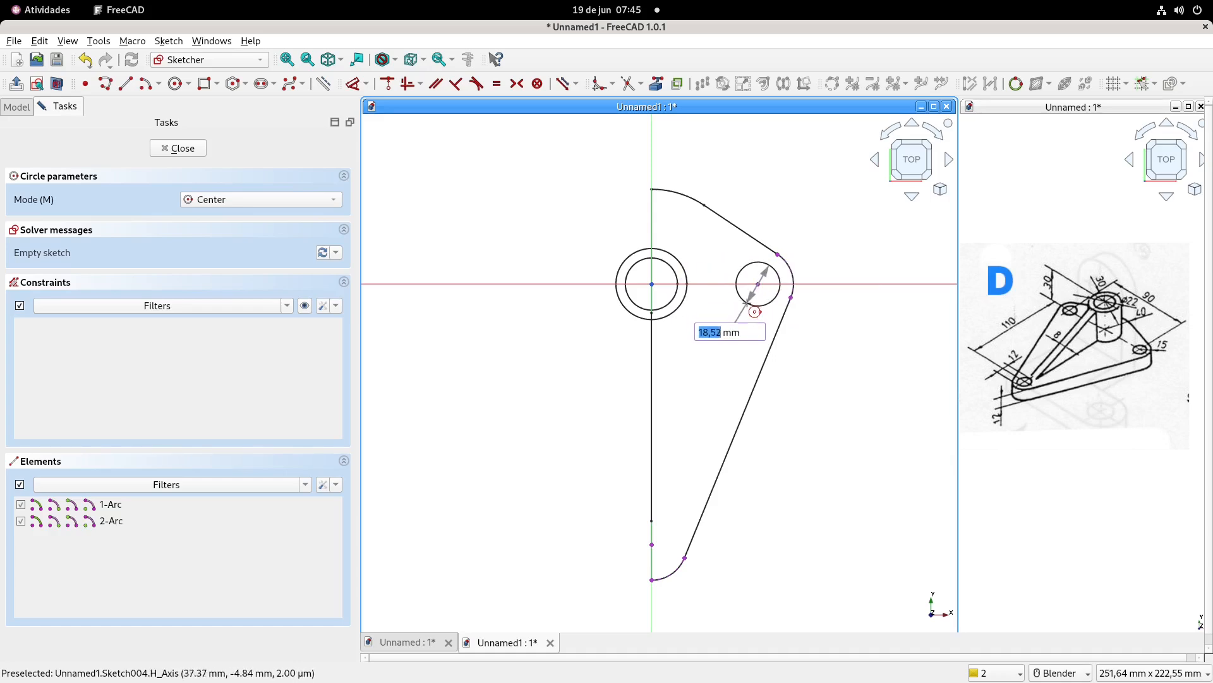
left_click(741, 300)
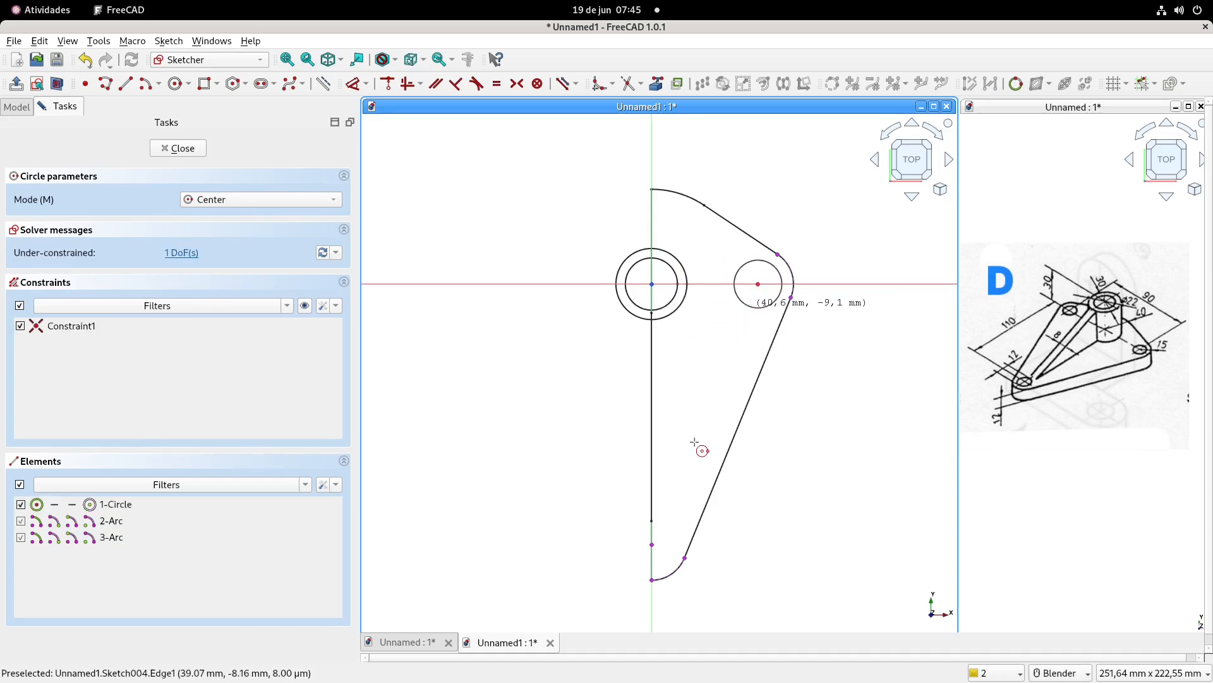
left_click(652, 544)
left_click(664, 531)
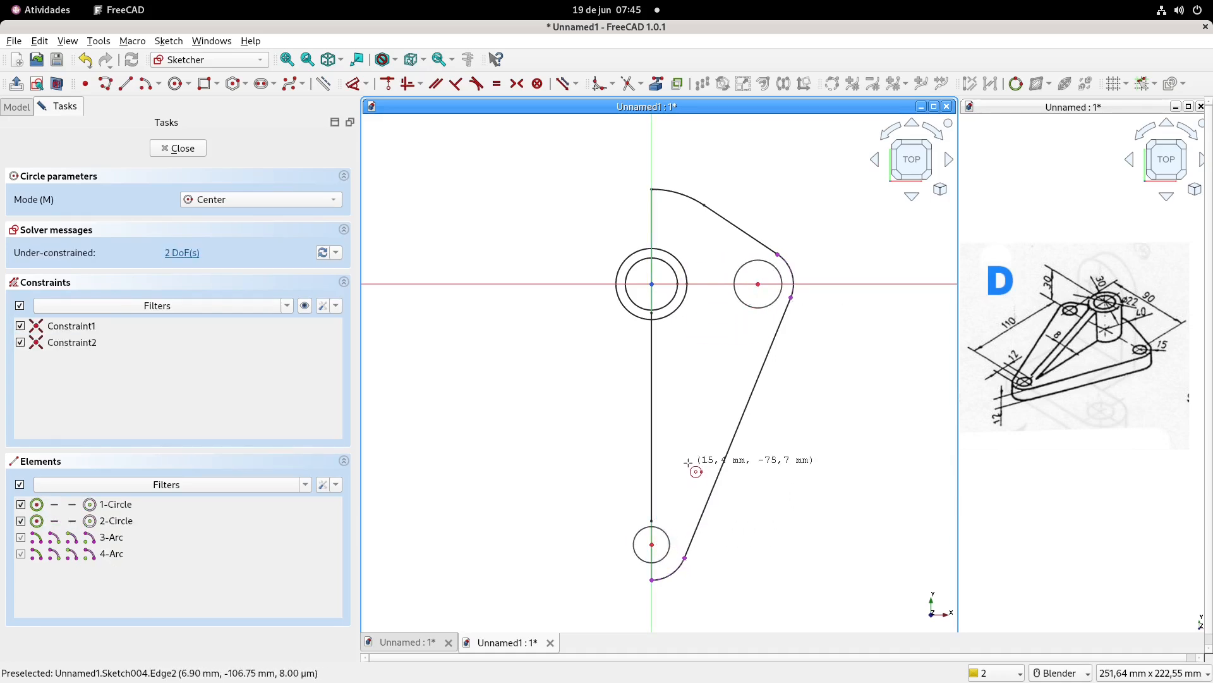
- Dimension the narrow-end hole circle with a diameter of 12 mm
key("Escape")
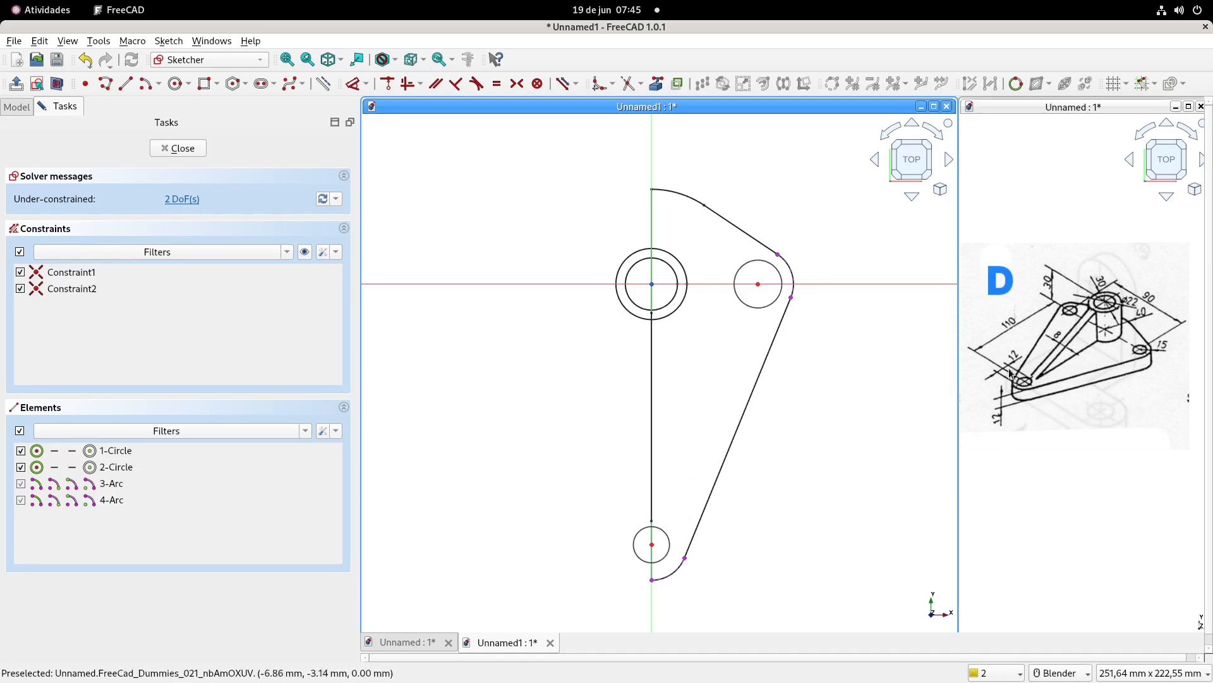
left_click(669, 542)
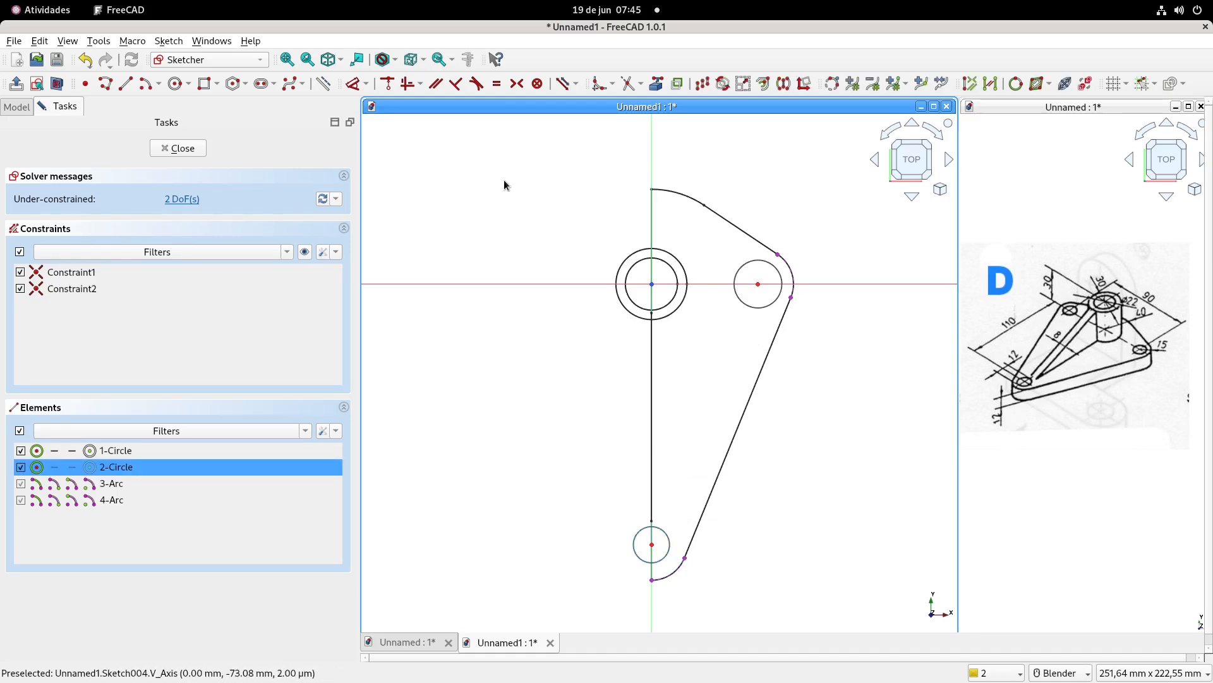
left_click(504, 184)
left_click(634, 548)
left_click(582, 555)
type("12")
key("Return")
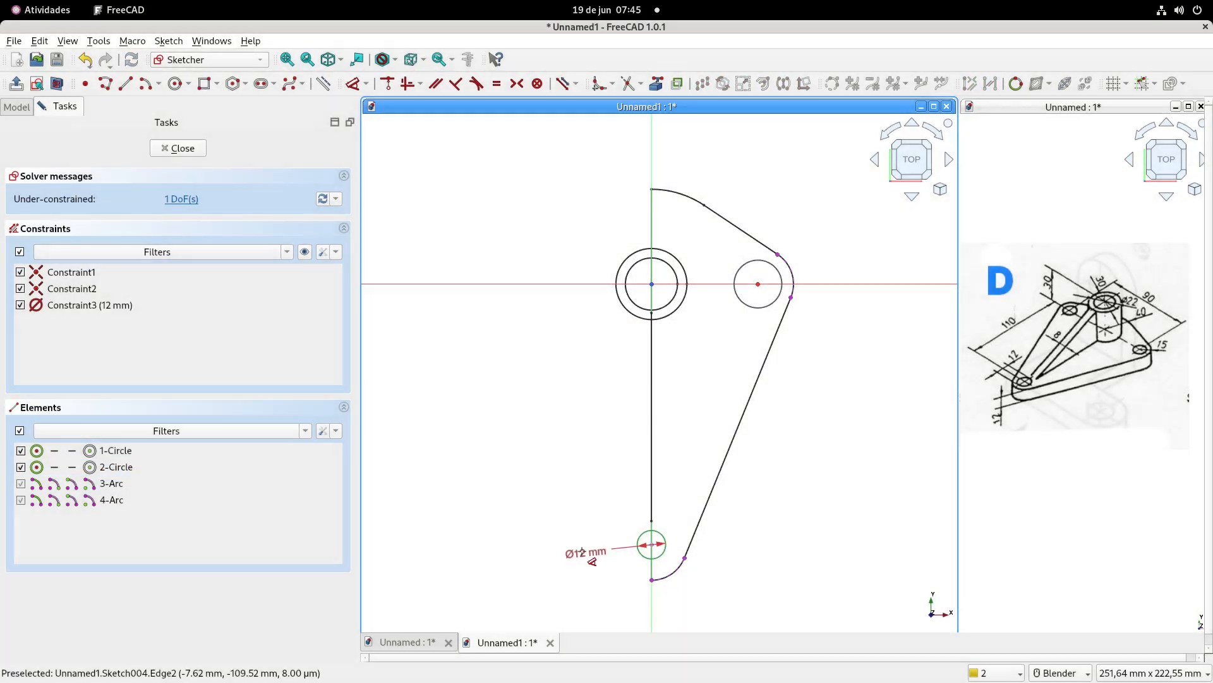
- Constrain the side-corner hole circle to be equal to the 12 mm narrow-end circle
left_click(651, 530)
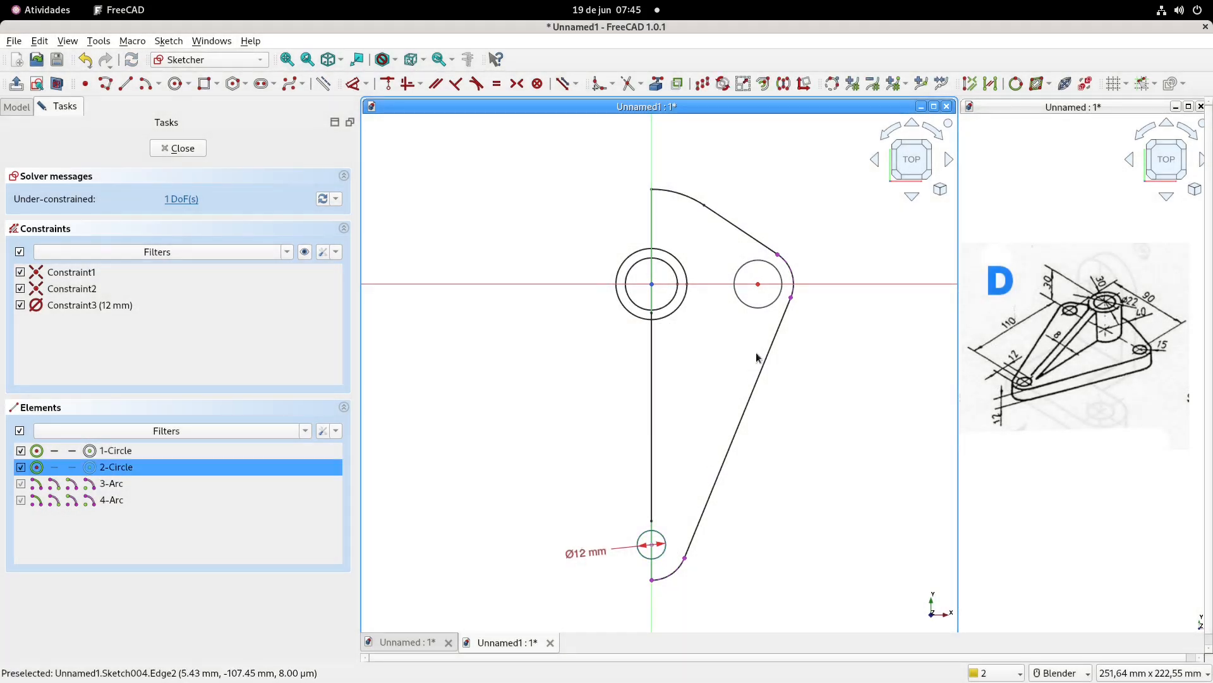
left_click(753, 309)
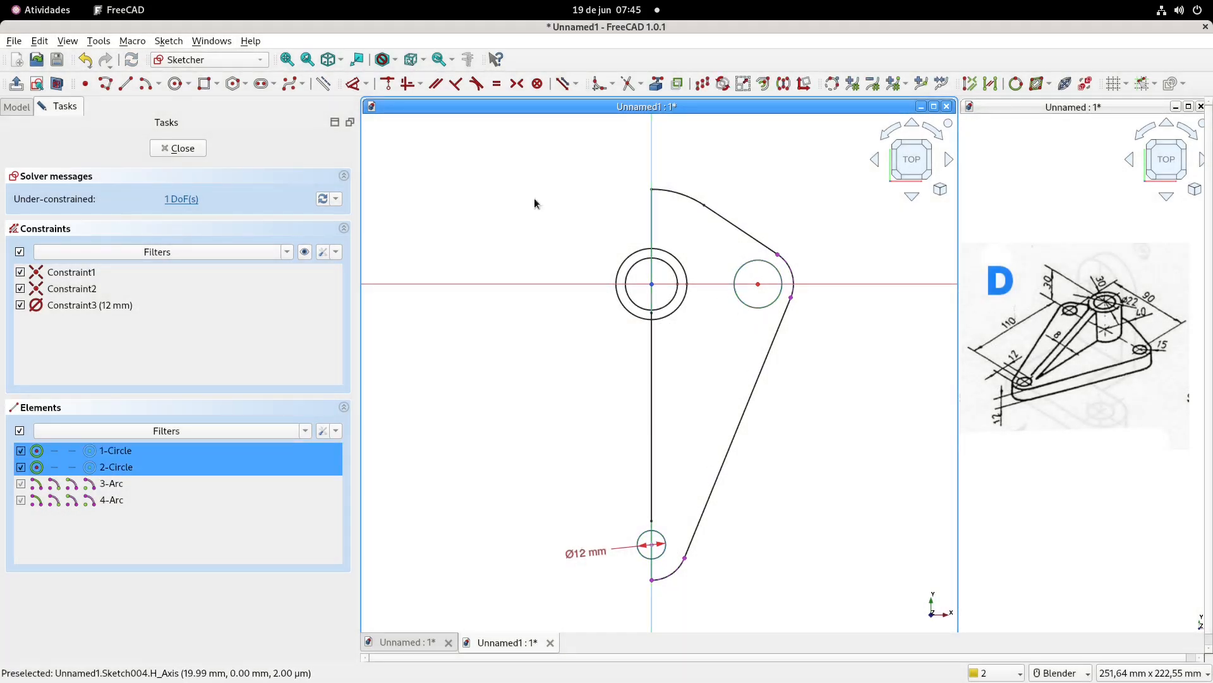
left_click(497, 83)
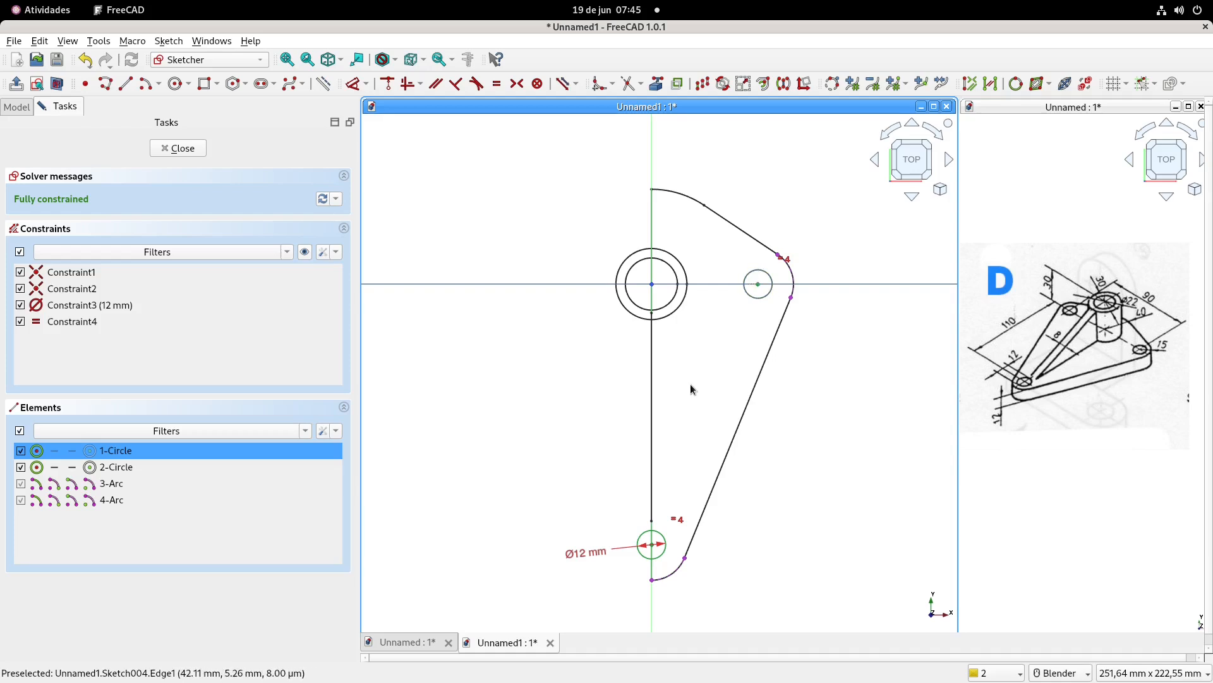
- Mirror the side-corner hole circle across the vertical axis with symmetry constraints created, and close the sketch
left_click(766, 298)
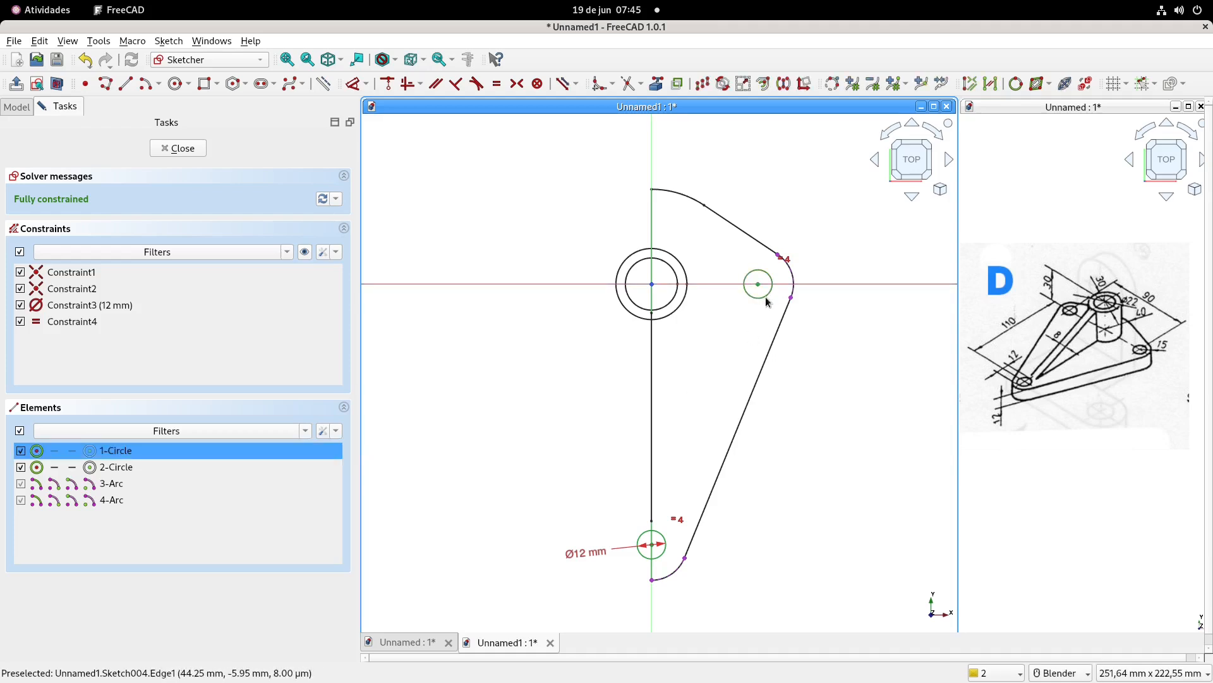
left_click(784, 84)
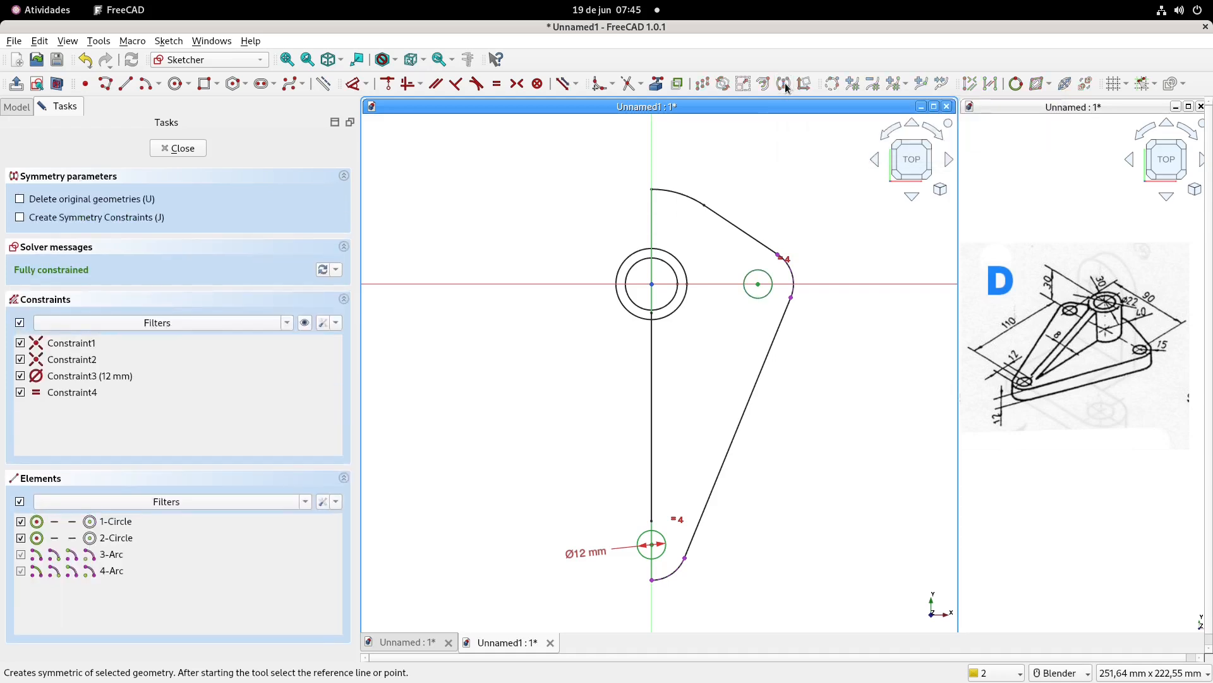
left_click(20, 217)
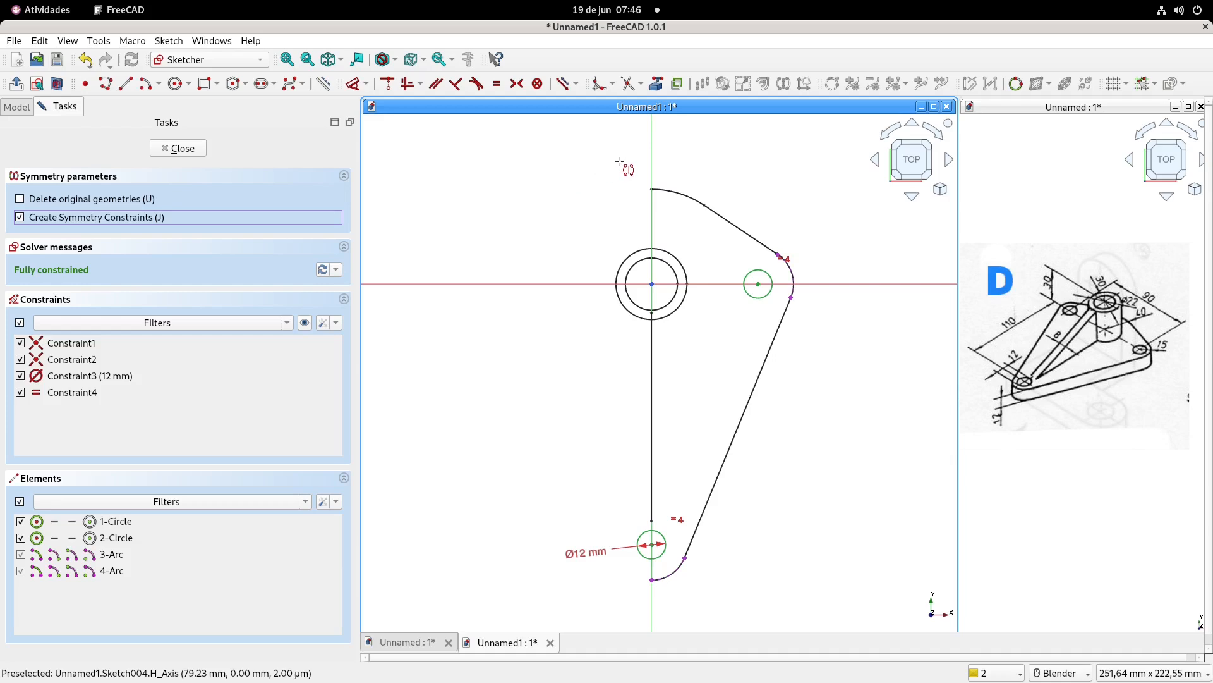
left_click(652, 154)
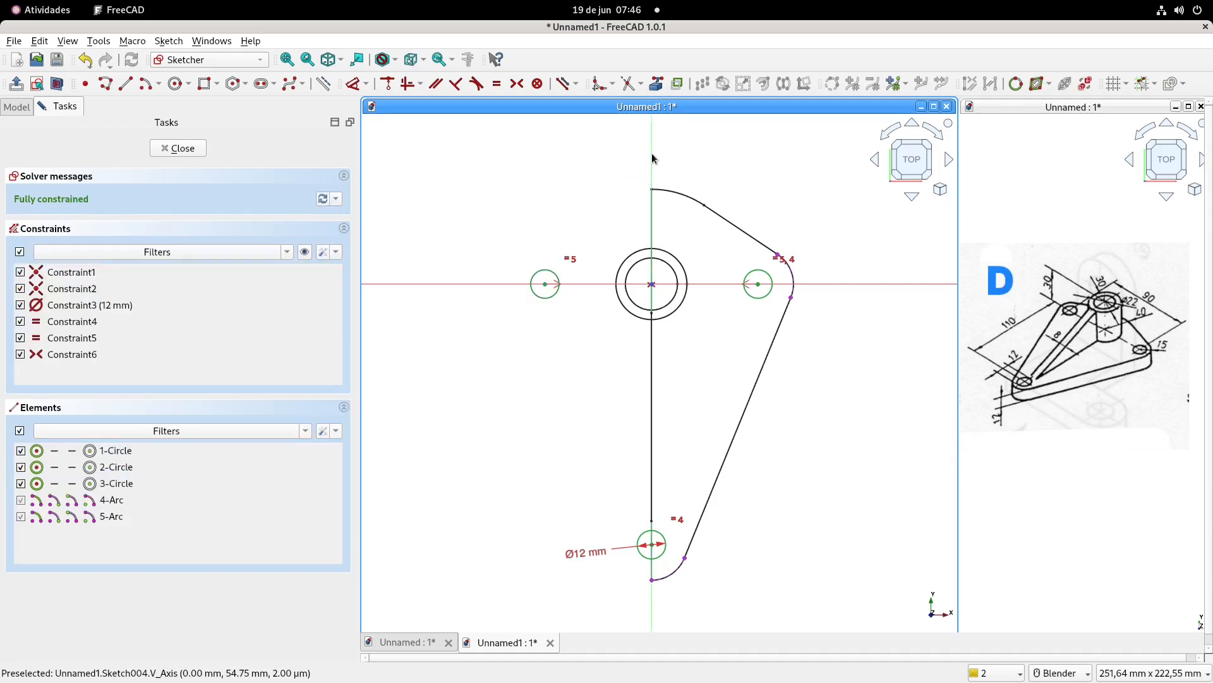
left_click(178, 148)
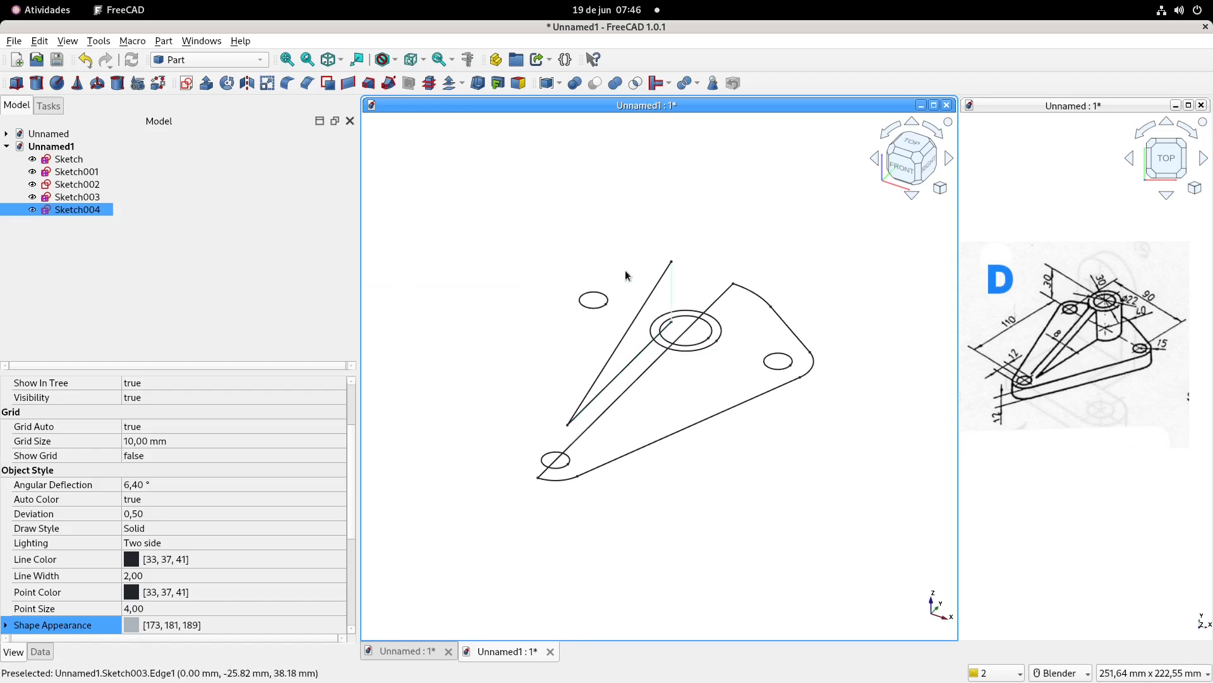
- Rename the base outline sketch as Sketch_BASE
middle_click_drag(622, 291, 622, 289, "shift")
left_click(94, 160)
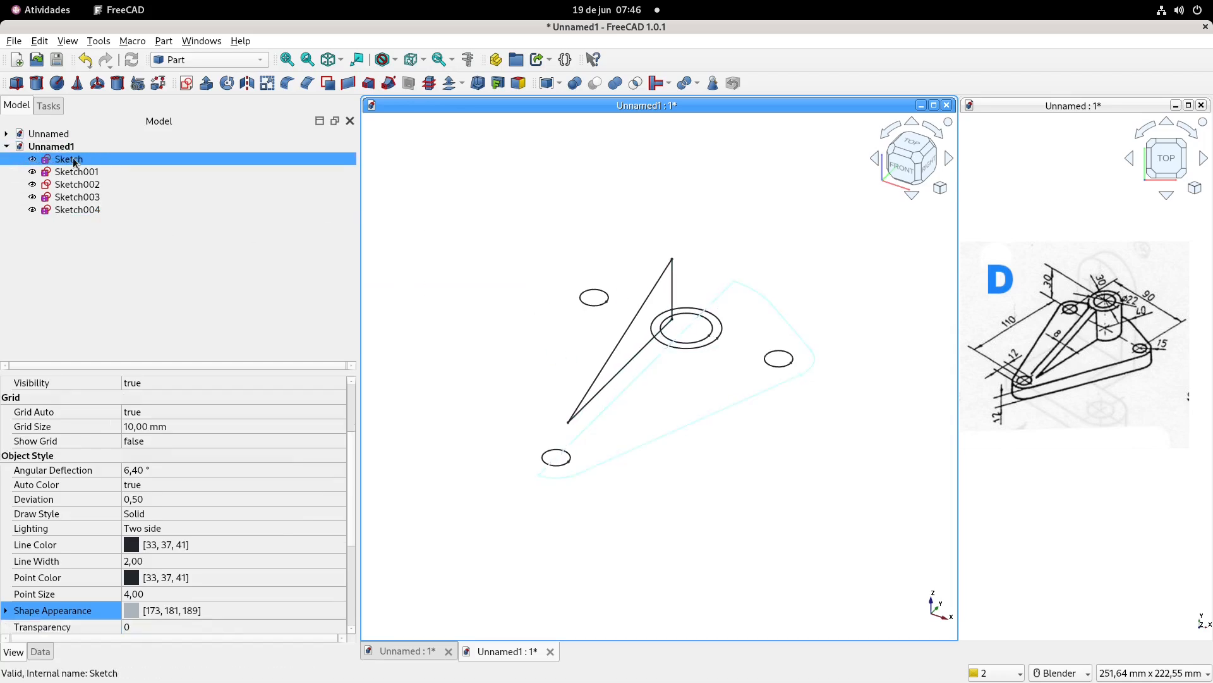
left_click(74, 161)
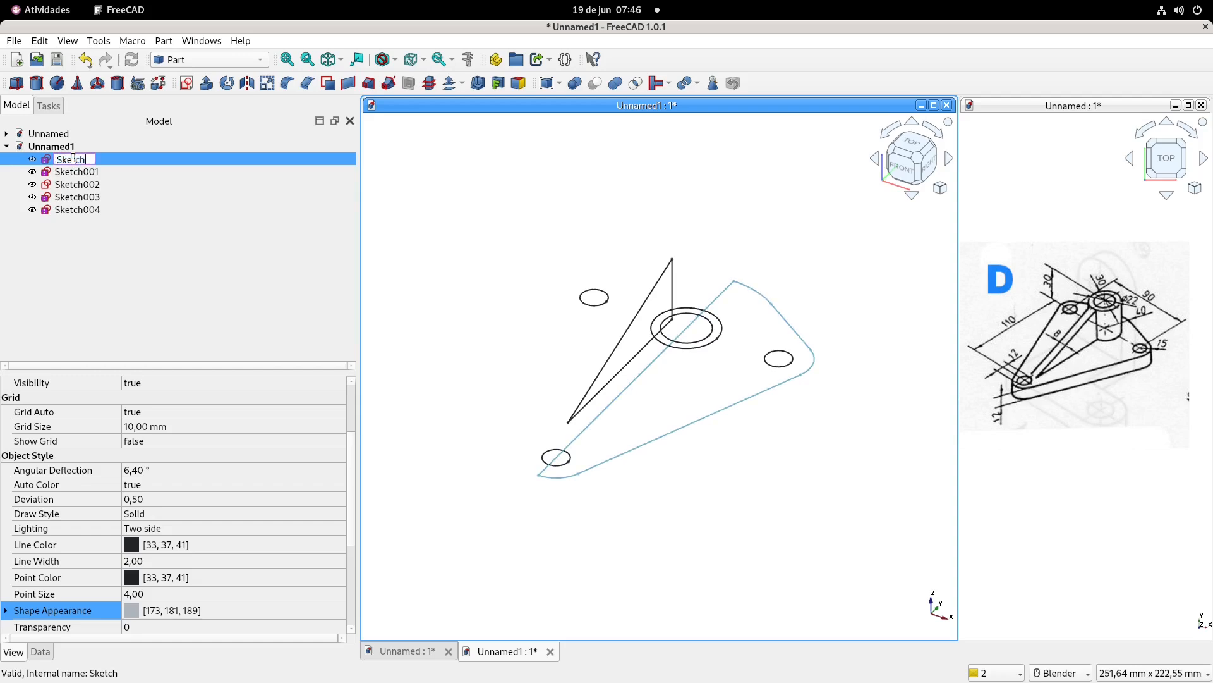
type("_BASE")
key("Return")
- Rename the sketch of the outer boss circle, Sketch001, as Sketch_BERCO
left_click(78, 172)
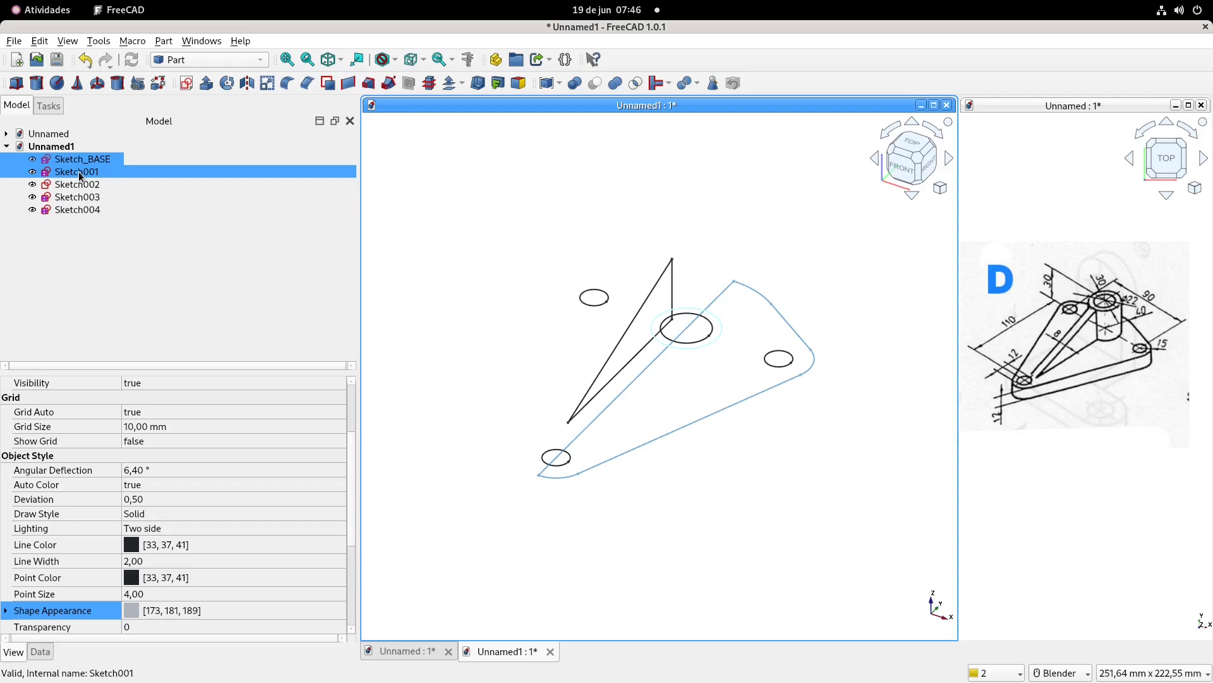
left_click(79, 172)
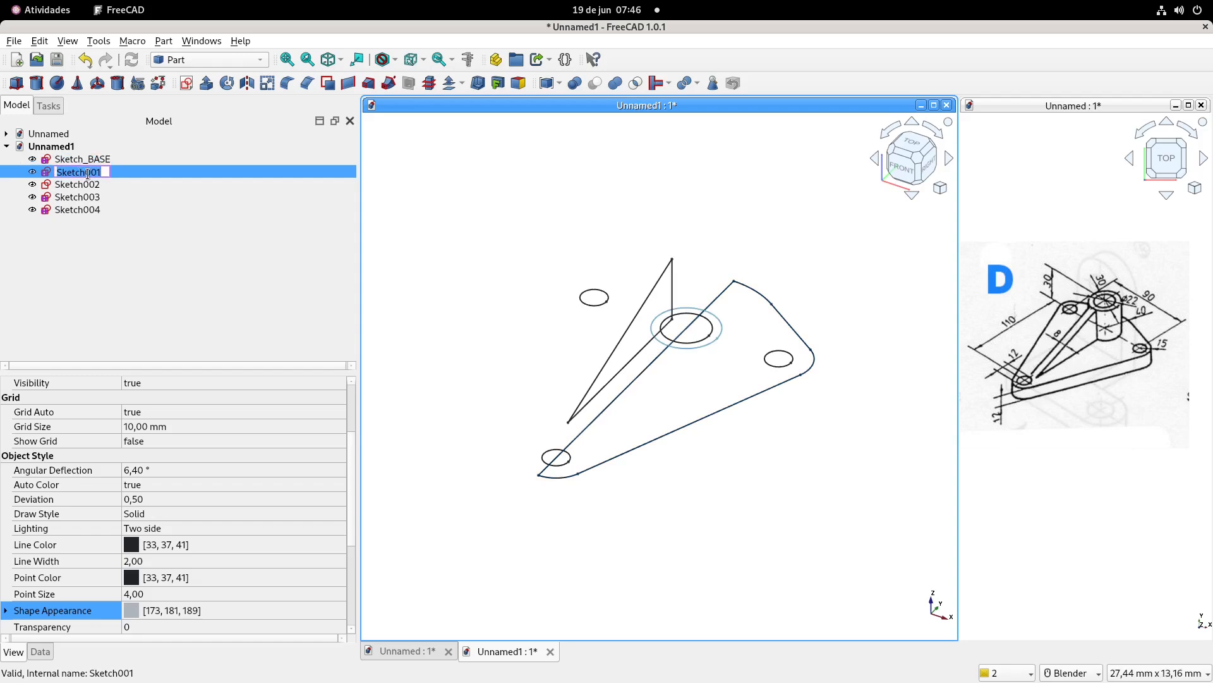
left_click(125, 249)
key("BackSpace")
key("BackSpace")
key("BackSpace")
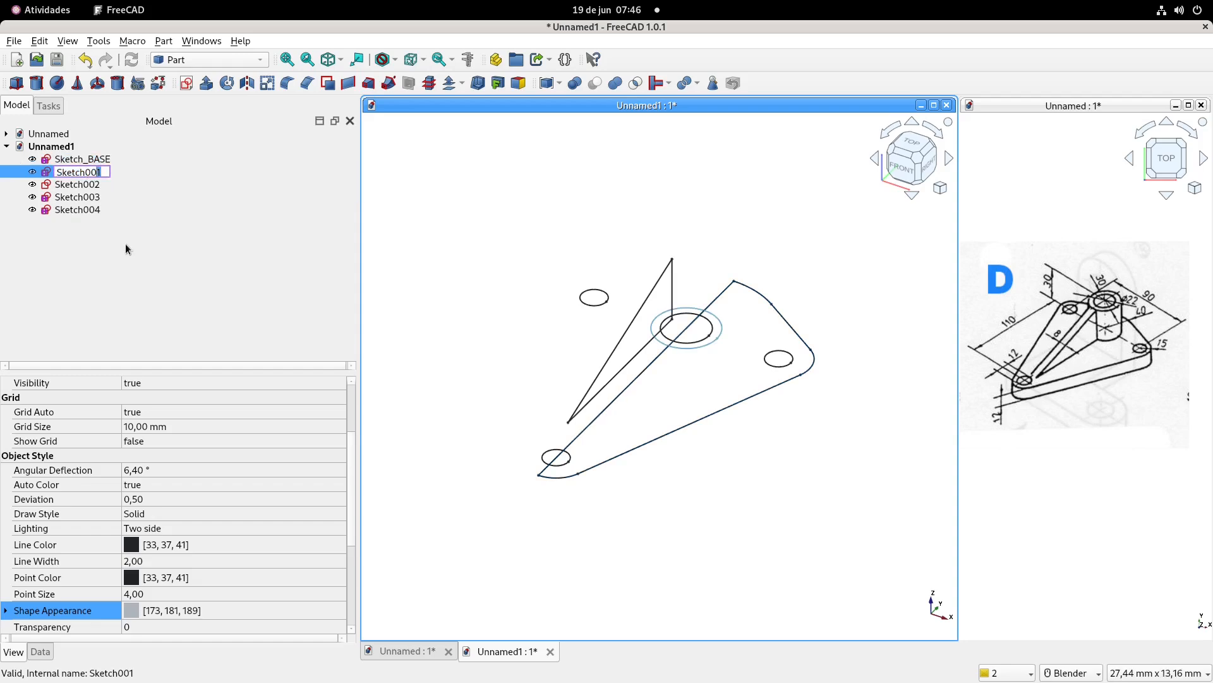
type("BERCO")
key("Return")
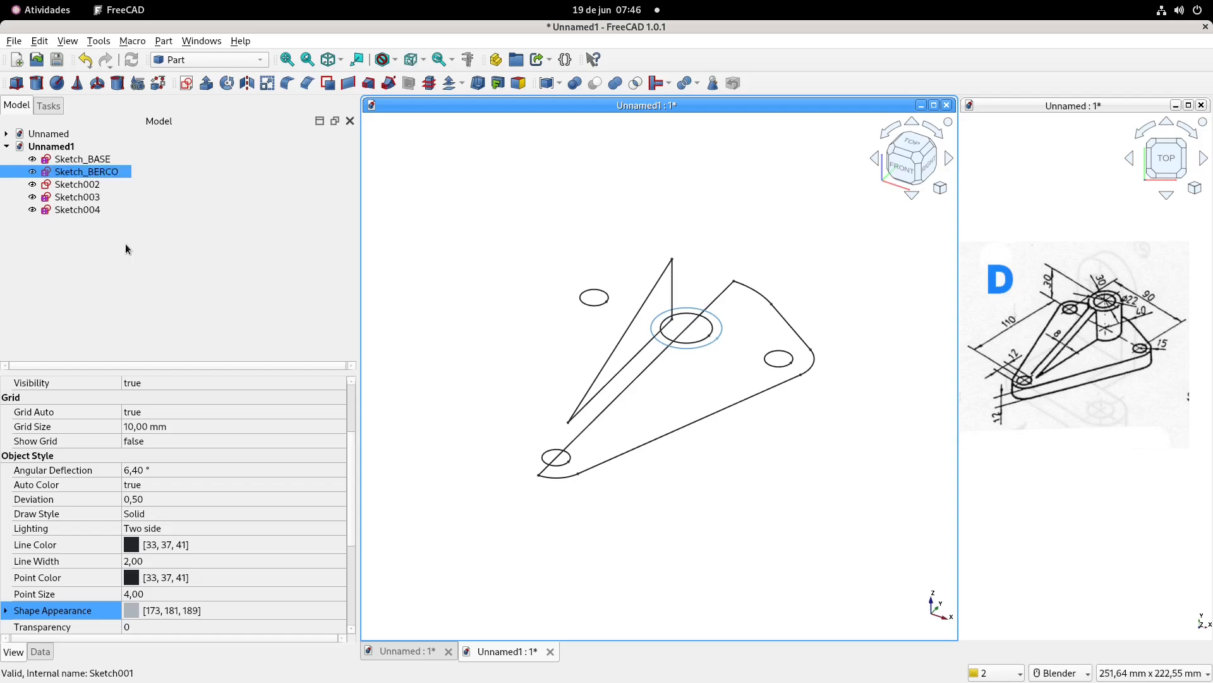
- Rename the sketch of the inner bore circle, Sketch002, as Sketch_BERCO-CUT
left_click(75, 186)
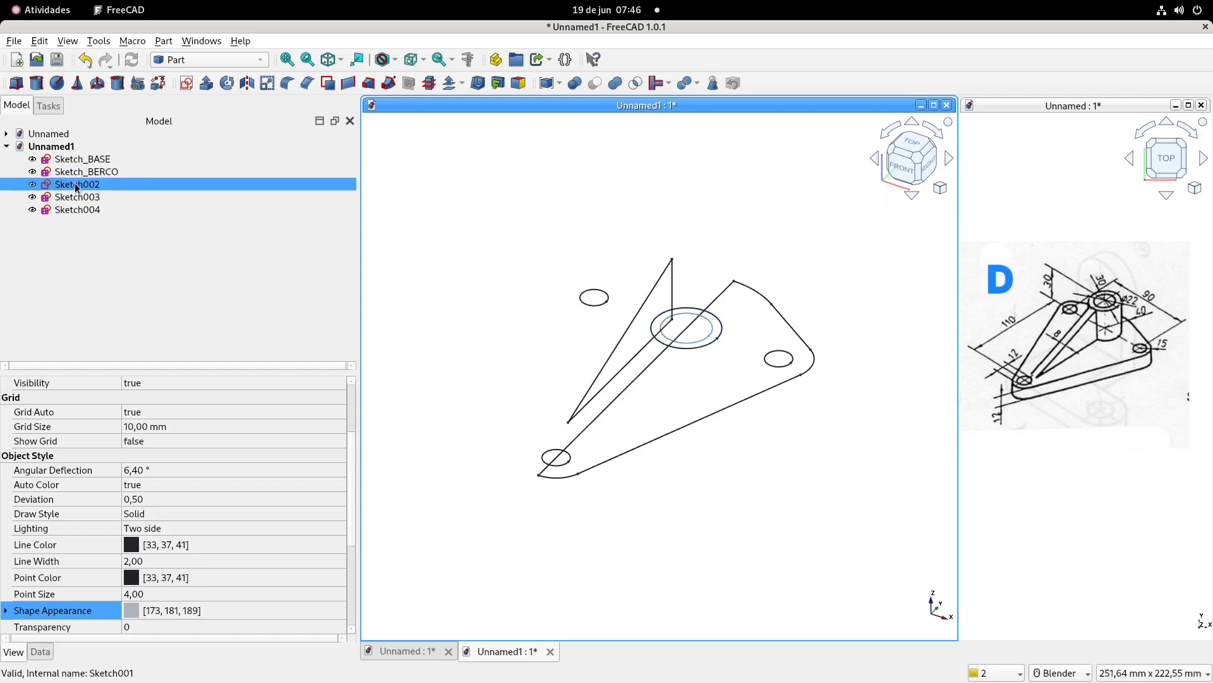
left_click(75, 185)
type("Sketch_BERCO")
type("-CUT")
key("Return")
- Rename the triangular rib sketch, Sketch003, as Sketch_REFORCO
left_click(73, 197)
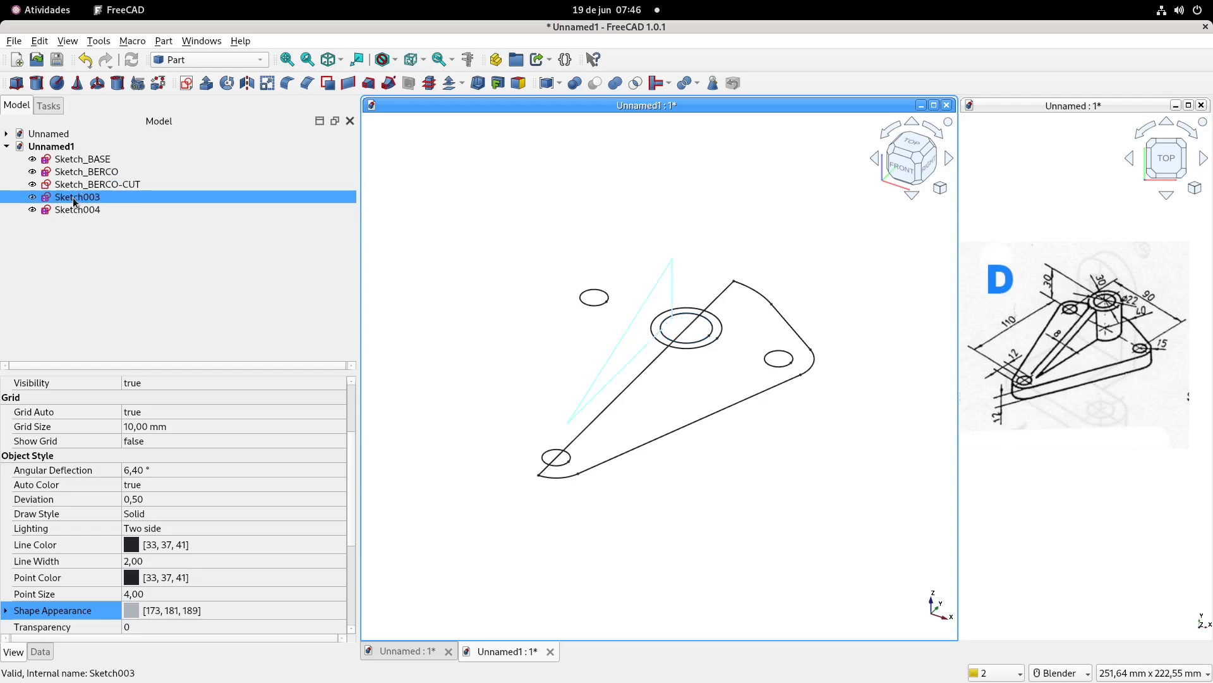
left_click(74, 198)
key("End")
type("_REFORCO")
key("Return")
- Rename the mounting-hole sketch, Sketch004, as Sketch_PERFURACAO
left_click(79, 211)
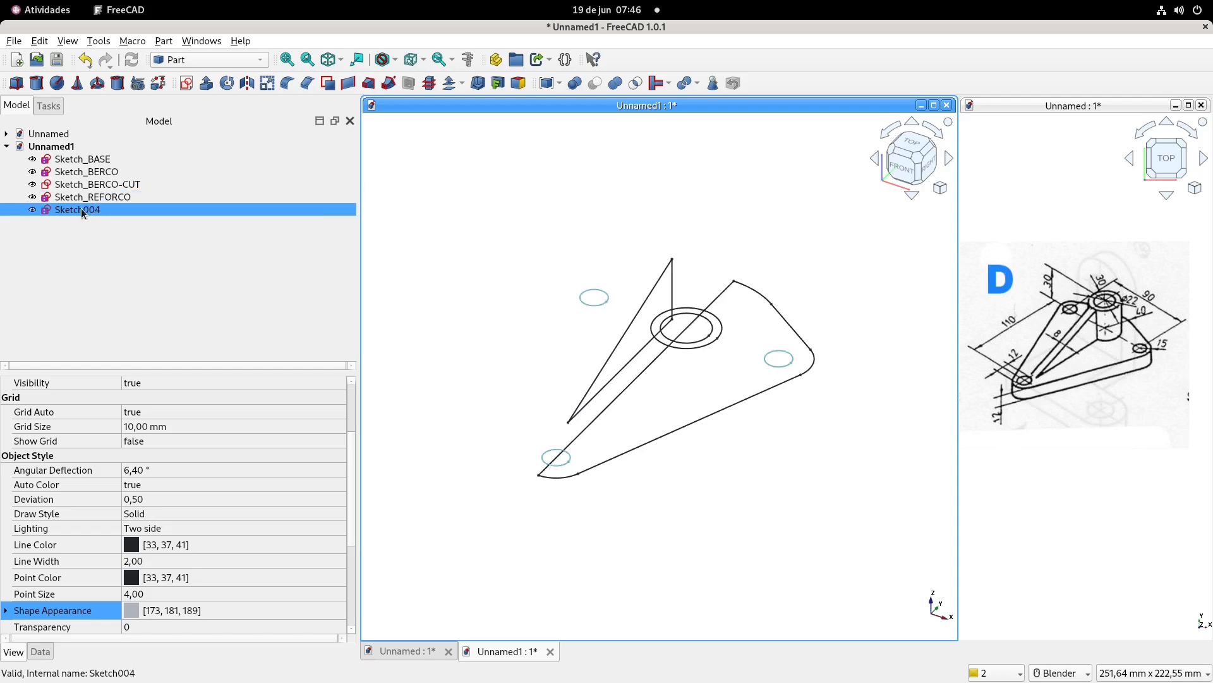
left_click(77, 211)
left_click(104, 211)
type("_PERFURACAO")
left_click(104, 266)
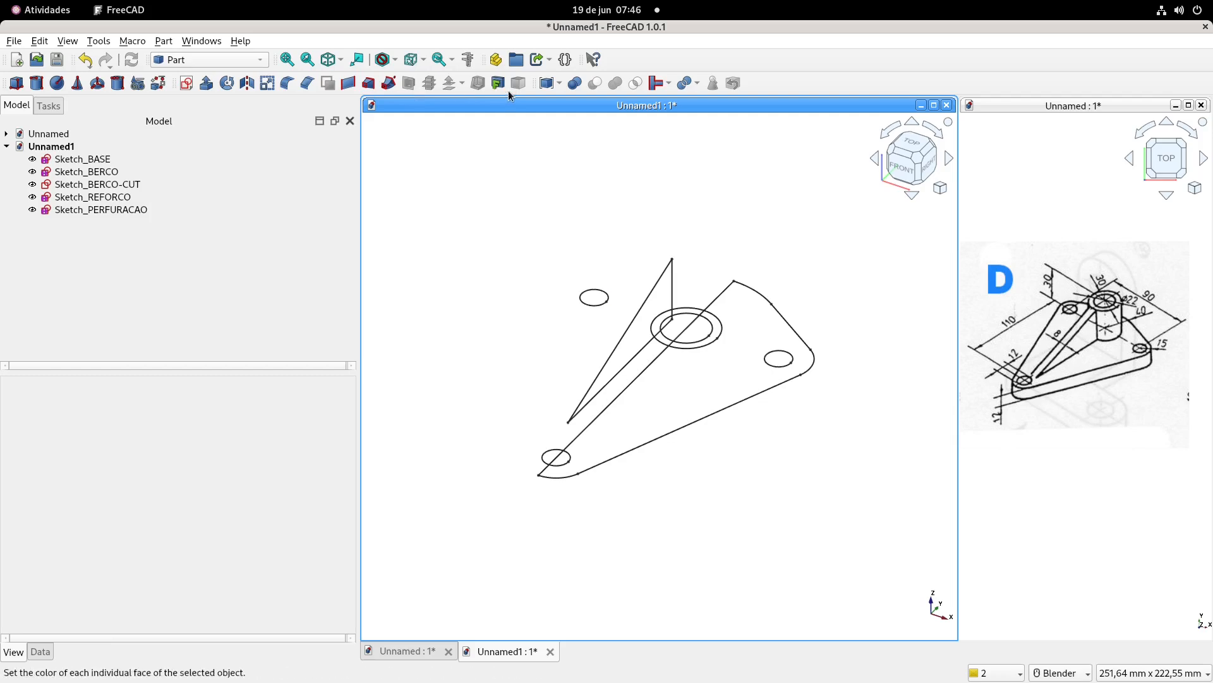
- Create a new group in the model tree and name it Sketch - Group
left_click(516, 60)
left_click(70, 223)
left_click(70, 223)
key("End")
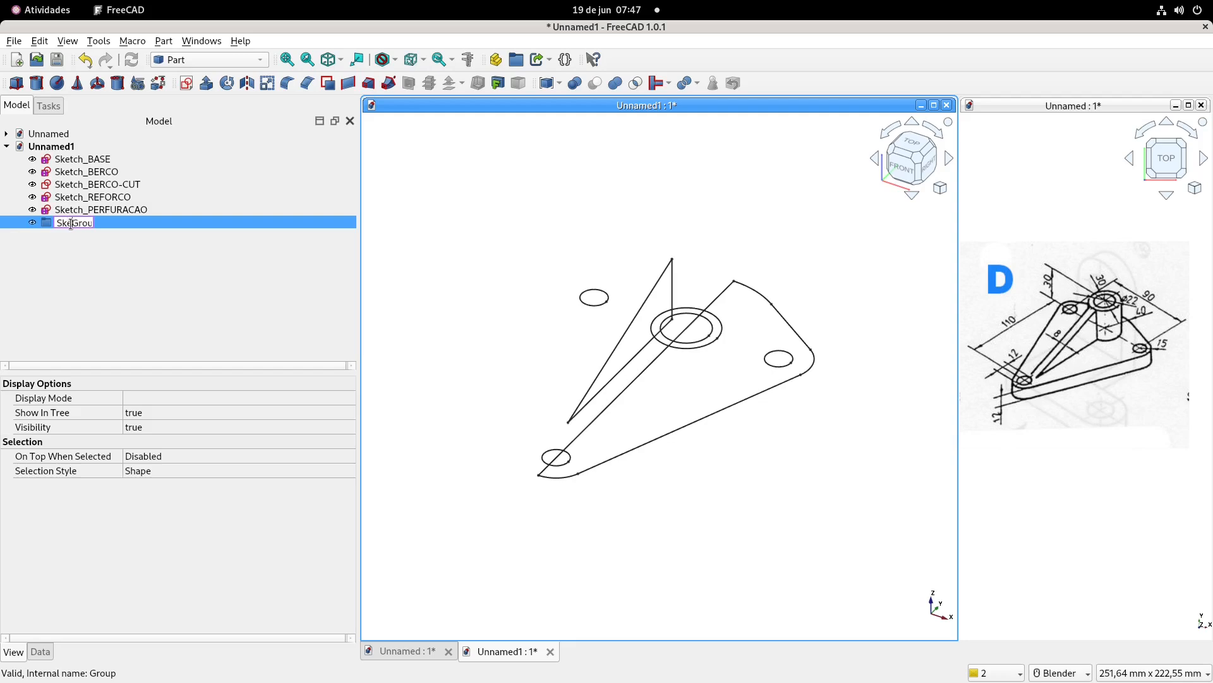
type("-")
- Move all five sketches, from Sketch_BASE to Sketch_PERFURACAO, into Sketch - Group and expand the group
left_click(88, 210)
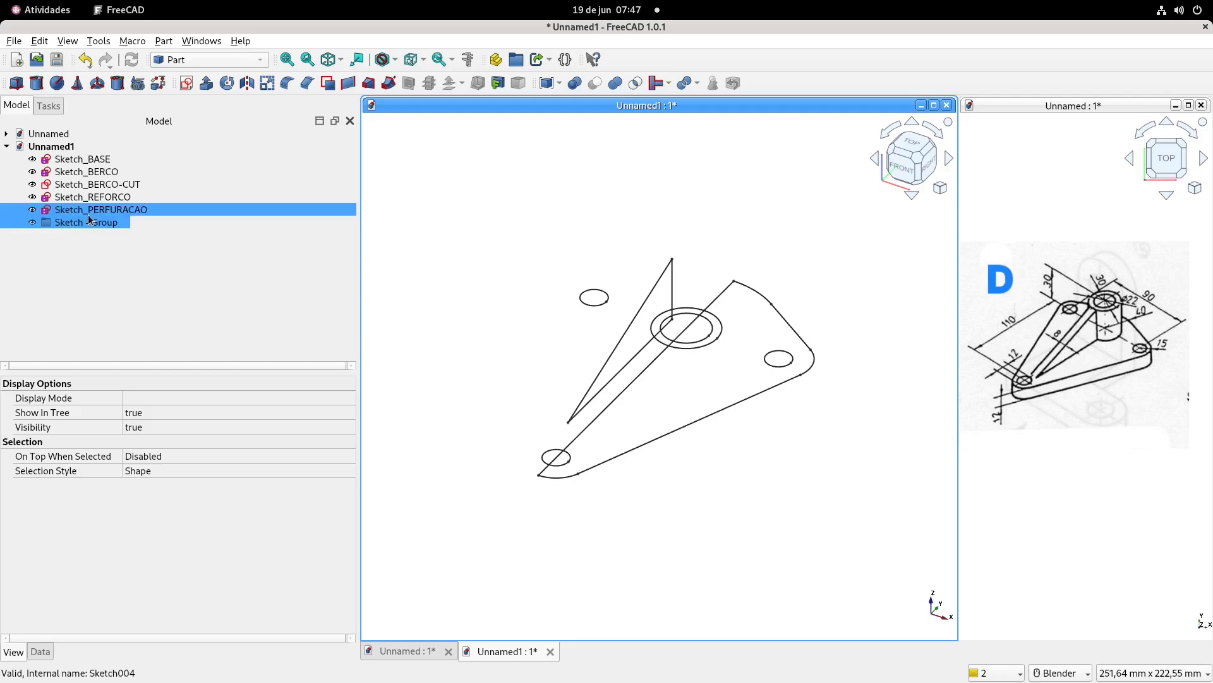
left_click(84, 159, "ctrl")
left_click(82, 211, "shift")
left_click_drag(81, 214, 79, 222)
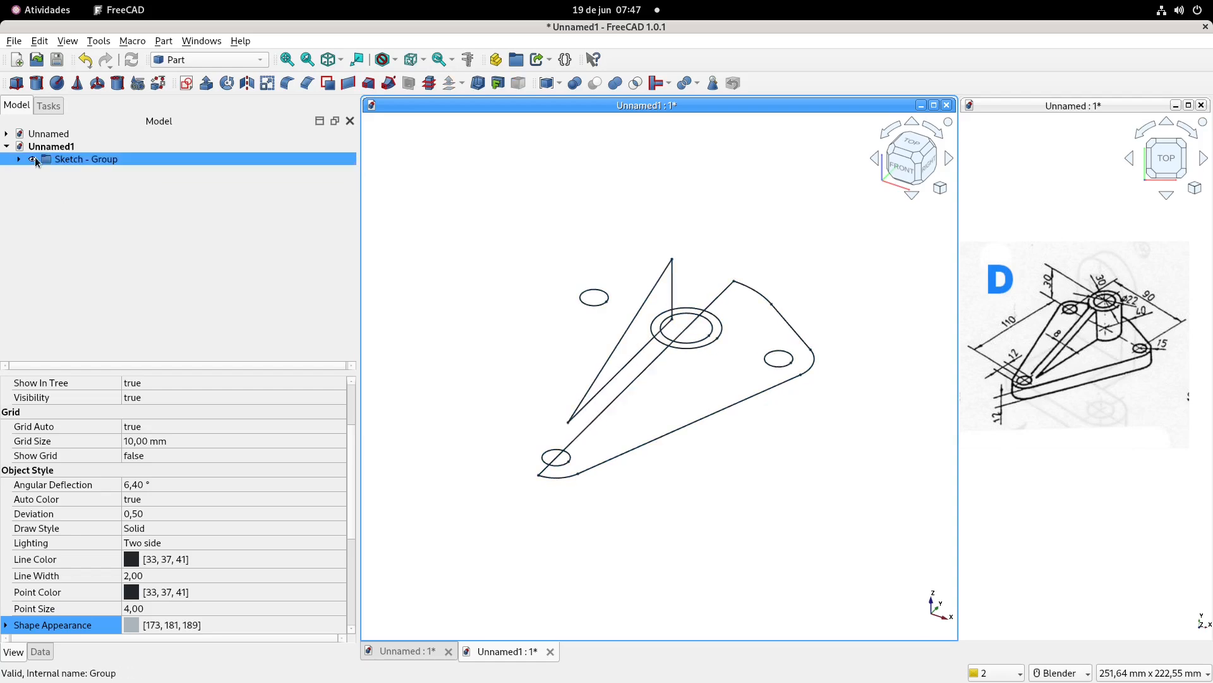
left_click(96, 292)
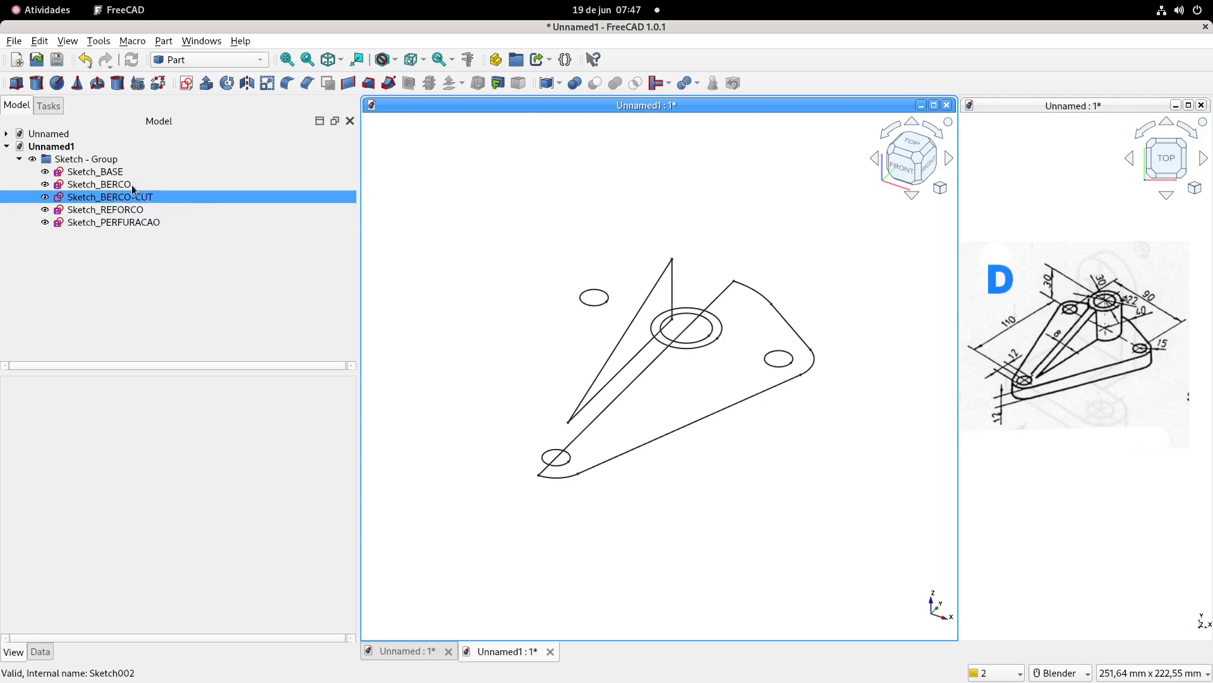
- Extrude Sketch_BASE along its normal into a solid half of the base plate
left_click(101, 172)
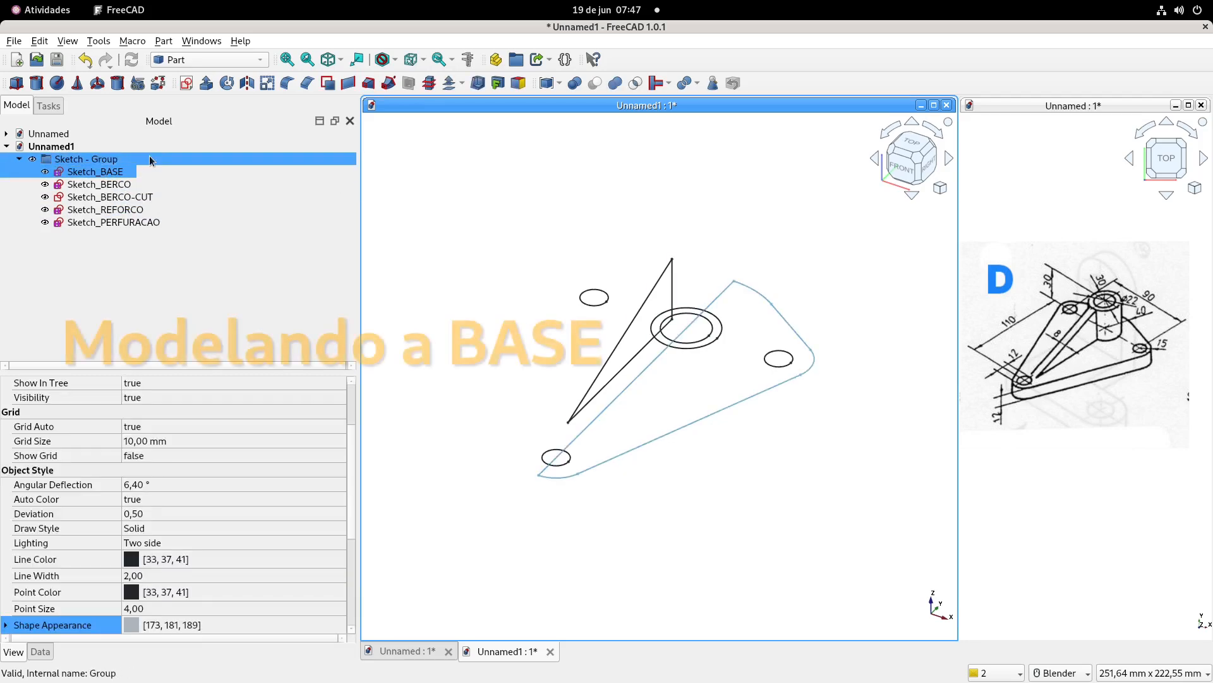
left_click(206, 83)
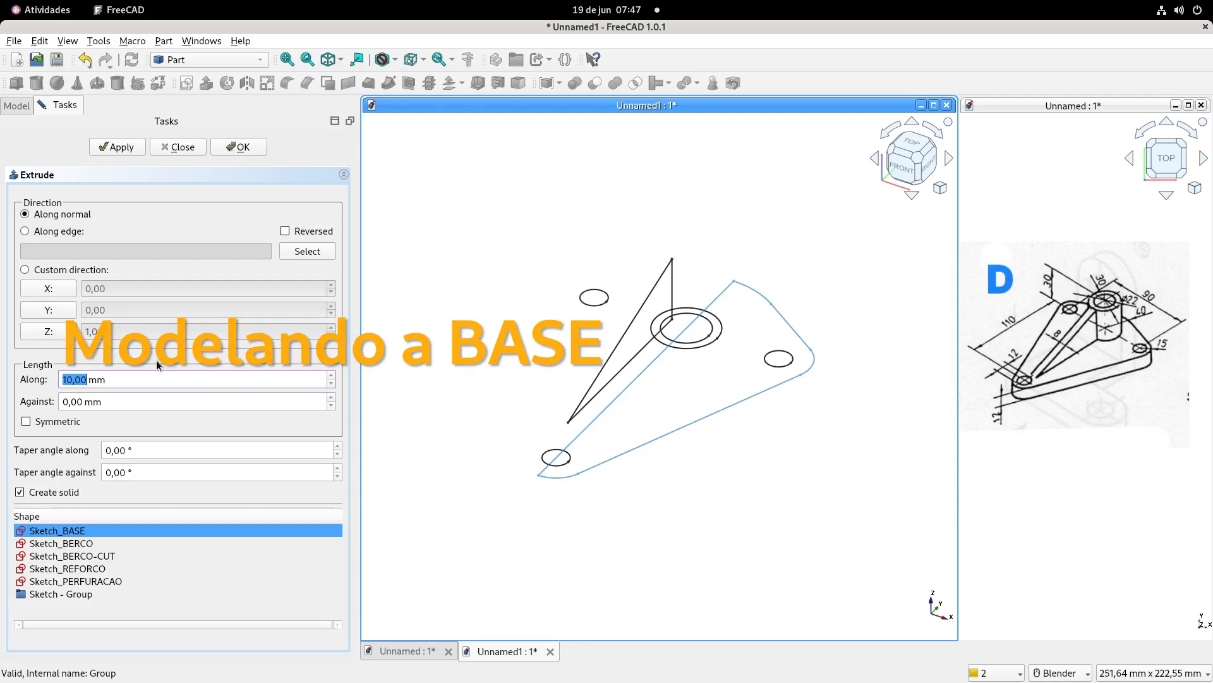
left_click(258, 148)
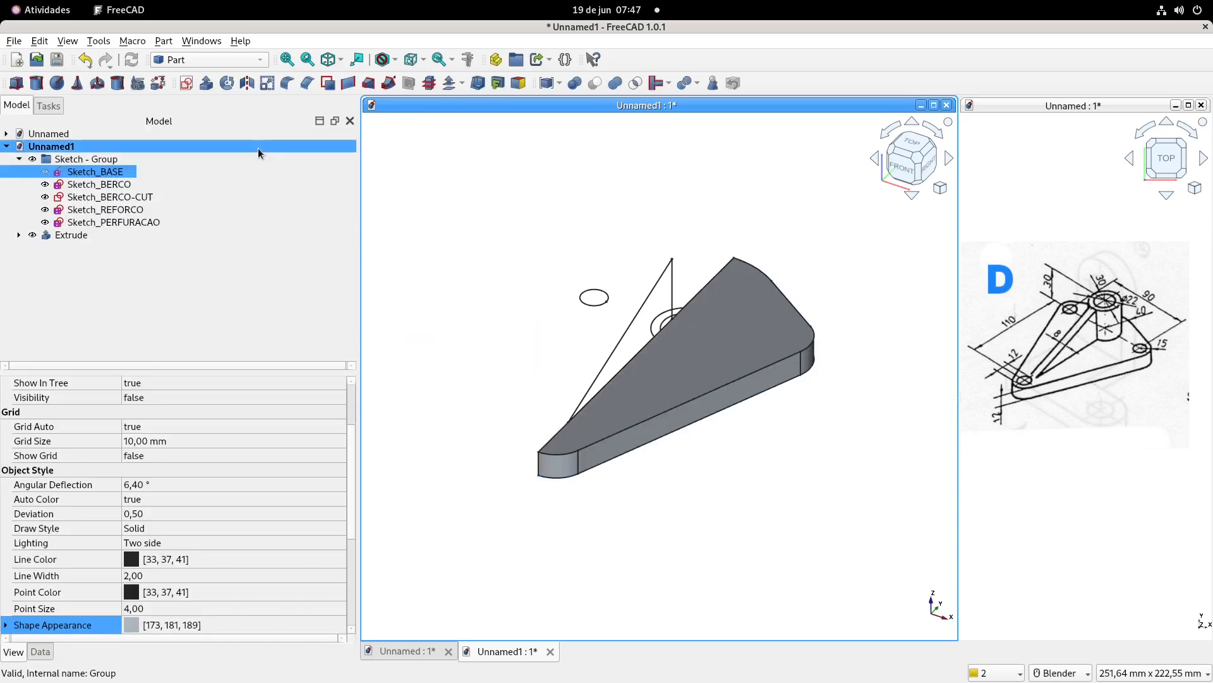
left_click(493, 242)
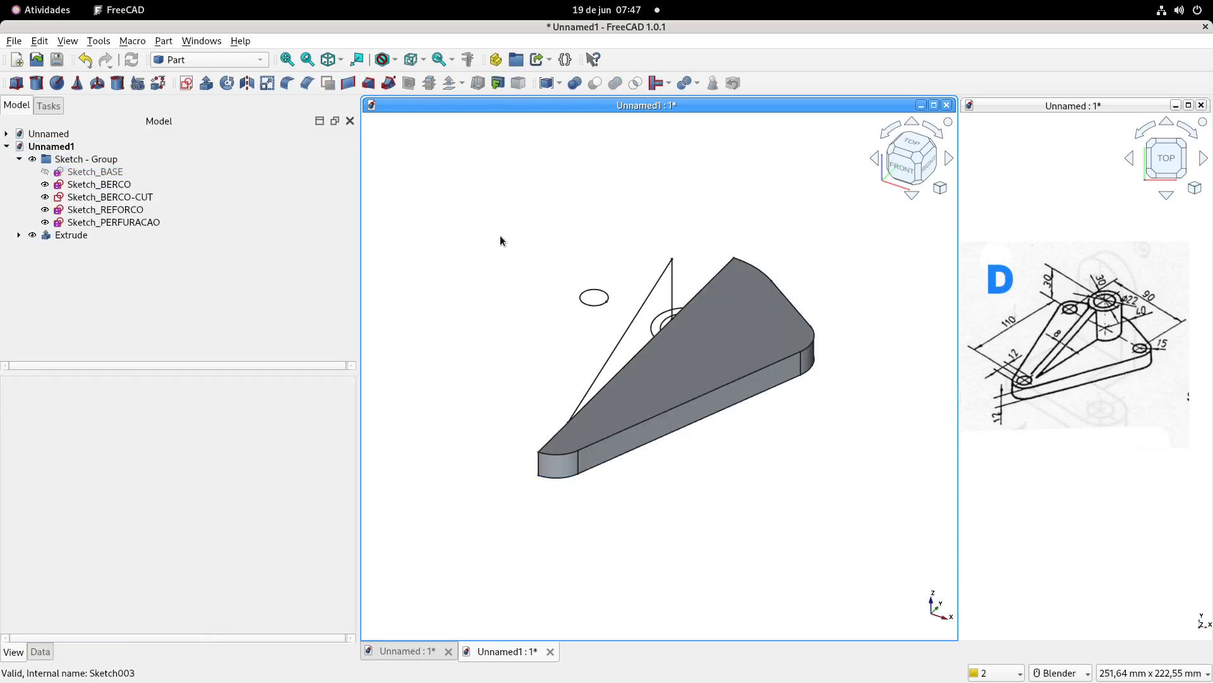
- Mirror the extruded half base across the YZ plane and expand the mirror feature in the model tree
left_click(75, 236)
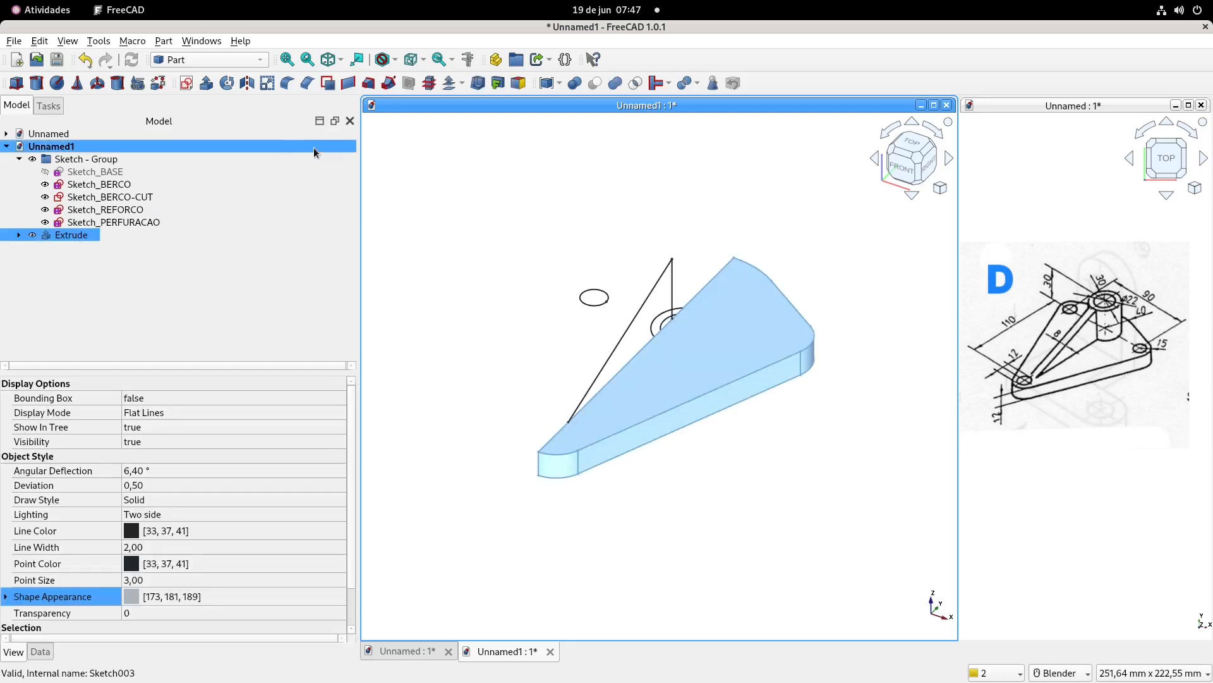
left_click(248, 82)
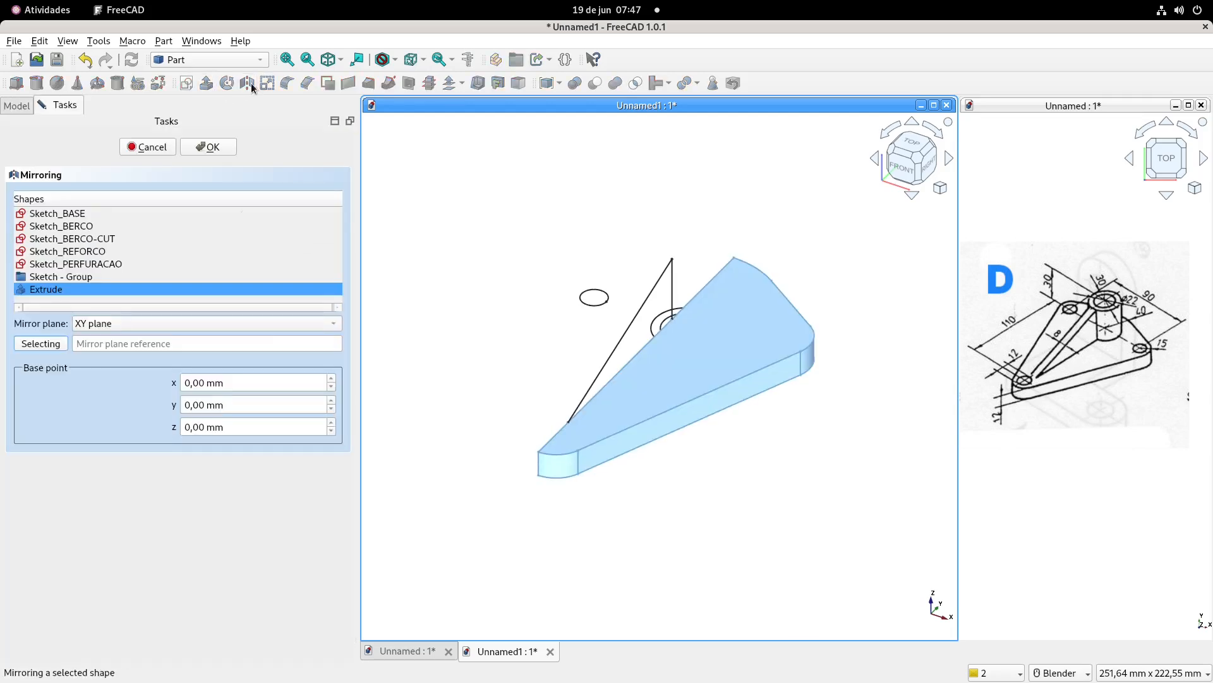
left_click(260, 323)
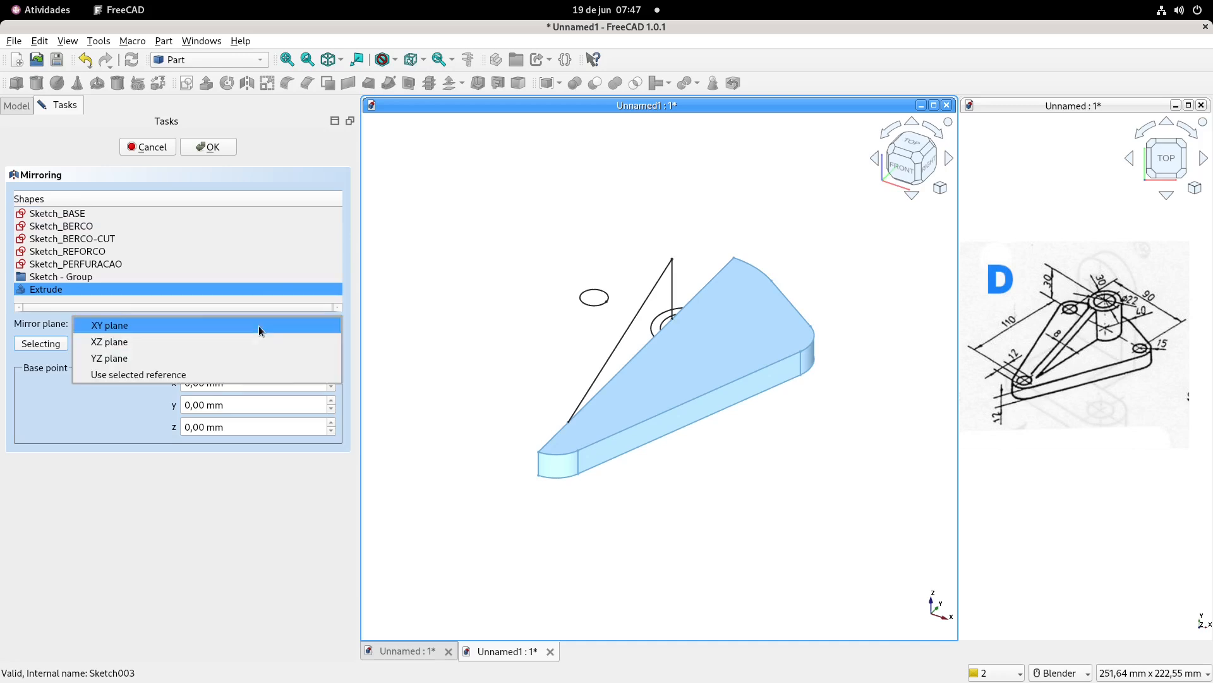
left_click(258, 358)
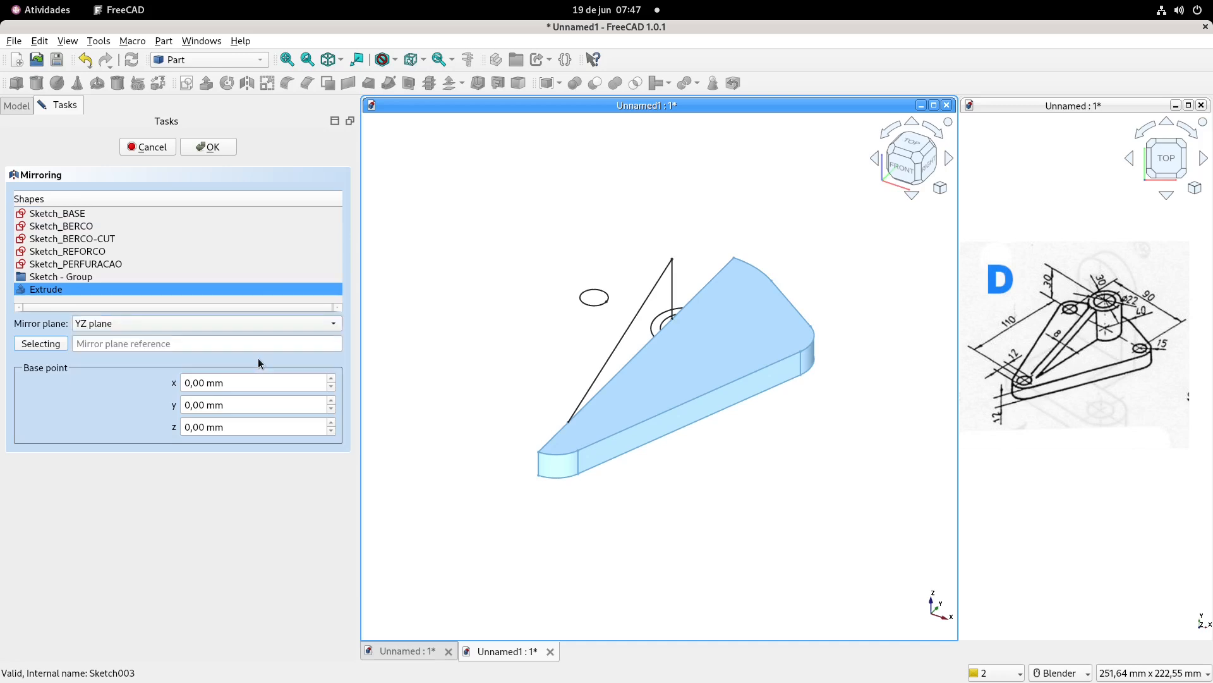
left_click(209, 147)
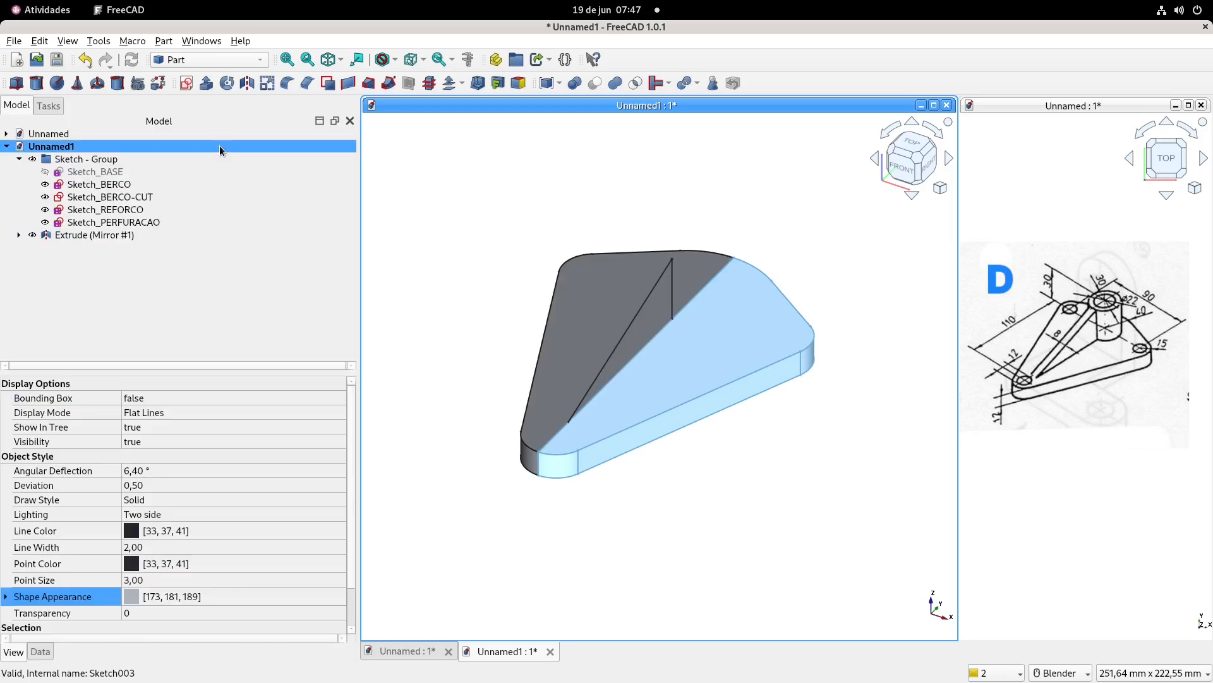
left_click(25, 235)
left_click(19, 235)
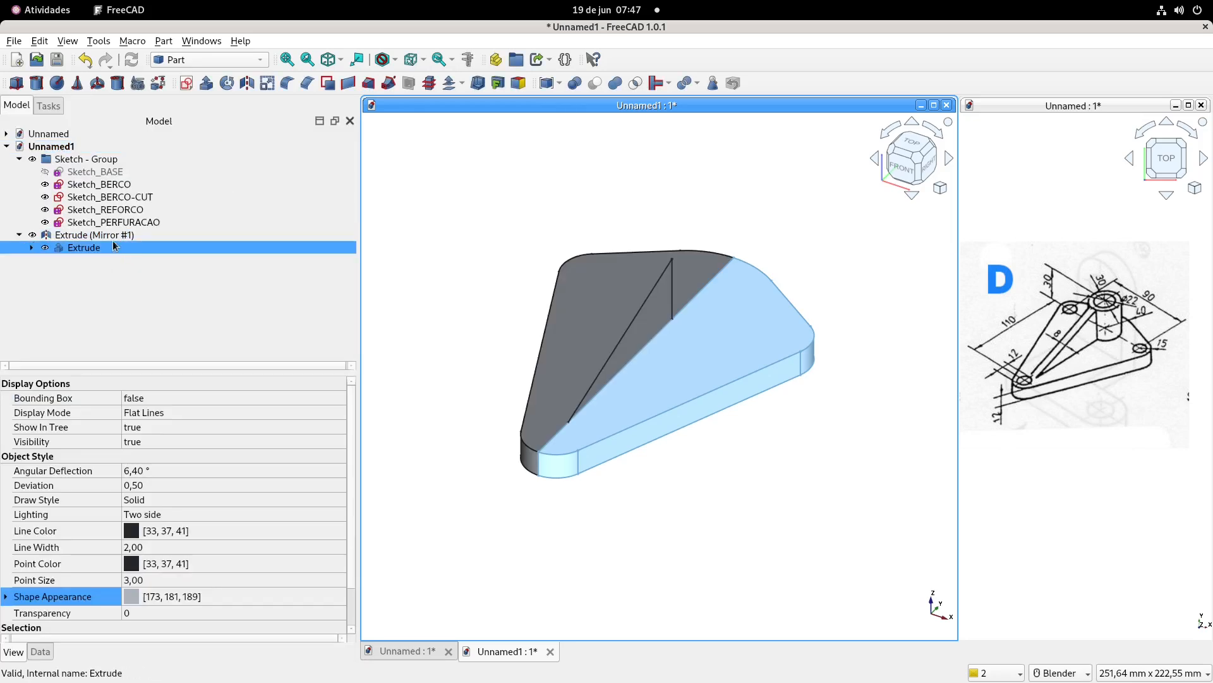
- Fuse the extruded half base and its mirrored copy into a single base plate
left_click(93, 247)
left_click(93, 235, "ctrl")
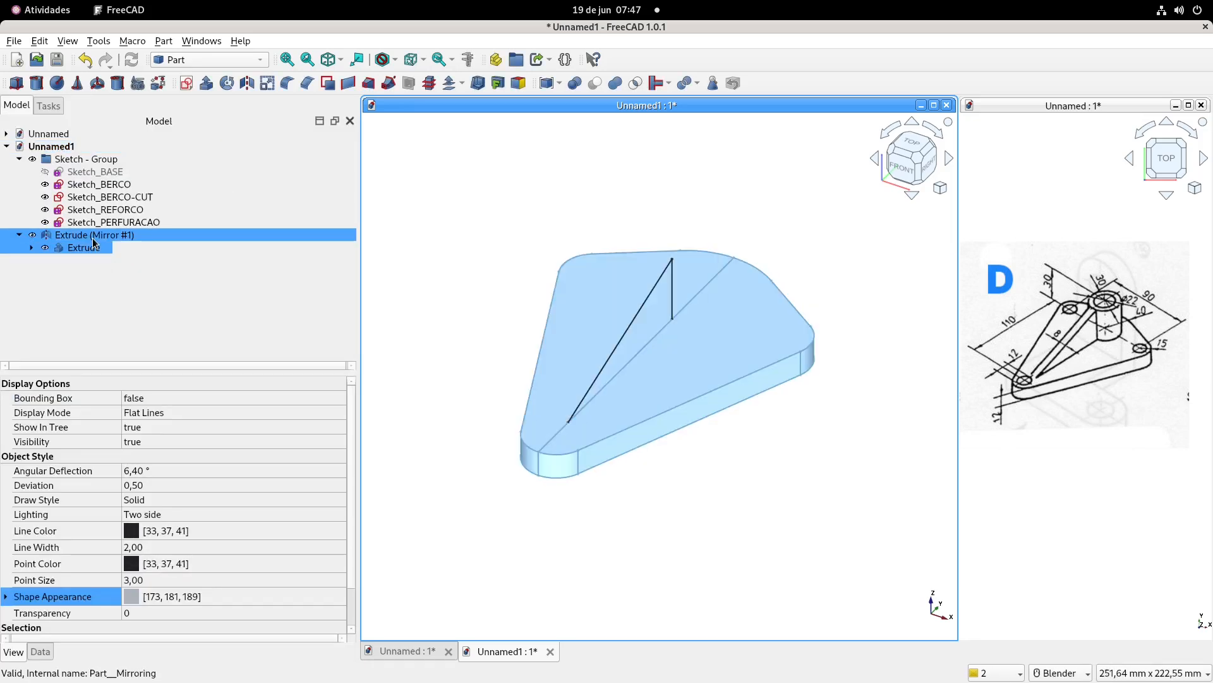
left_click(613, 83)
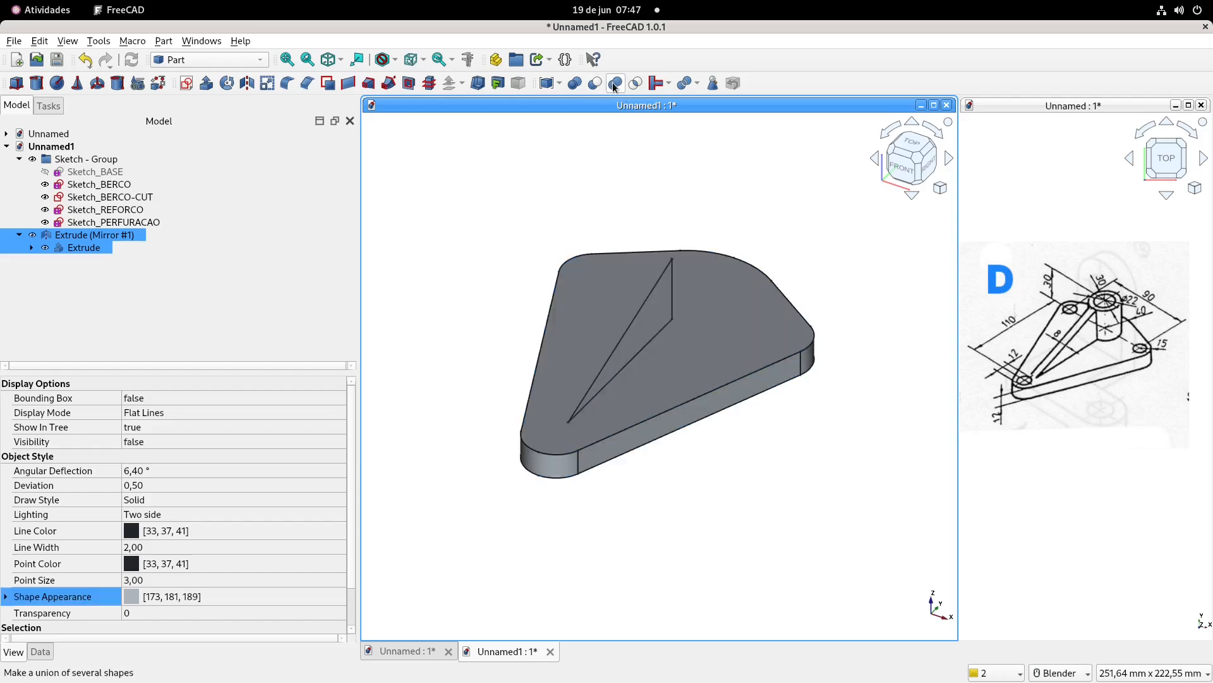
left_click(71, 237)
left_click(482, 317)
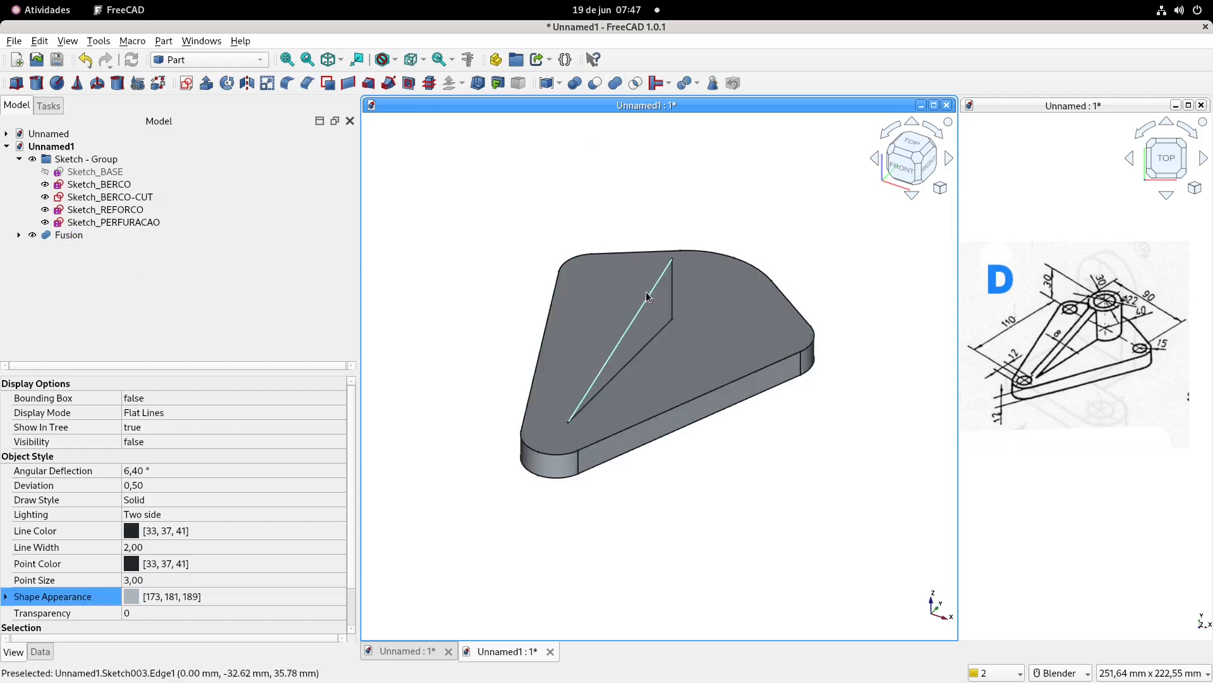
middle_click_drag(644, 270, 612, 281)
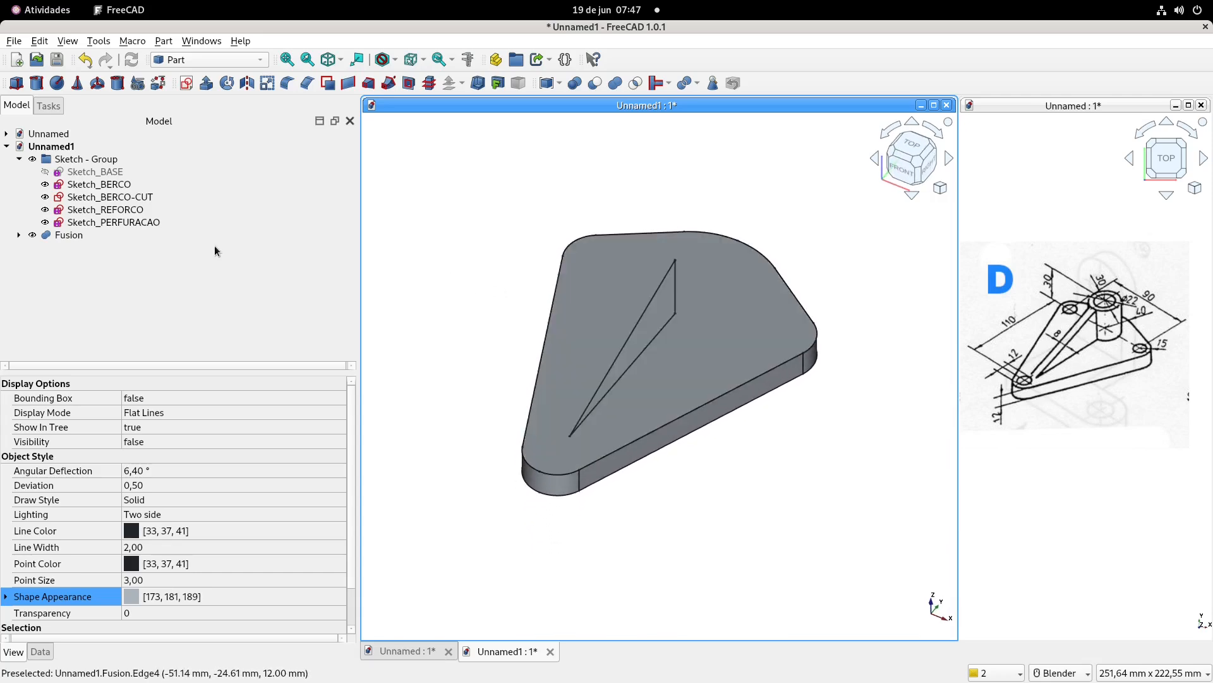
- Extrude Sketch_PERFURACAO 12 mm along its normal as a solid
left_click(144, 223)
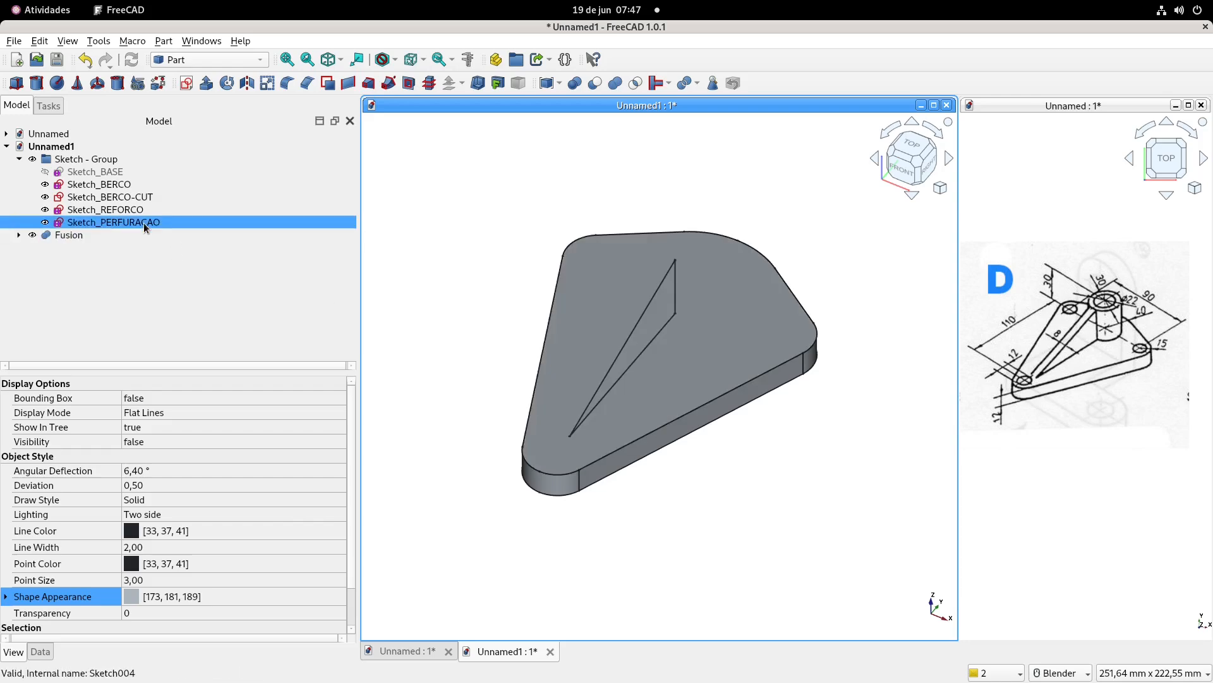
left_click(206, 83)
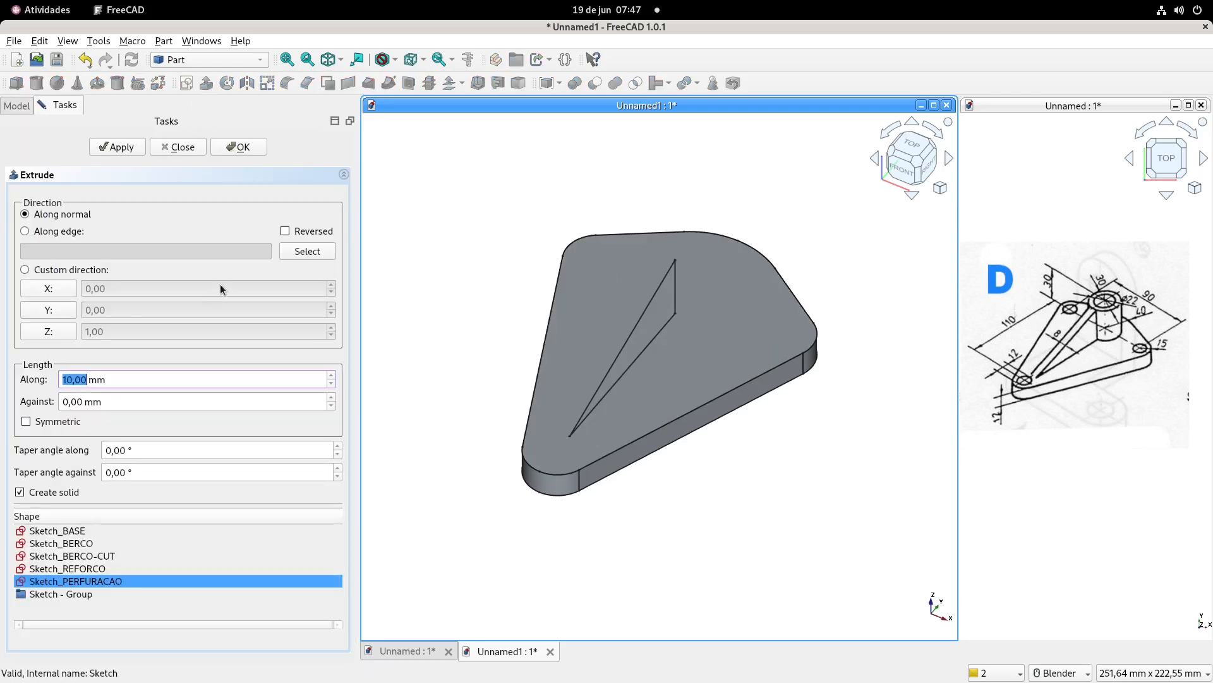
type("12")
left_click(242, 148)
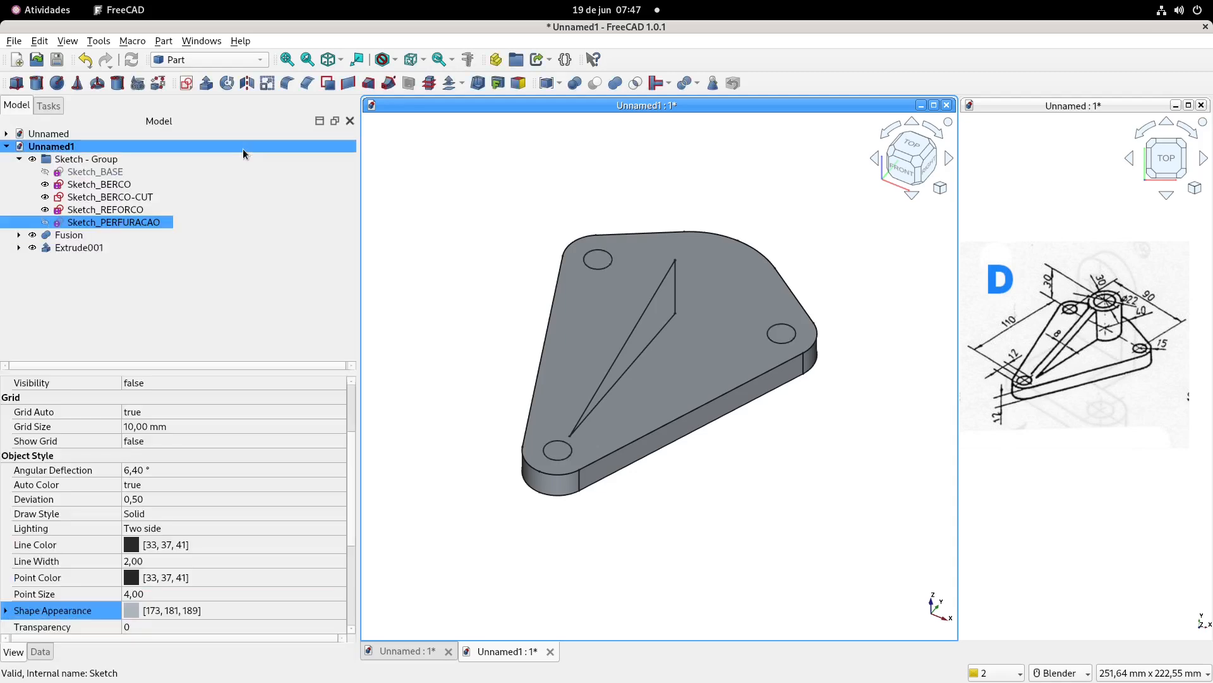
- Cut the three extruded hole cylinders out of the fused base plate
left_click(75, 234)
left_click(91, 247, "ctrl")
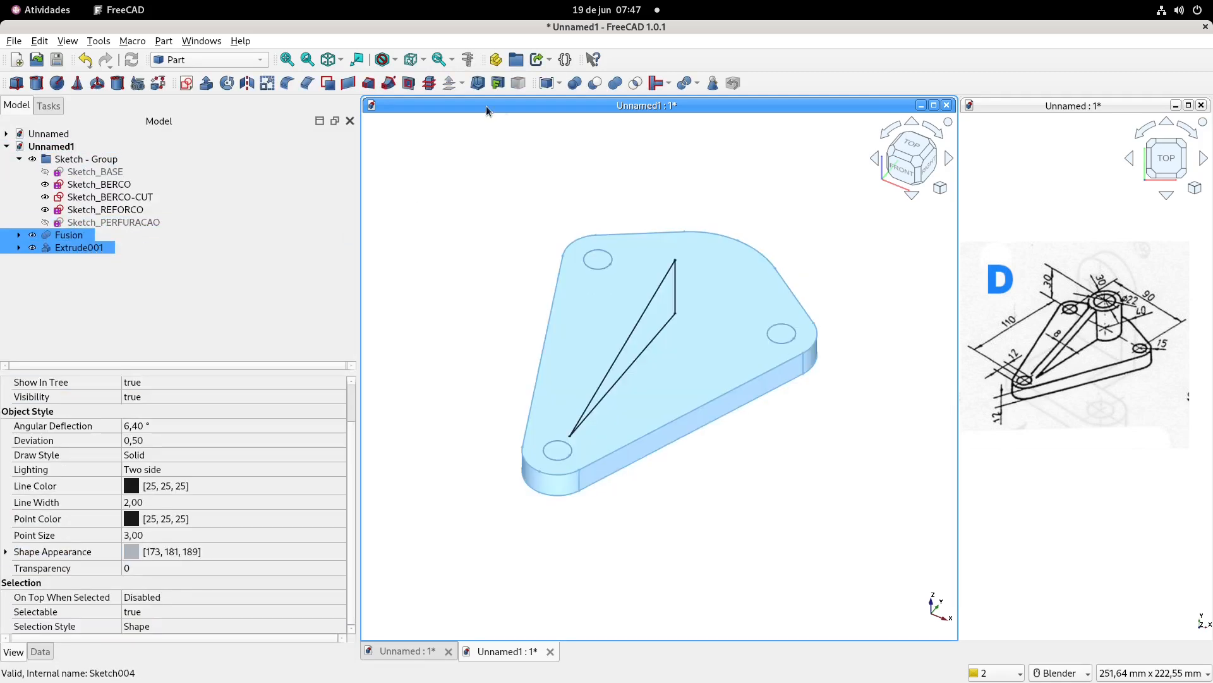
left_click(598, 86)
middle_click_drag(480, 251, 486, 207)
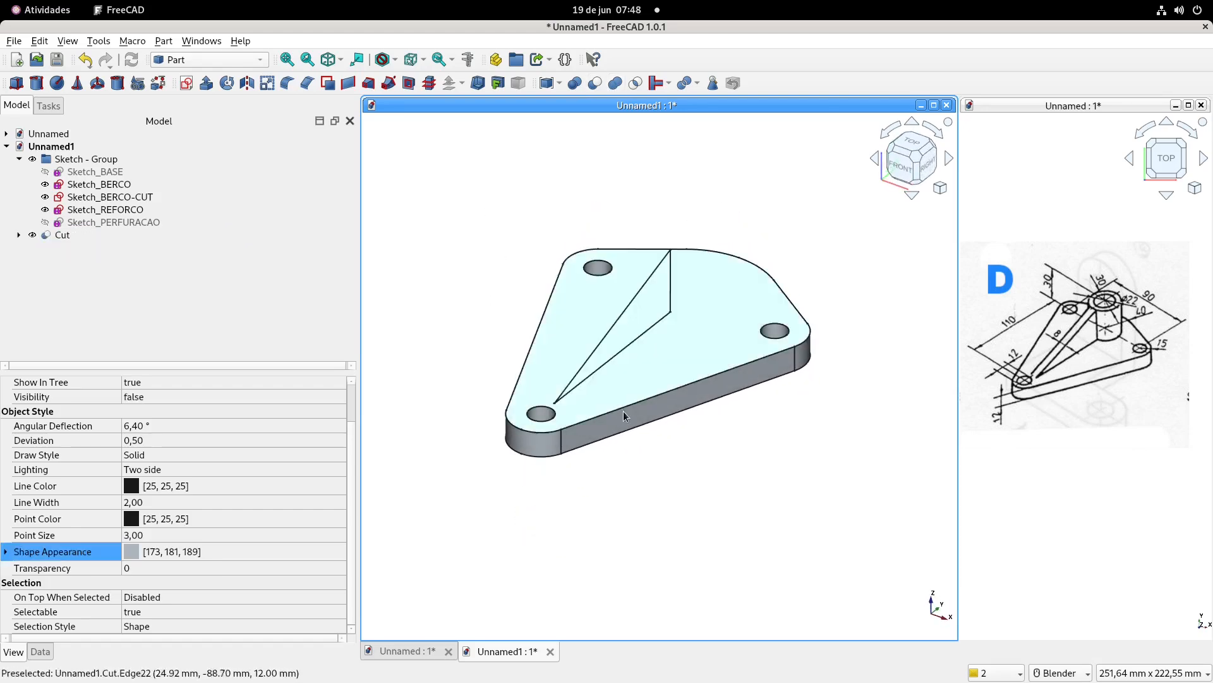
middle_click(642, 384)
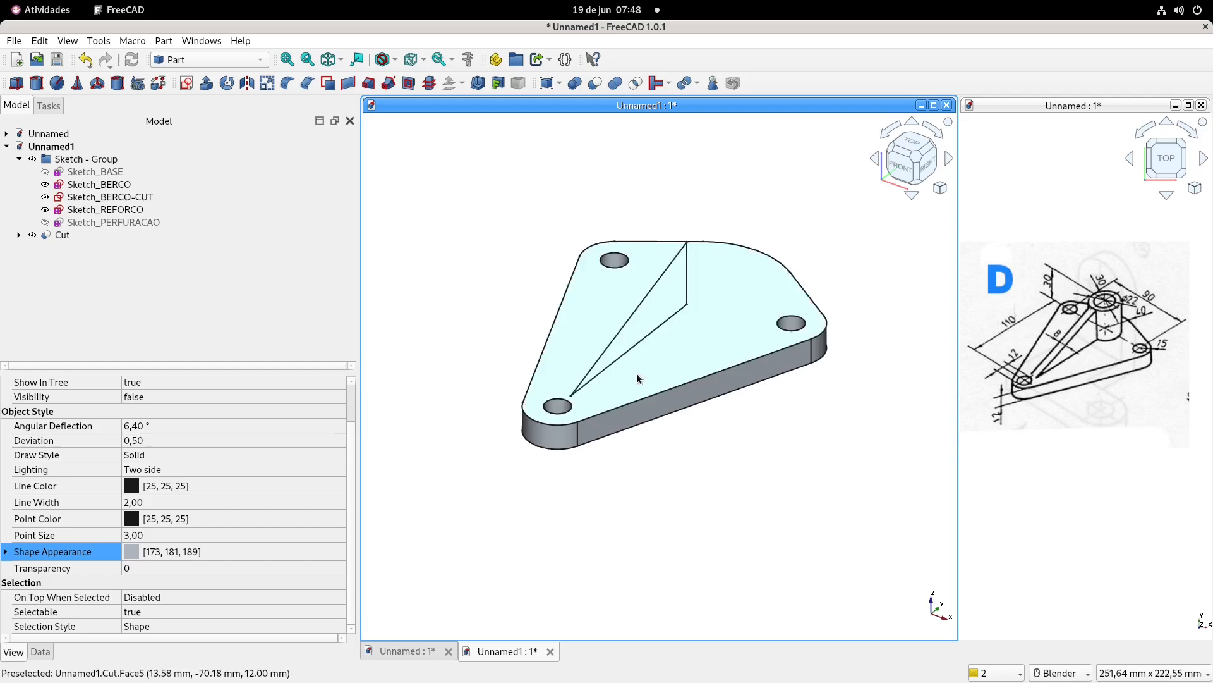
scroll(639, 372, "up", 1)
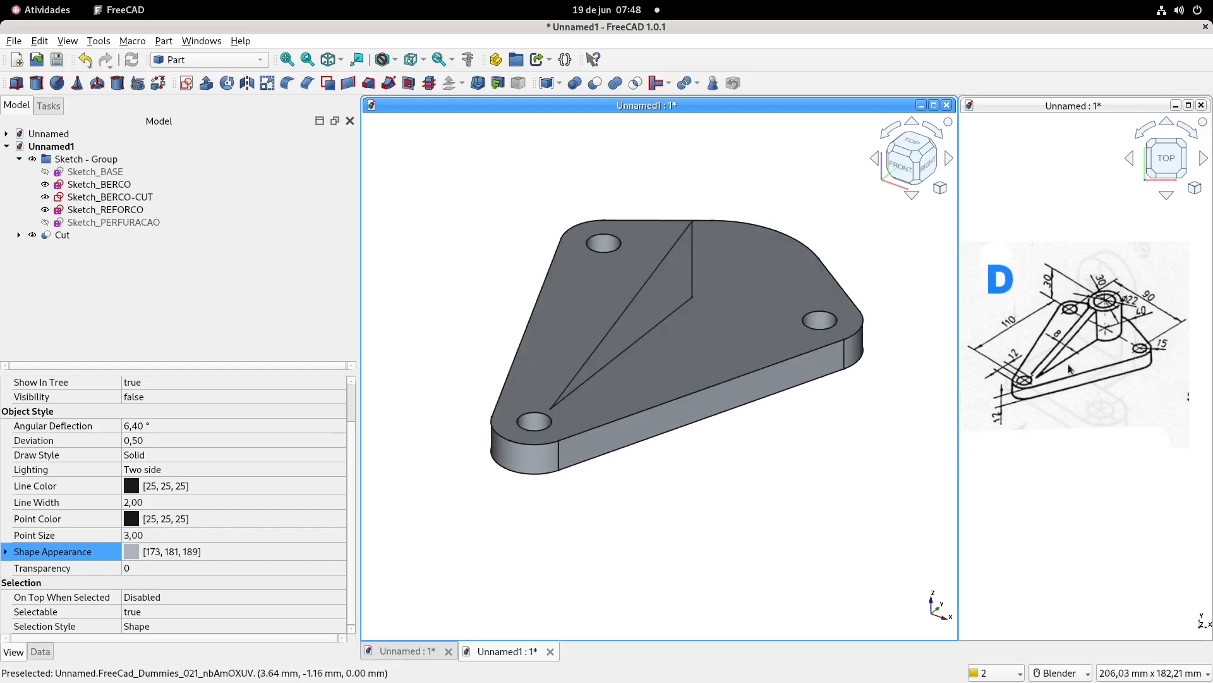
- Chamfer the base plate's upper outer edge with an equal distance of 1 mm
left_click(611, 422)
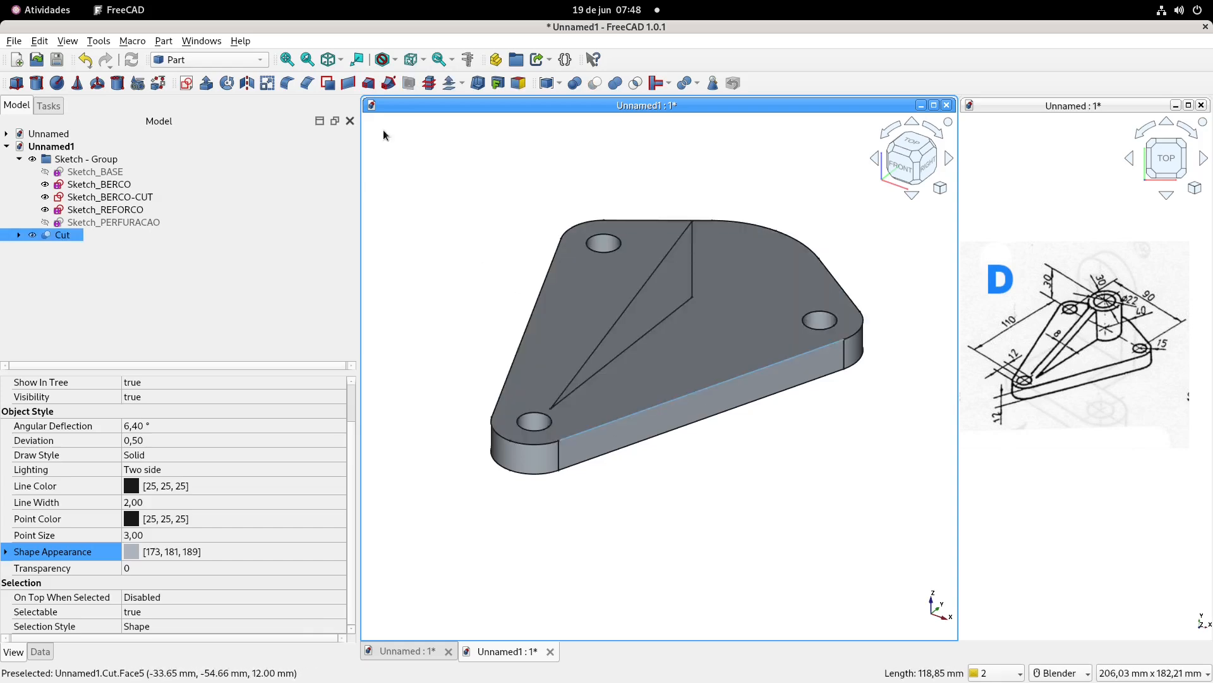
left_click(307, 83)
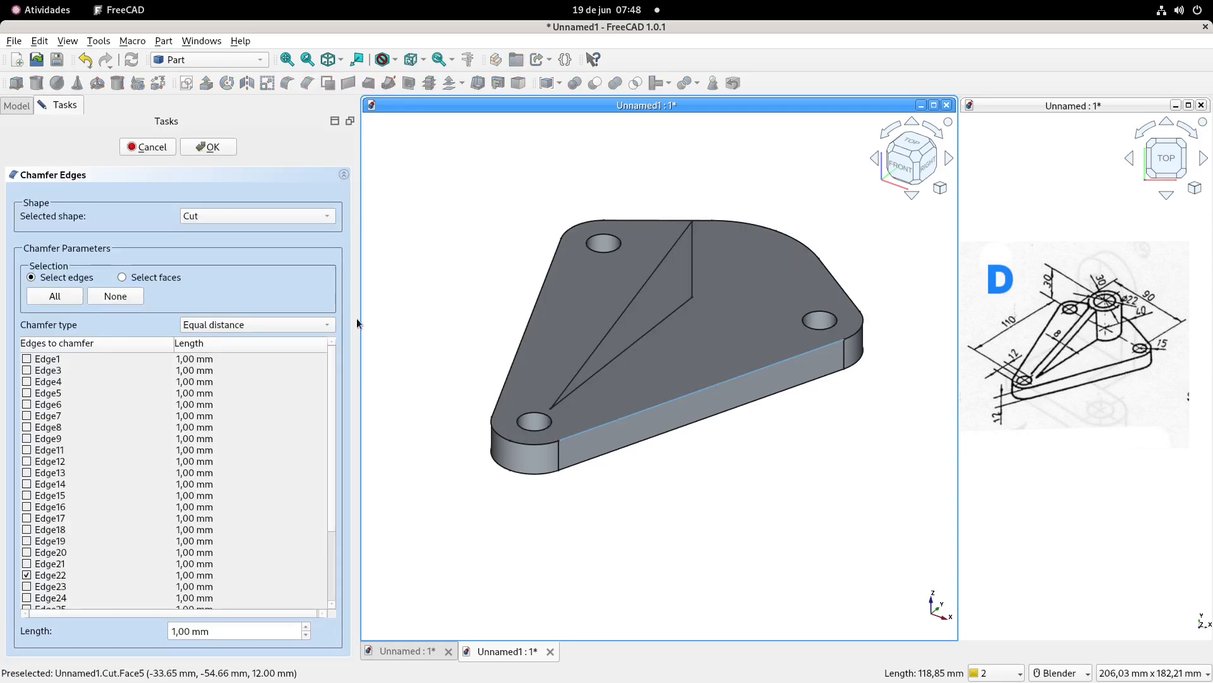
left_click(210, 147)
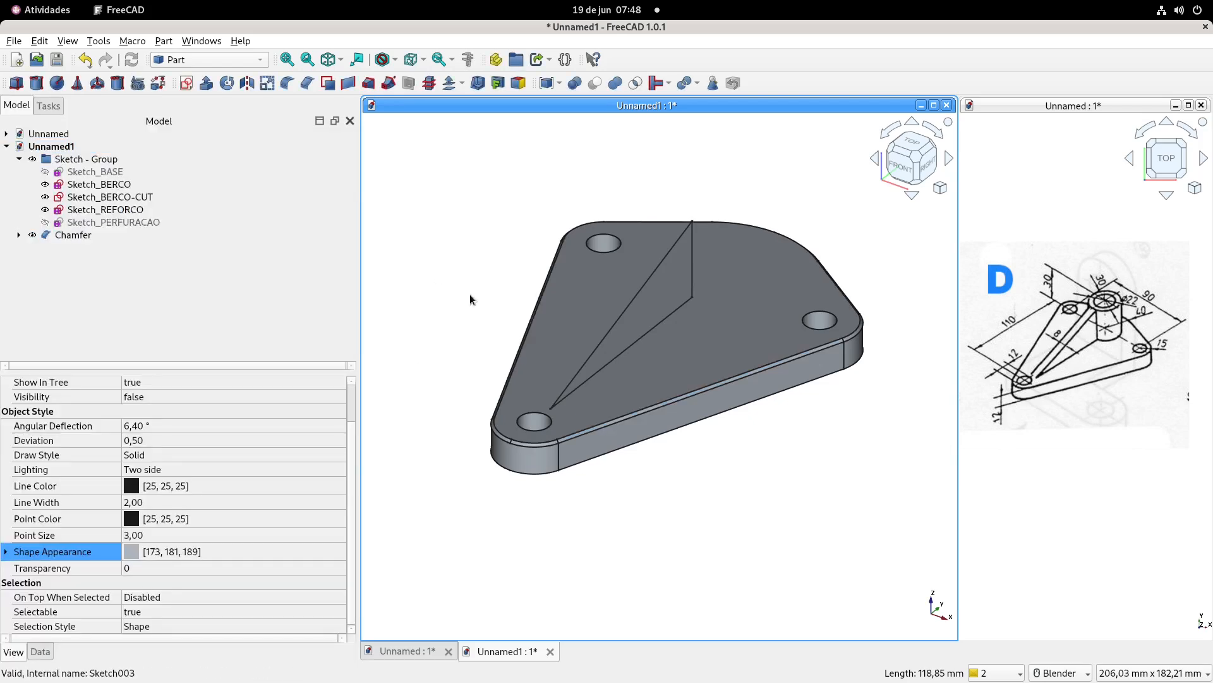
- Add the base plate's lower outer edge to the existing chamfer at 1 mm
mouse_move(725, 407)
middle_mouse_down()
mouse_move(704, 406)
mouse_move(707, 314)
mouse_move(598, 378)
middle_mouse_up()
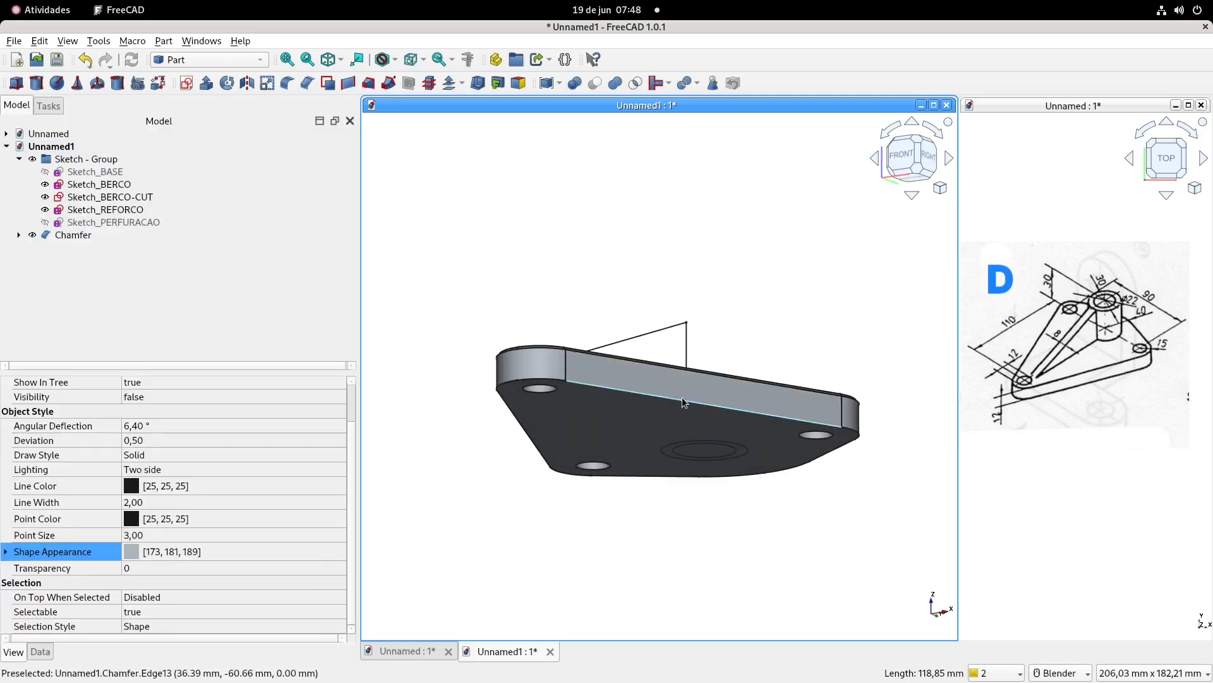
double_click(81, 236)
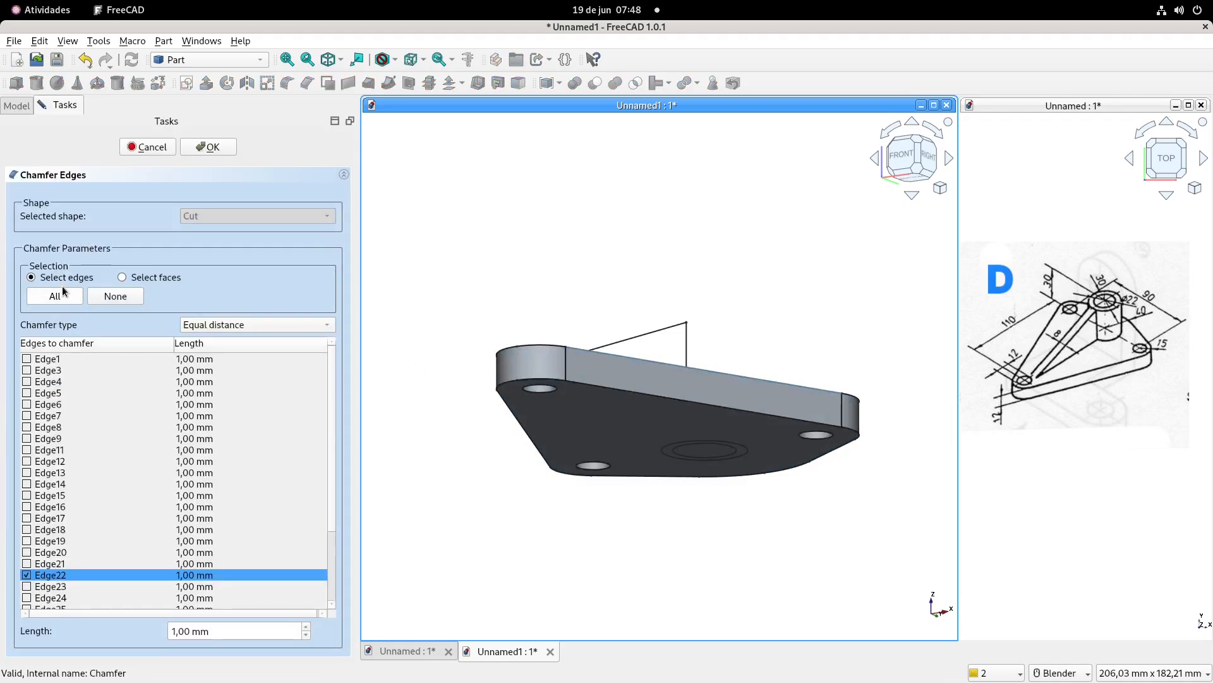
left_click(598, 387)
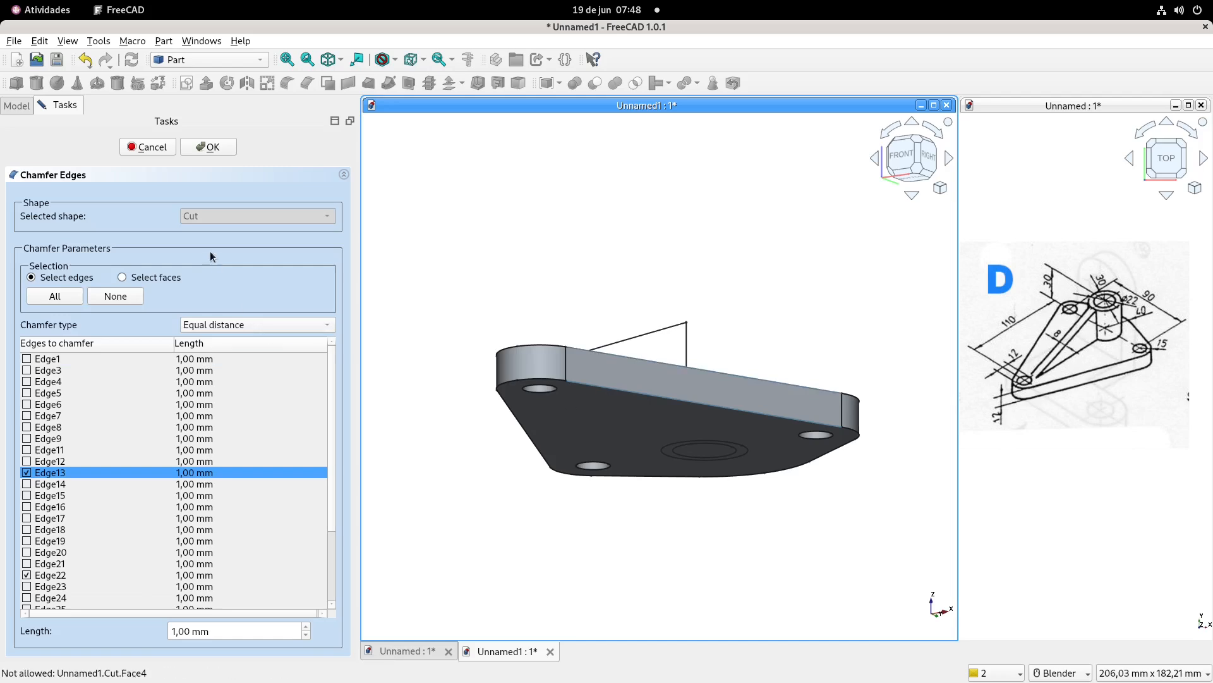
left_click(223, 147)
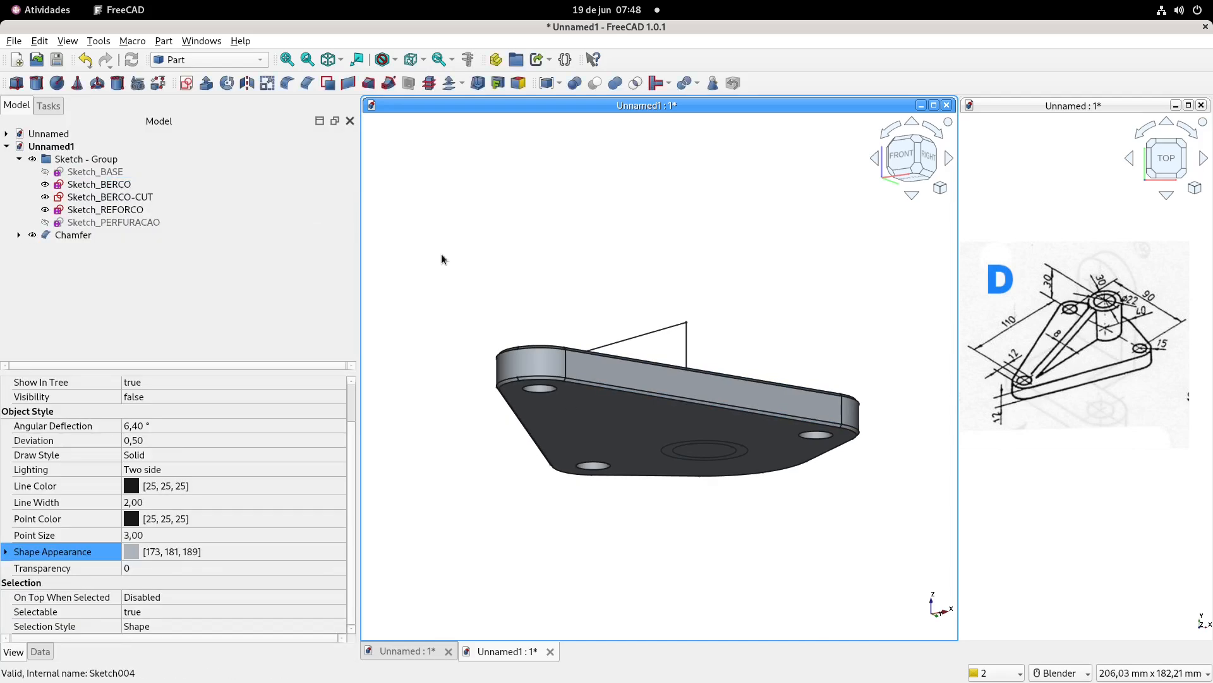
- Add the upper and lower rim edges of all three mounting holes to the existing chamfer at 1 mm
key("0")
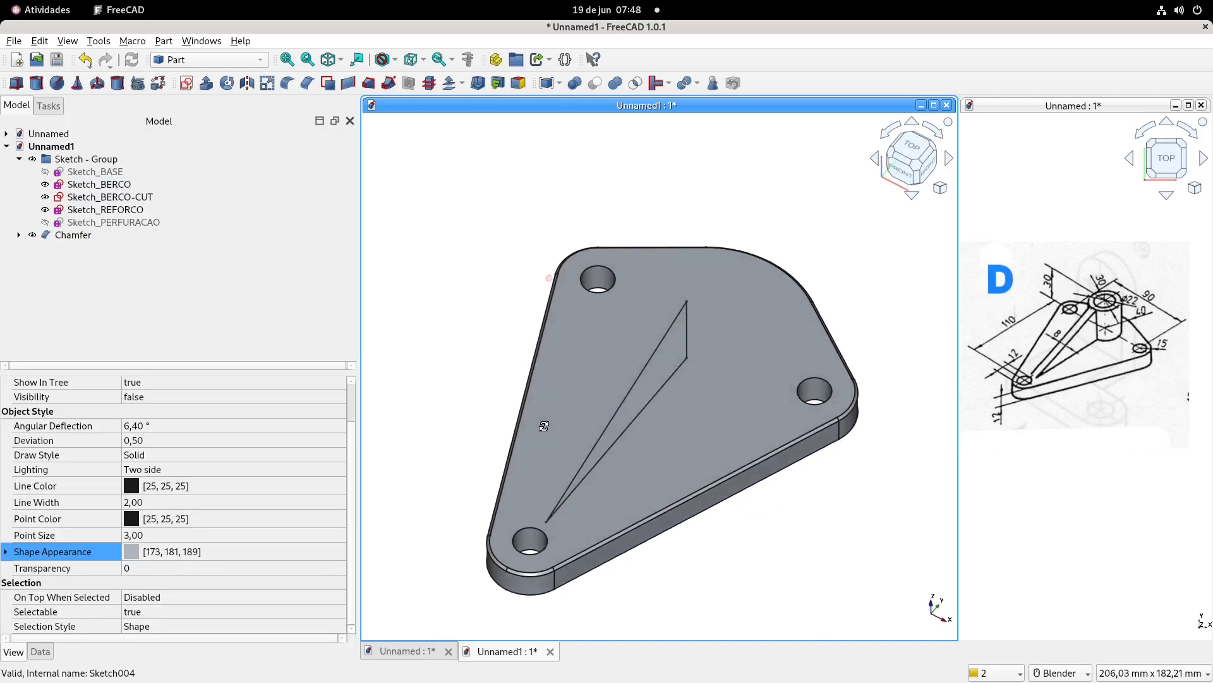
middle_click_drag(631, 387, 631, 322, "shift")
mouse_move(631, 365)
middle_mouse_down()
mouse_move(639, 328)
mouse_move(620, 366)
middle_mouse_up()
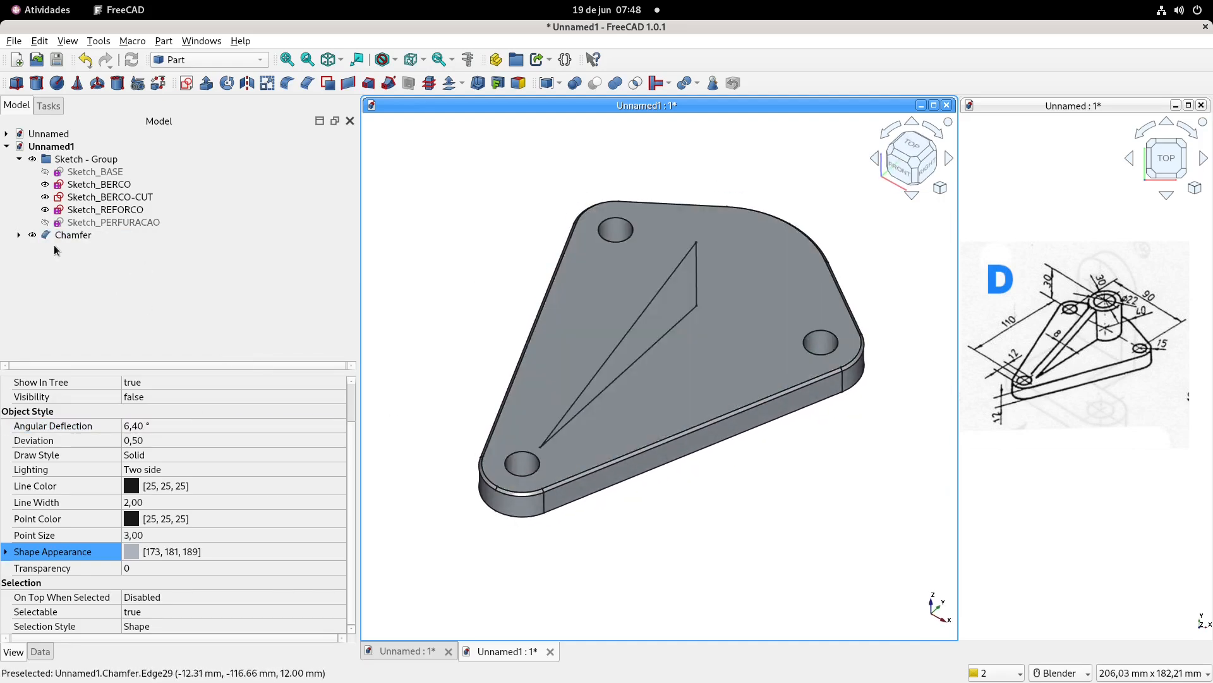
double_click(77, 234)
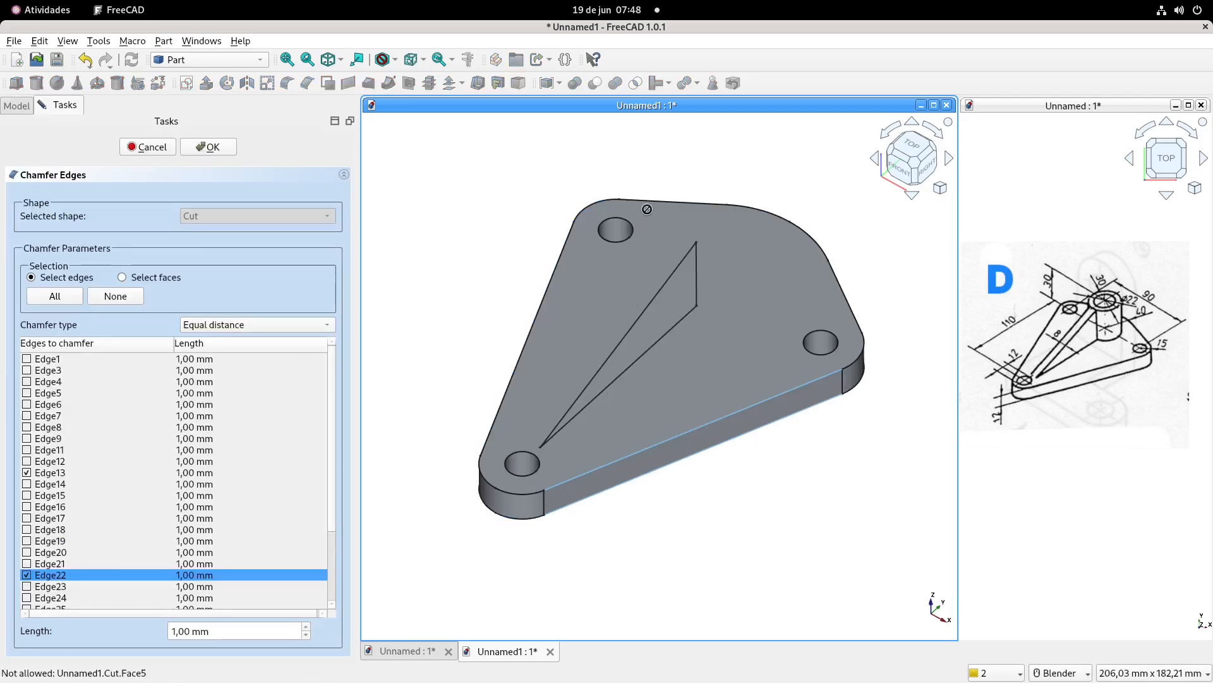
left_click(629, 221)
left_click(833, 335)
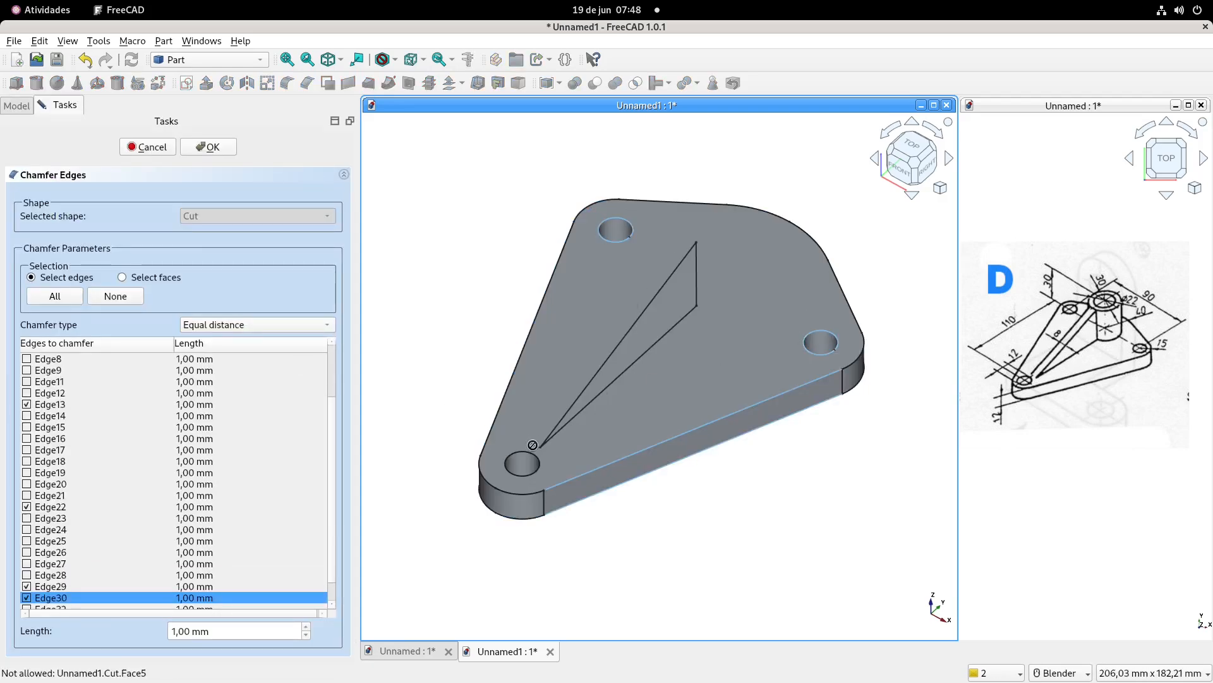
left_click(526, 452)
mouse_move(525, 453)
middle_mouse_down()
mouse_move(674, 377)
mouse_move(534, 454)
middle_mouse_up()
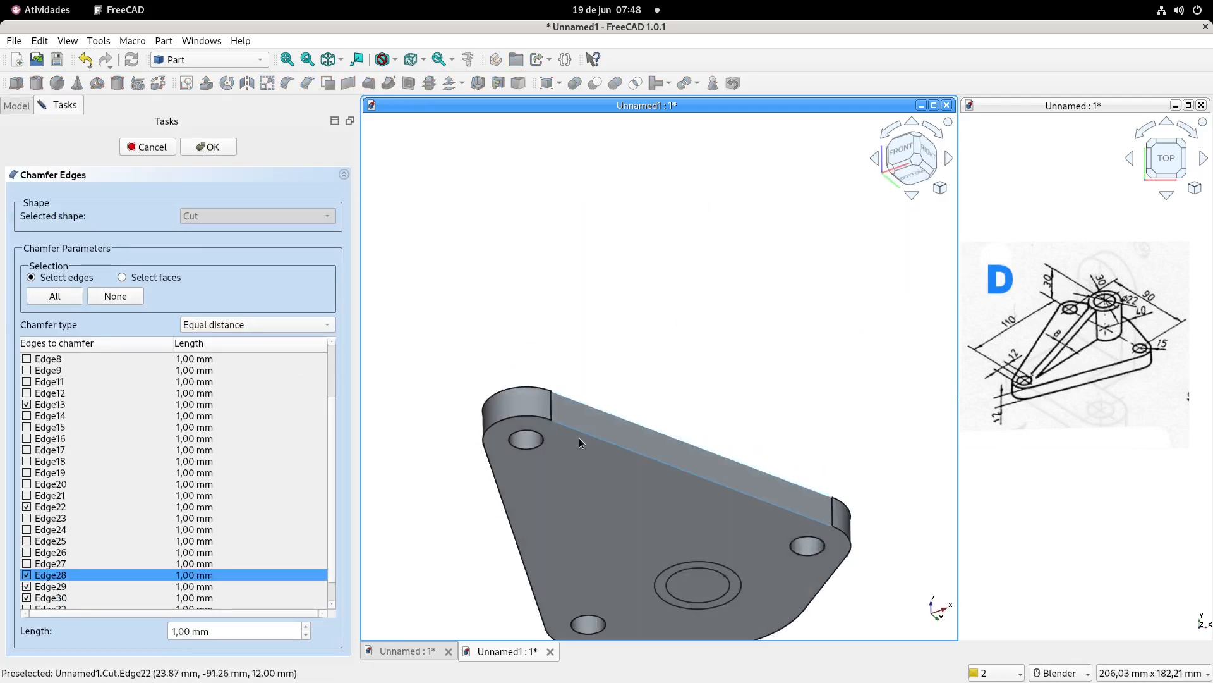
left_click(534, 454)
left_click(803, 539)
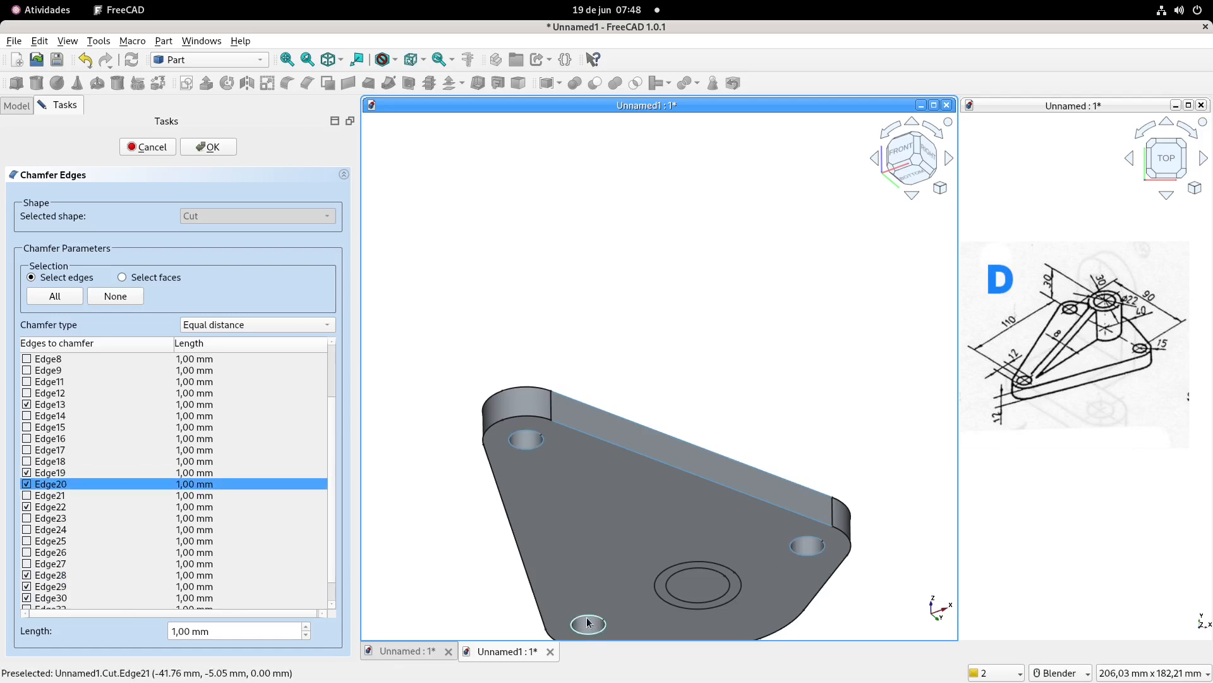
left_click(588, 622)
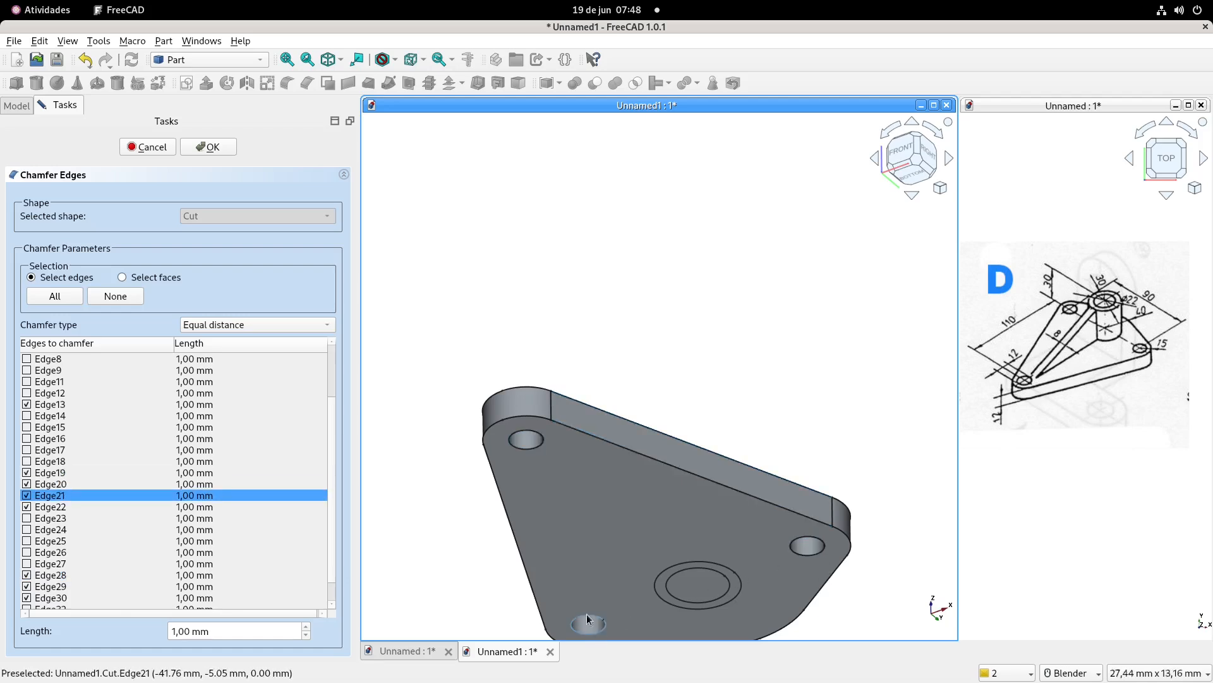
left_click(215, 147)
- Extrude Sketch_BERCO-CUT 12 mm along its normal as a solid
middle_click_drag(622, 273, 685, 380)
middle_click_drag(688, 336, 719, 362)
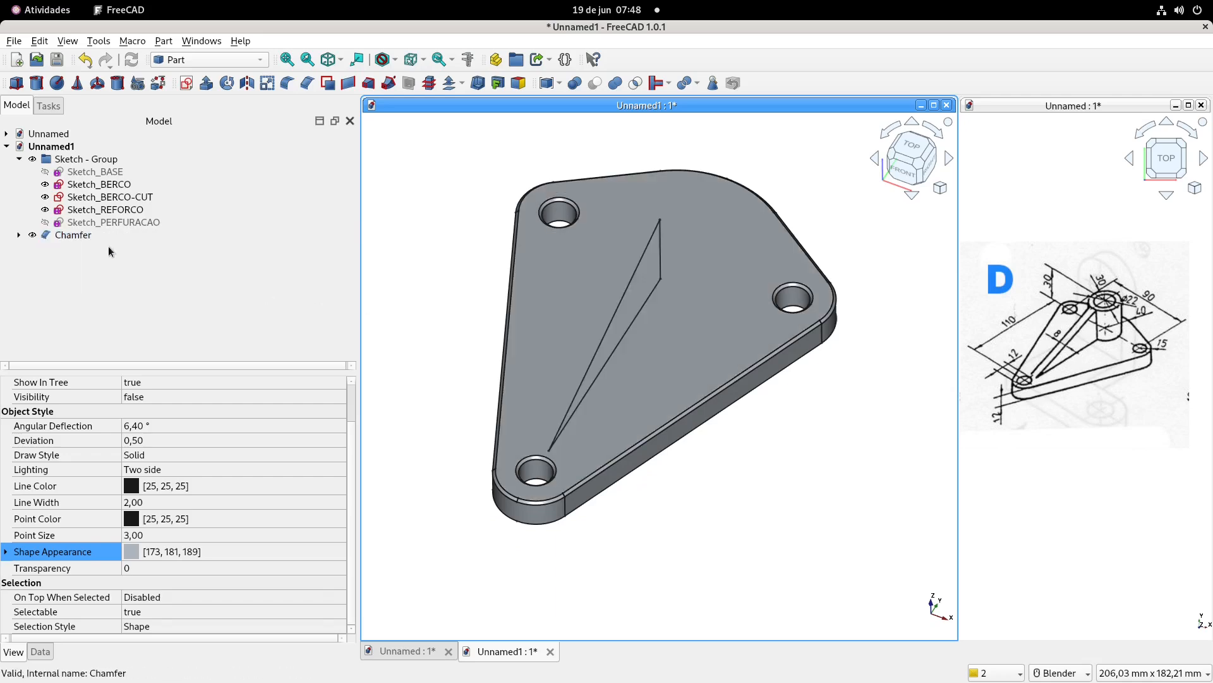
middle_click_drag(499, 341, 488, 358)
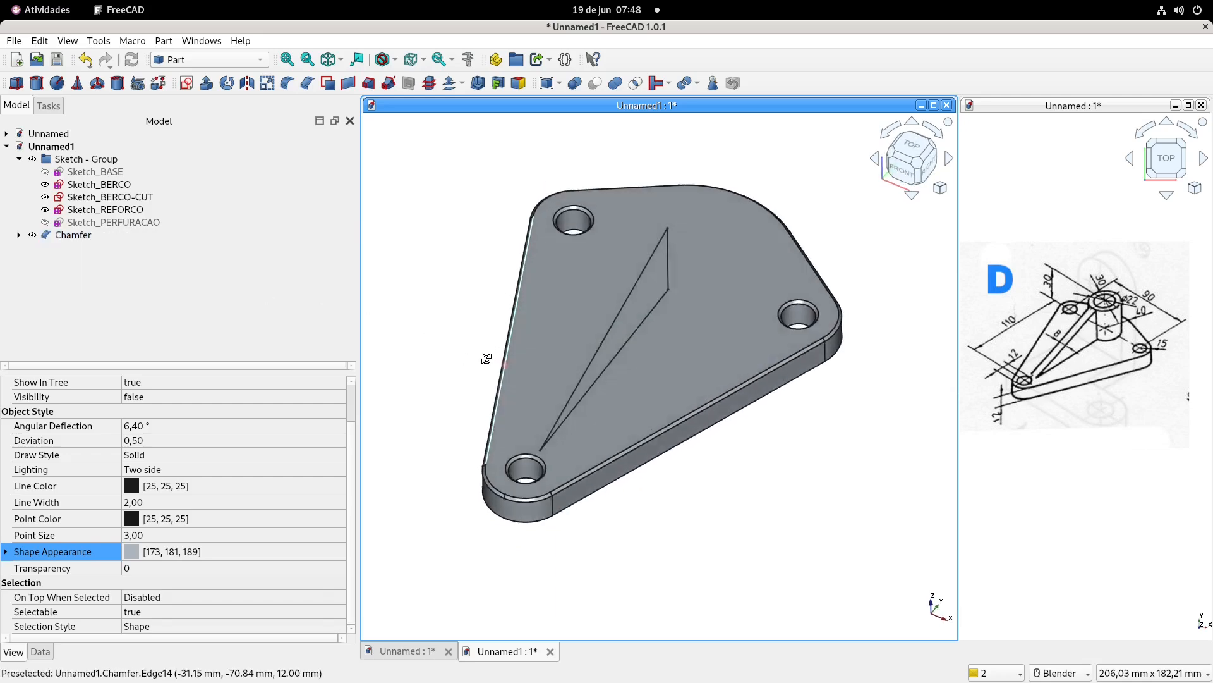
left_click(134, 196)
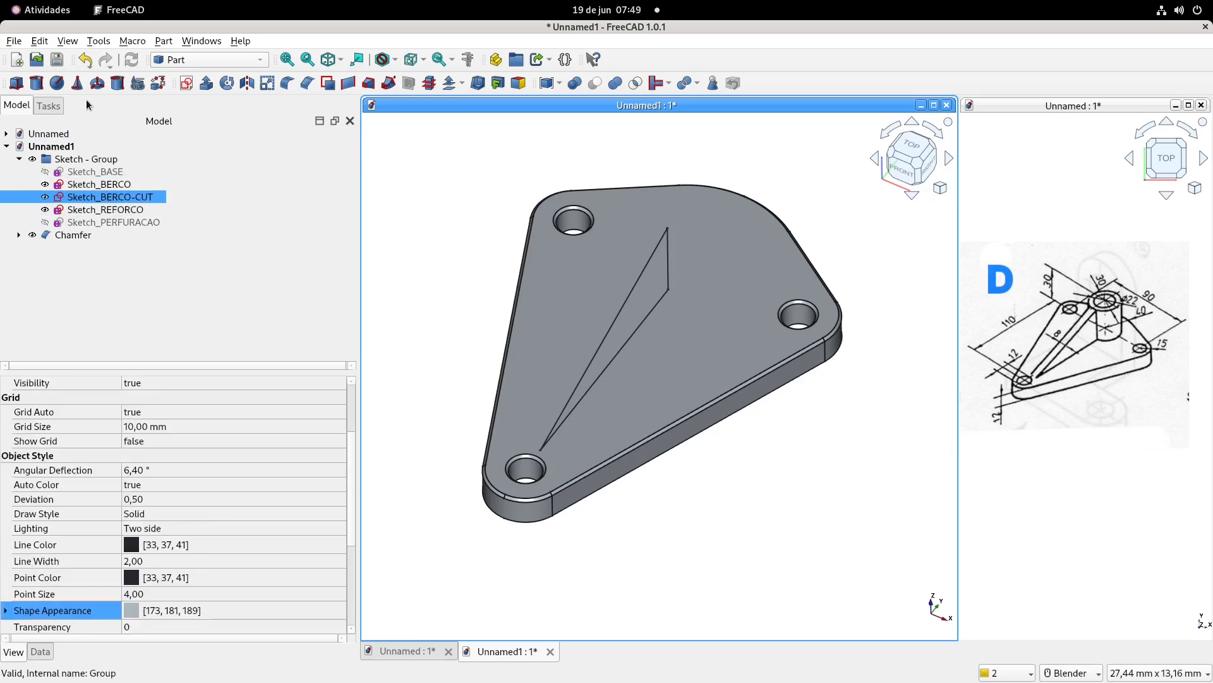
left_click(206, 83)
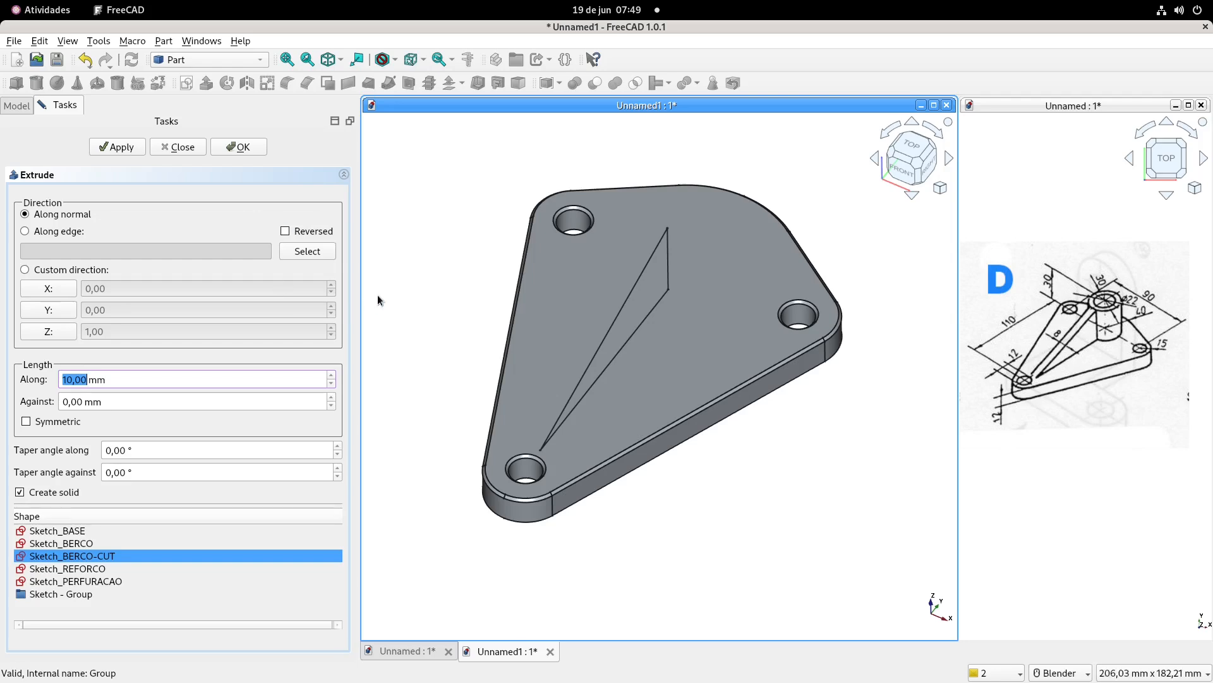
type("12")
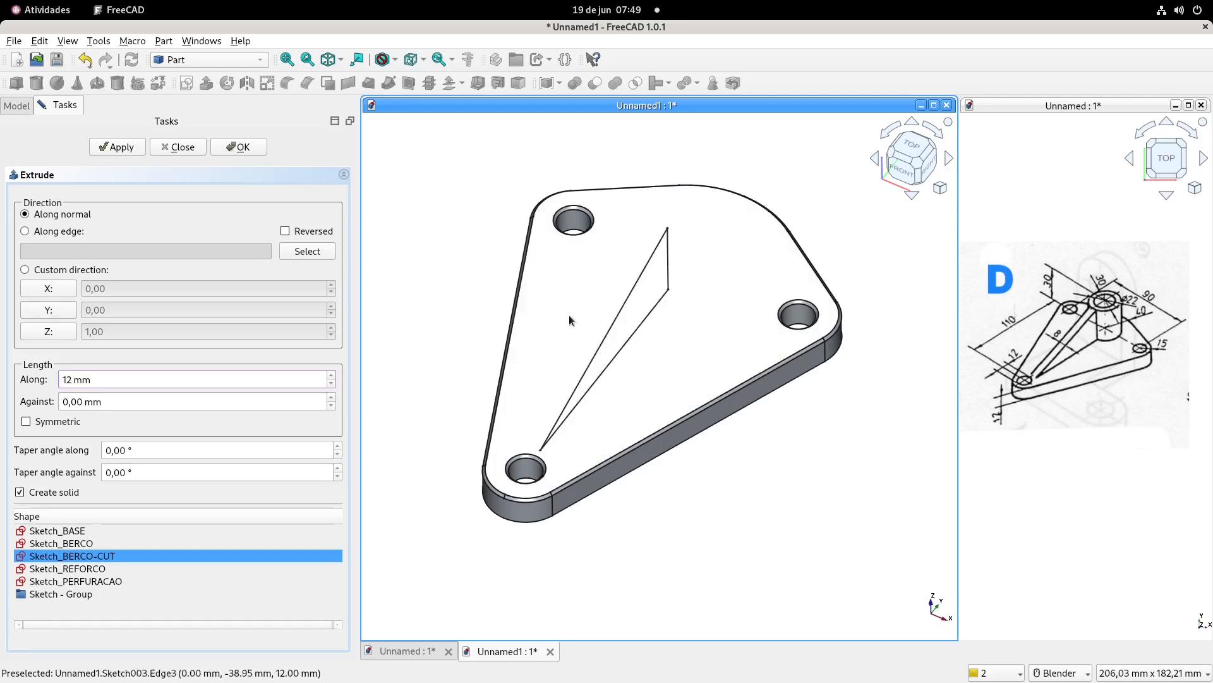
left_click(239, 147)
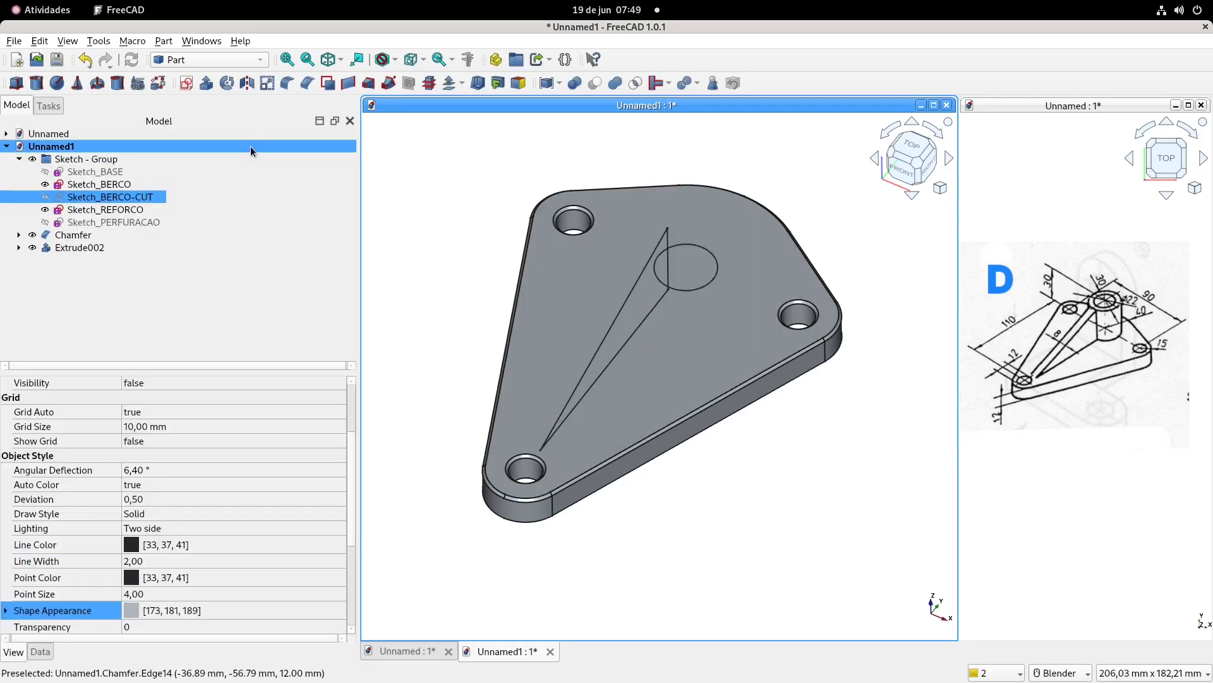
left_click(76, 235)
left_click(79, 247, "ctrl")
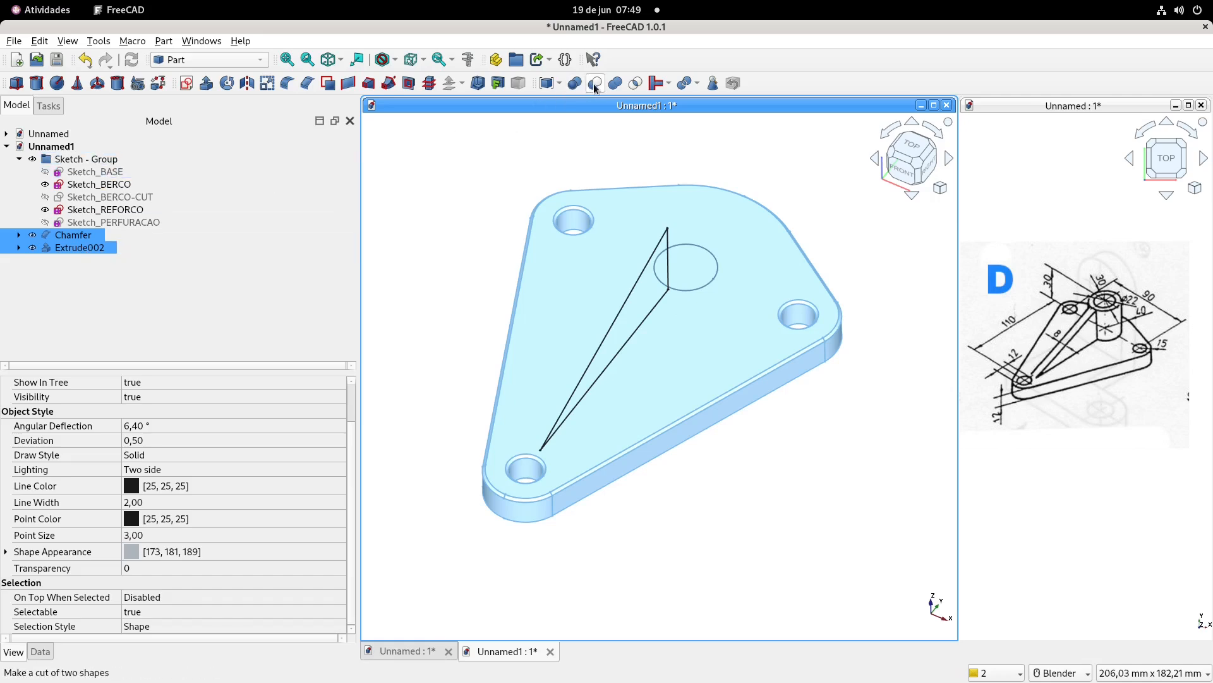
left_click(430, 238)
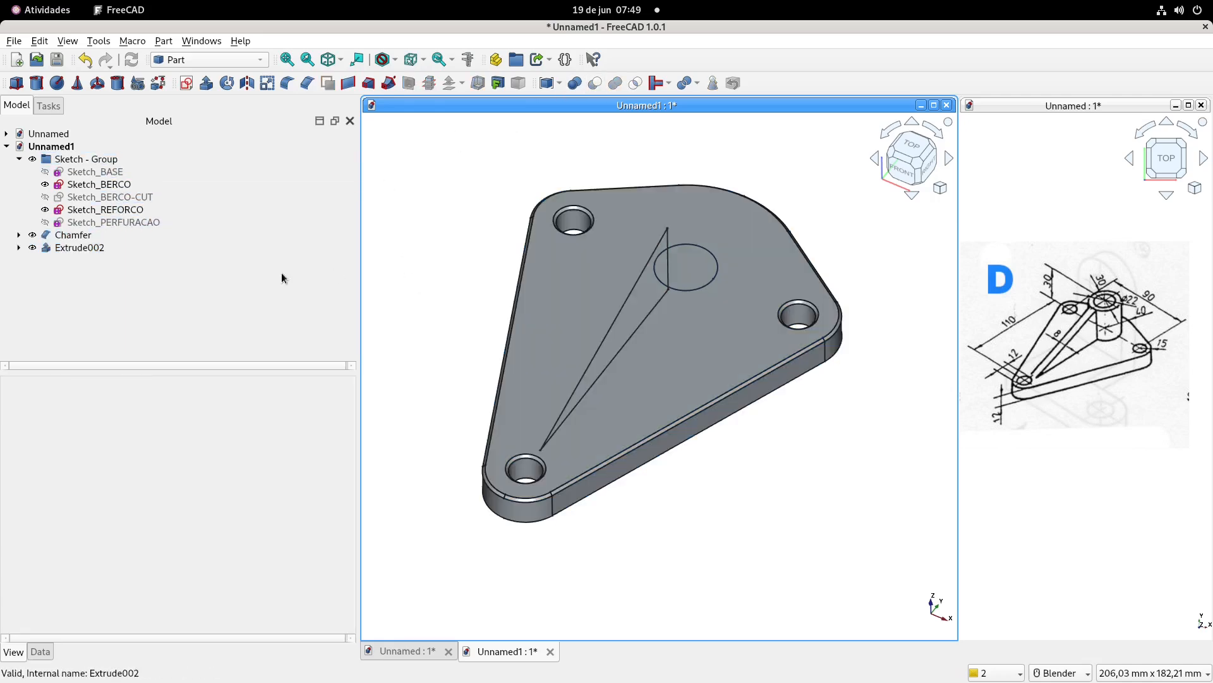
left_click(78, 235)
left_click(91, 264)
left_click(78, 249)
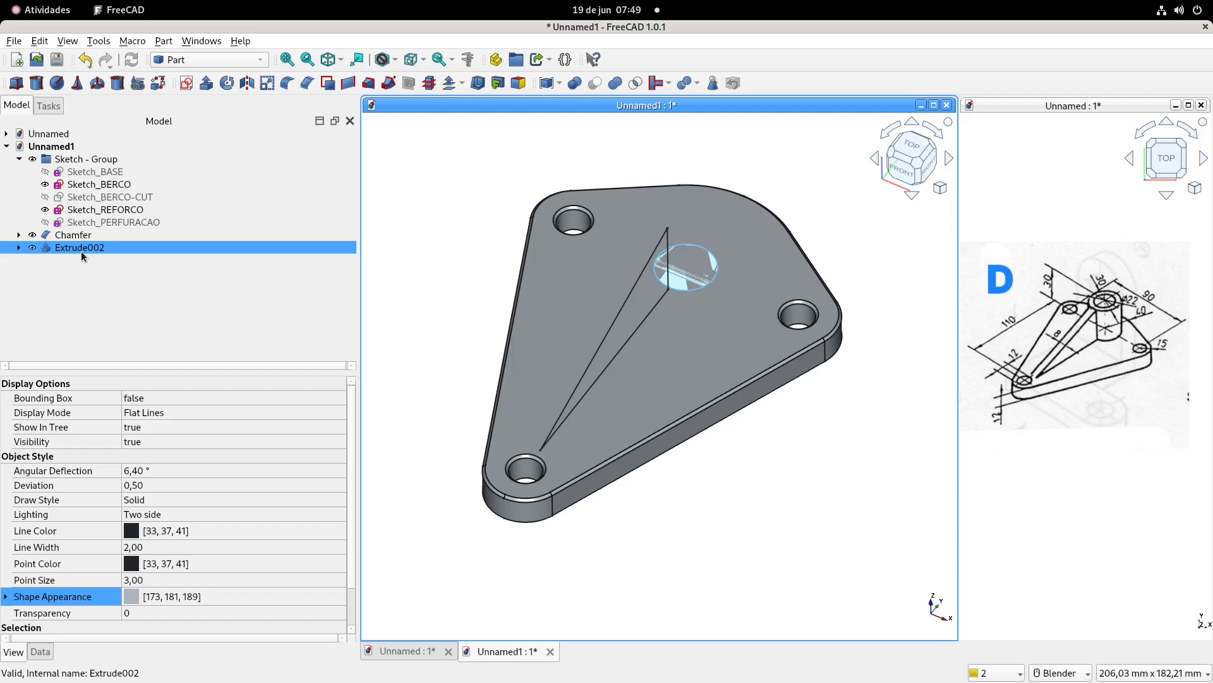
left_click(73, 235, "ctrl")
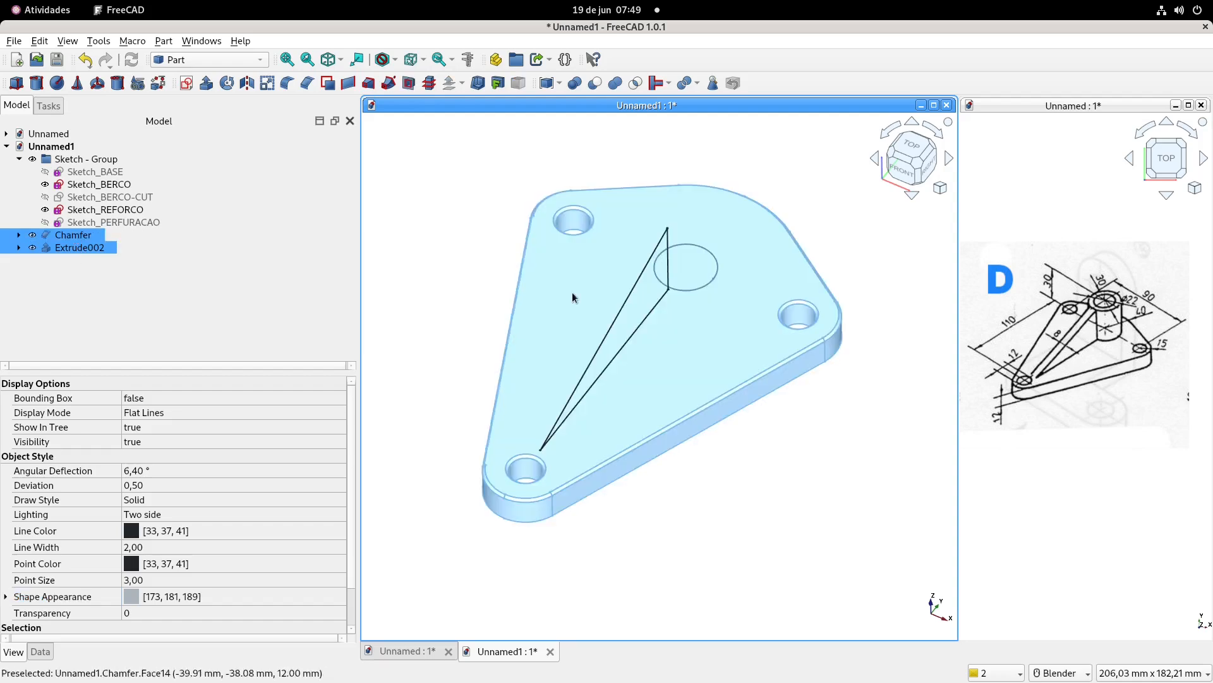
left_click(595, 84)
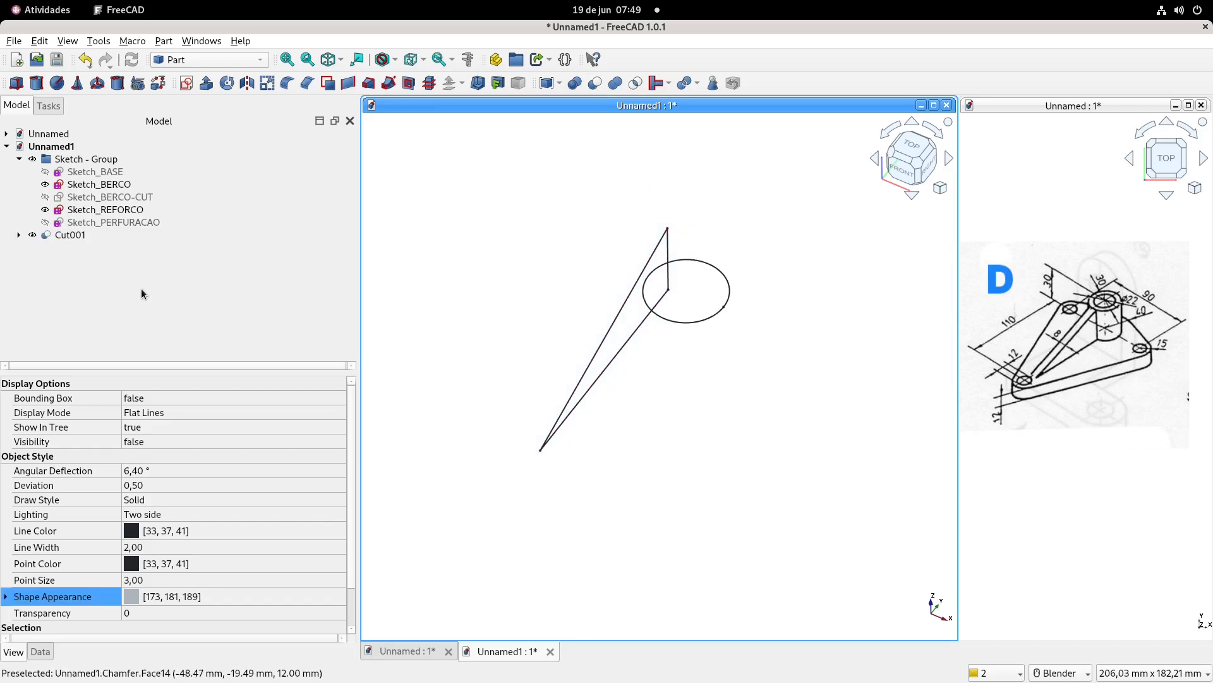
key("ctrl+z")
- Cut the Extrude002 cylinder from the chamfered base plate to open the central hole
left_click(115, 248)
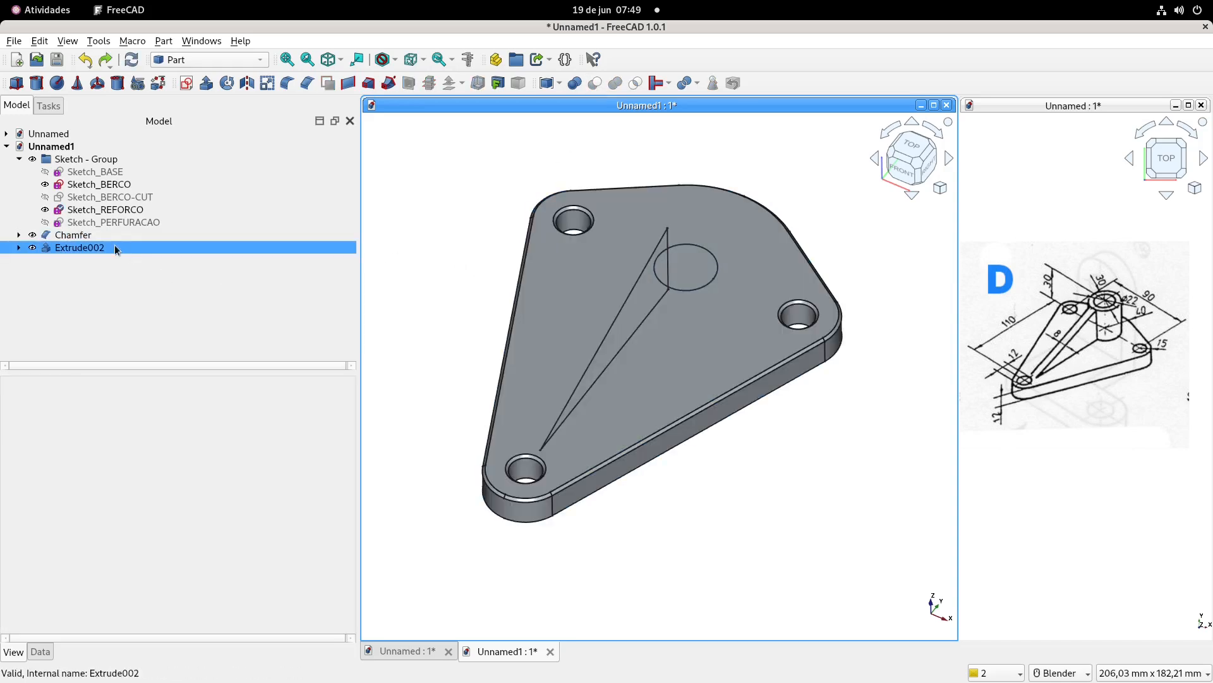
left_click(86, 236)
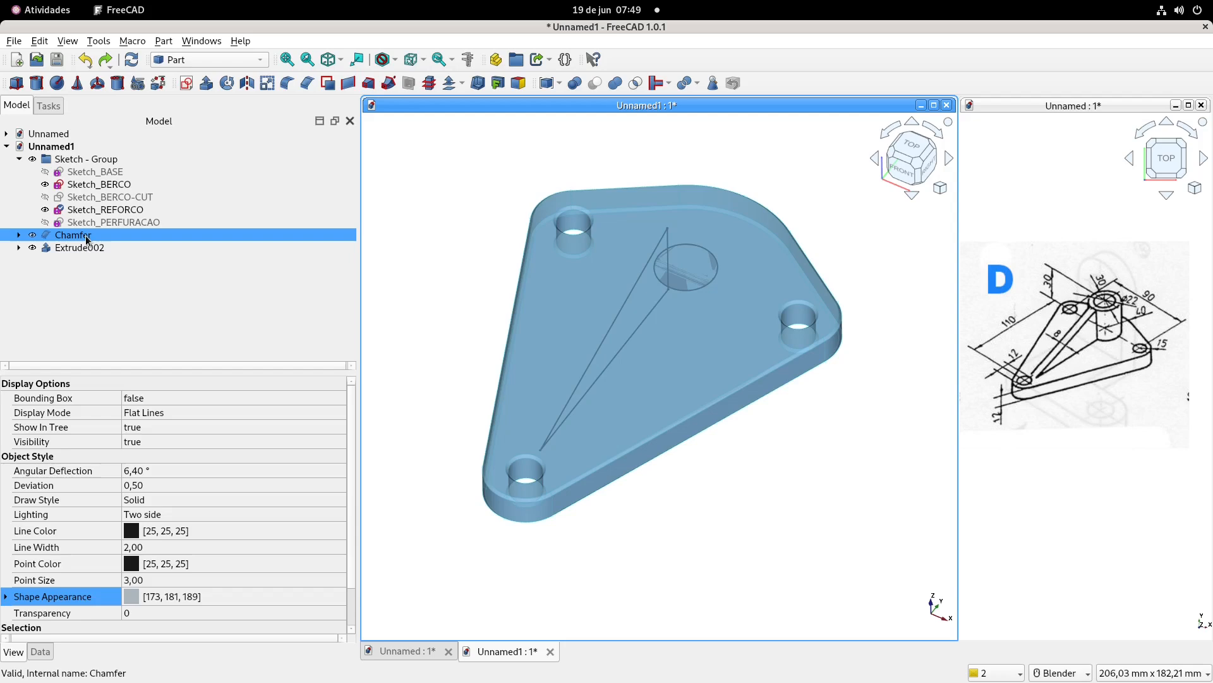
left_click(89, 250, "ctrl")
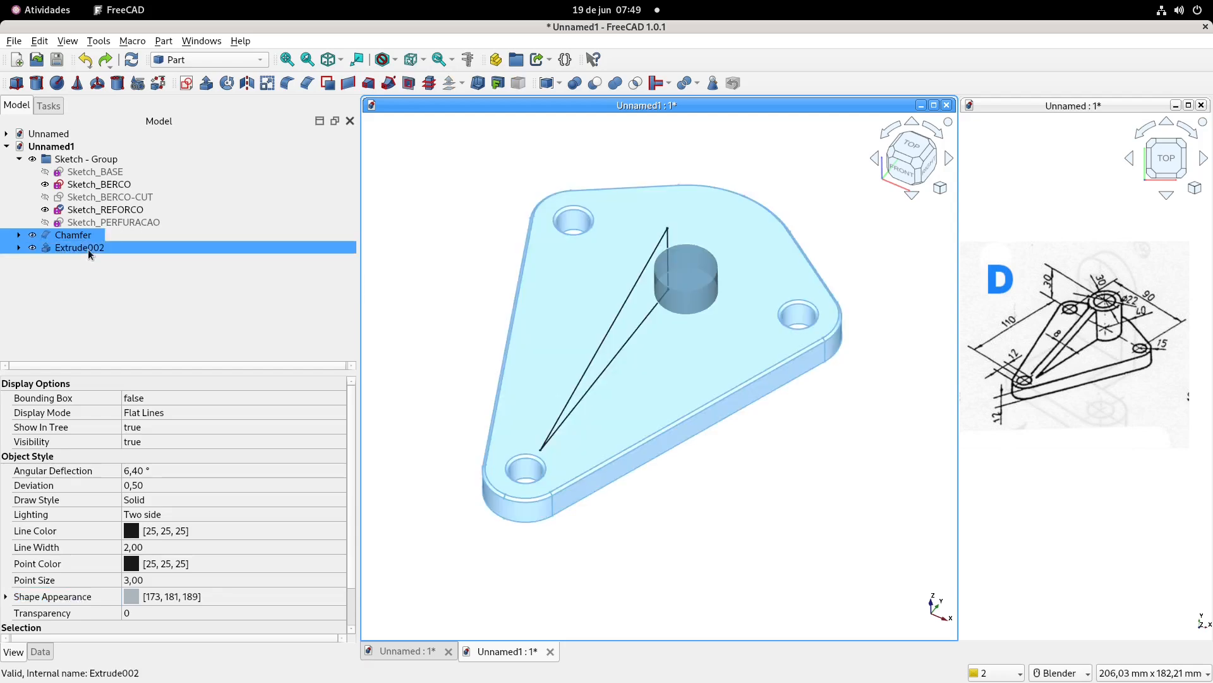
left_click(589, 85)
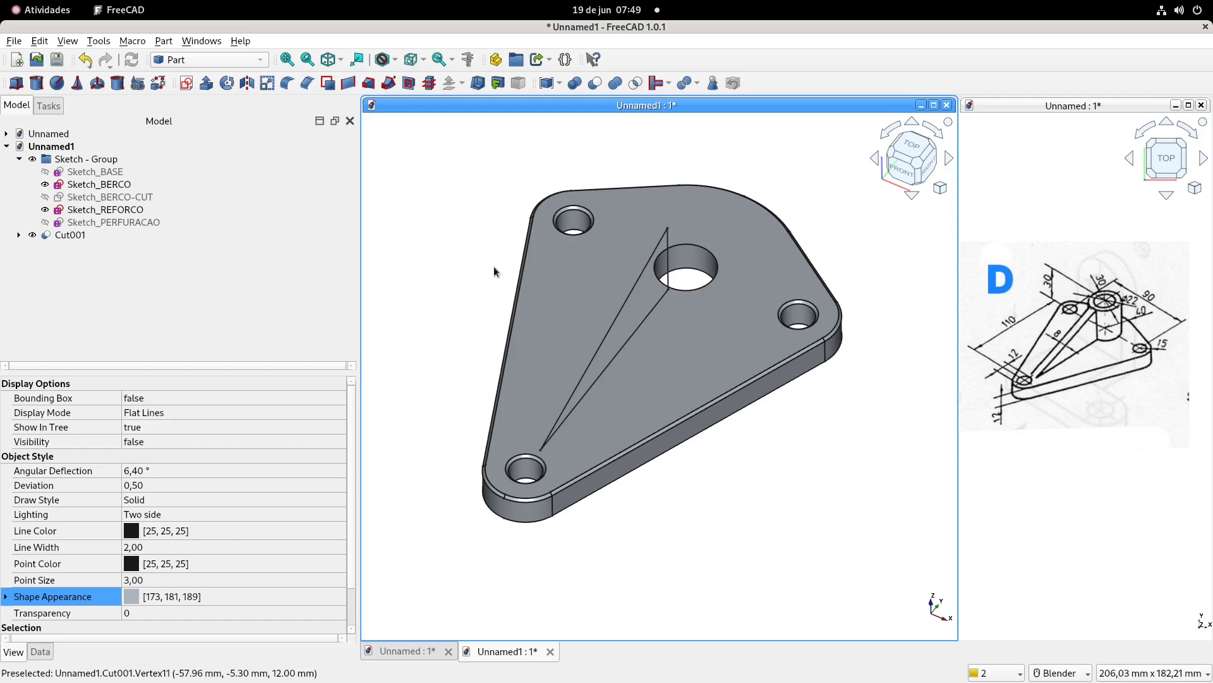
- Chamfer the central hole's edge on the underside of the base plate with an equal distance of 1 mm
middle_click_drag(714, 341, 728, 471)
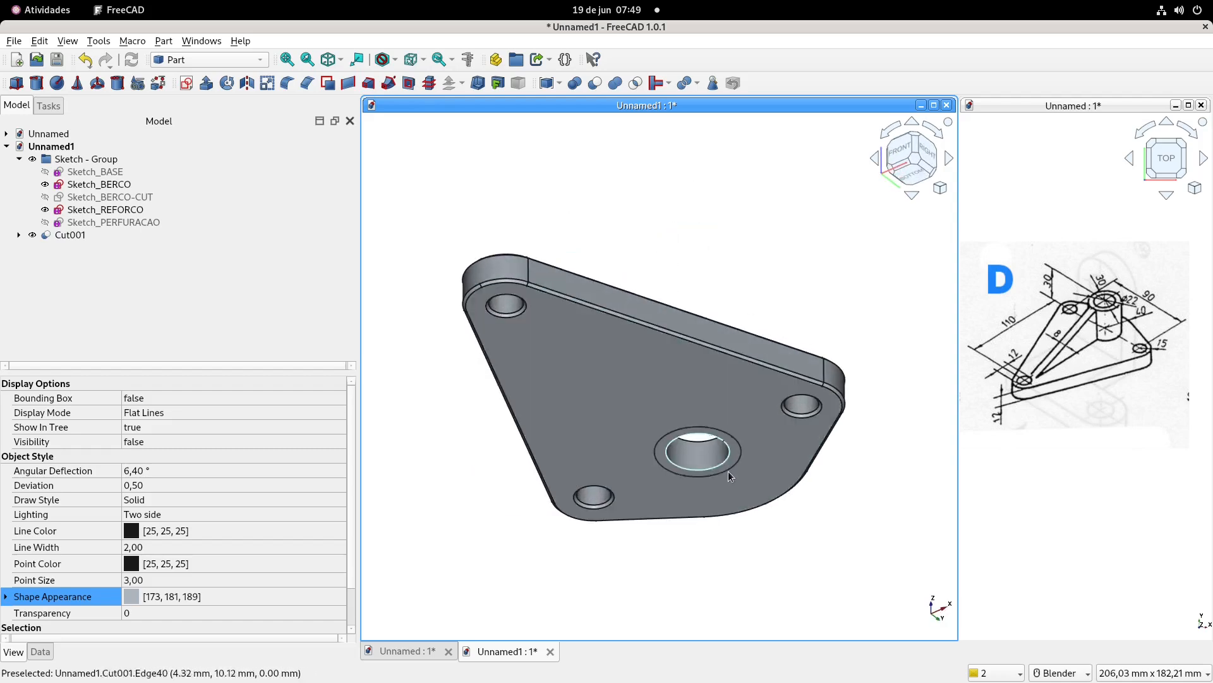
left_click(697, 467)
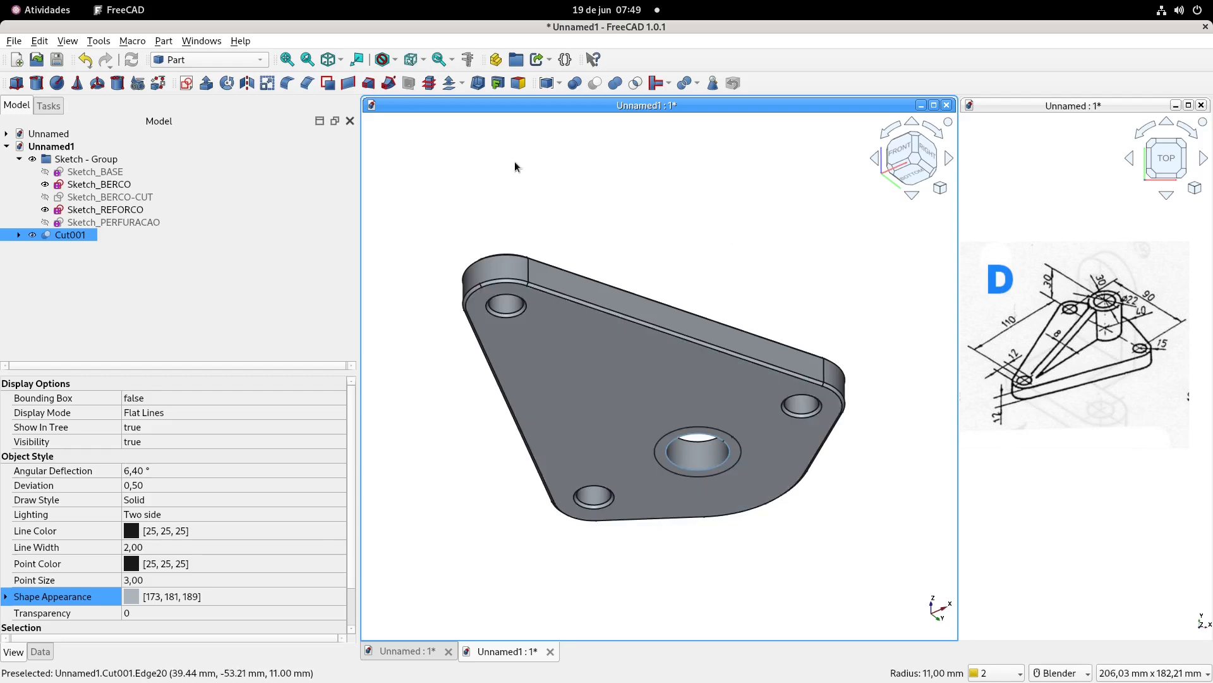
left_click(307, 82)
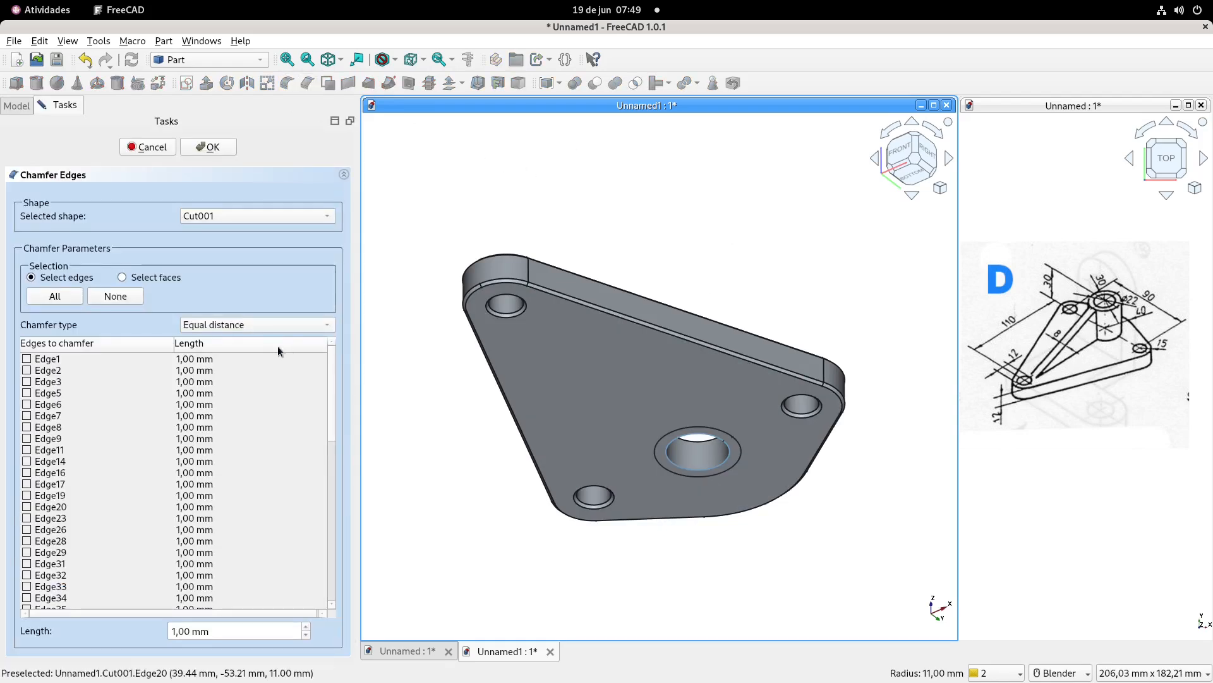
left_click(211, 149)
middle_click_drag(598, 332, 632, 259)
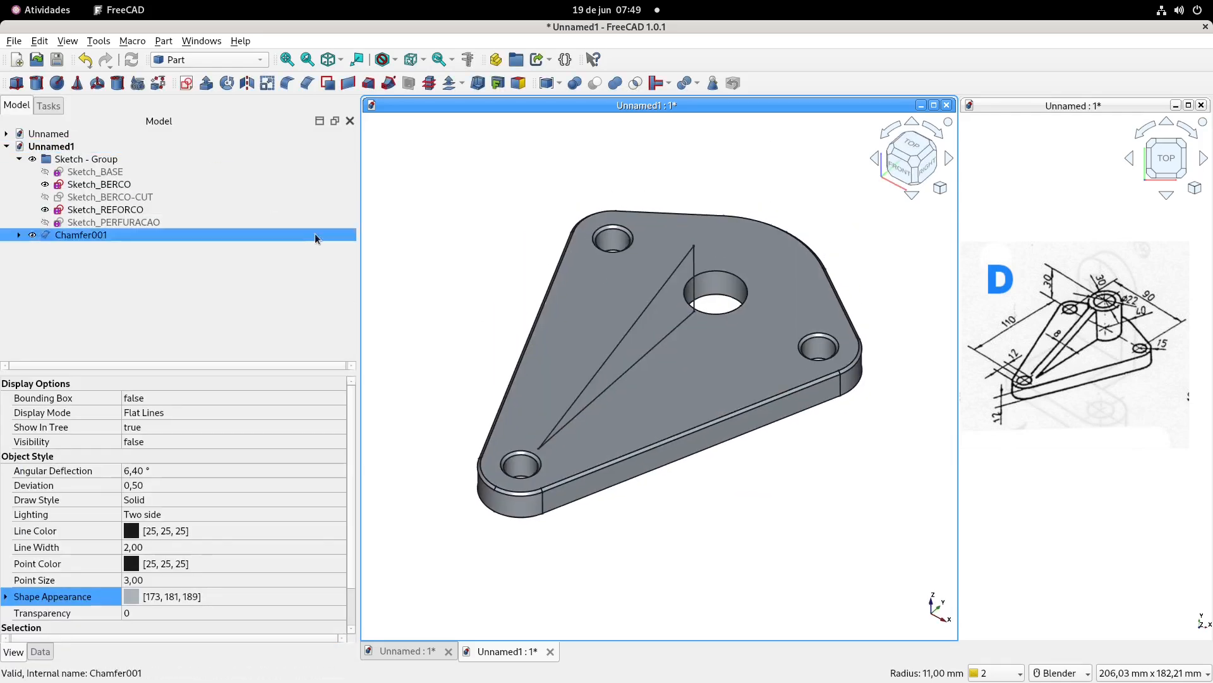
- Rename the chamfered base plate as part-BASE
left_click(95, 235)
left_click(93, 235)
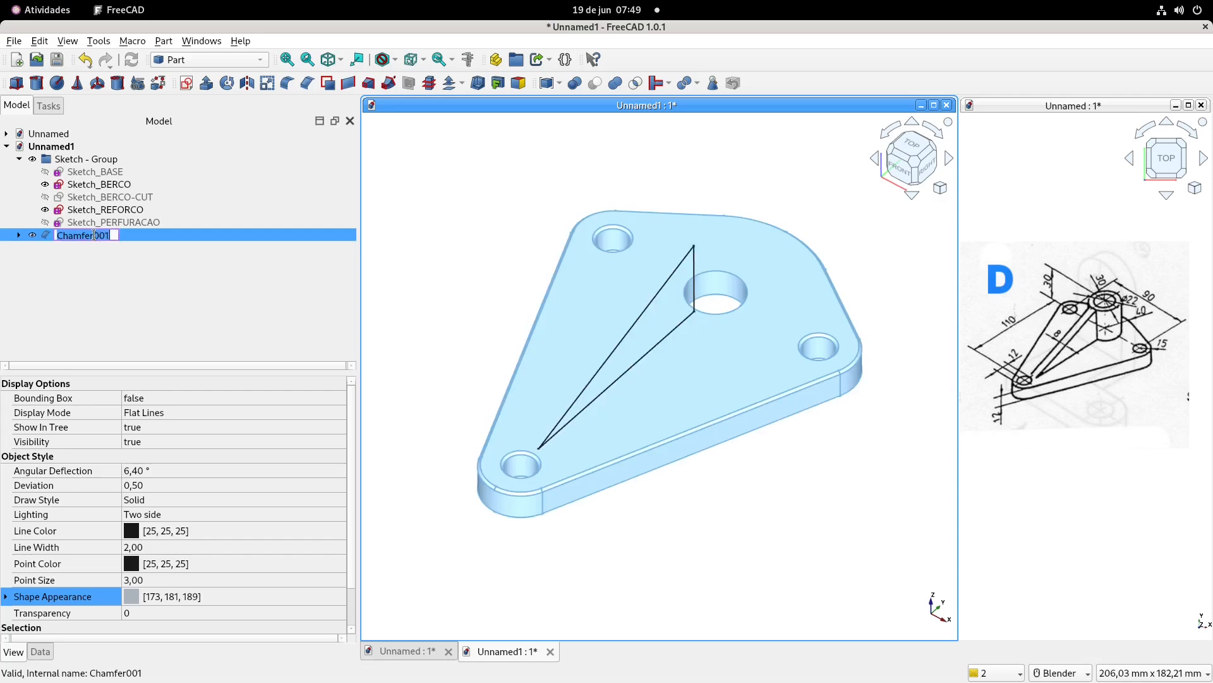
type("pa")
key("Return")
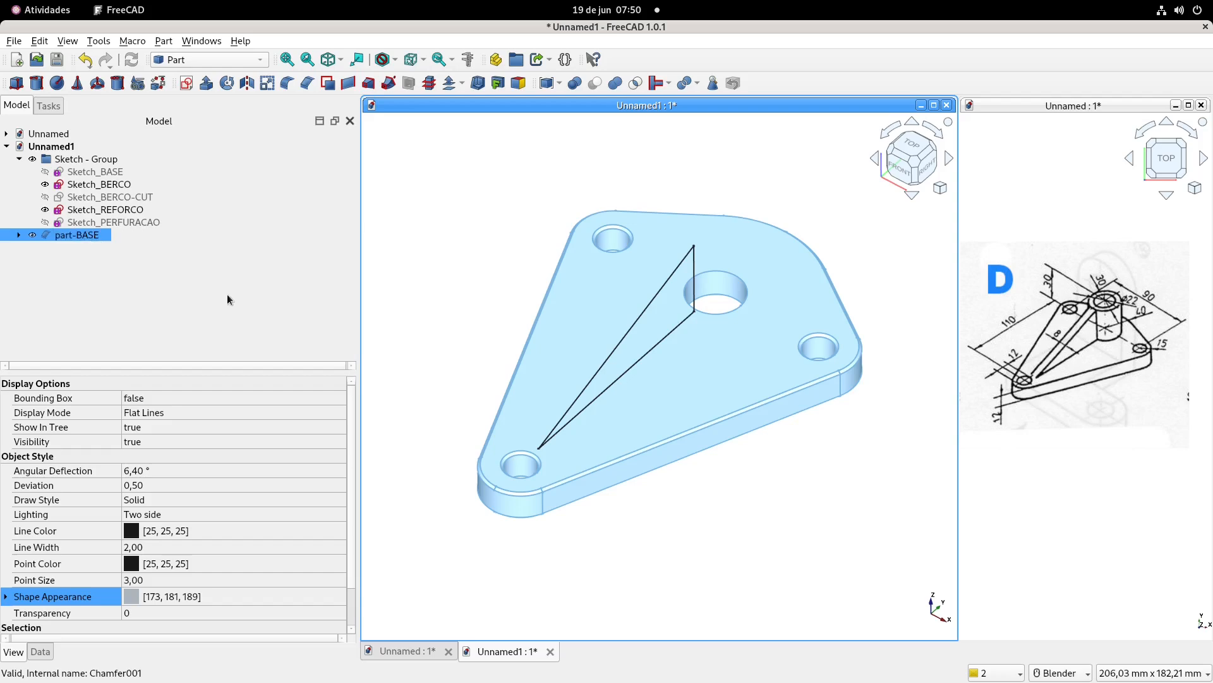
- Set the transparency of part-BASE to 25 and its shape appearance to green #55aa00
left_click(138, 617)
type("25")
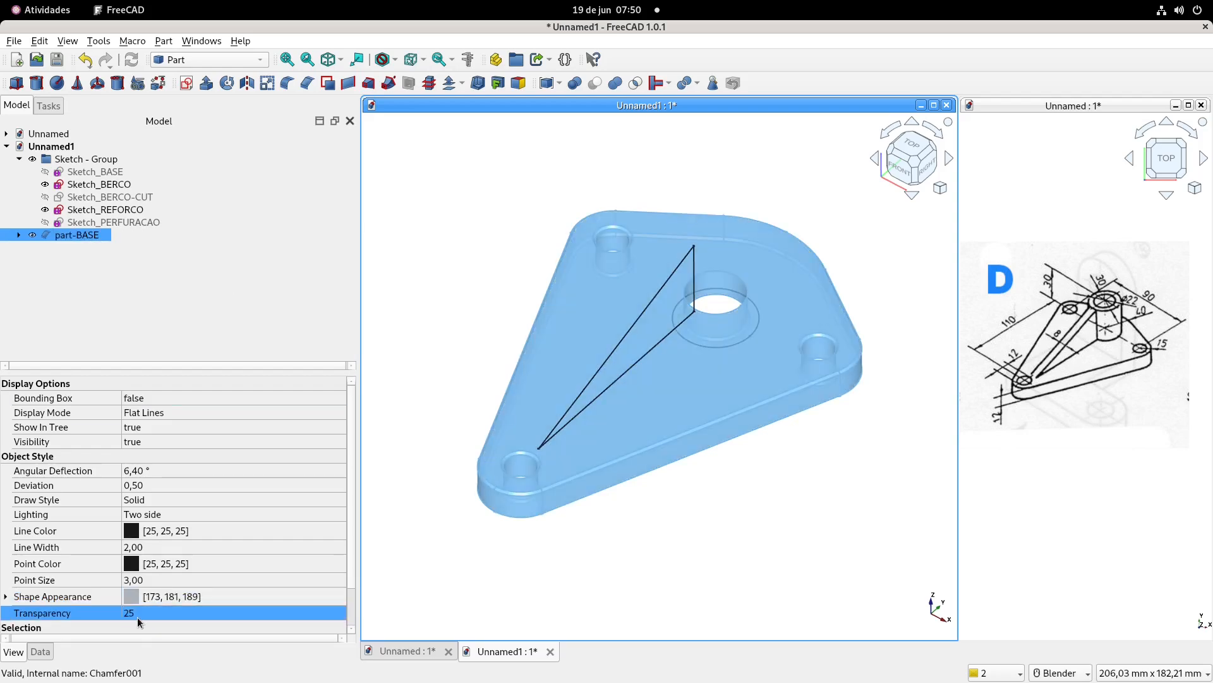
left_click(135, 598)
left_click(243, 597)
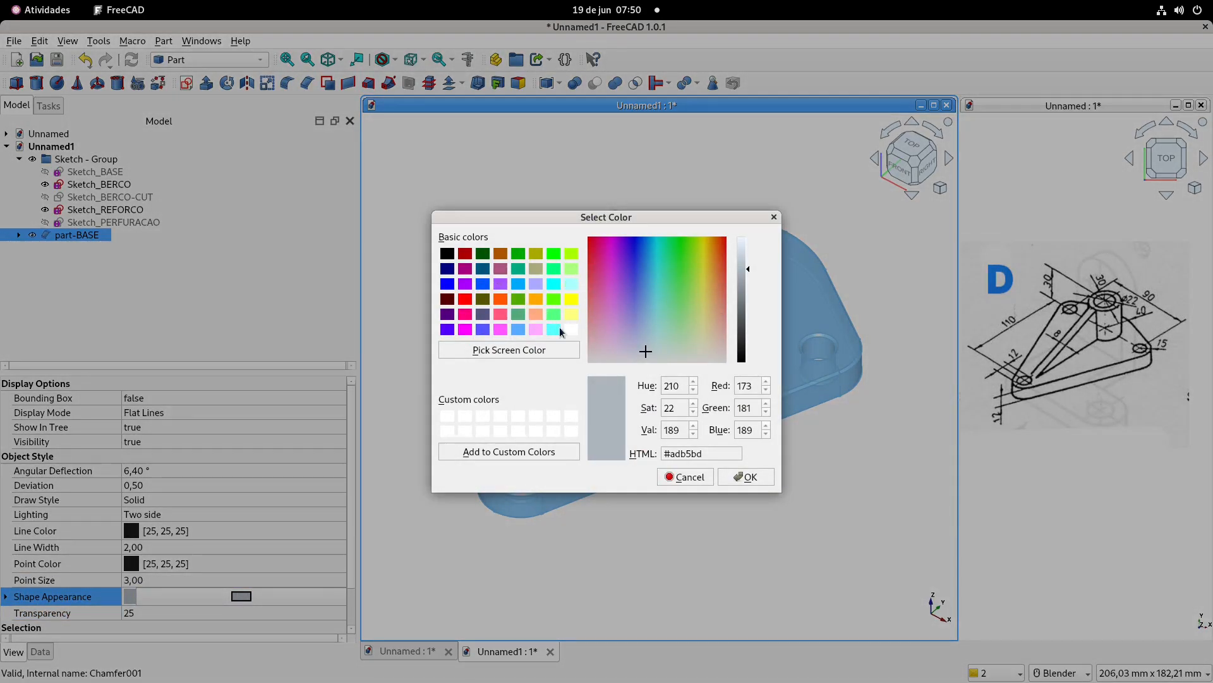
left_click(522, 298)
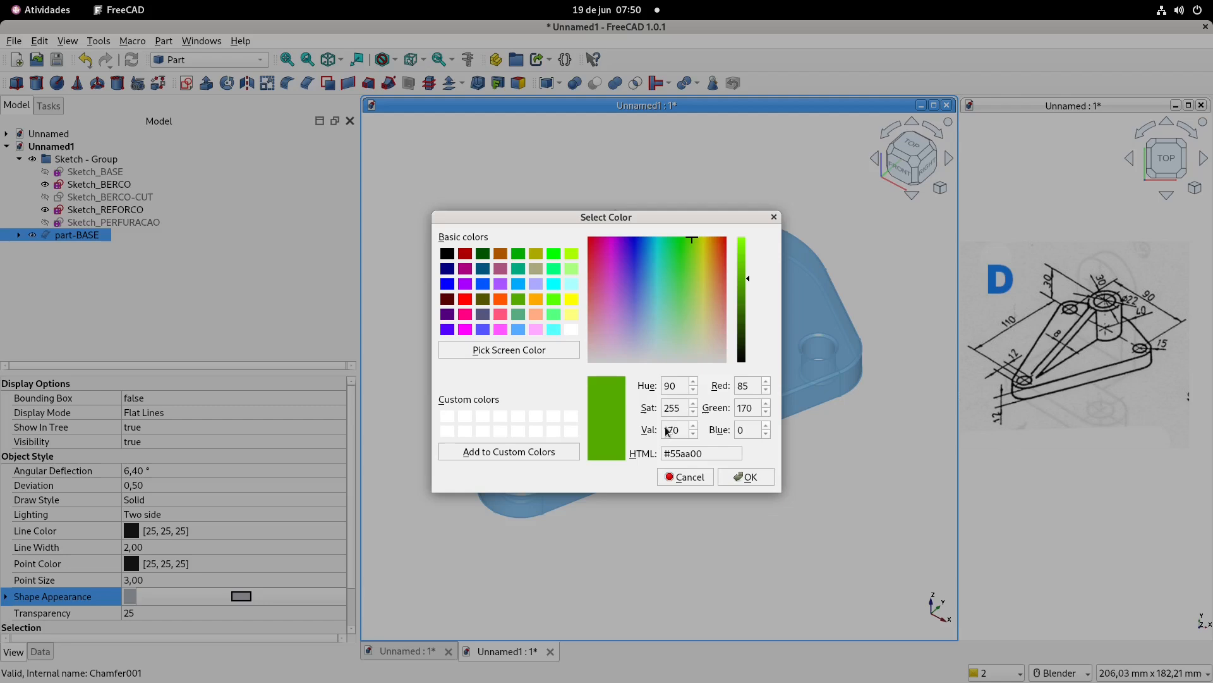
left_click(758, 477)
left_click(746, 467)
middle_click_drag(686, 316, 695, 335, "shift")
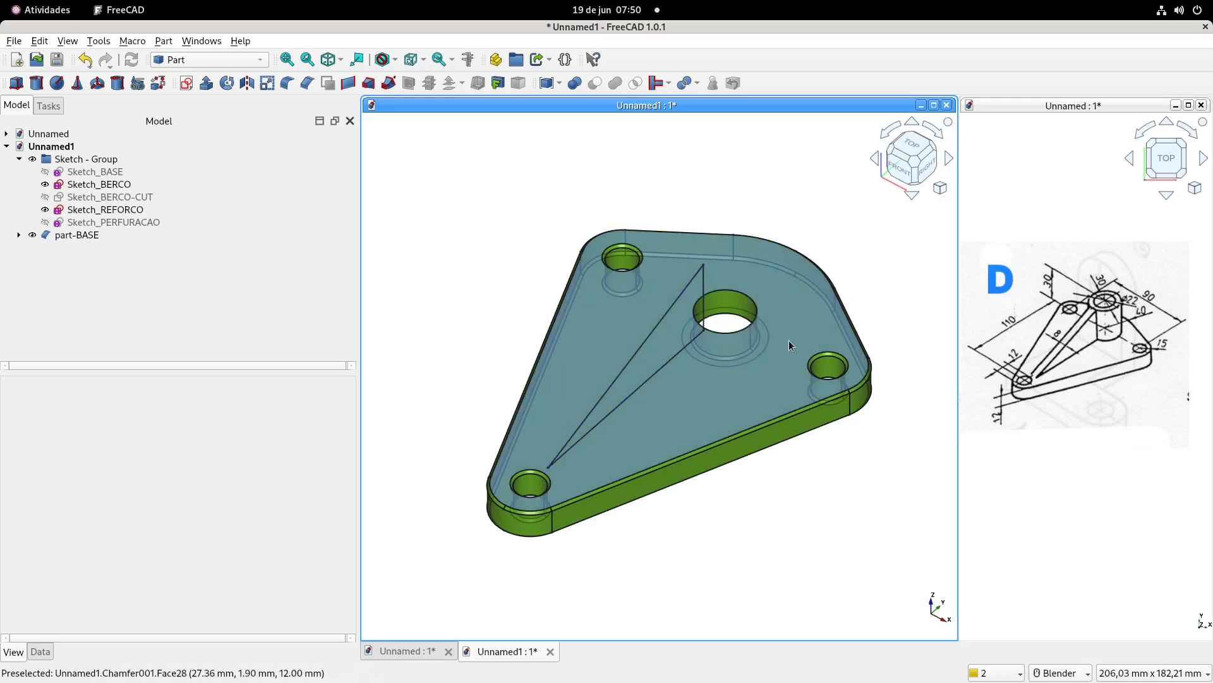
- Hide part-BASE and extrude Sketch_BERCO 30 mm along its normal as a solid
left_click(78, 235)
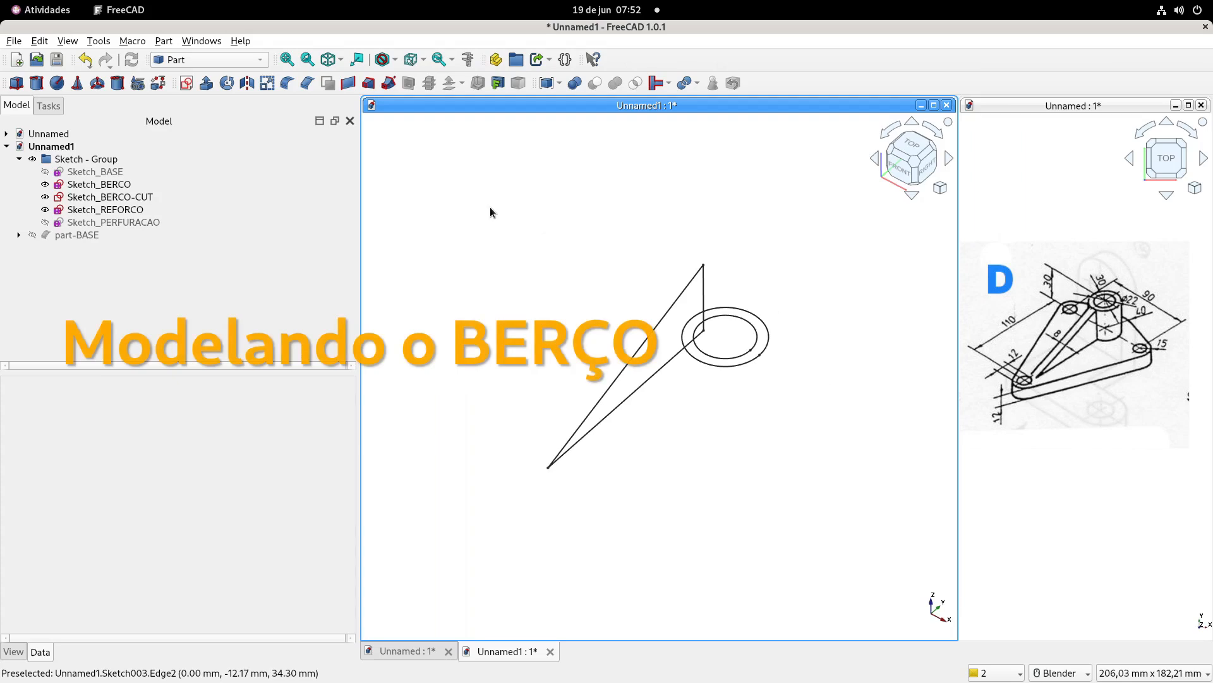
left_click(111, 185)
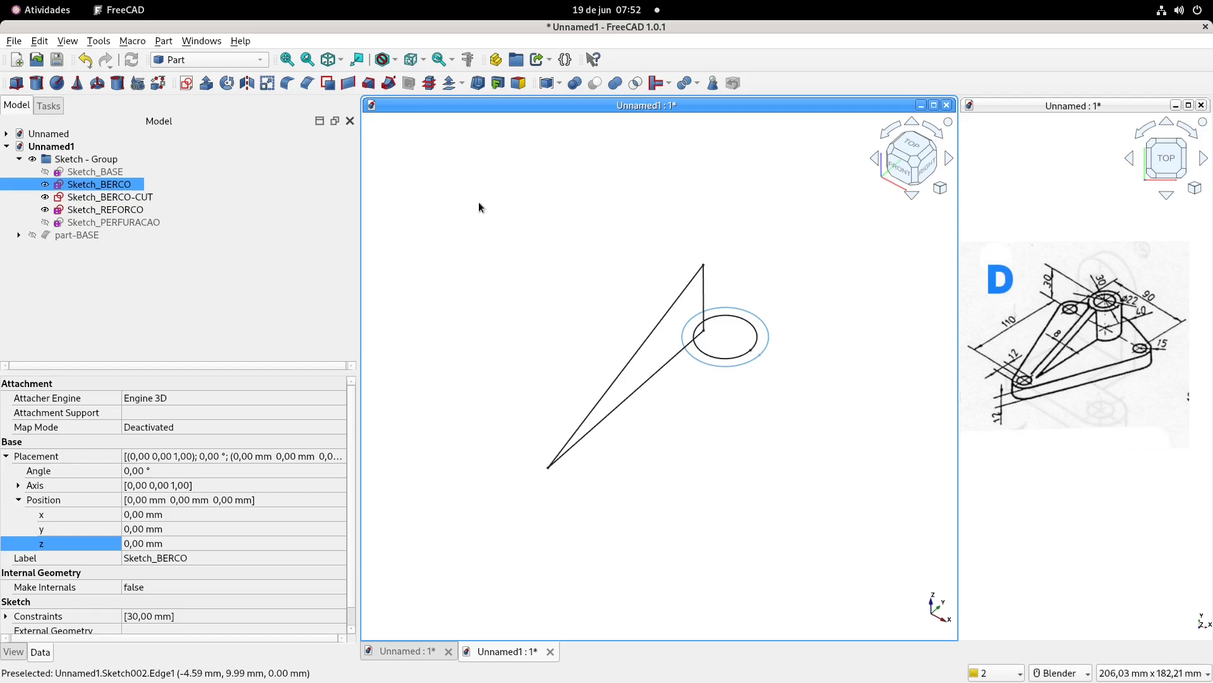
left_click(206, 83)
type("30")
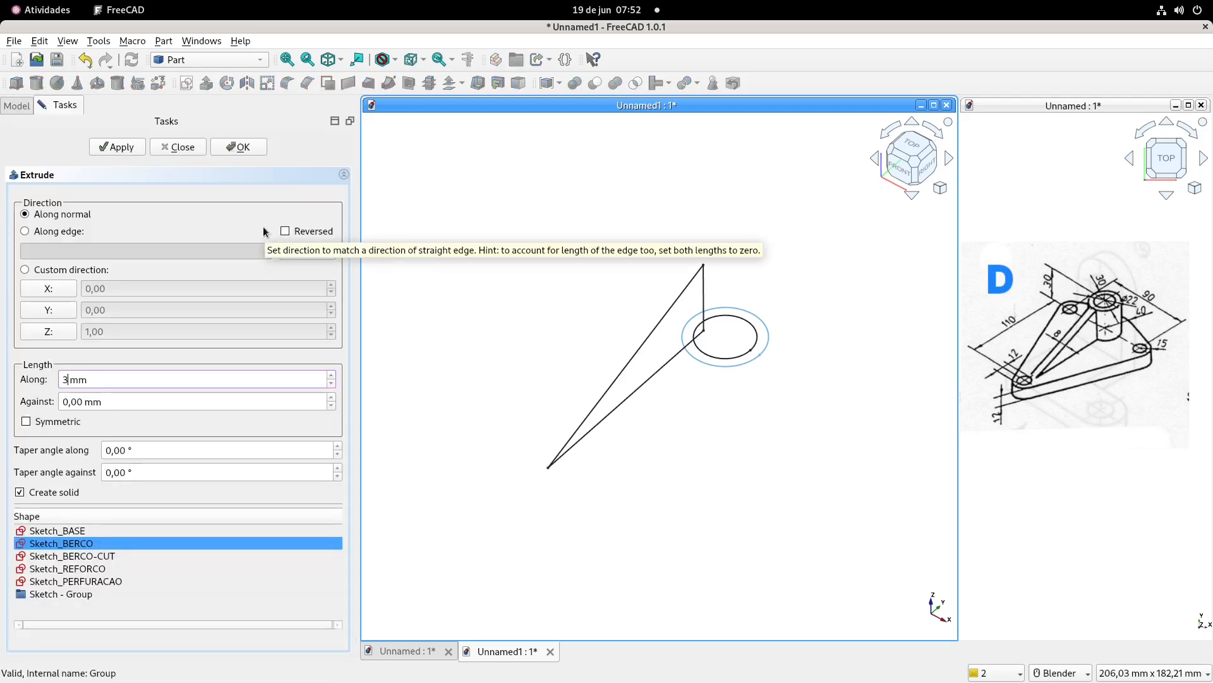
key("Return")
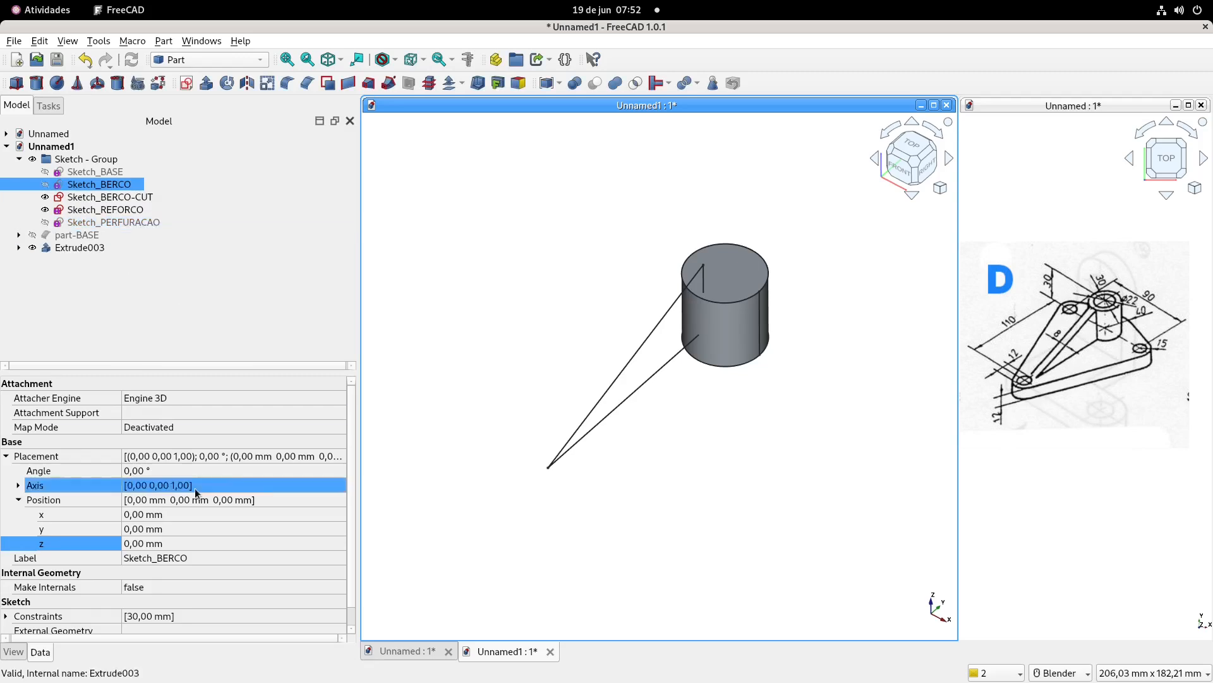
- Set the z position of the extruded Sketch_BERCO cylinder to 12 mm
left_click(75, 249)
left_click(128, 486)
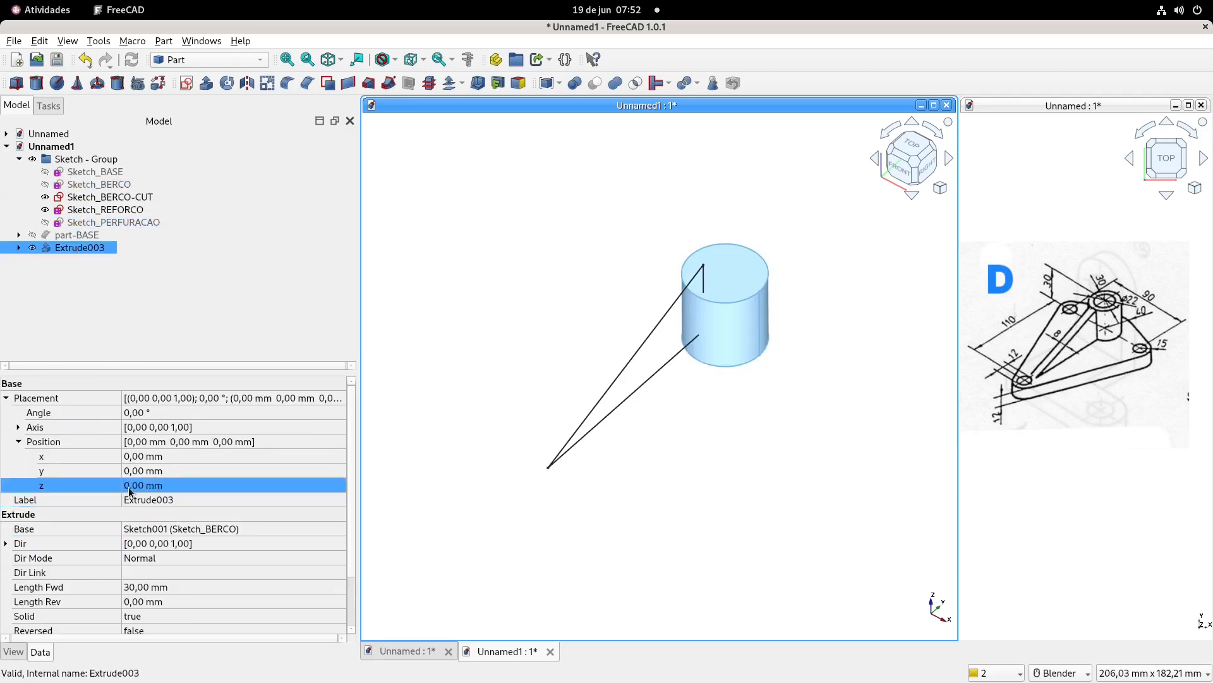
left_click(192, 488)
type("1")
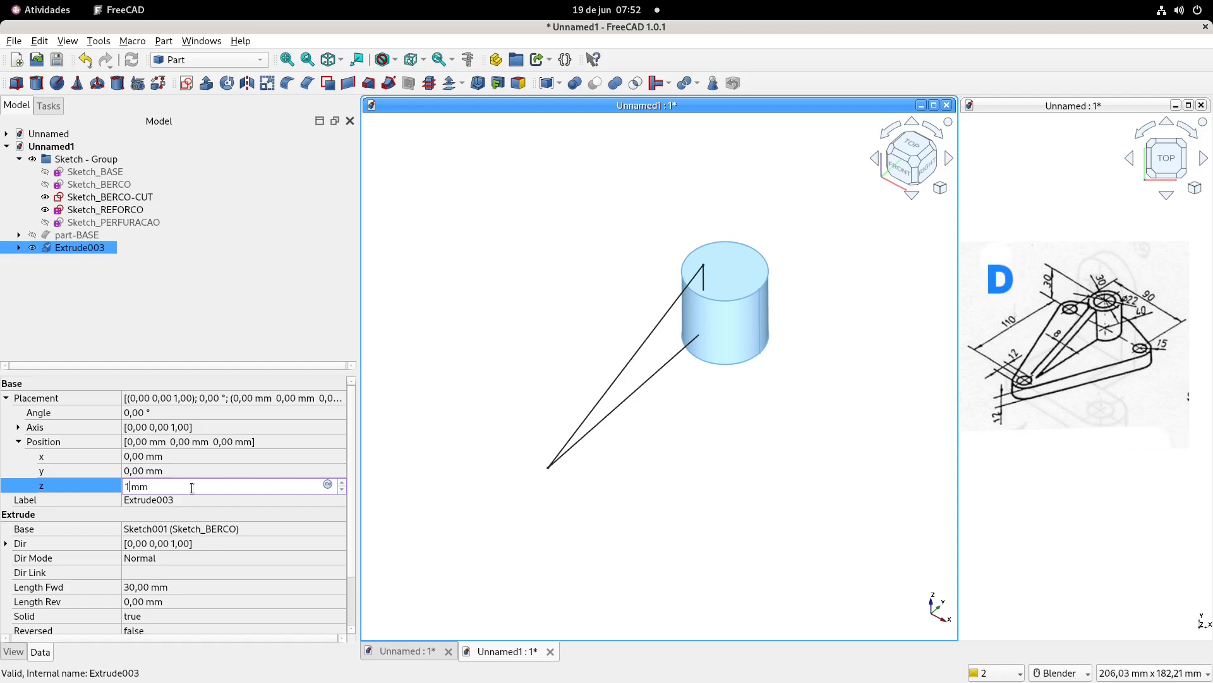
key("Return")
left_click(468, 252)
- Show part-BASE temporarily to check how the boss cylinder sits on the plate, and hide it again
left_click(76, 235)
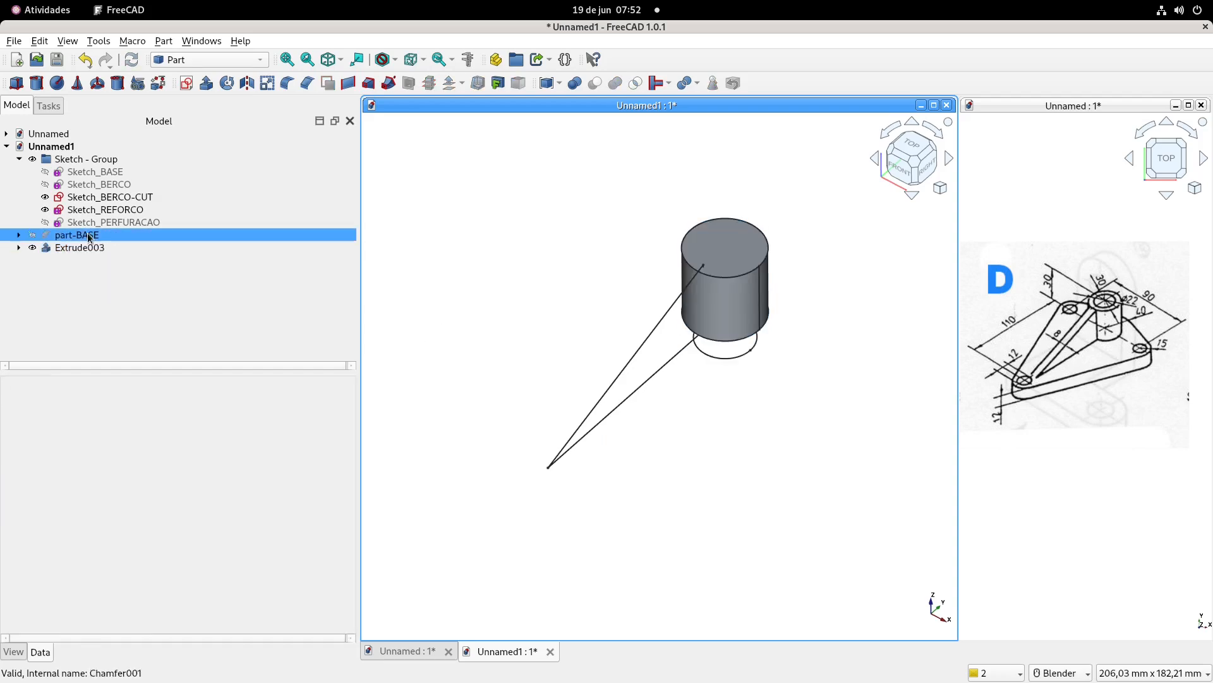
key("space")
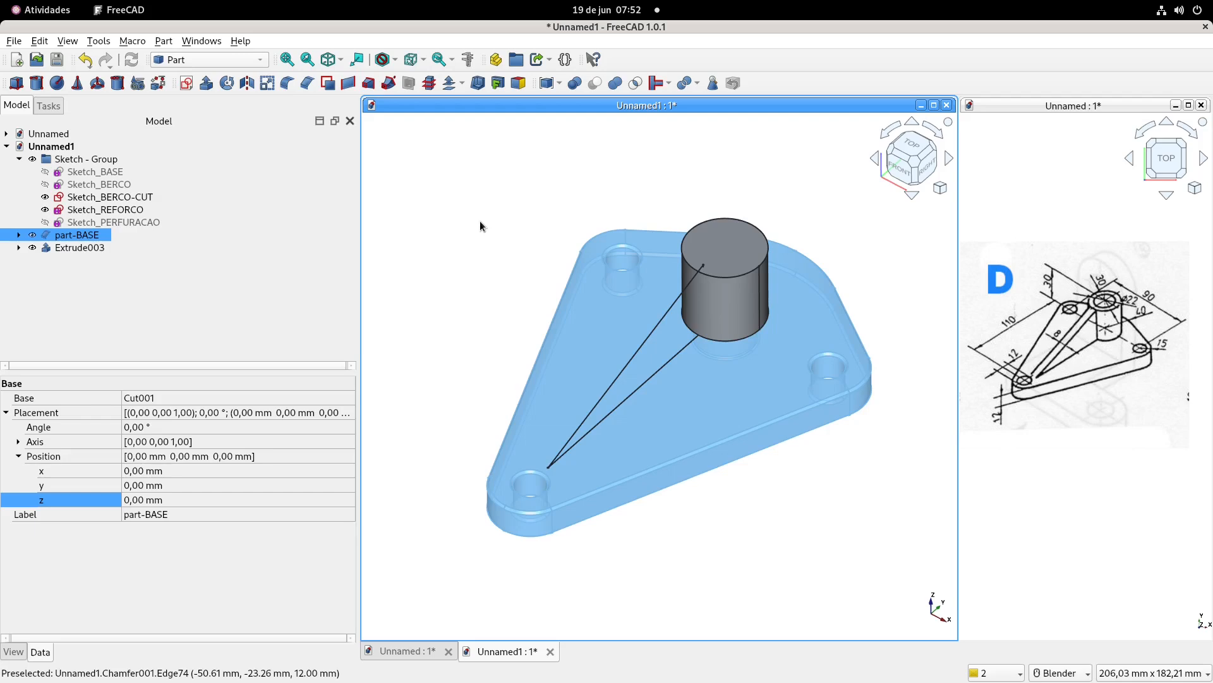
key("space")
left_click(481, 211)
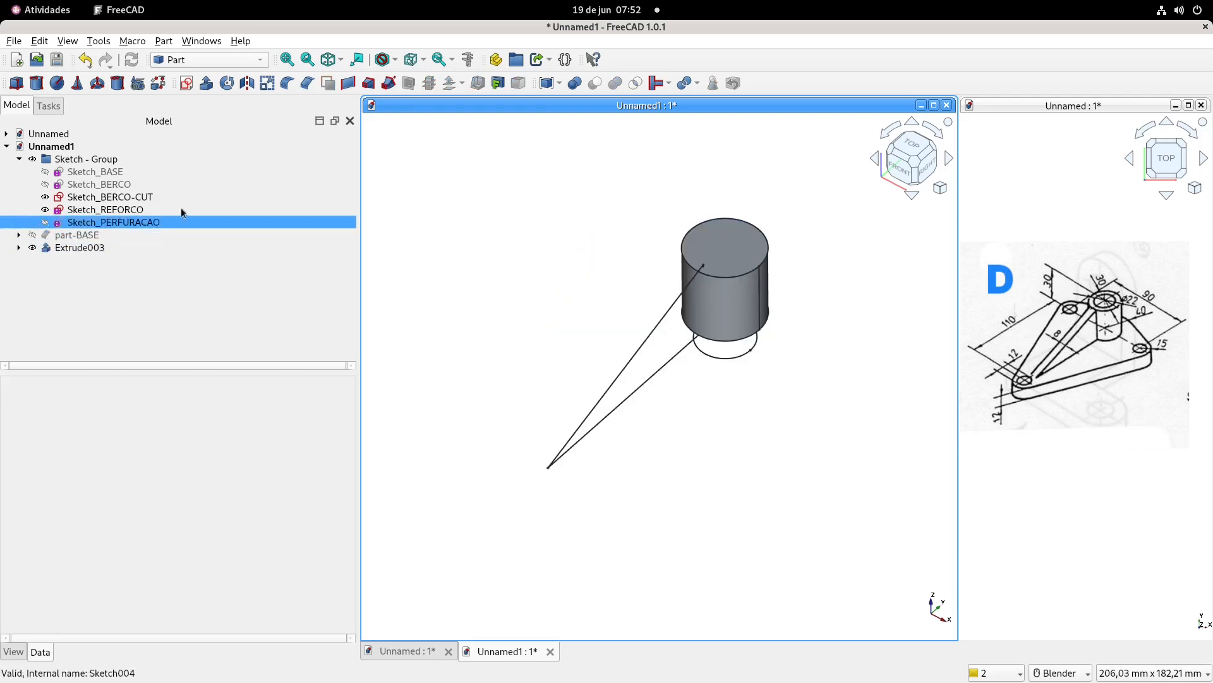
- Extrude Sketch_BERCO-CUT 30 mm along its normal as a solid
left_click(119, 199)
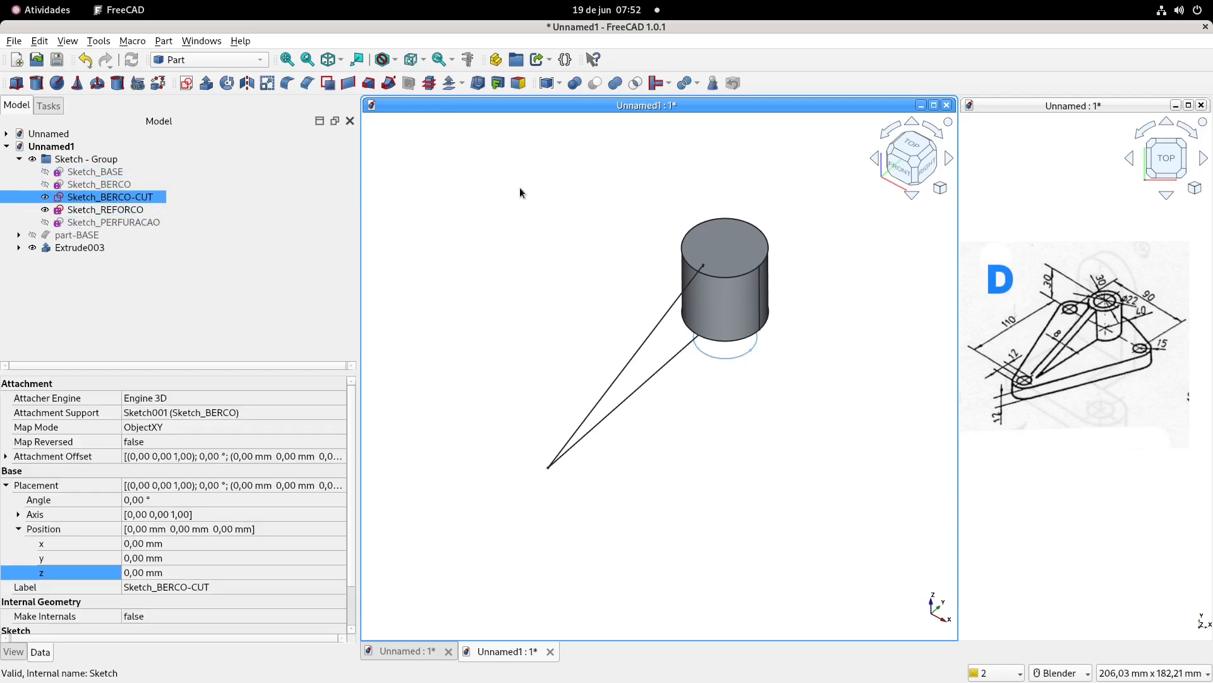
left_click(206, 83)
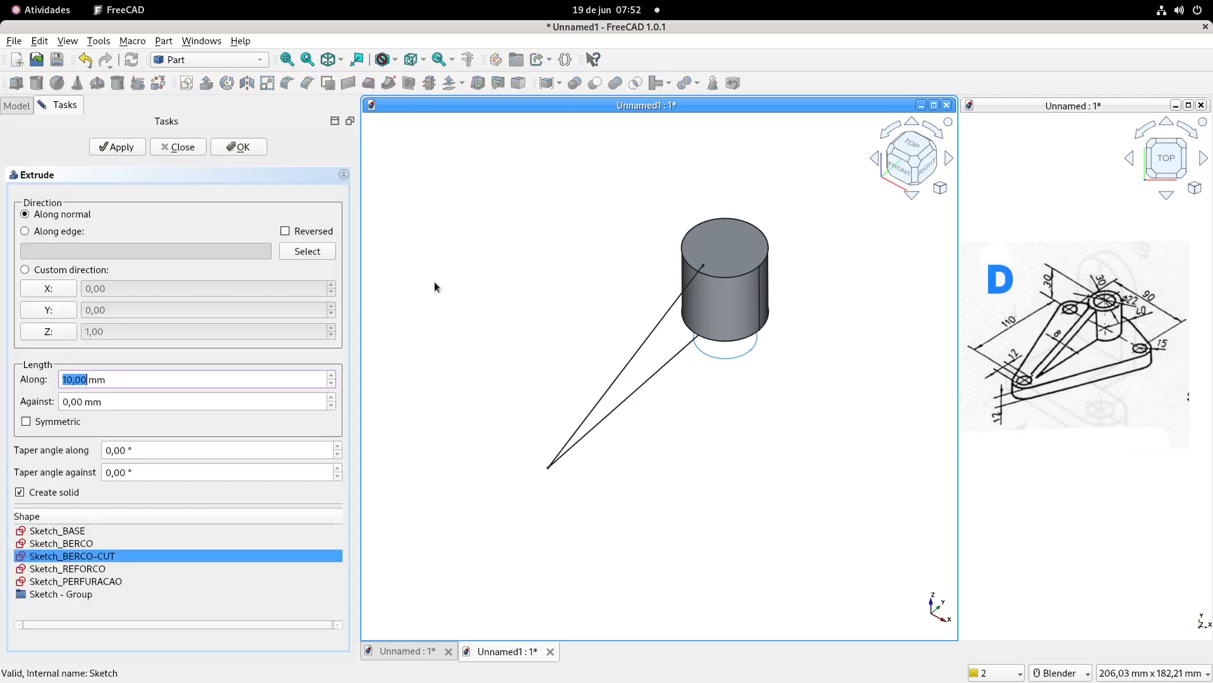
type("30")
key("Return")
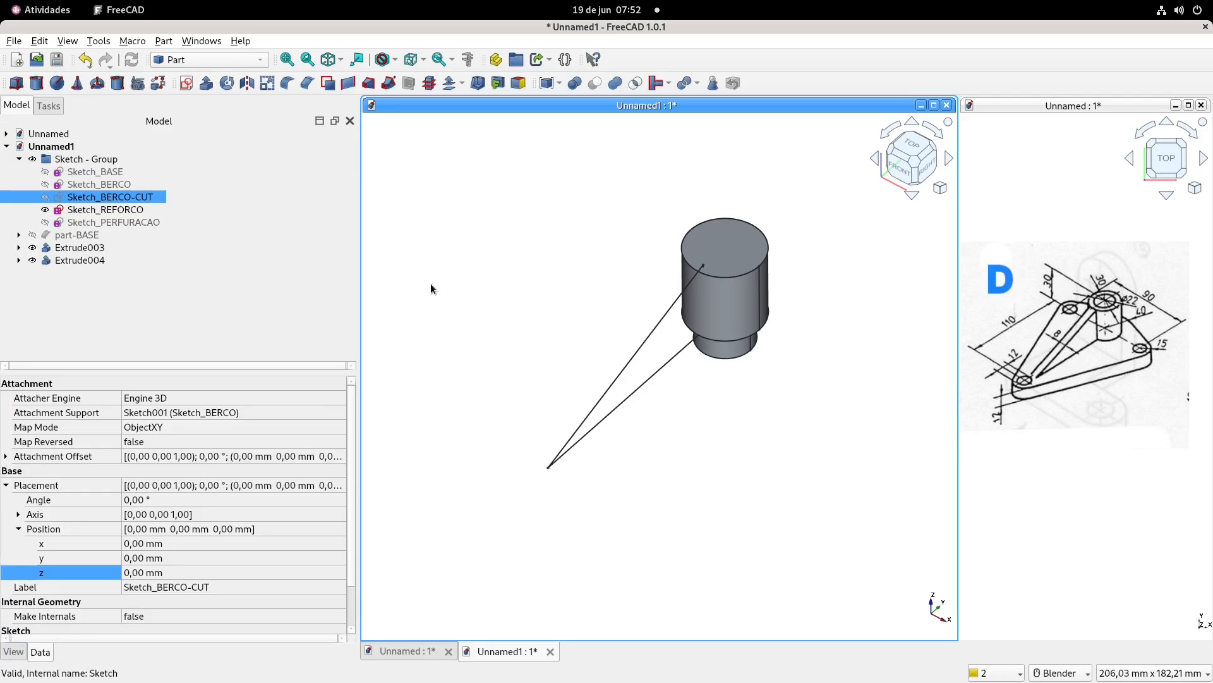
- Set the z position of the extruded Sketch_BERCO-CUT cylinder to 12 mm
left_click(83, 260)
left_click(188, 486)
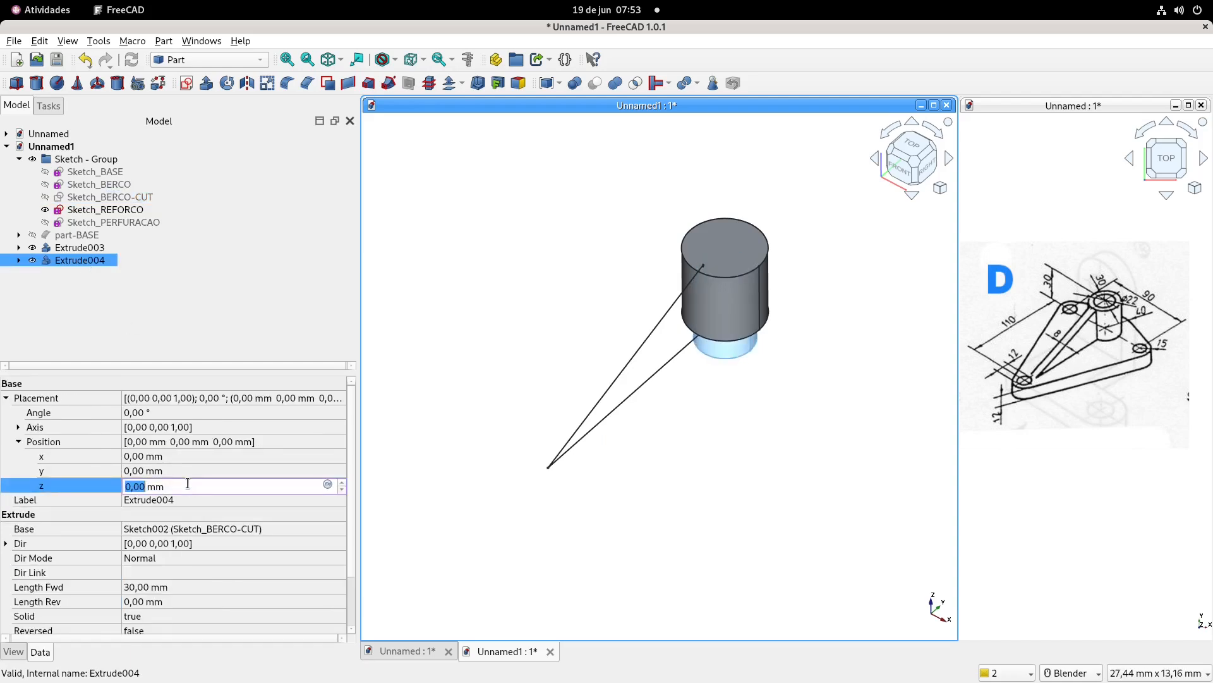
type("12")
key("Return")
- Cut the inner cylinder Extrude004 from the outer cylinder Extrude003 to form the hollow boss
left_click(74, 260)
left_click(77, 248)
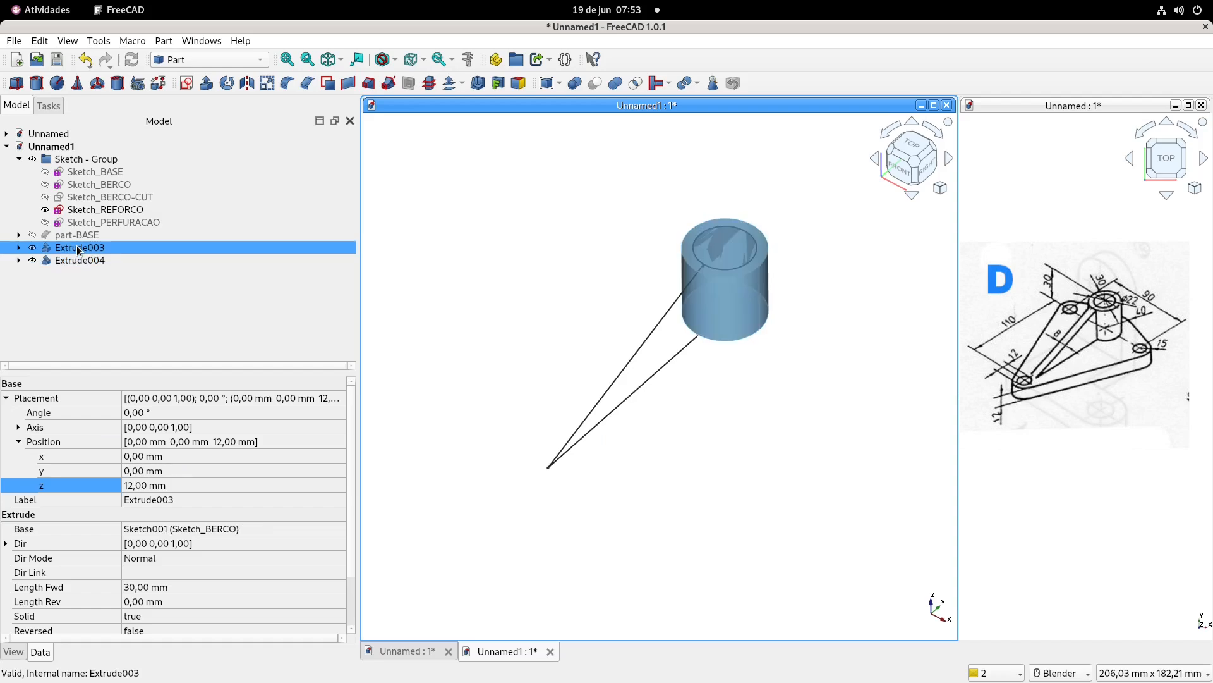
left_click(89, 260, "ctrl")
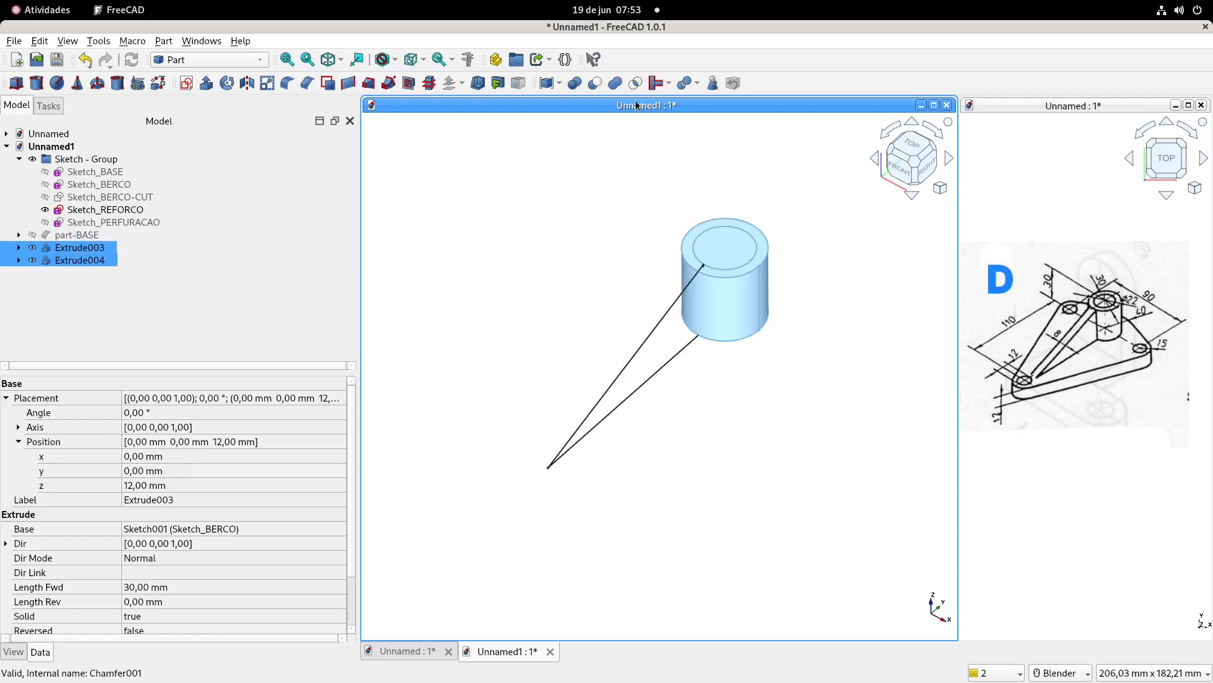
left_click(595, 84)
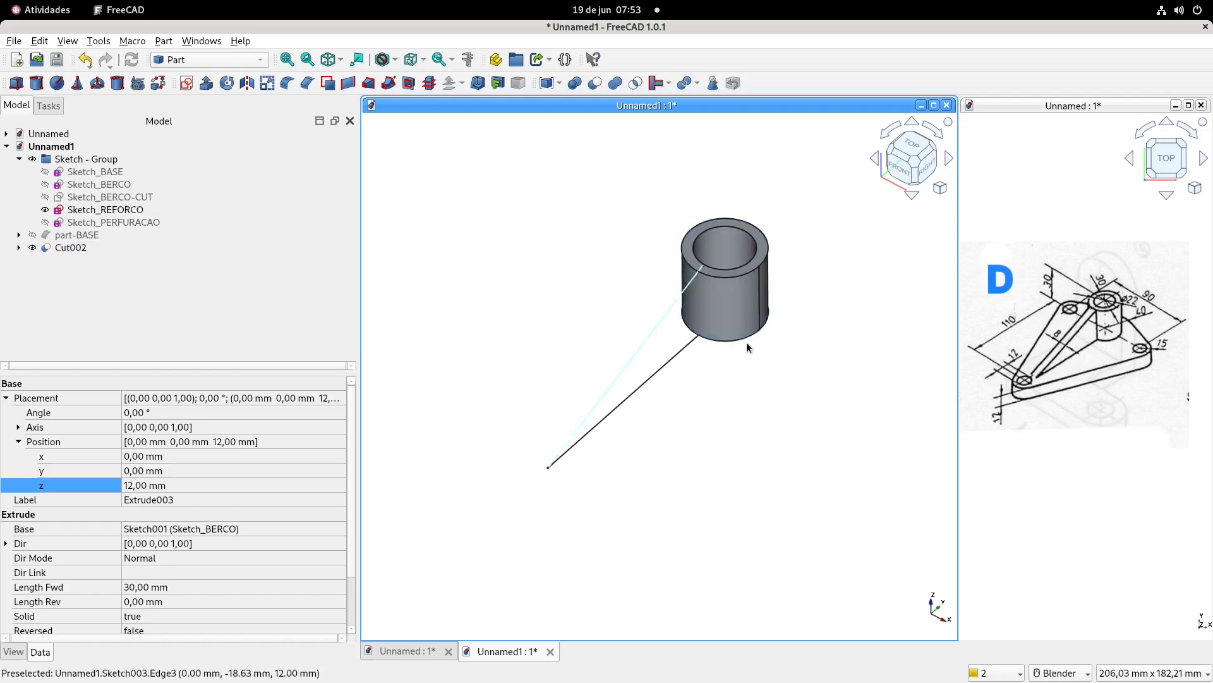
mouse_move(724, 294)
middle_mouse_down()
mouse_move(717, 347)
mouse_move(713, 306)
middle_mouse_up()
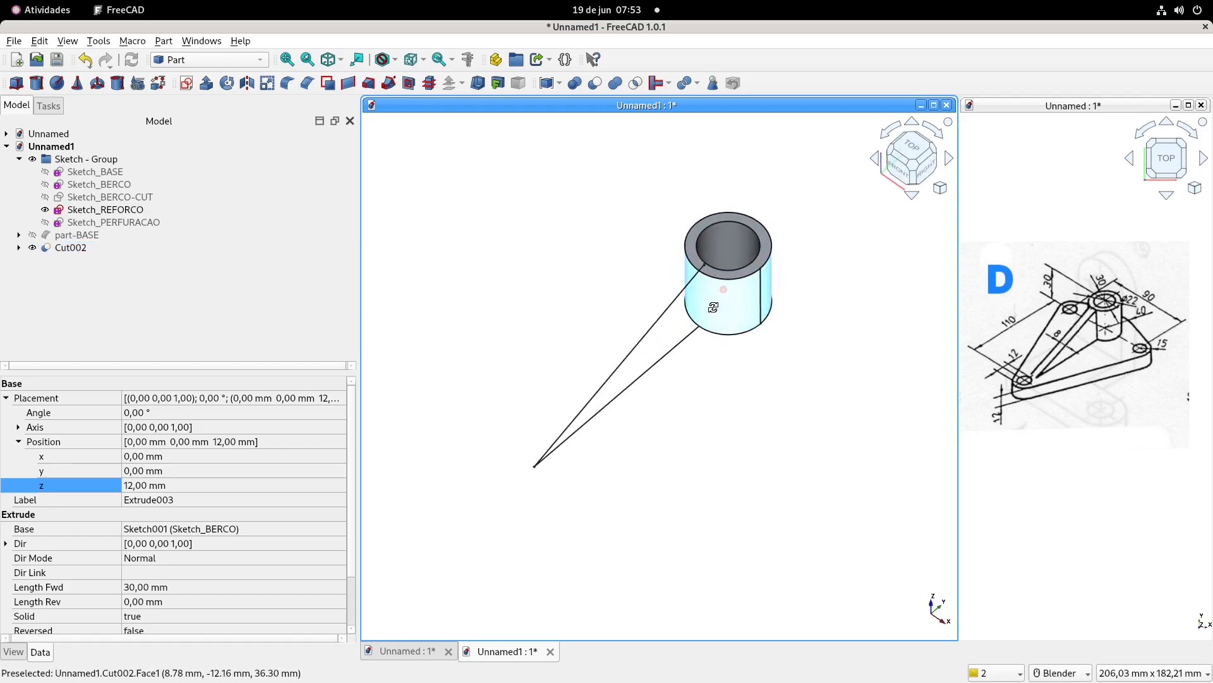
- Show part-BASE together with the hollow boss
left_click(76, 235)
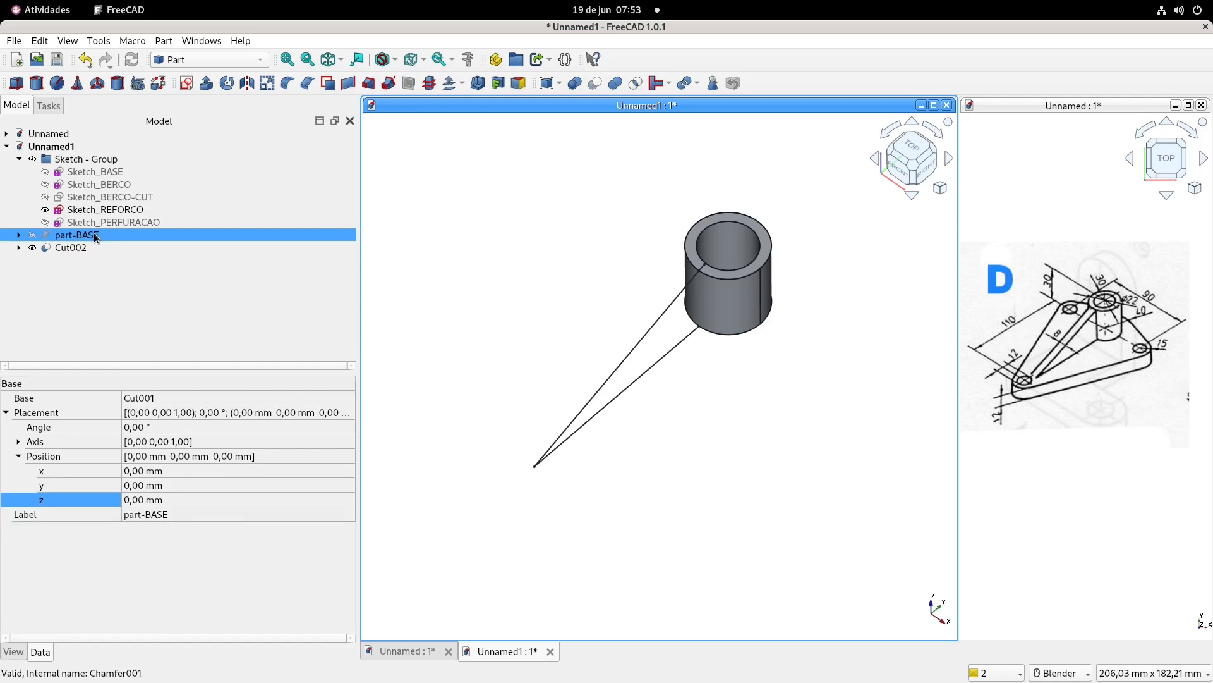
key("space")
left_click(856, 238)
mouse_move(727, 243)
middle_mouse_down()
mouse_move(731, 339)
mouse_move(730, 231)
middle_mouse_up()
scroll(730, 209, "up", 2)
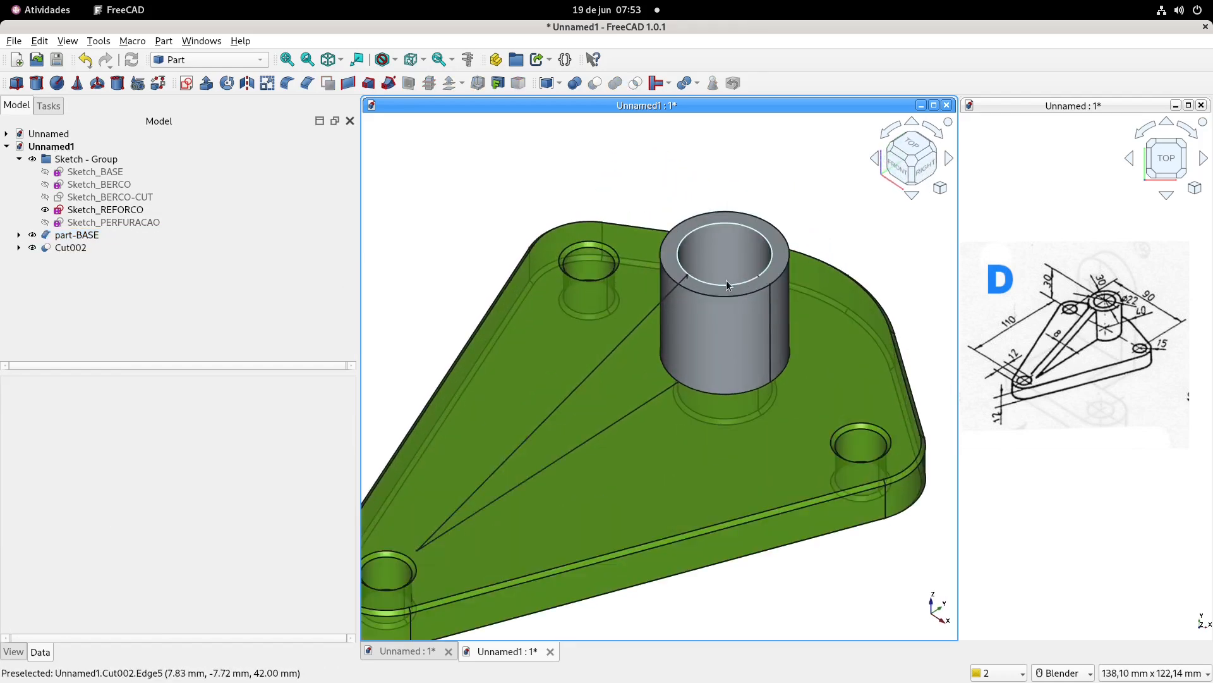
- Chamfer the outer top edge of the hollow boss with an equal distance of 1 mm
left_click(718, 300)
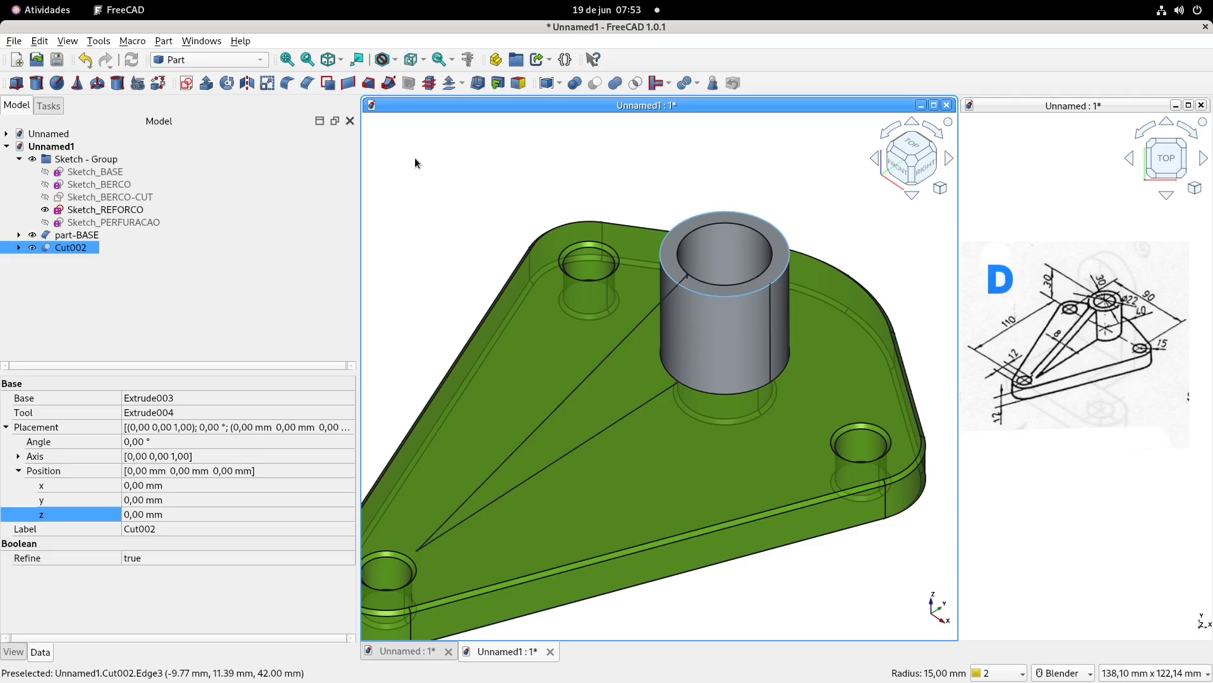
left_click(308, 82)
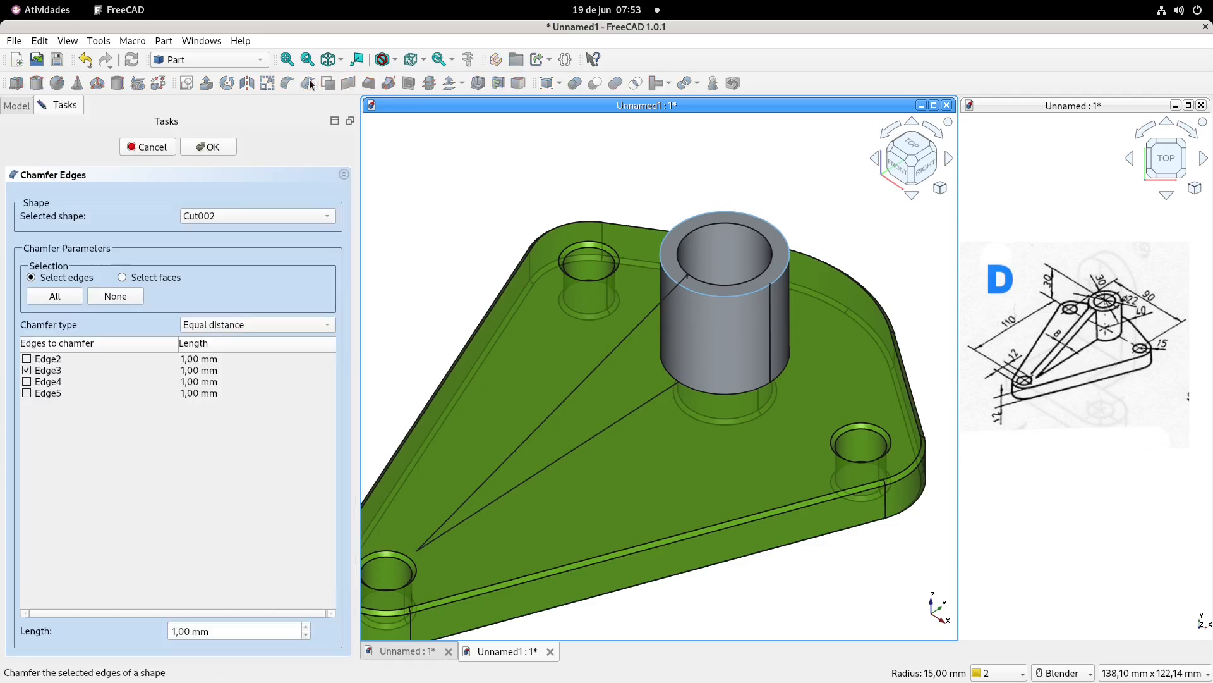
left_click(209, 147)
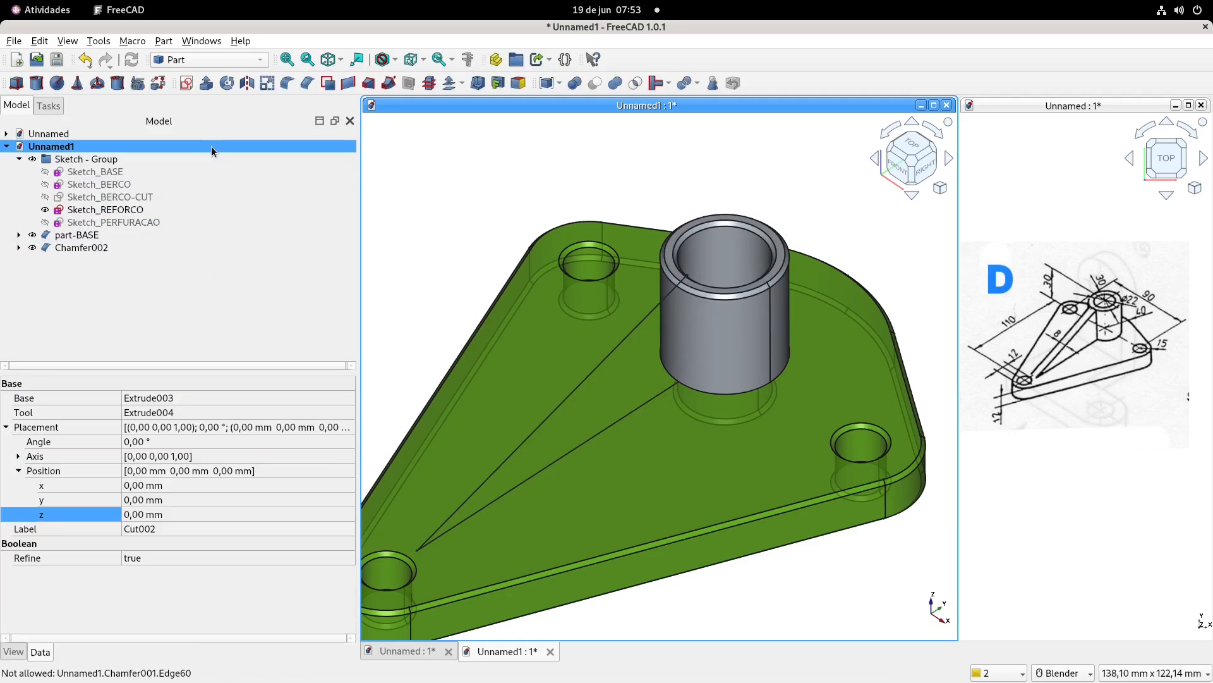
key("1")
key("0")
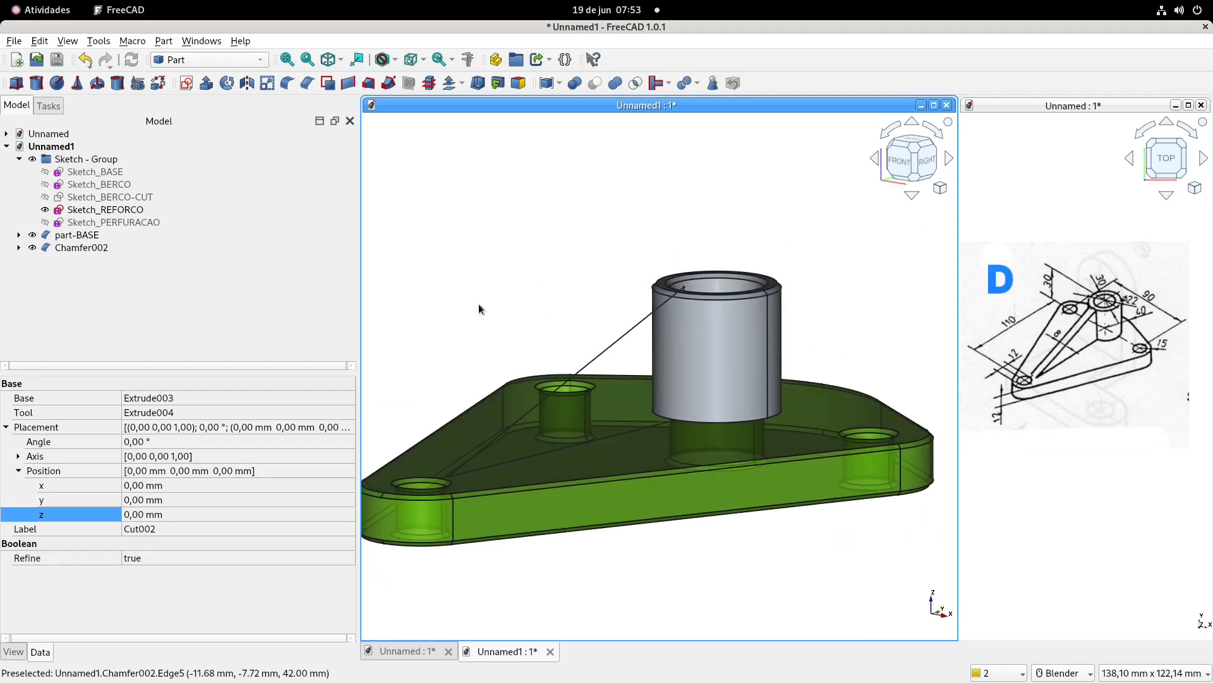
- Rename the chamfered boss object as part-BERCO
left_click(89, 247)
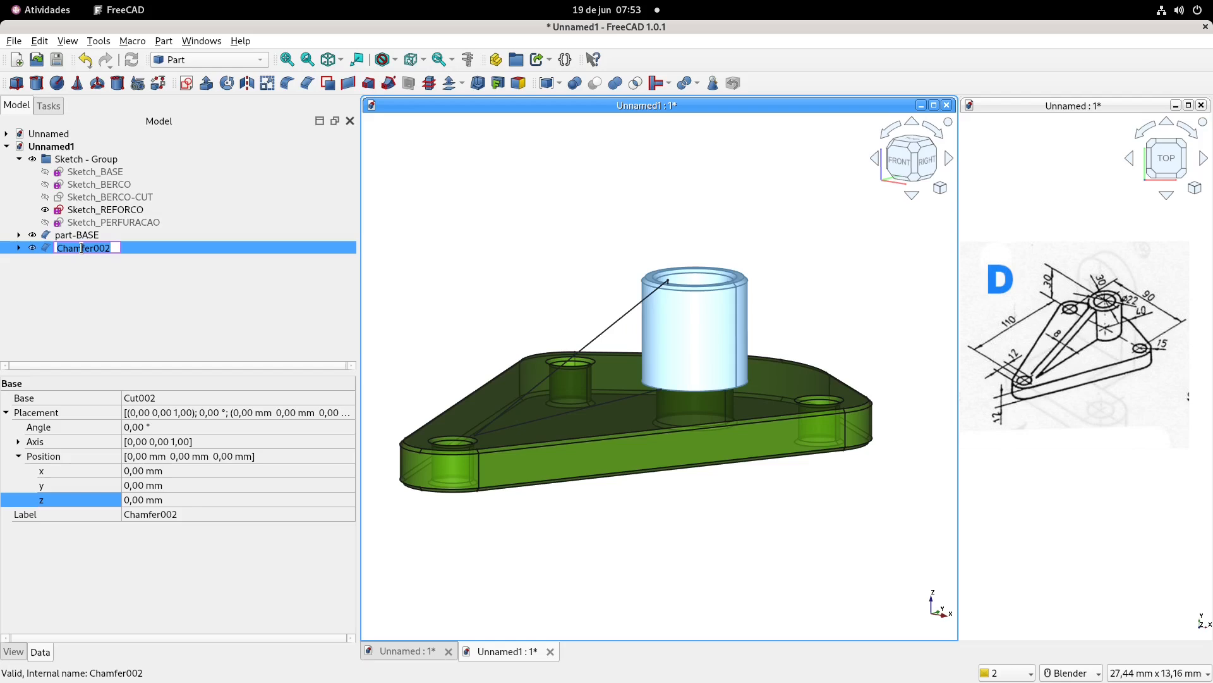
type("part-BERCO")
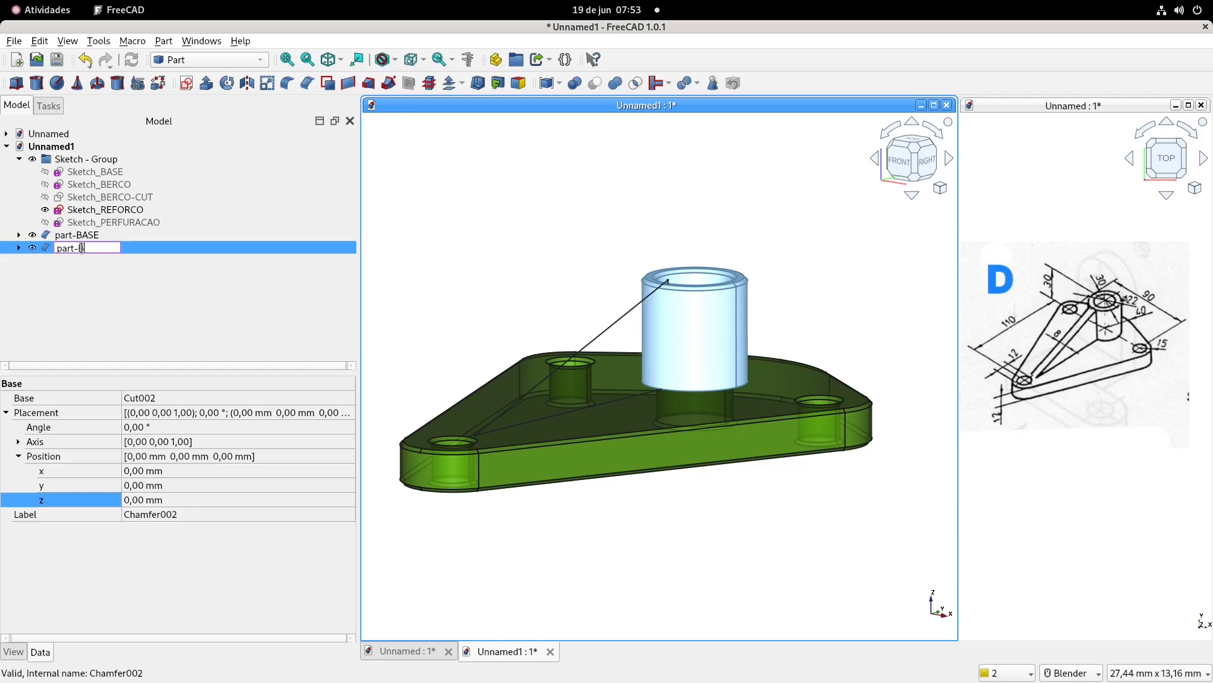
key("Return")
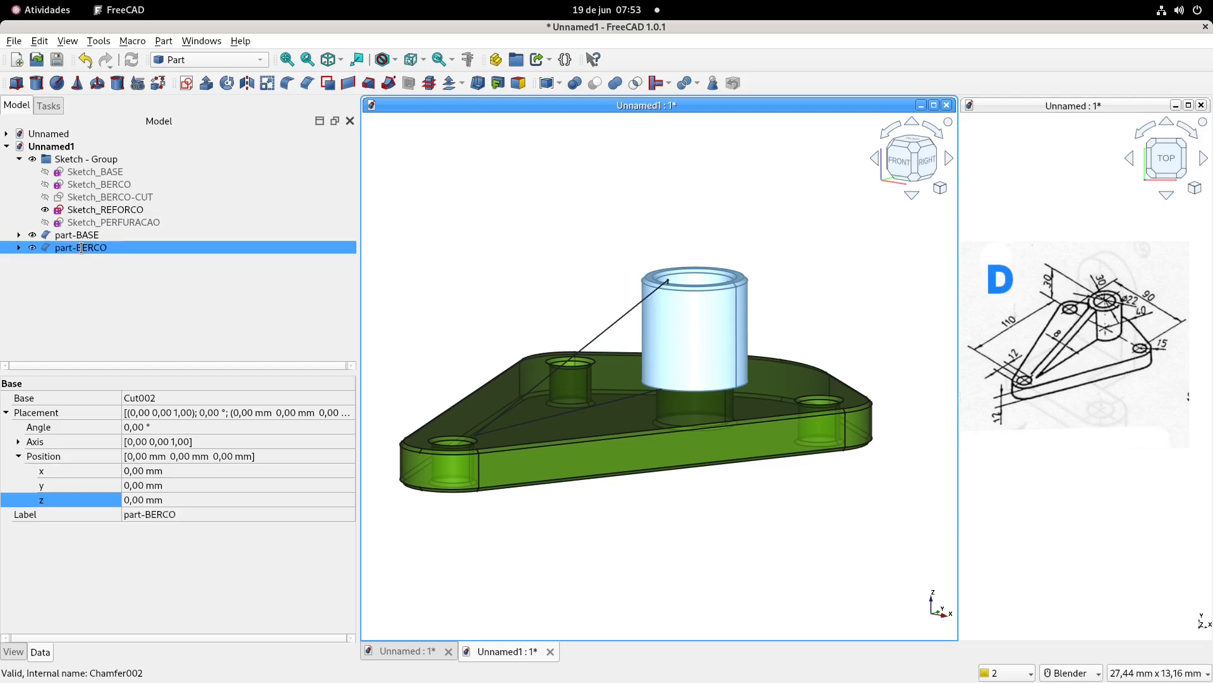
mouse_move(517, 270)
middle_mouse_down()
mouse_move(556, 307)
mouse_move(538, 267)
middle_mouse_up()
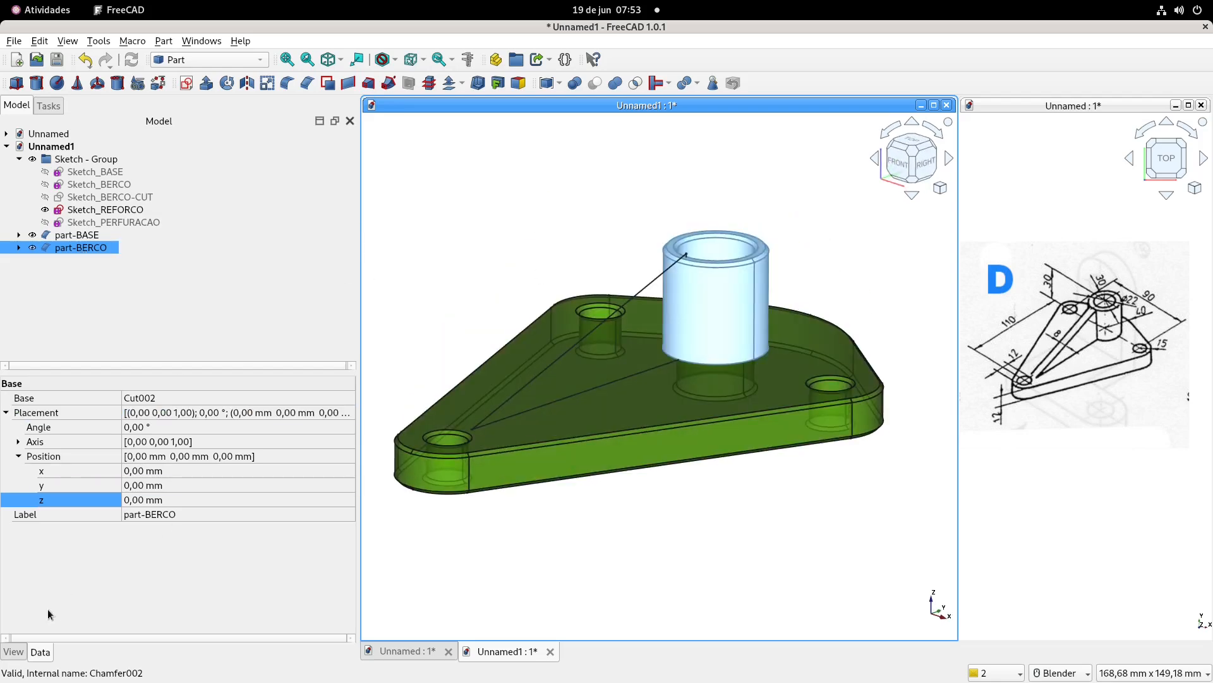
- Set the transparency of part-BERCO to 25
left_click(13, 652)
left_click(132, 567)
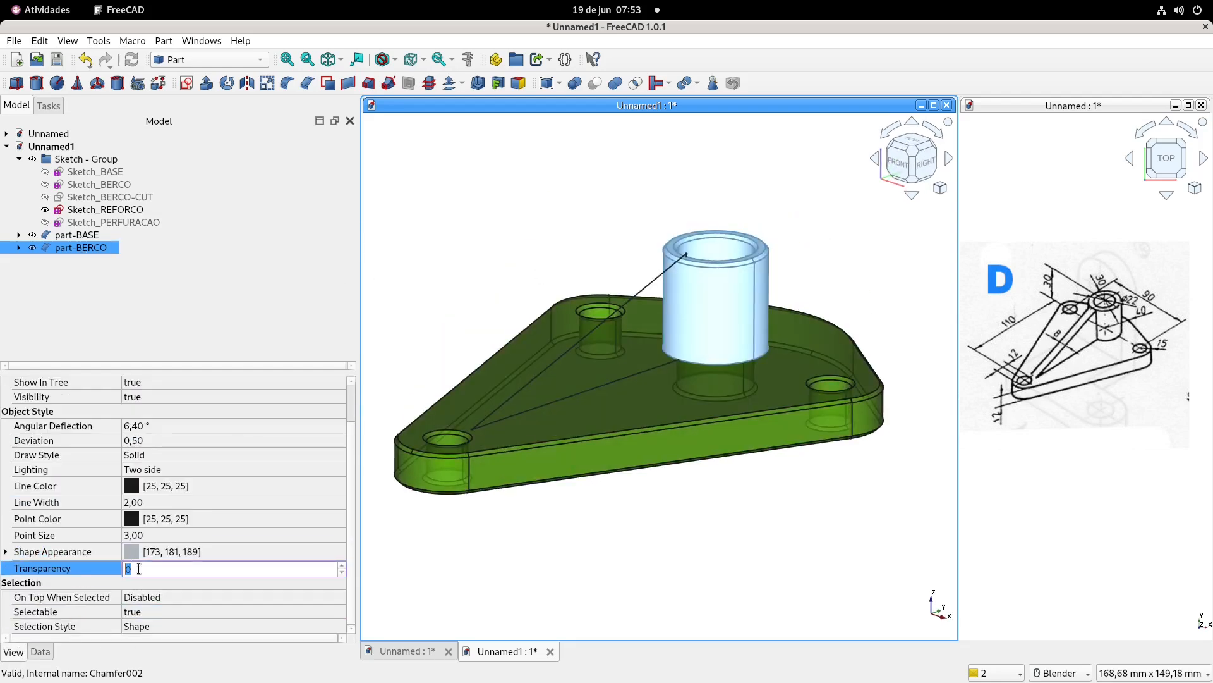
type("25")
key("Return")
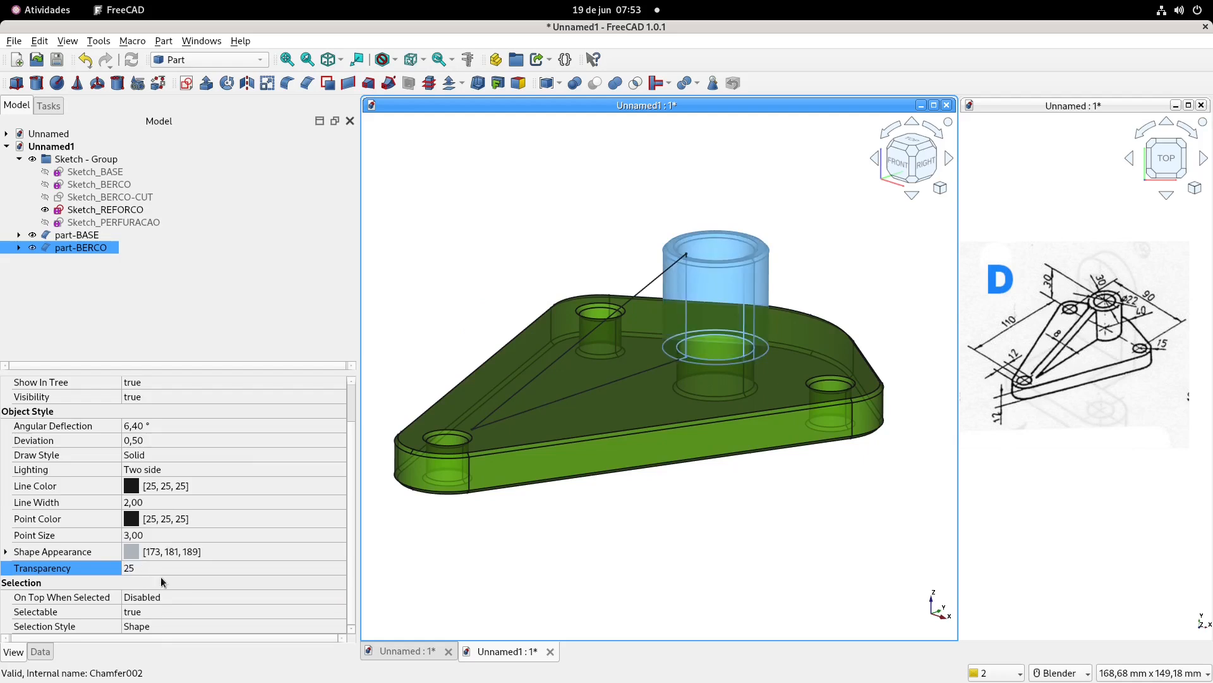
- Change the shape appearance colour of part-BERCO to the basic pink with RGB 255, 84, 128
left_click(156, 553)
left_click(240, 551)
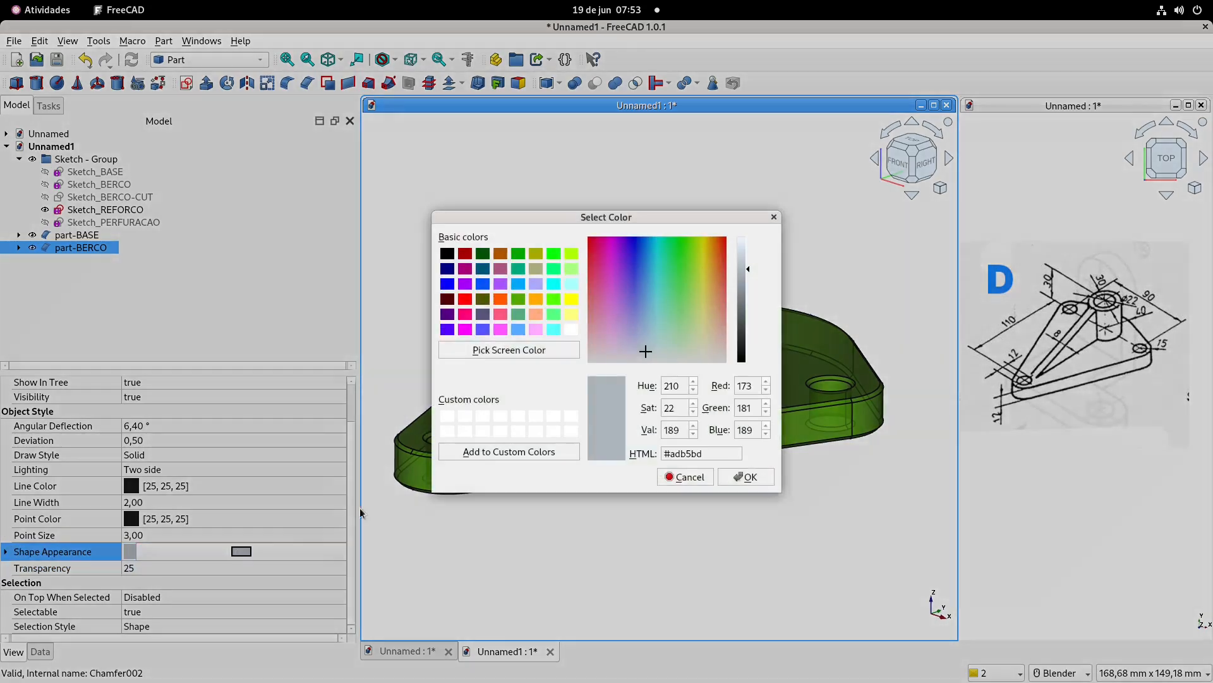
left_click(504, 317)
left_click(746, 477)
left_click(597, 216)
mouse_move(597, 214)
middle_mouse_down()
mouse_move(601, 271)
mouse_move(685, 317)
mouse_move(658, 314)
middle_mouse_up()
scroll(676, 311, "down", 2)
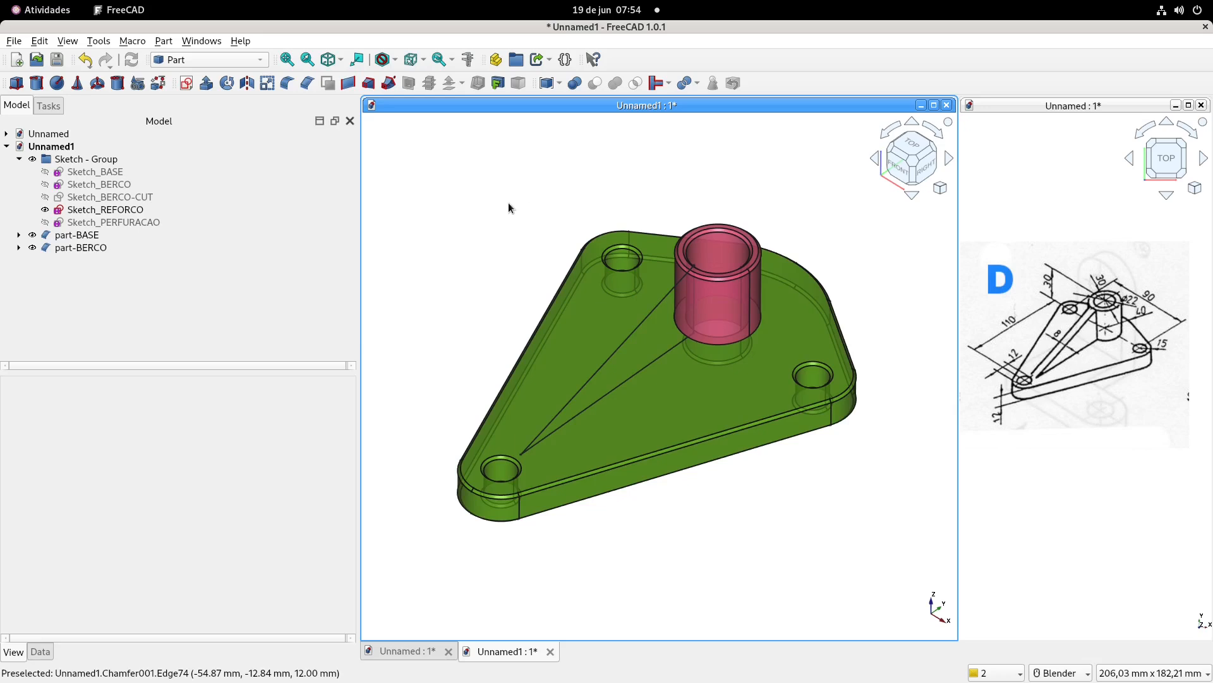
- Save the document as FreeCAD_Dummies_021.FCStd in the CAD_3D folder, replacing the existing file
key("ctrl+s")
left_click(746, 239)
double_click(524, 338)
double_click(584, 288)
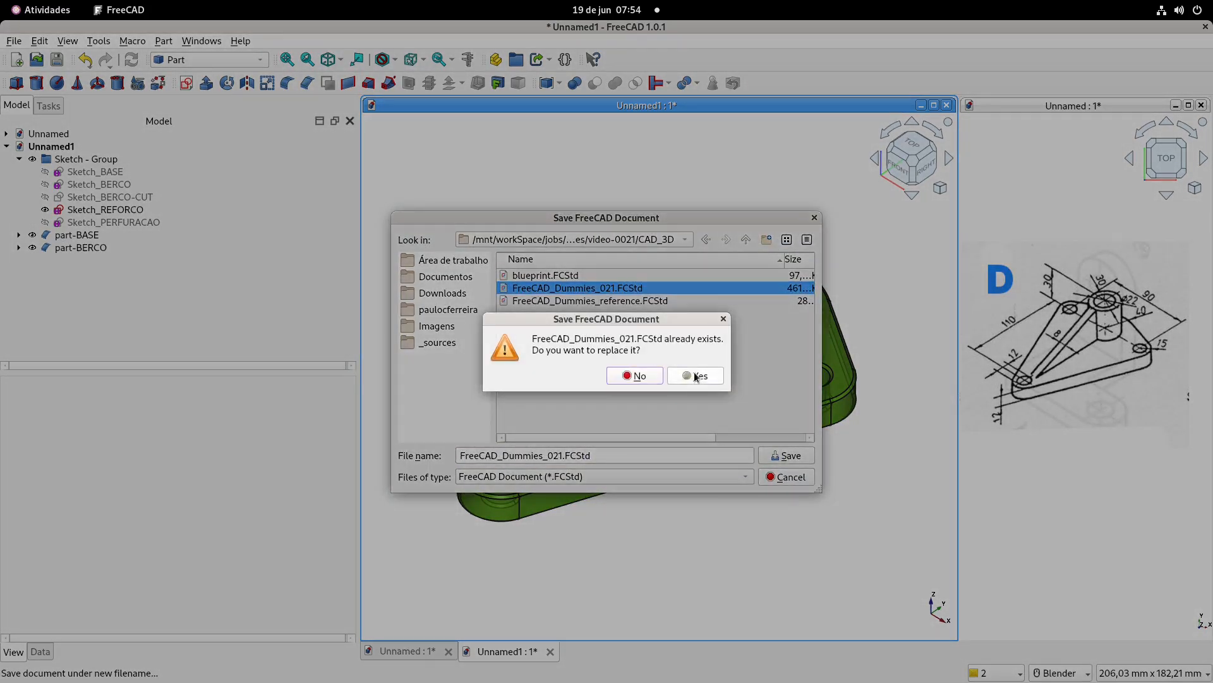
left_click(696, 376)
middle_click_drag(548, 222, 553, 233, "shift")
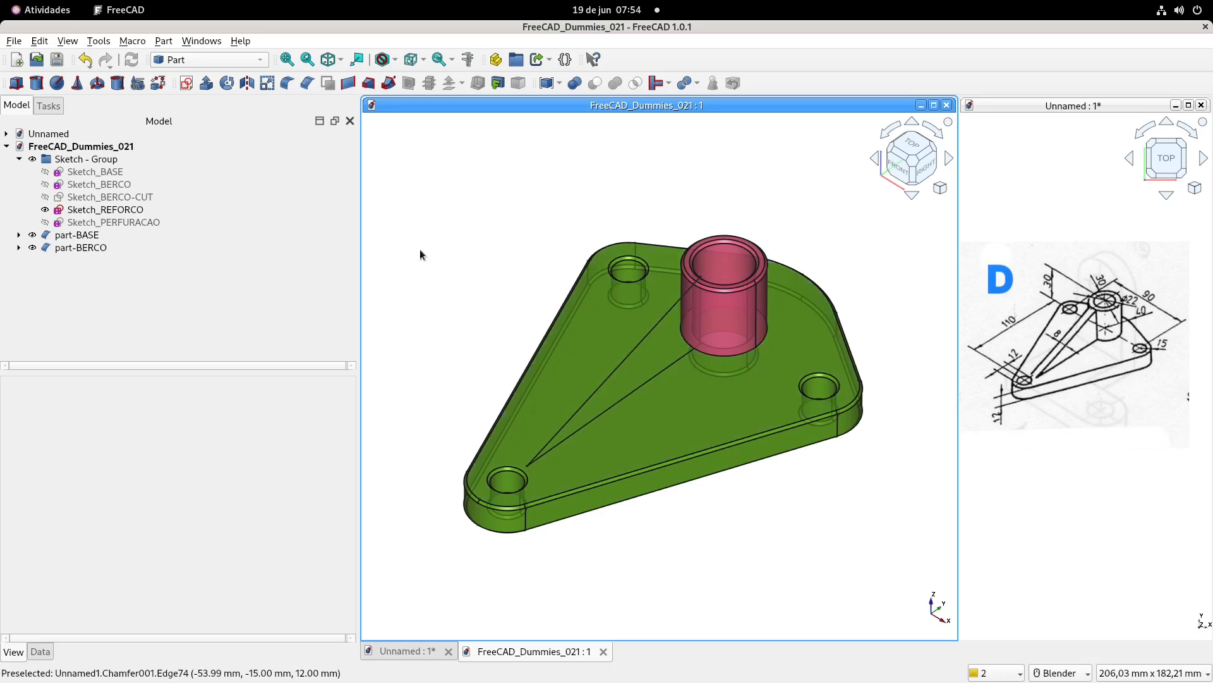
- Hide part-BERCO and part-BASE so that only the Sketch_REFORCO profile is shown
left_click(119, 210)
left_click(98, 247)
key("space")
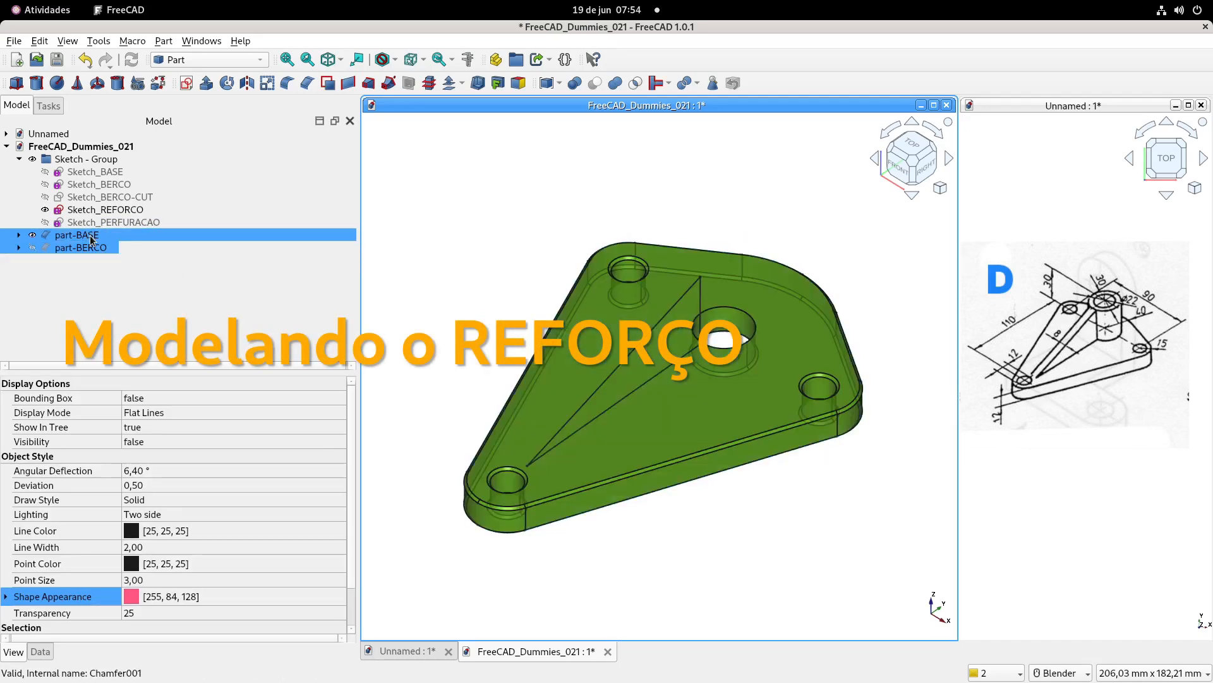
left_click(95, 237)
key("space")
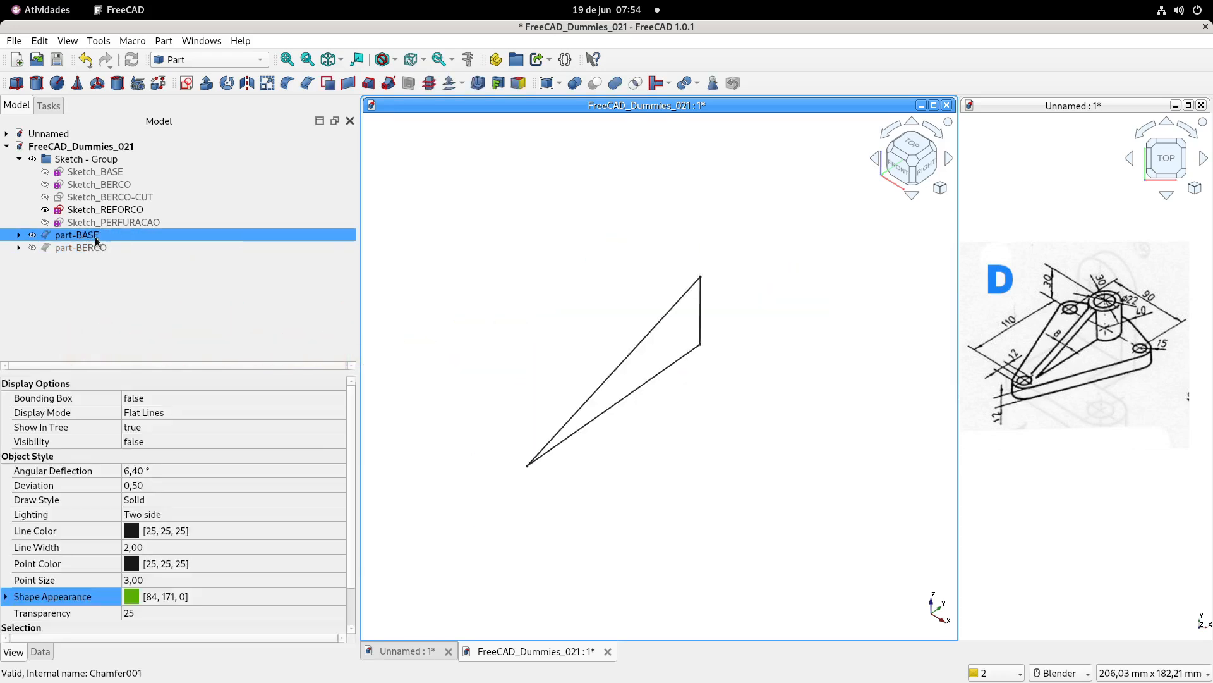
left_click(495, 206)
- Extrude Sketch_REFORCO symmetrically along its normal by 8 mm as a solid to form the rib
left_click(112, 209)
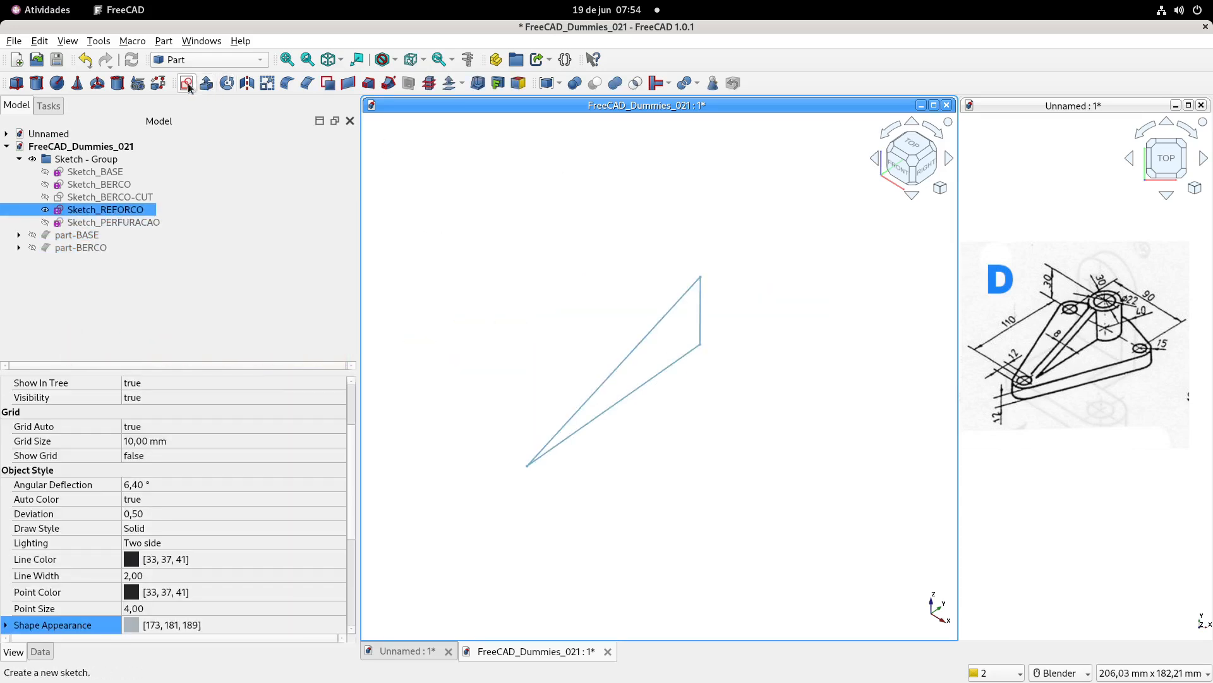
left_click(209, 82)
type("8")
left_click(45, 423)
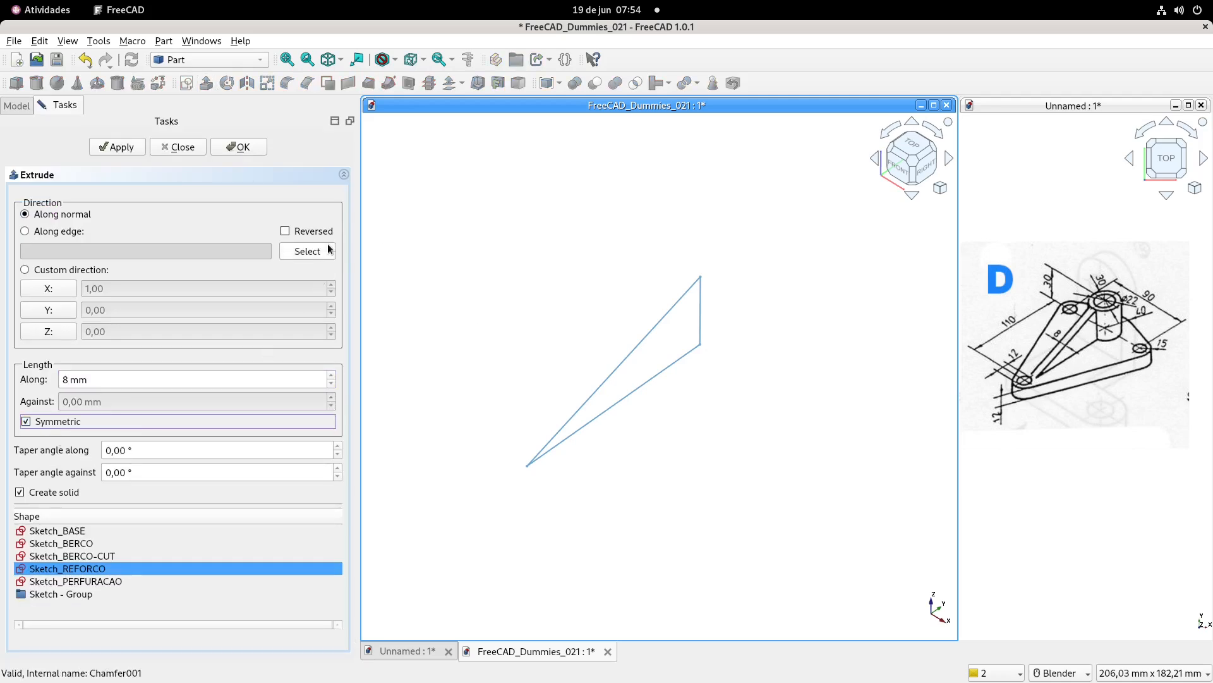
left_click(241, 148)
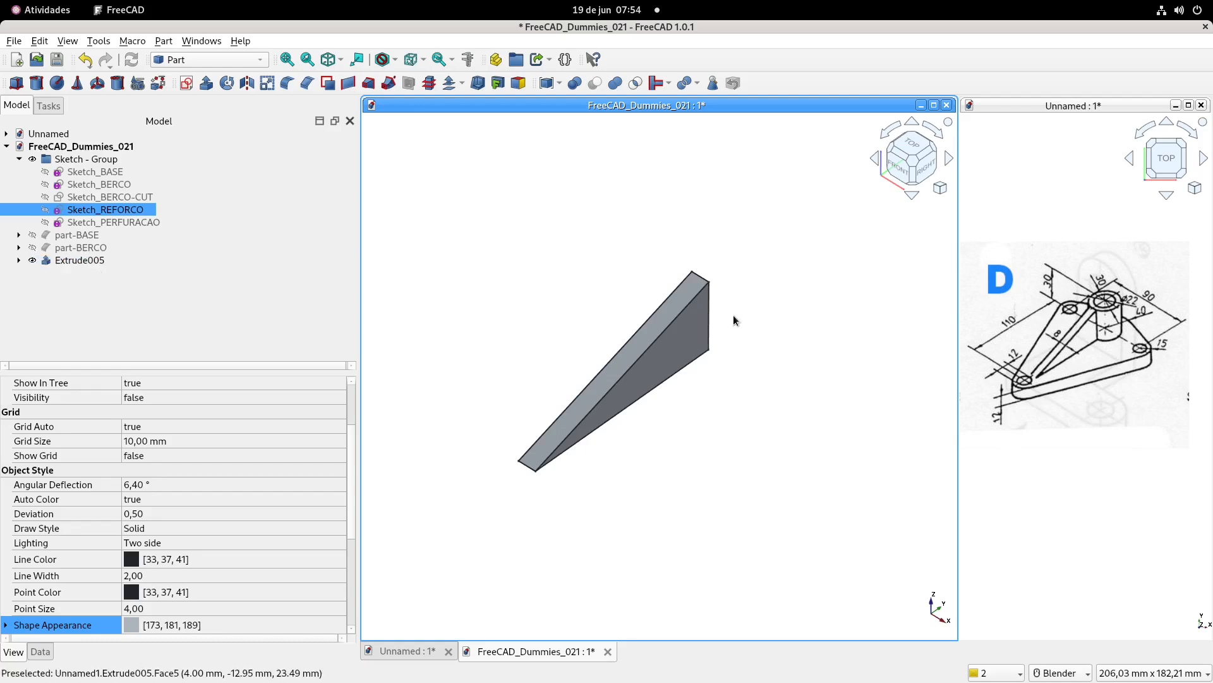
middle_click_drag(715, 313, 783, 270)
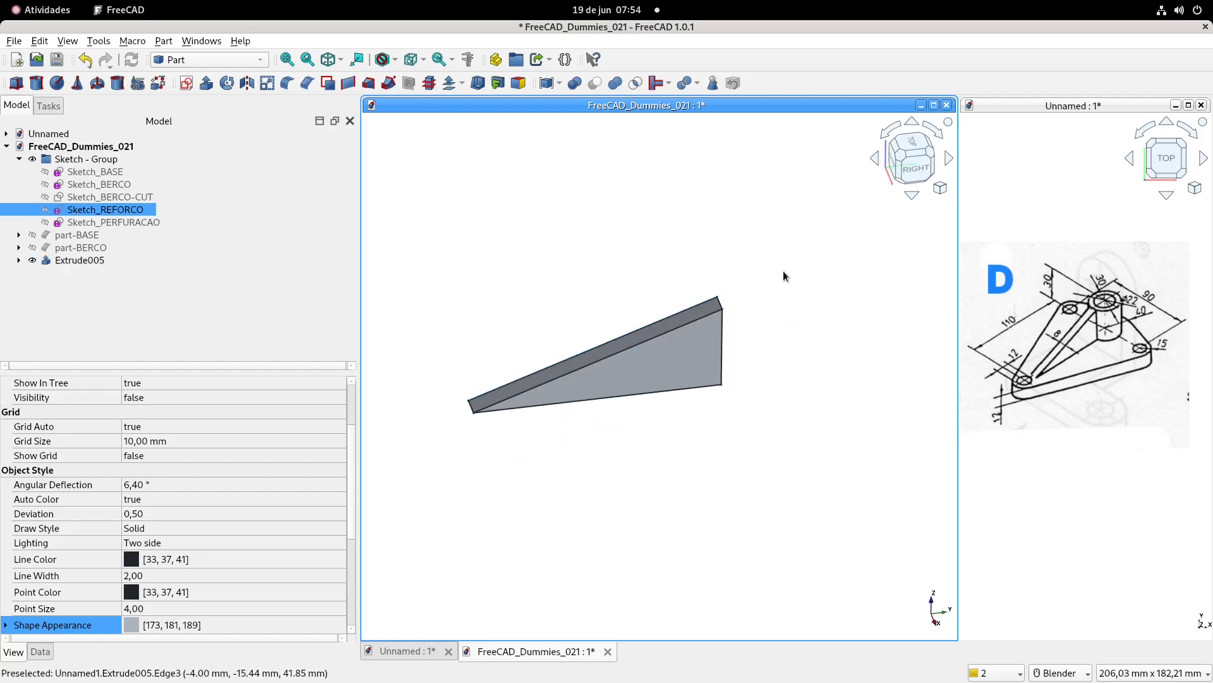
- Show part-BERCO temporarily to examine how the rib's upright end meets the boss wall, and hide it again
left_click(89, 248)
key("space")
scroll(727, 295, "up", 5)
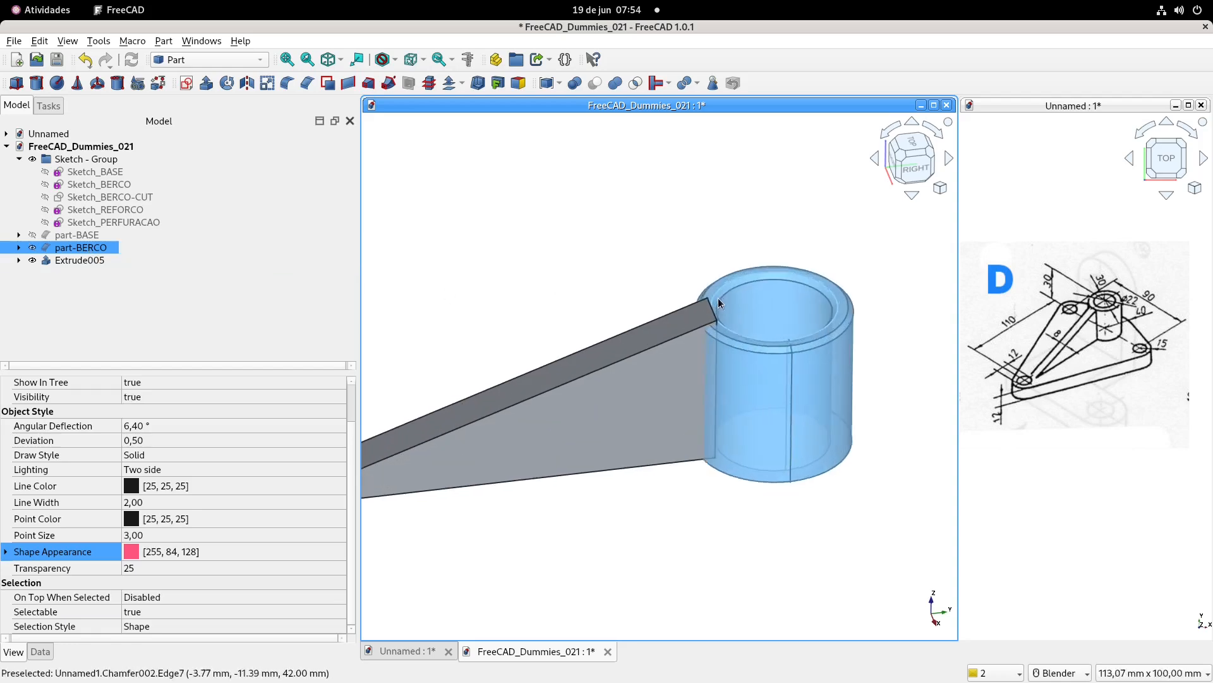
middle_click_drag(718, 297, 677, 257)
middle_click_drag(714, 329, 709, 323)
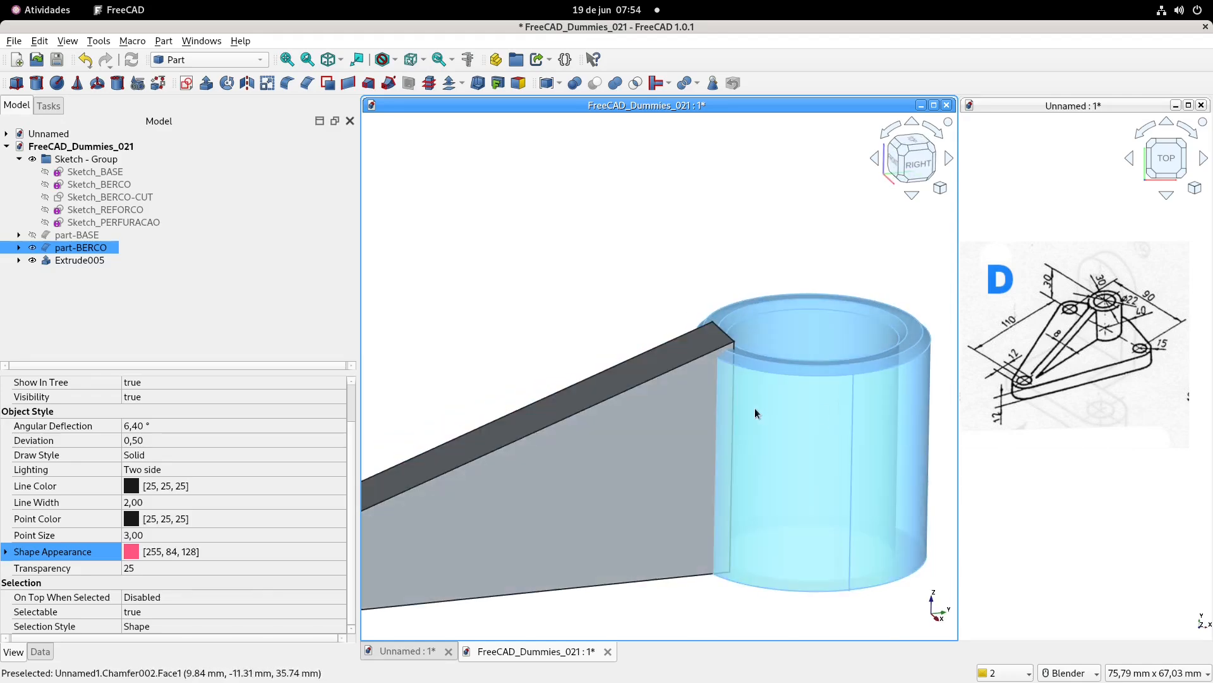
scroll(755, 407, "down", 3)
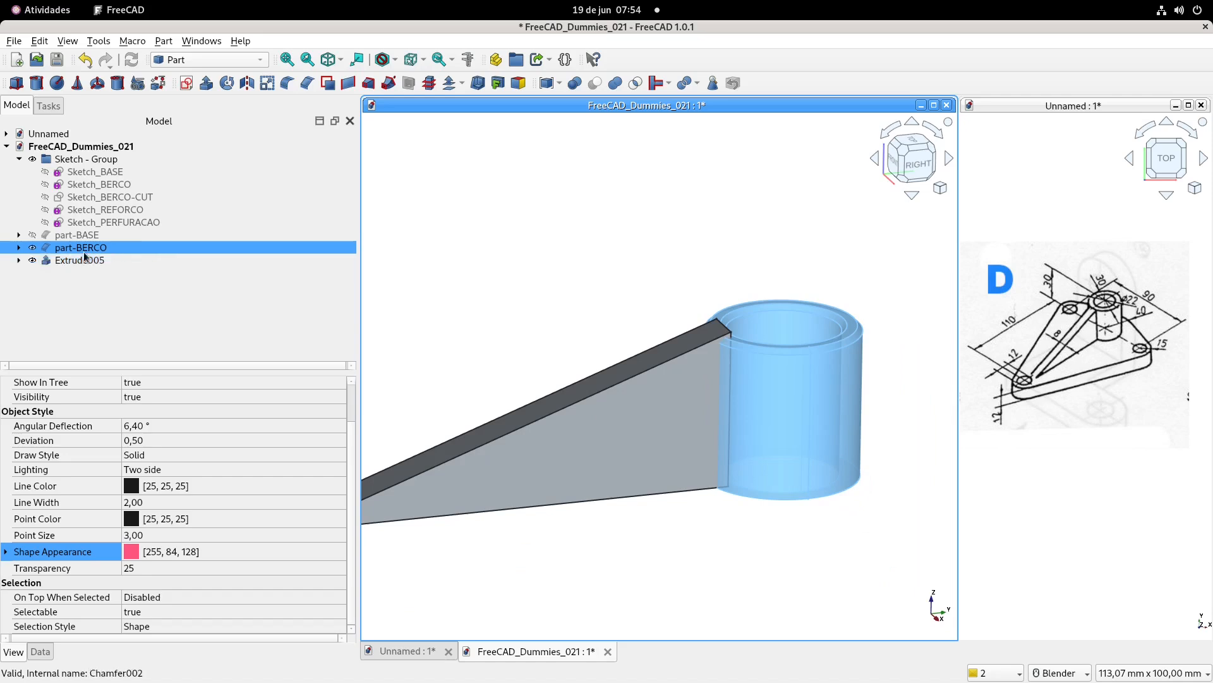
left_click(424, 247)
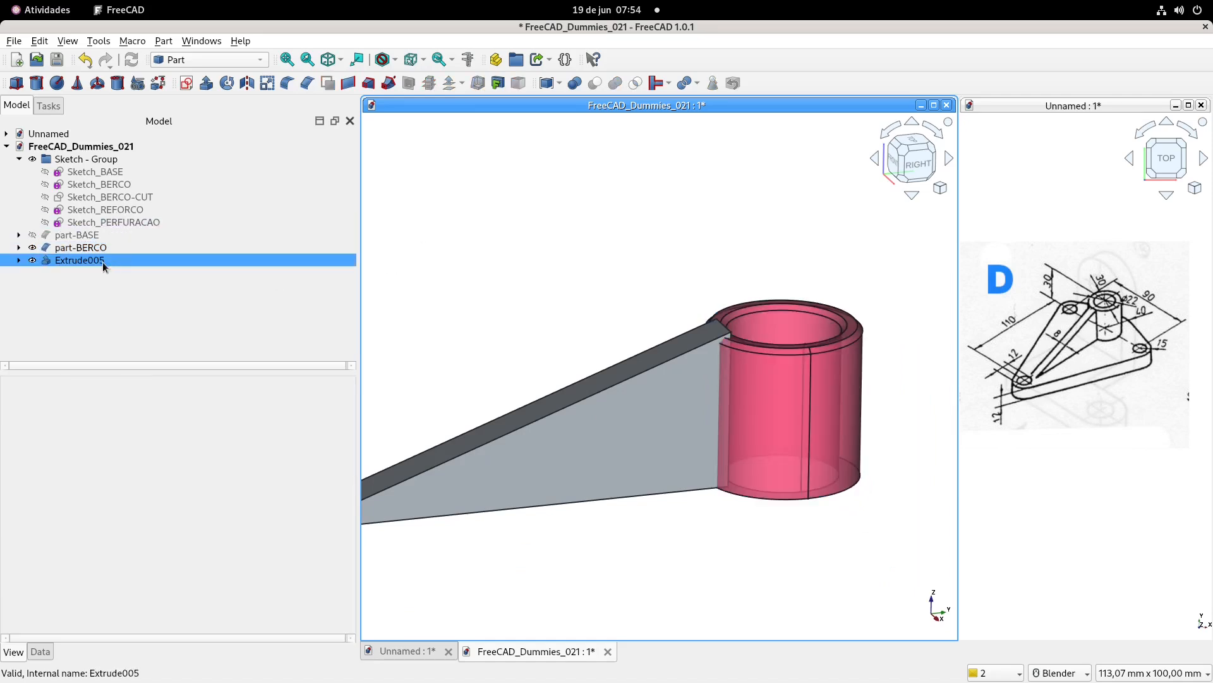
left_click(82, 248)
key("space")
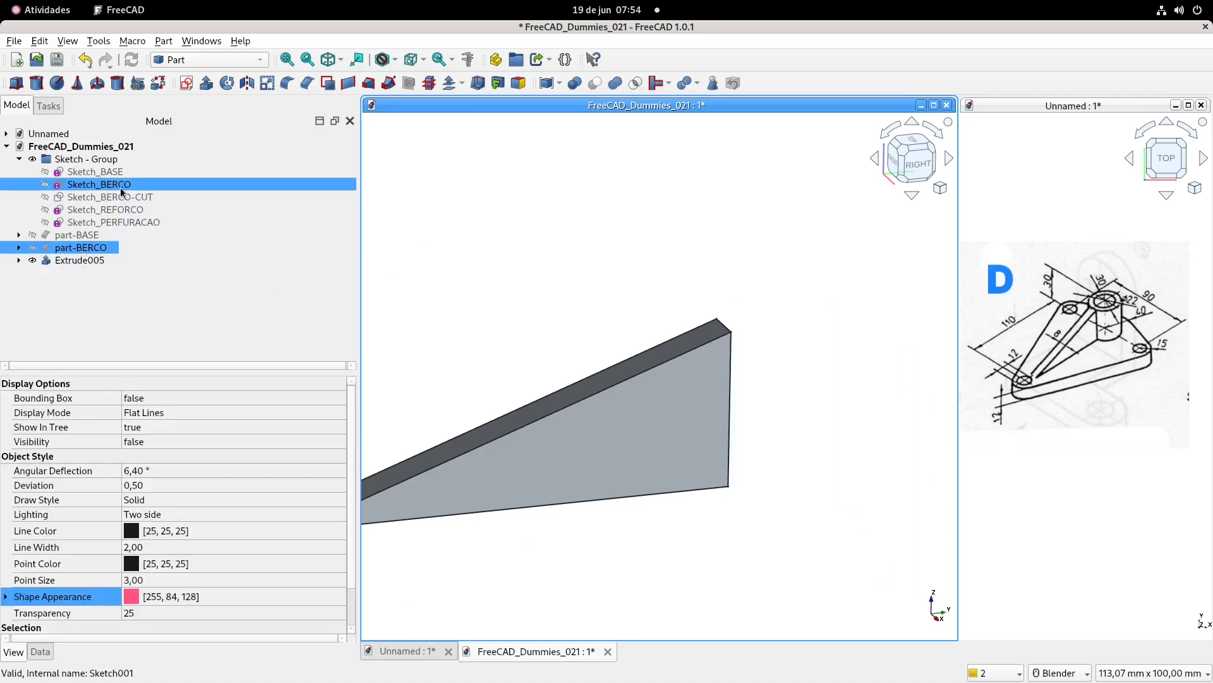
- Show the Sketch_BERCO circle alongside the extruded rib
left_click(111, 185)
key("space")
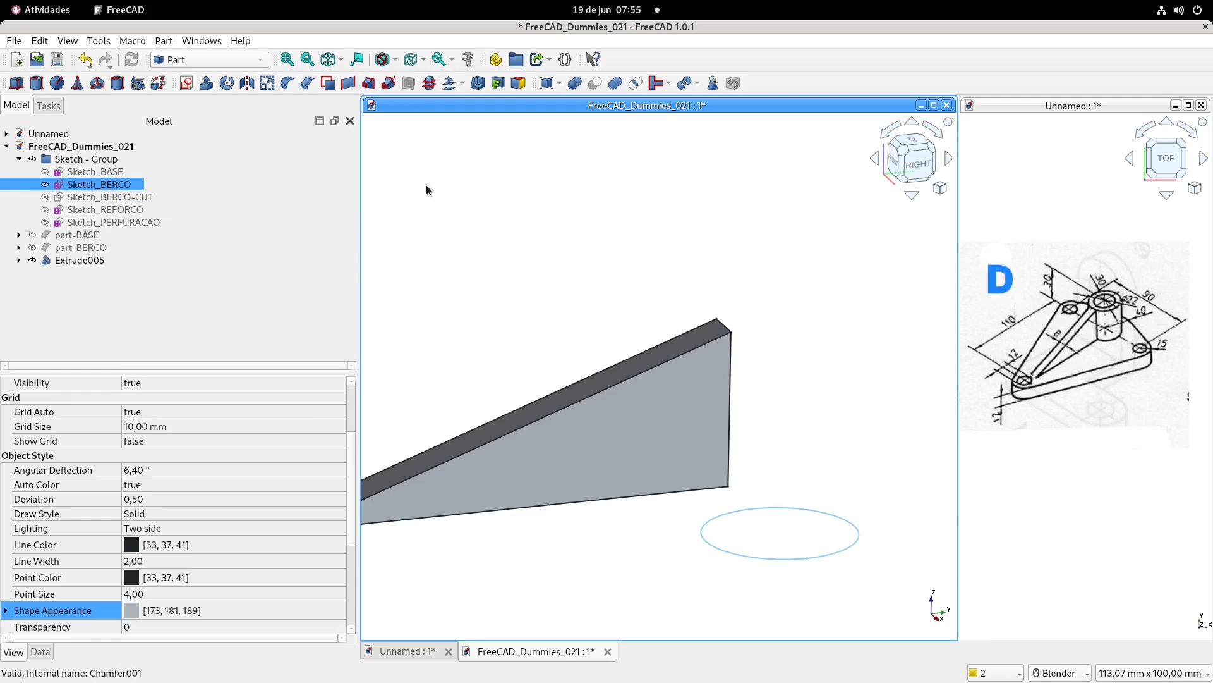
left_click(385, 176)
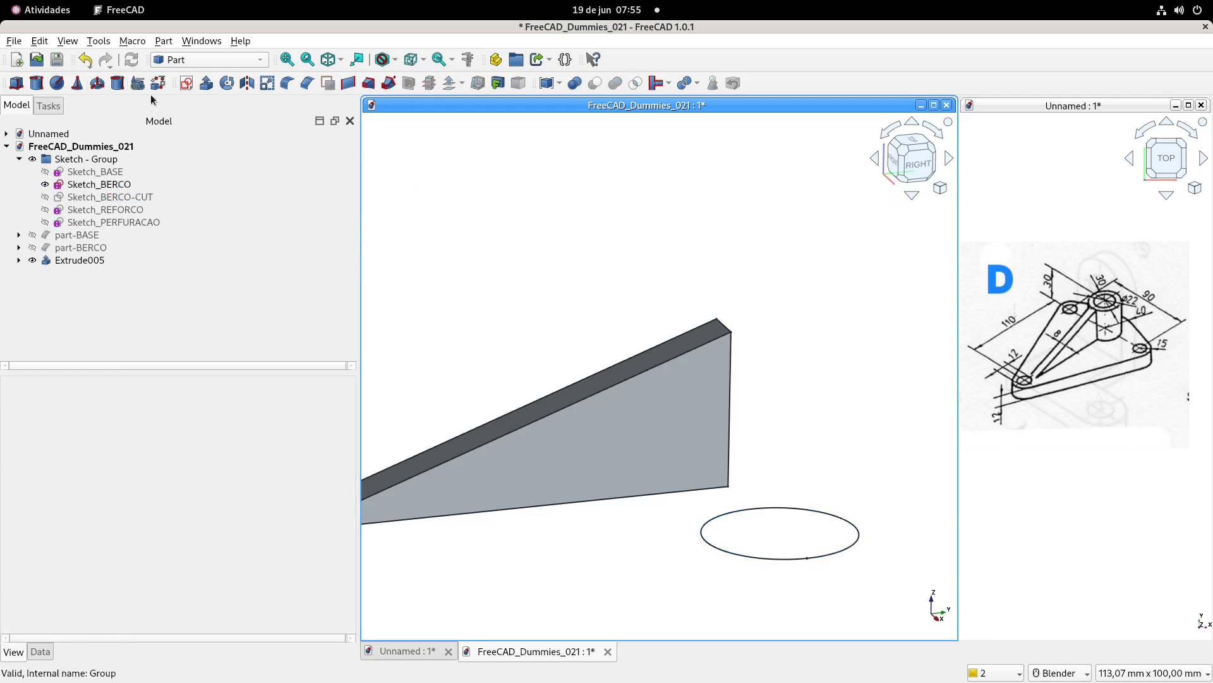
left_click(206, 84)
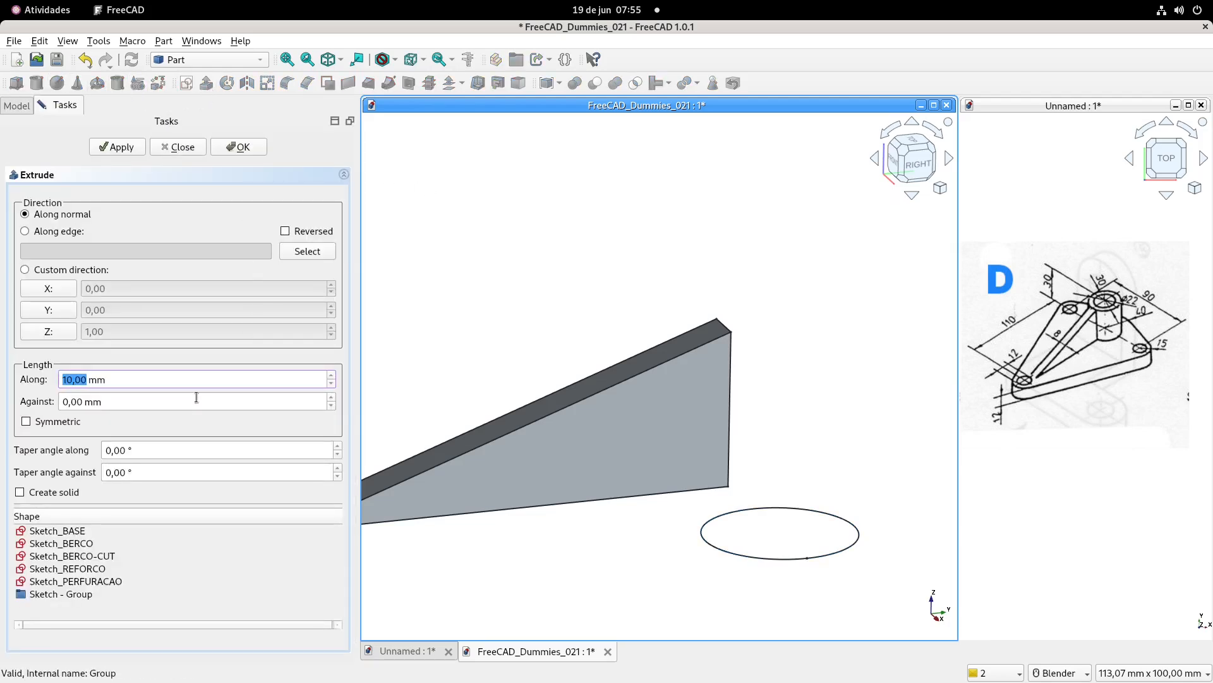
key("Return")
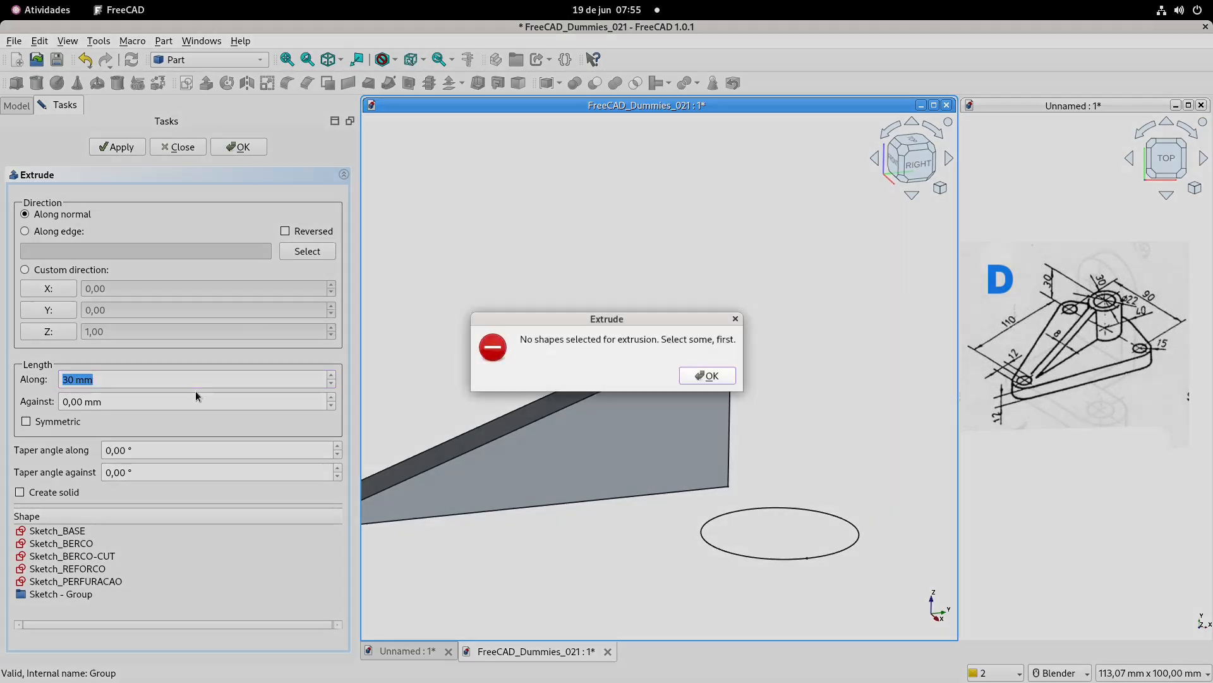
left_click(728, 373)
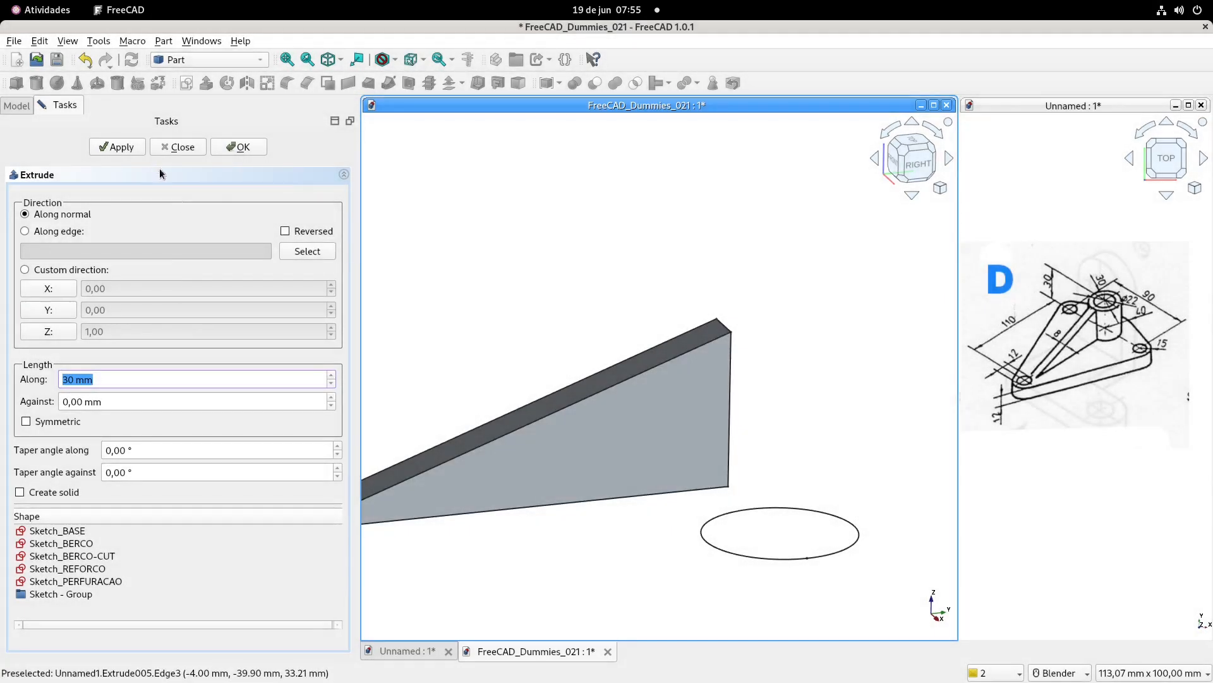
left_click(191, 152)
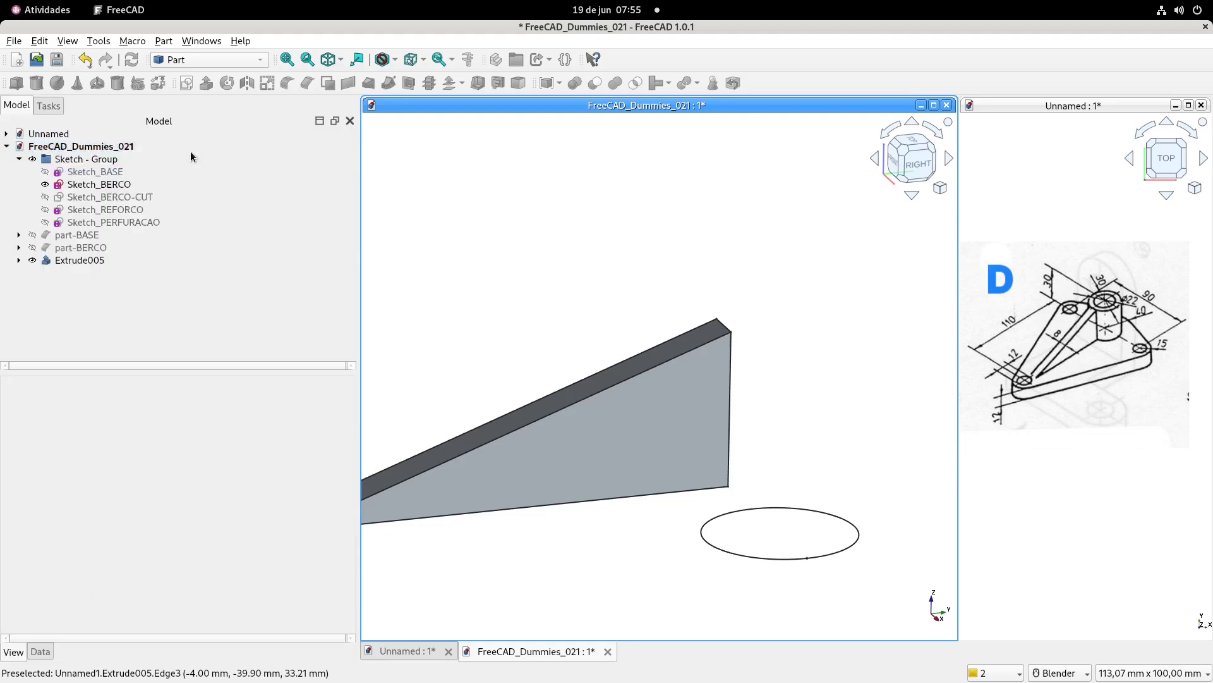
- Extrude the Sketch_BERCO circle 30 mm along its normal as a solid cylinder
left_click(121, 186)
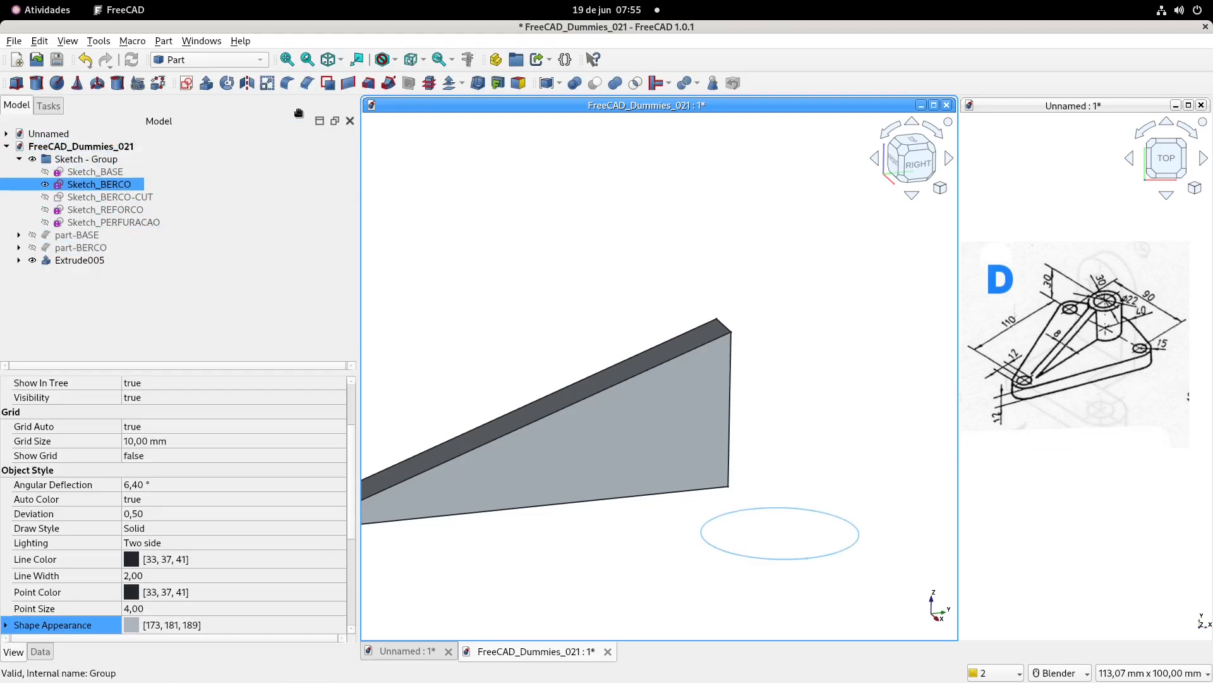
left_click(205, 84)
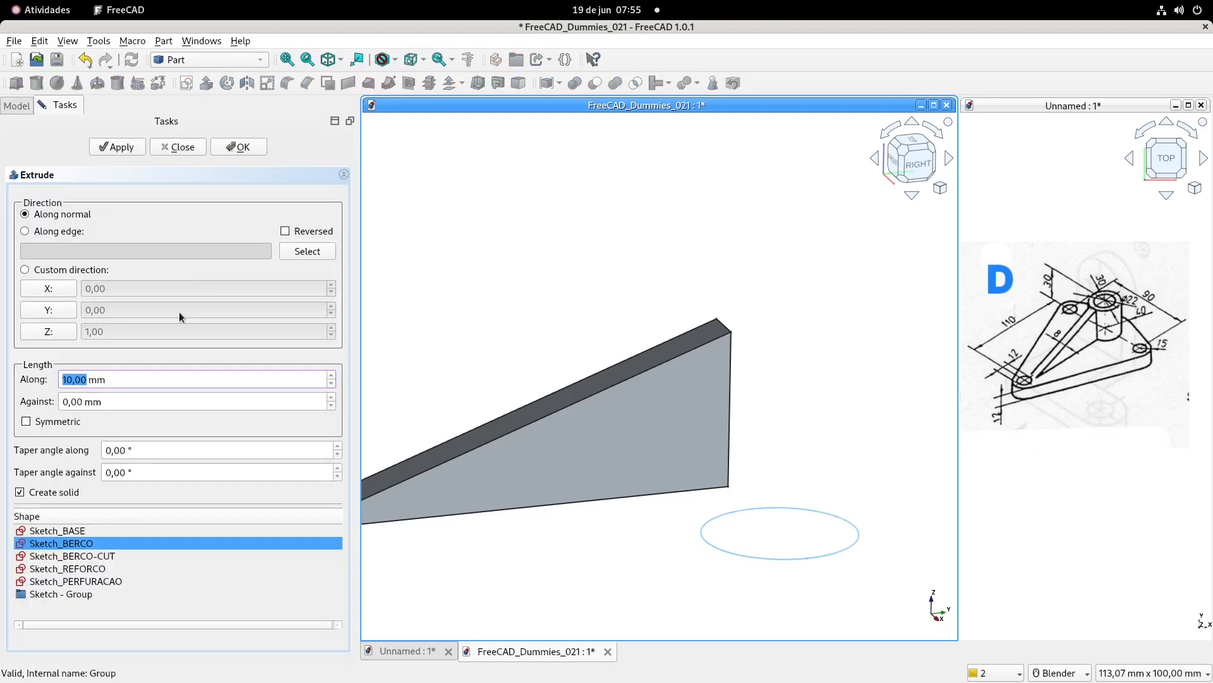
type("30")
key("Return")
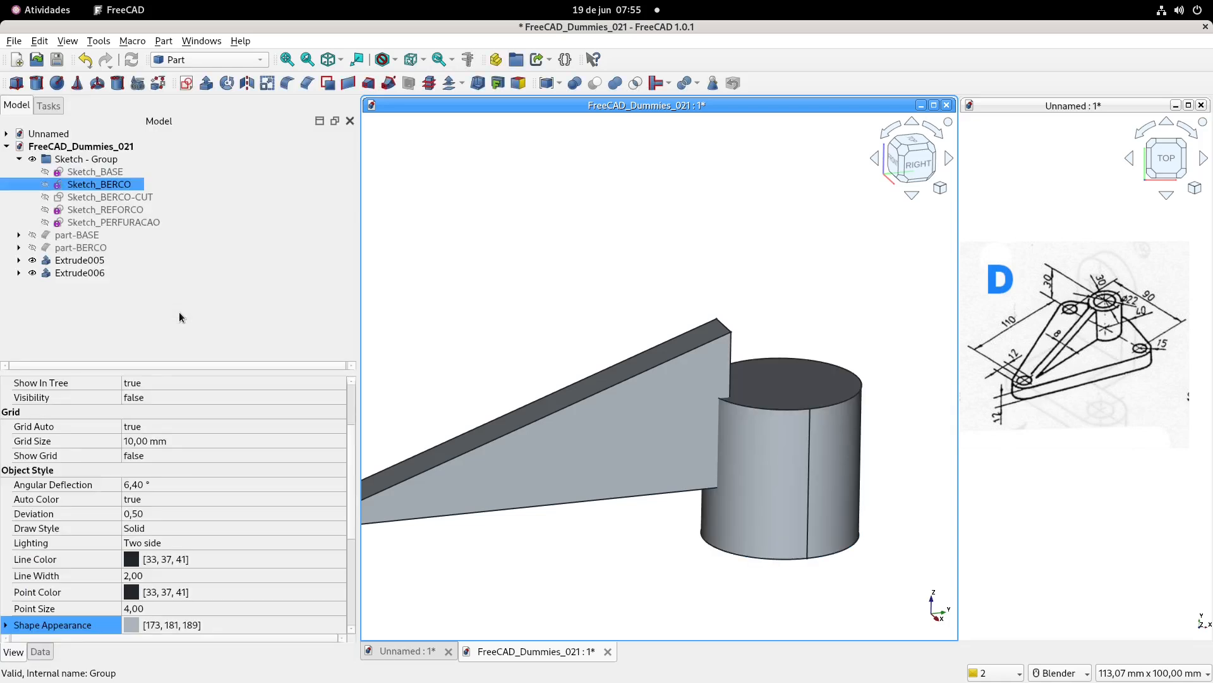
- Set the new boss cylinder's Z position to 12 mm
left_click(82, 273)
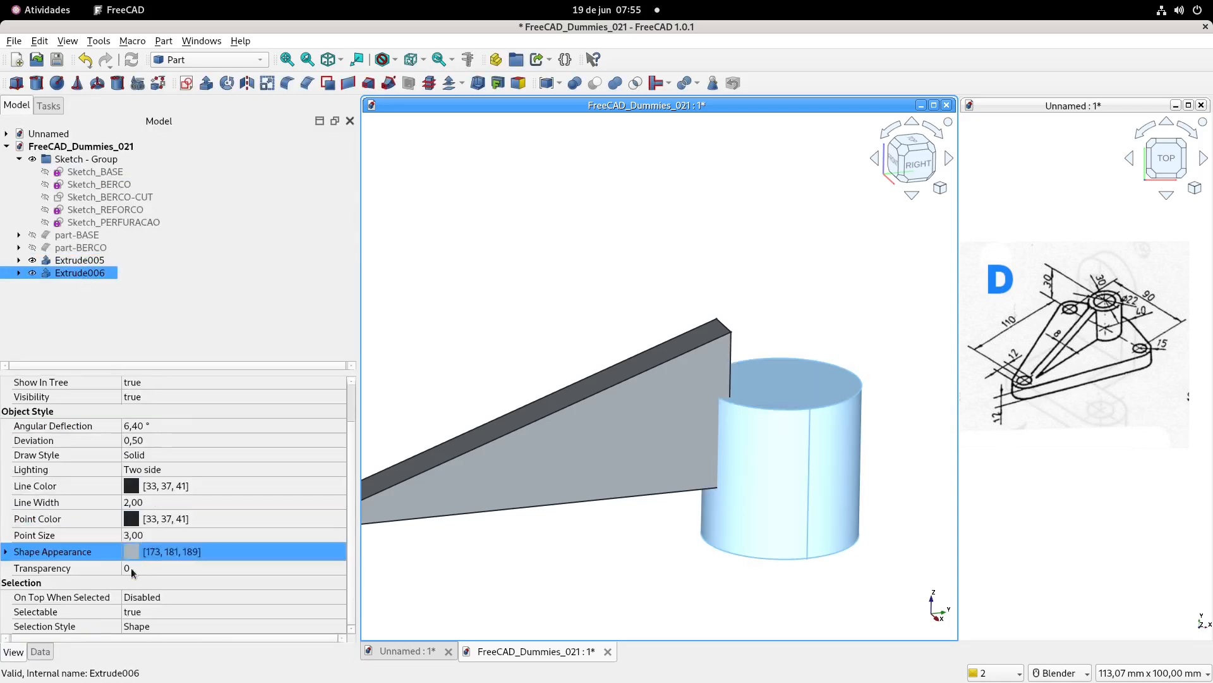
left_click(40, 652)
left_click(171, 485)
type("12")
key("Return")
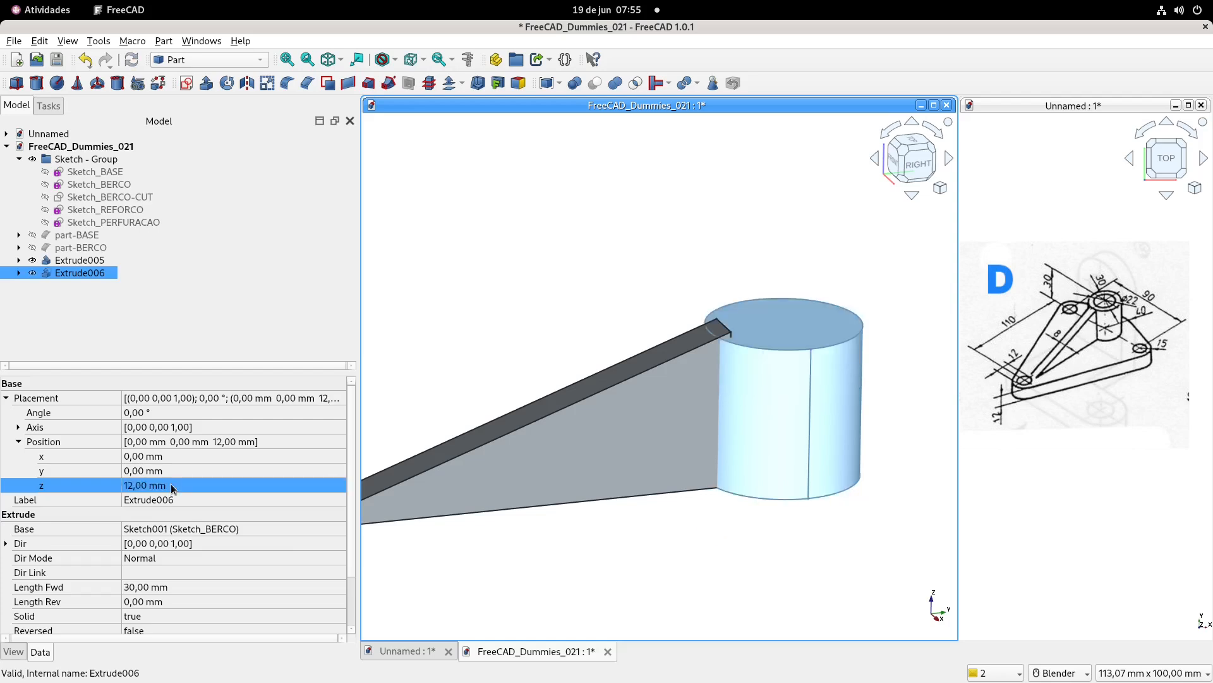
- Set the boss cylinder's forward extrusion length to 35 mm
left_click(171, 484)
left_click(184, 480)
left_click(195, 585)
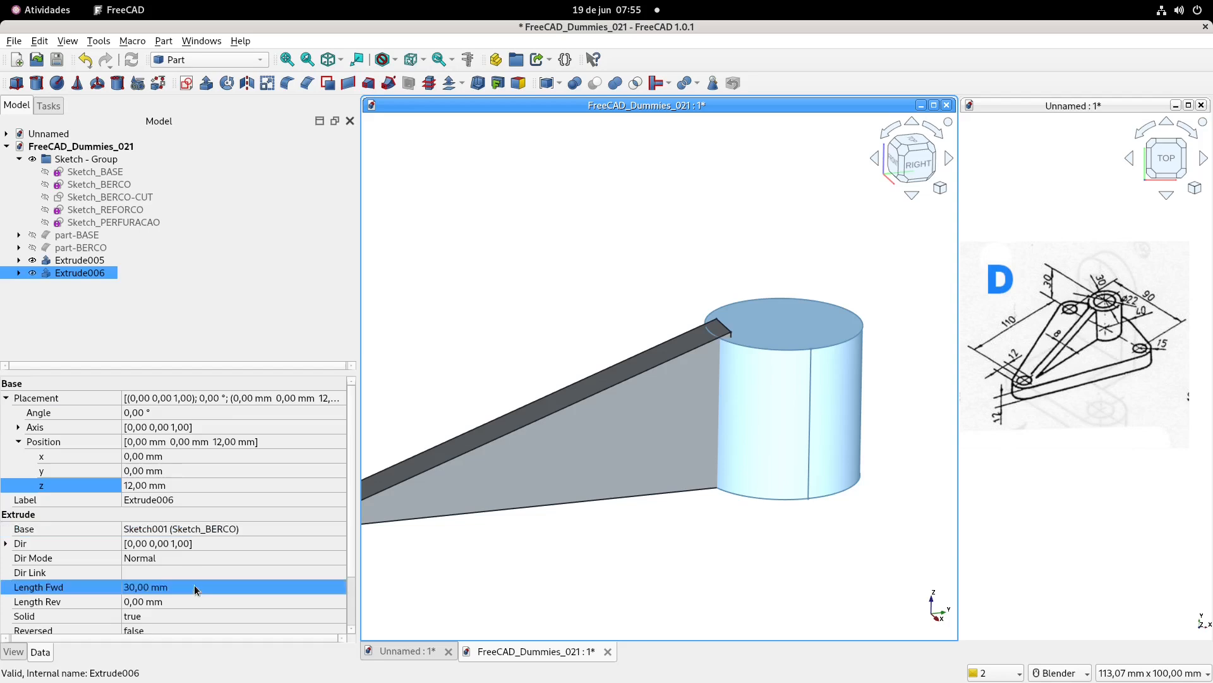
left_click(193, 588)
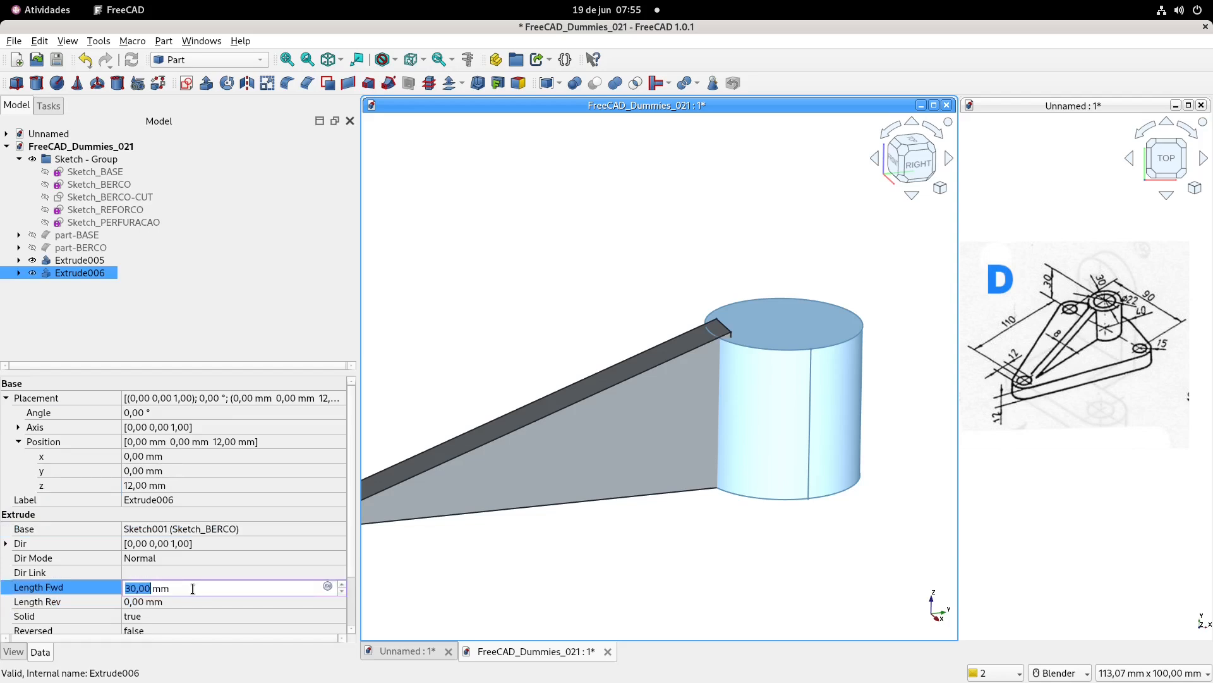
type("35")
key("Return")
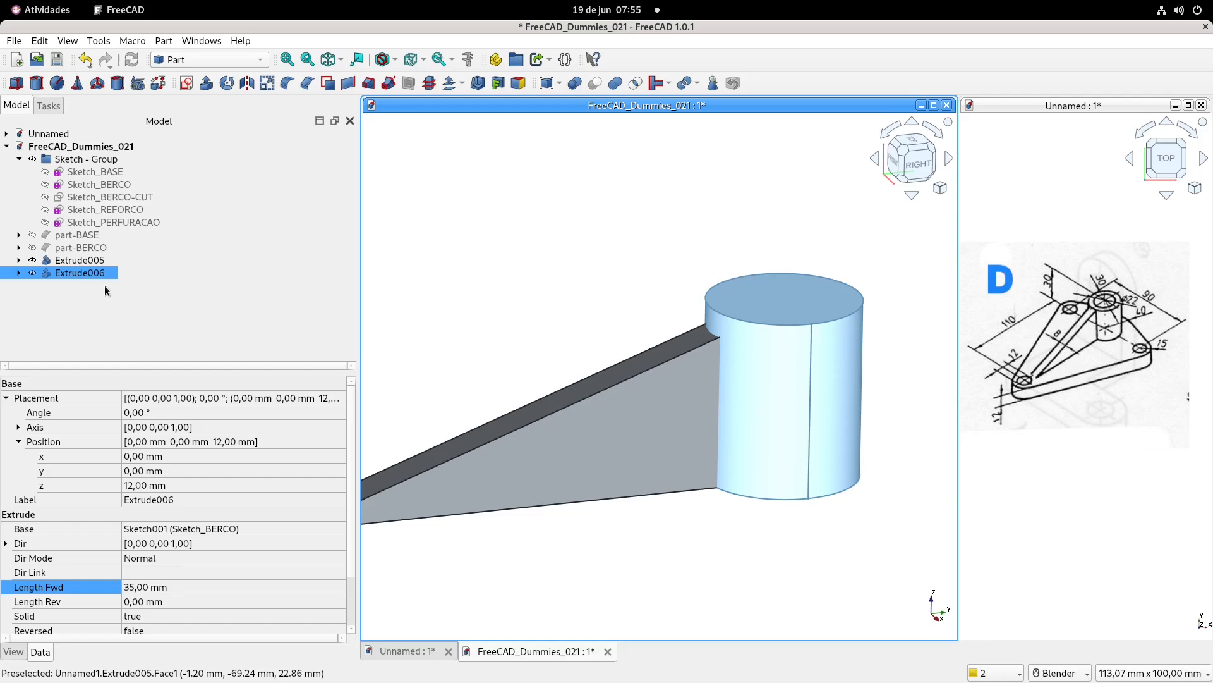
- Cut the boss cylinder out of the rib so that its upright end follows the round wall
left_click(442, 284)
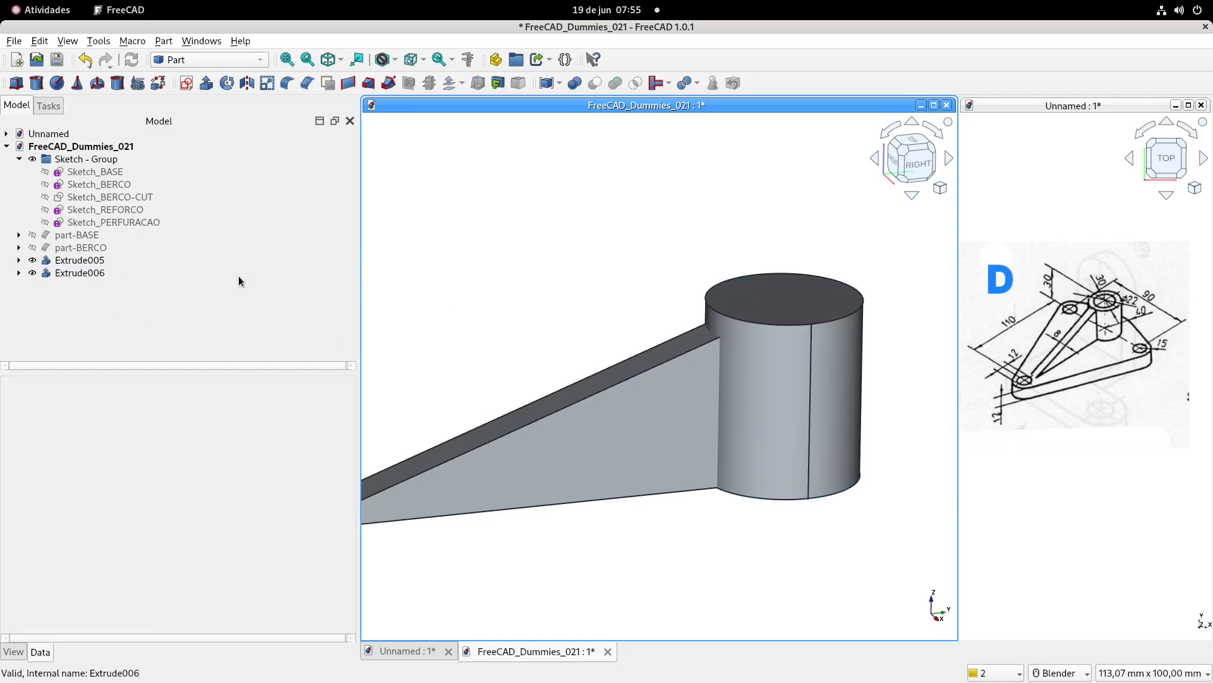
left_click(92, 260)
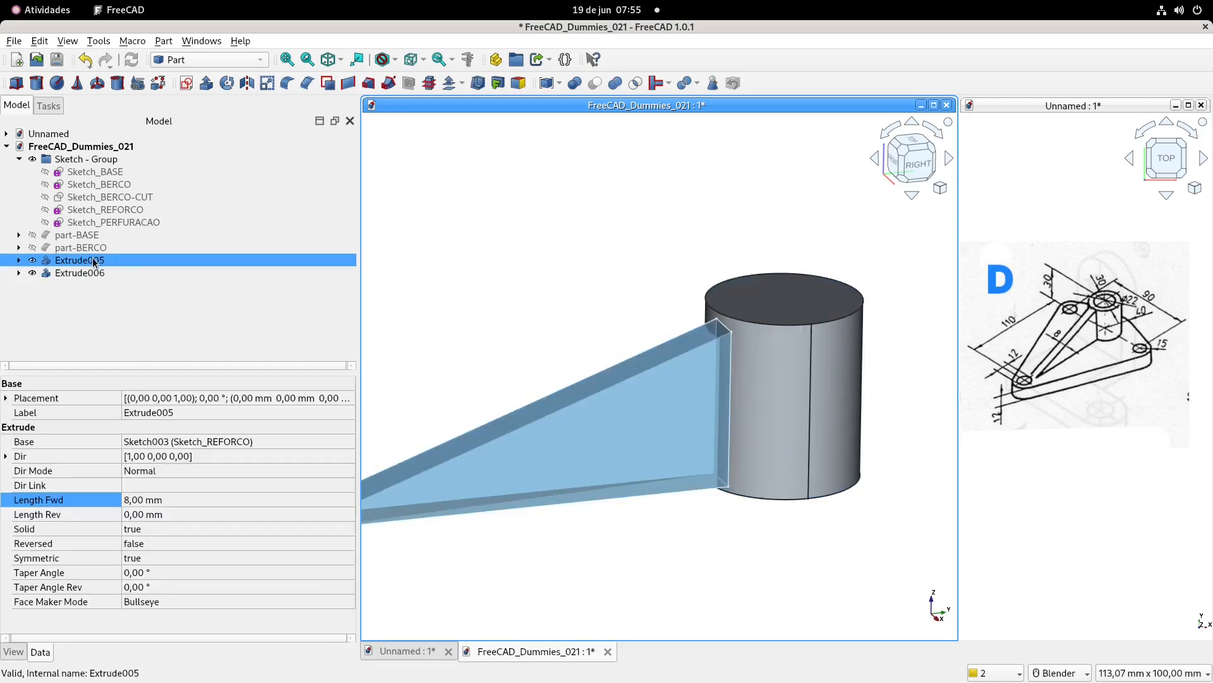
left_click(91, 272, "ctrl")
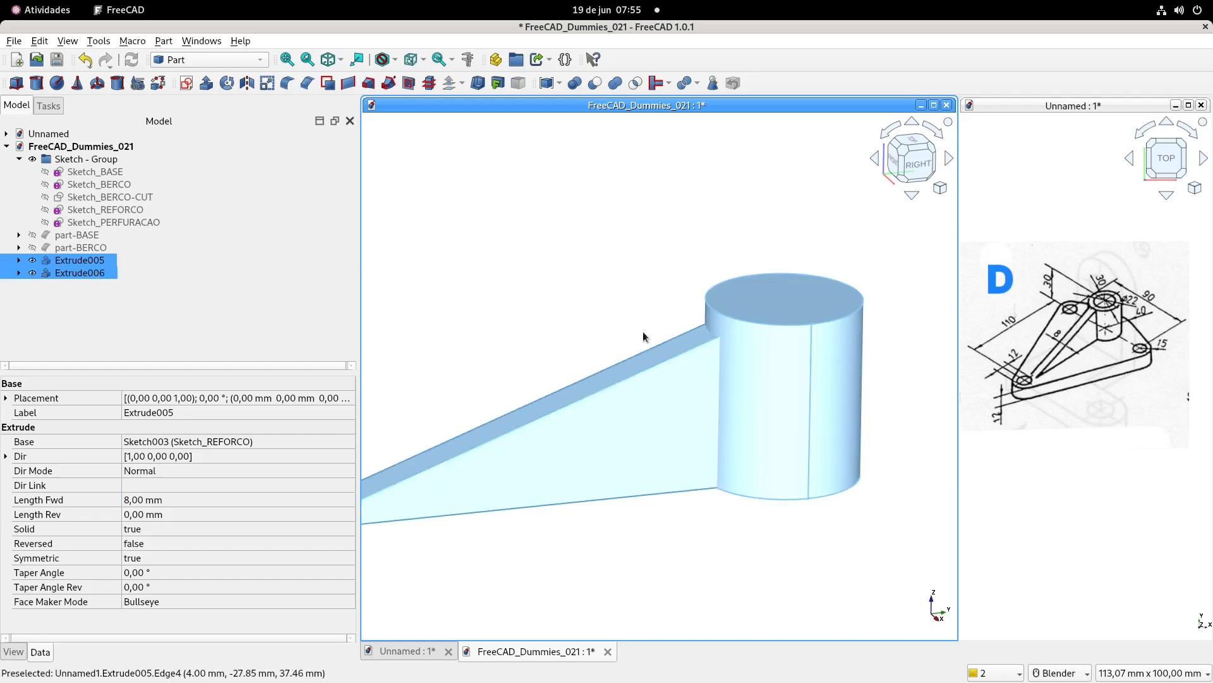
left_click(595, 84)
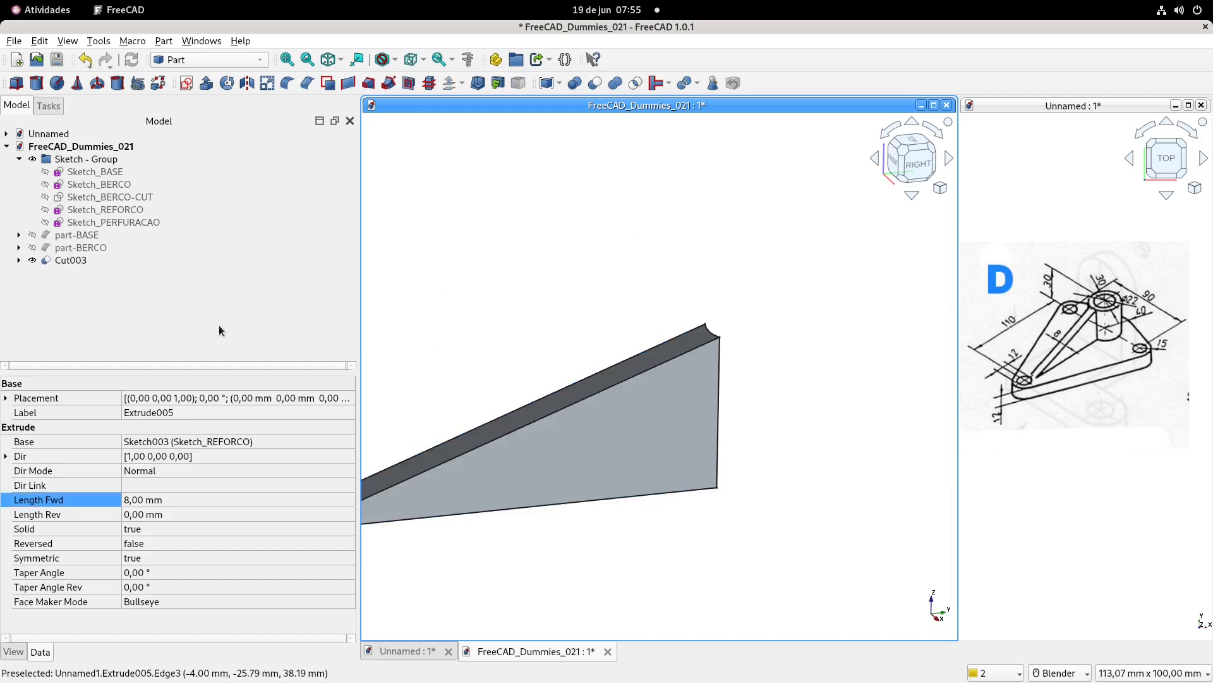
- Show part-BERCO again and examine how the cut rib meets the boss near its chamfered rim
left_click(88, 248)
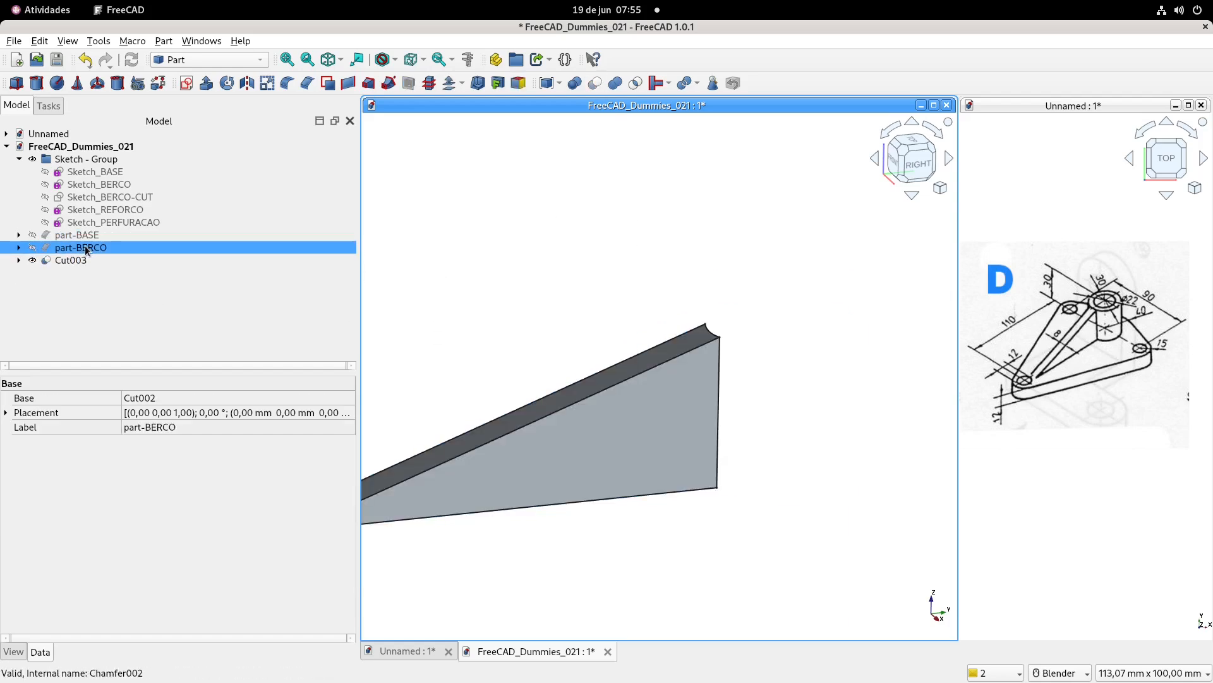
key("space")
scroll(716, 359, "up", 3)
middle_click_drag(713, 336, 747, 327)
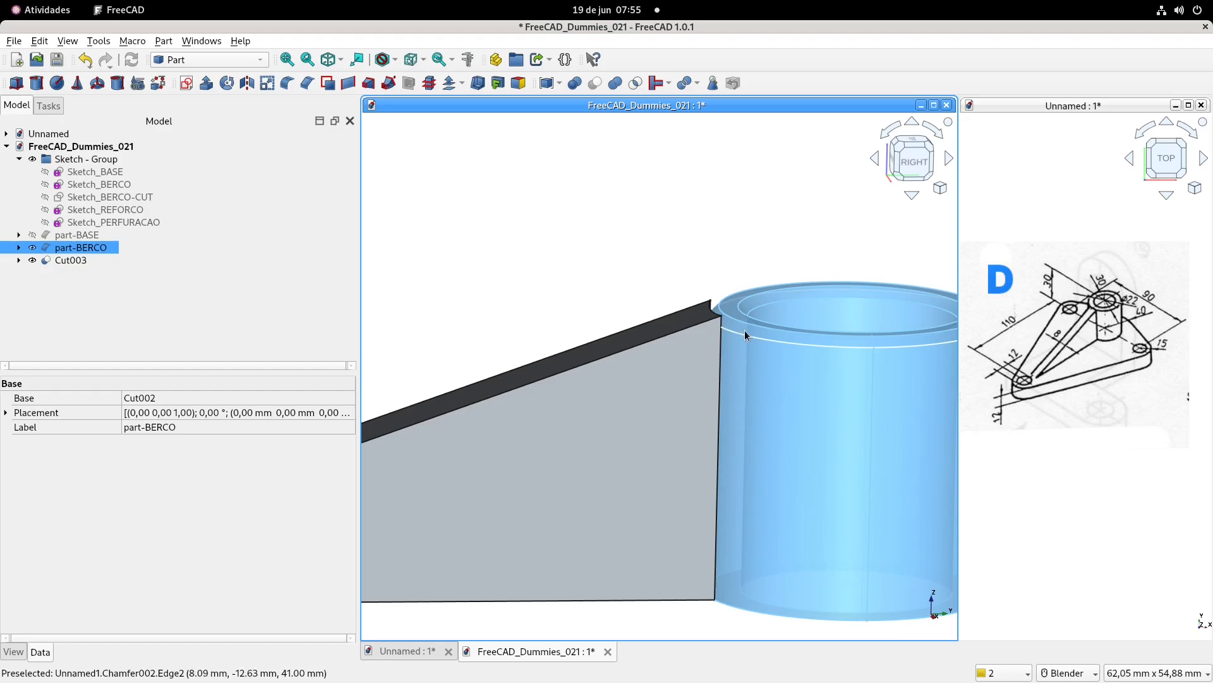
scroll(742, 331, "down", 2)
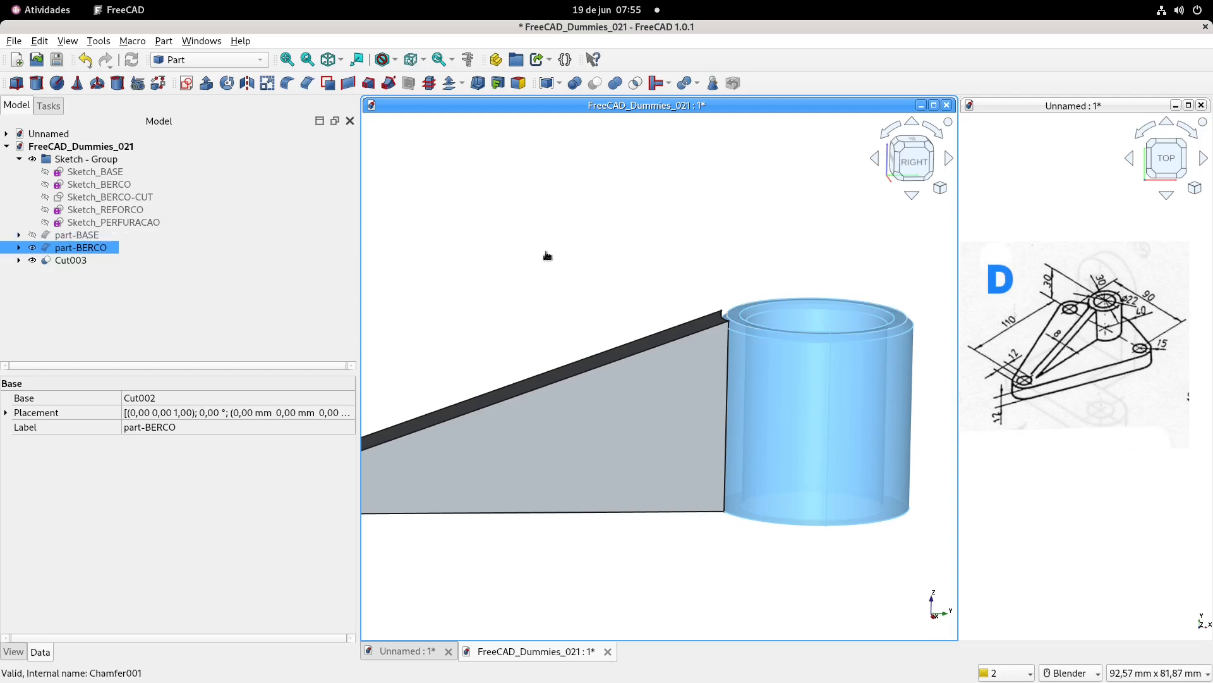
- Open Sketch_REFORCO for editing and delete the point-on-object constraint tying the rib's sloped line to the boss's upper corner
left_click(183, 225)
left_click(135, 235)
left_click(128, 221)
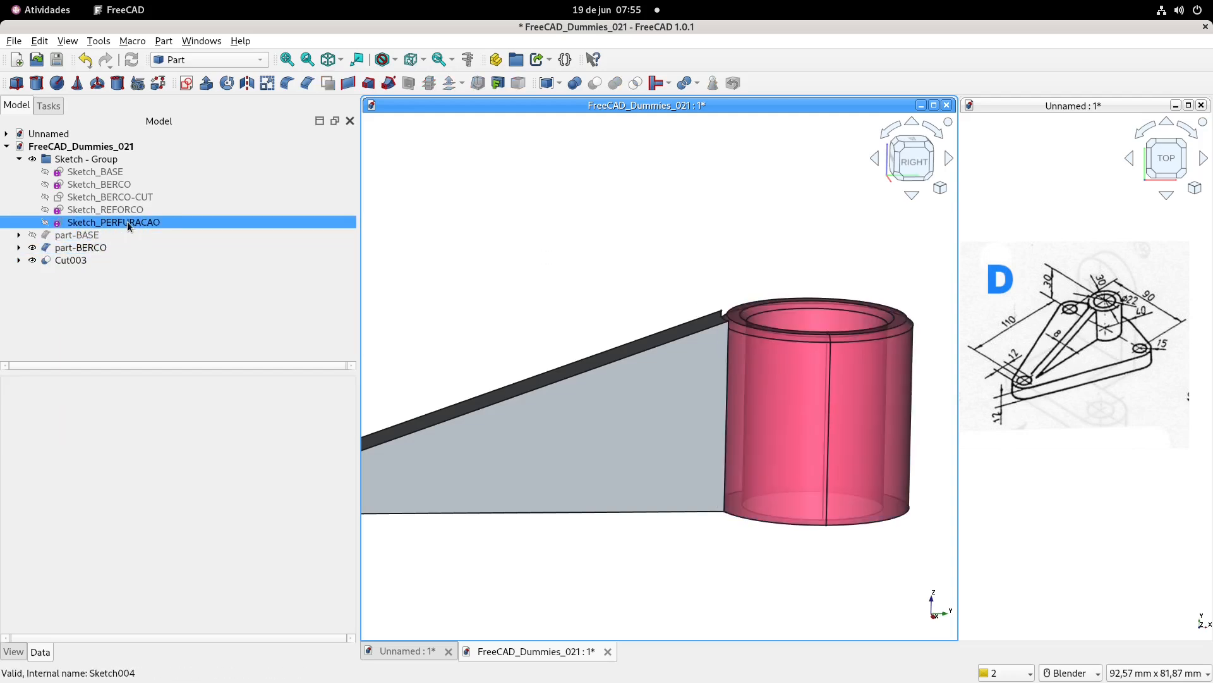
left_click(120, 213)
double_click(119, 211)
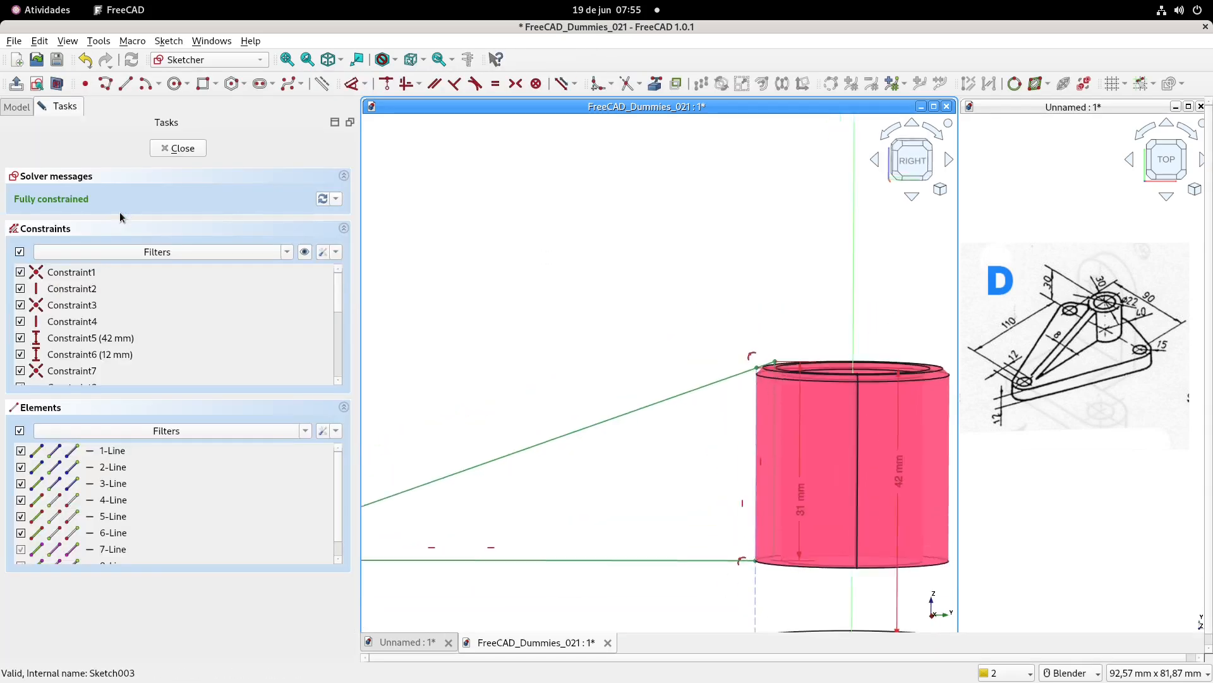
scroll(682, 292, "up", 4)
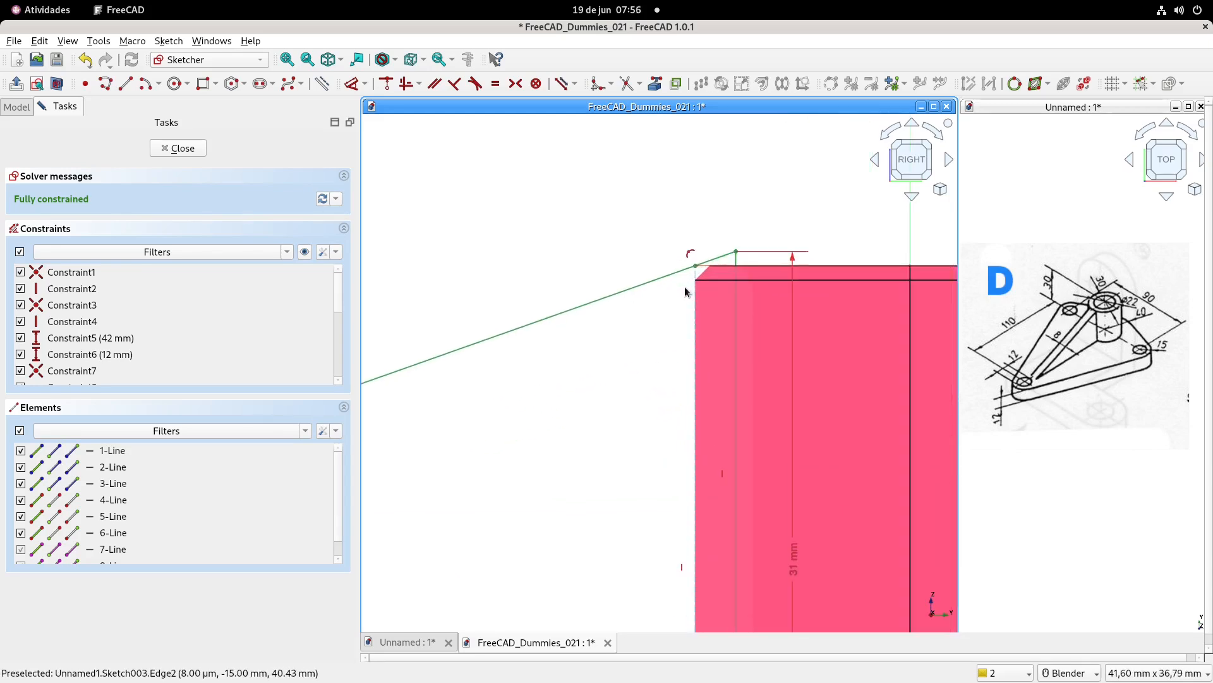
left_click(690, 250)
key("Delete")
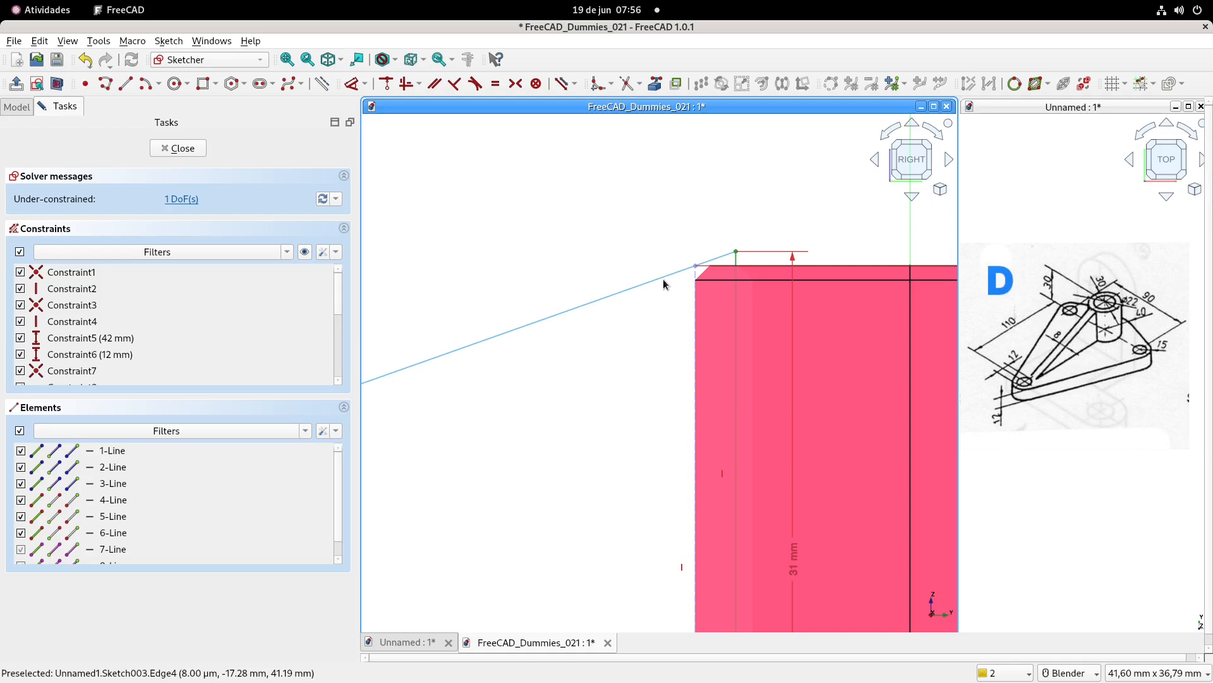
- Project the chamfer's lower edge as external geometry, constrain its outer endpoint onto the rib's sloped line, and close the sketch
scroll(708, 280, "up", 1)
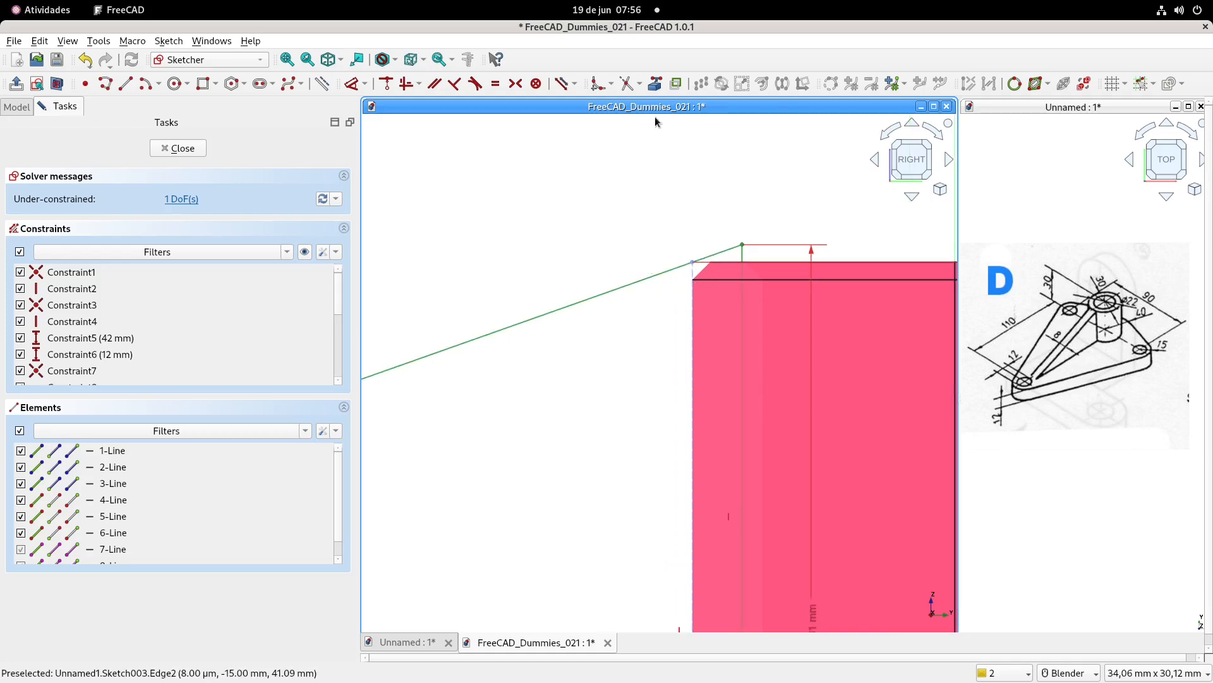
left_click(656, 84)
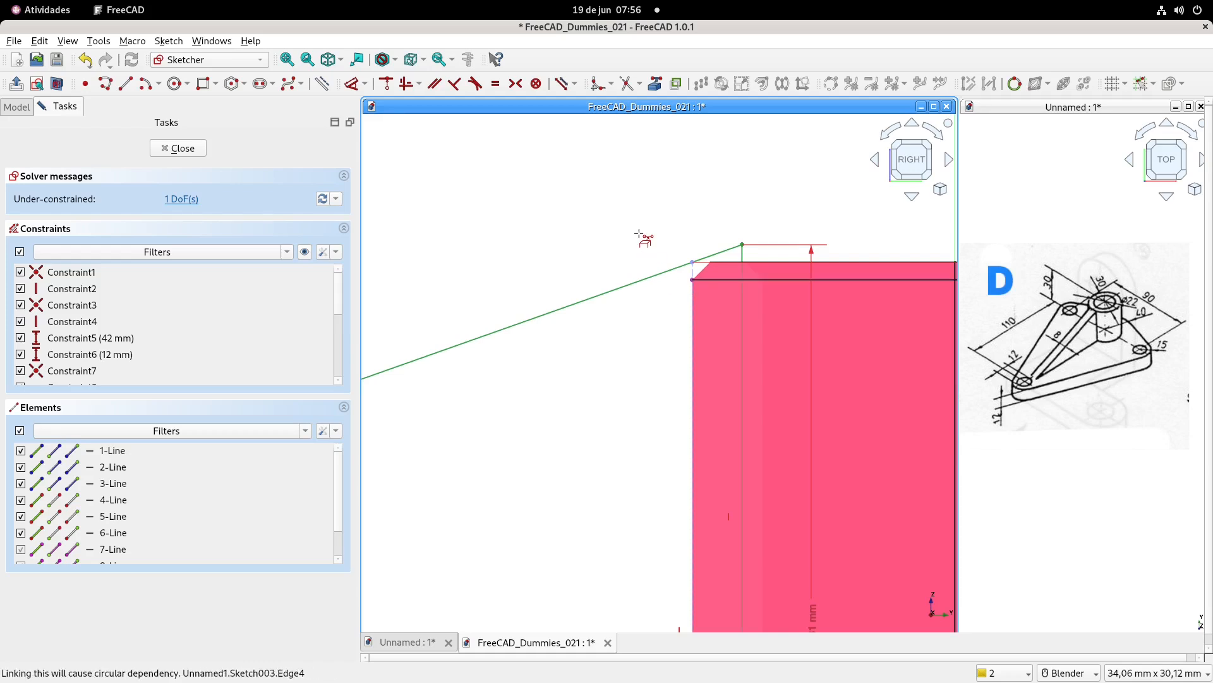
scroll(640, 237, "up", 2)
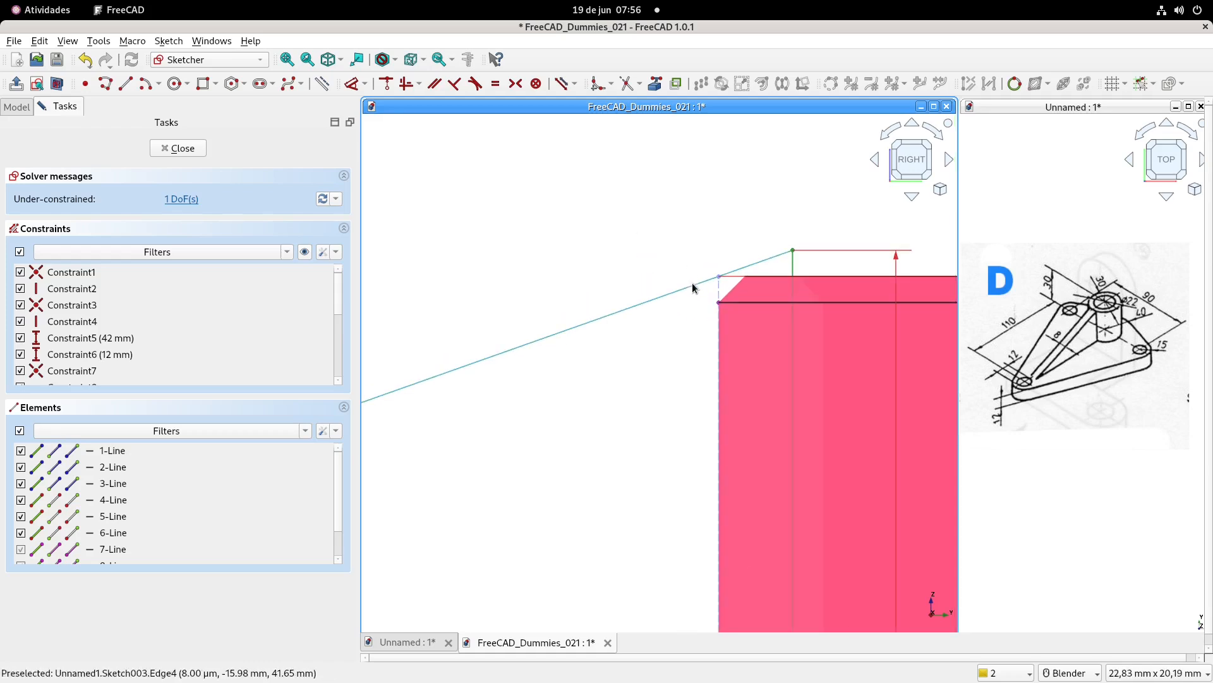
left_click(693, 282)
left_click(718, 304)
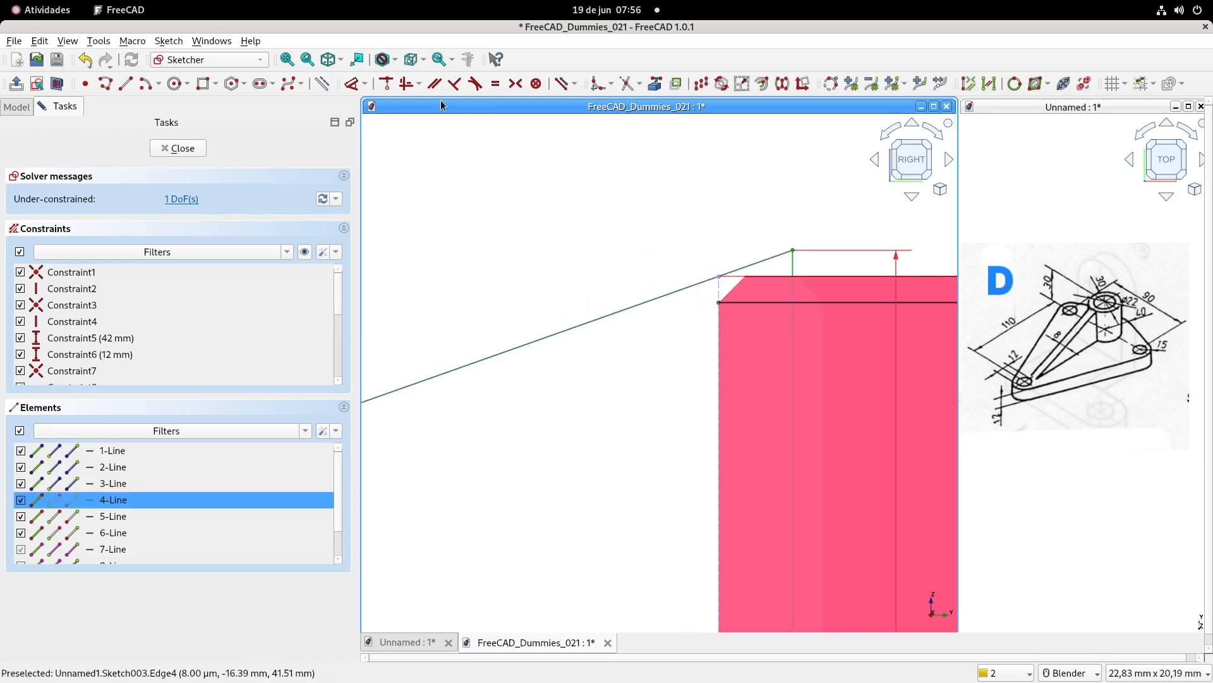
left_click(387, 84)
scroll(552, 295, "down", 7)
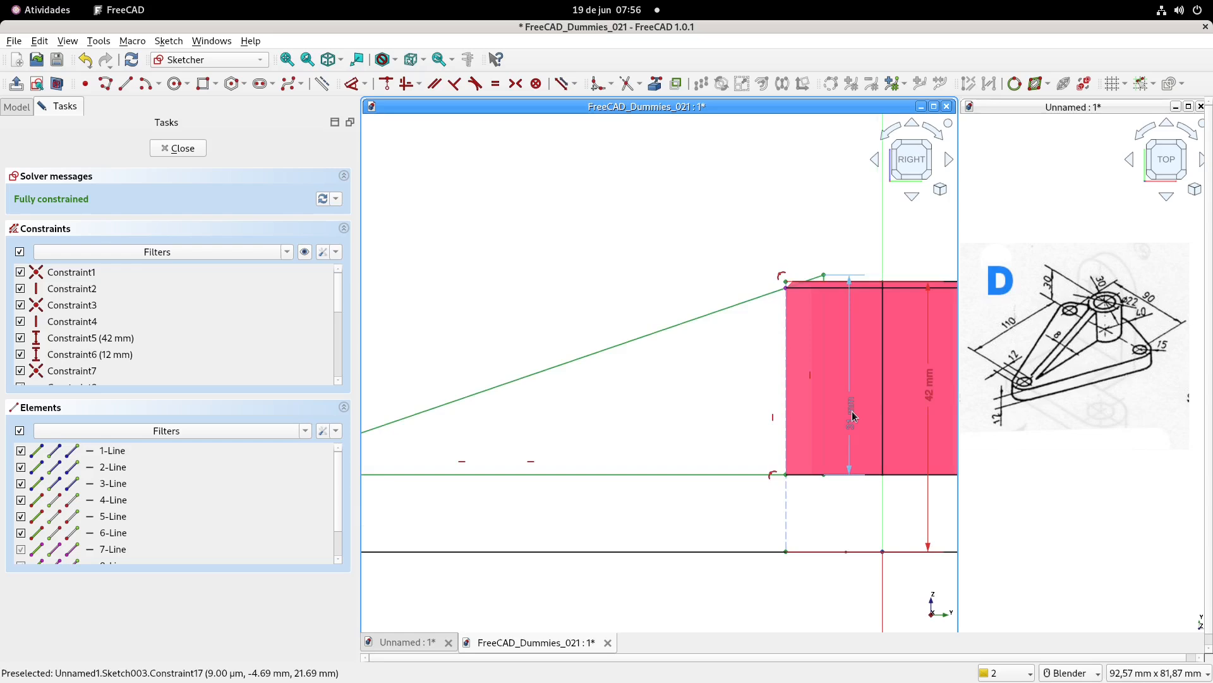
scroll(852, 416, "down", 2)
left_click(195, 153)
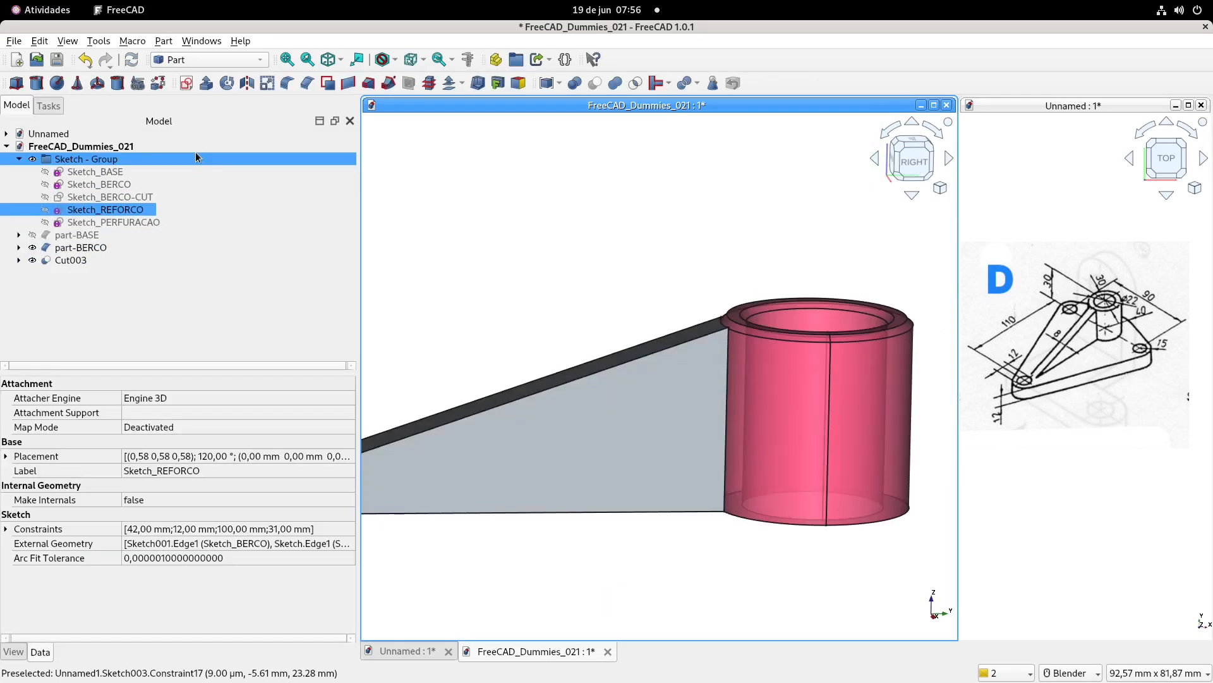
- Reopen Sketch_REFORCO, delete the constraint holding the sloped line to the chamfer's lower endpoint, and move the freed line
mouse_move(730, 340)
middle_mouse_down()
mouse_move(645, 320)
mouse_move(735, 328)
mouse_move(650, 336)
mouse_move(658, 393)
mouse_move(658, 360)
mouse_move(764, 354)
middle_mouse_up()
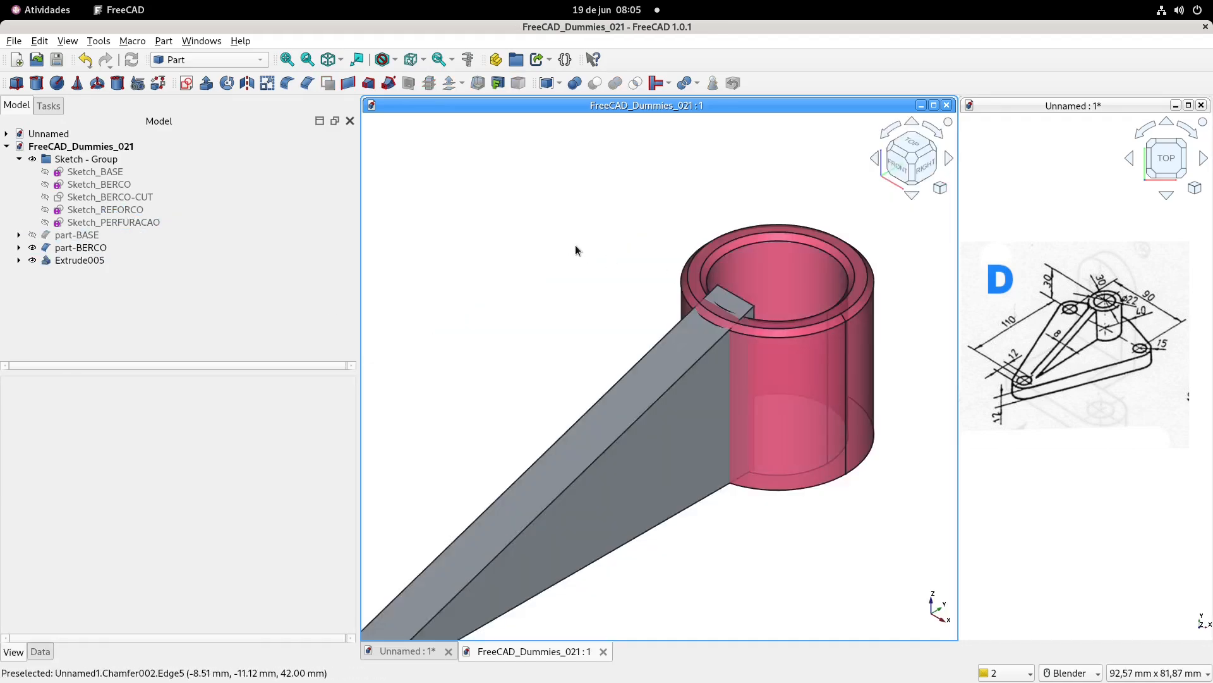
middle_click_drag(579, 243, 571, 226, "shift")
left_click(140, 234)
left_click(133, 198)
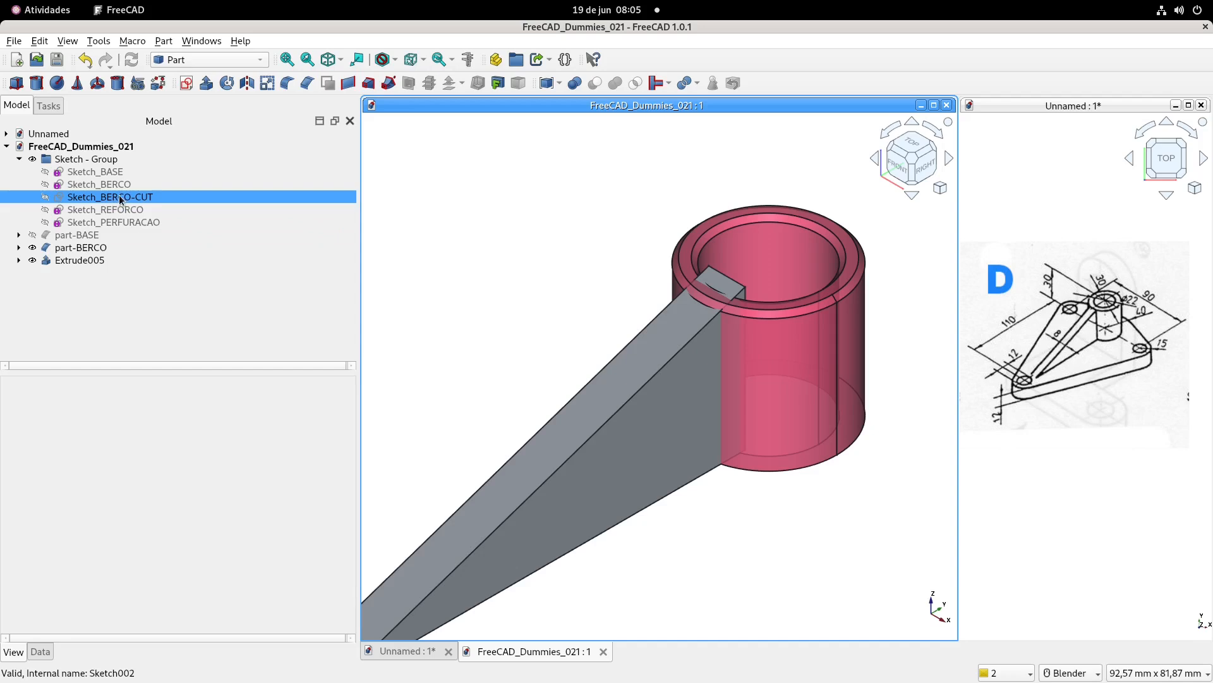
double_click(112, 209)
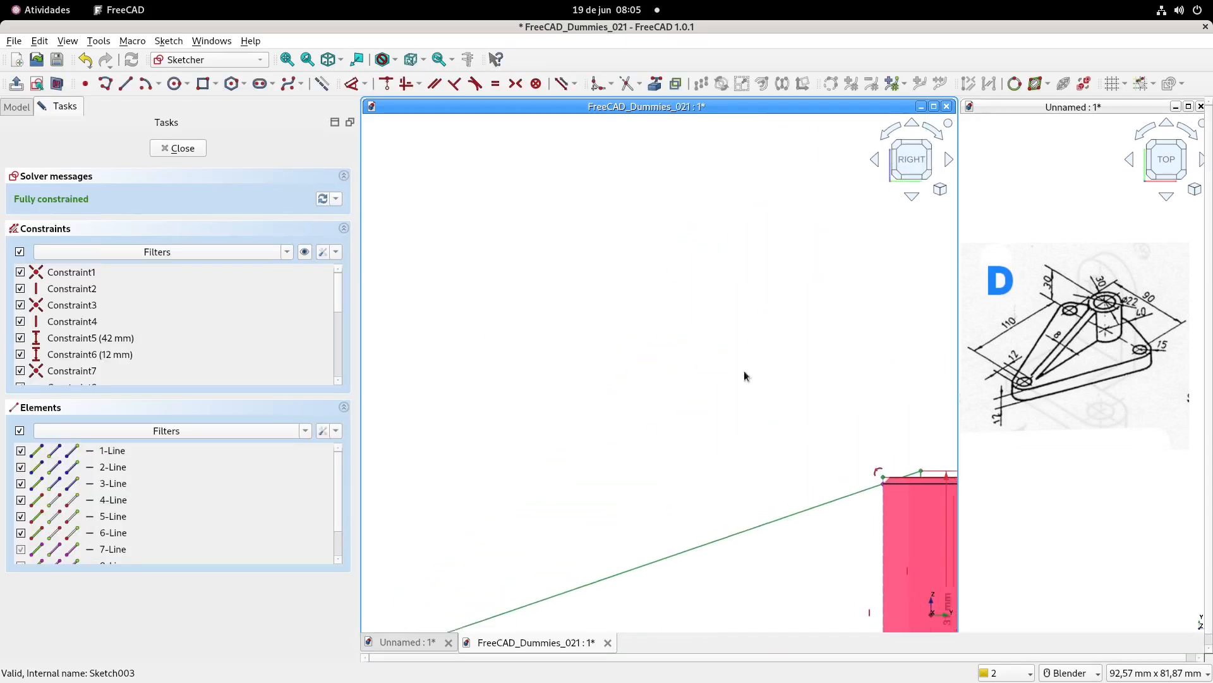
scroll(744, 376, "up", 6)
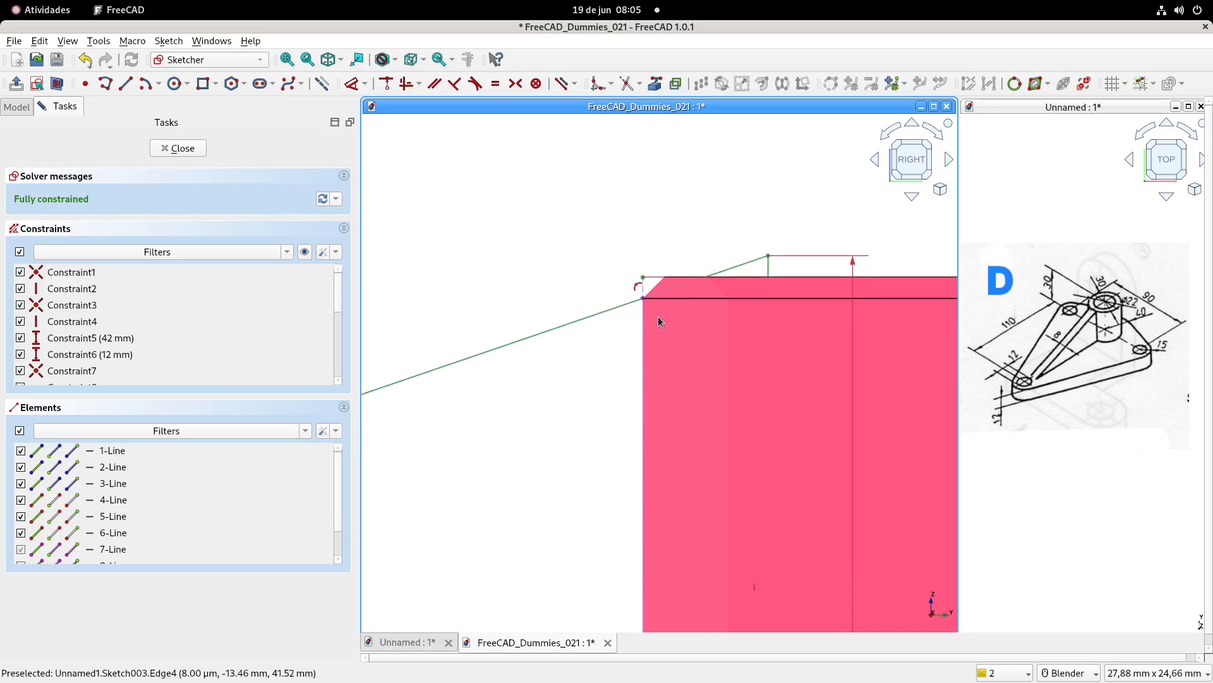
scroll(641, 297, "up", 2)
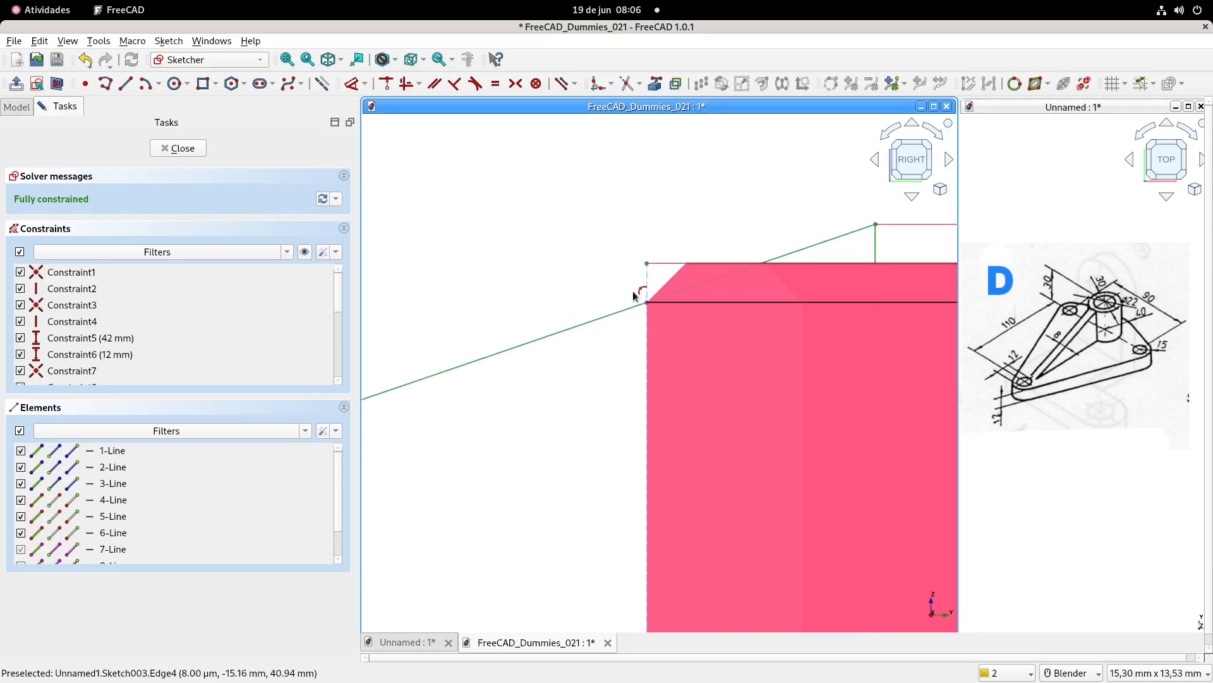
left_click(642, 290)
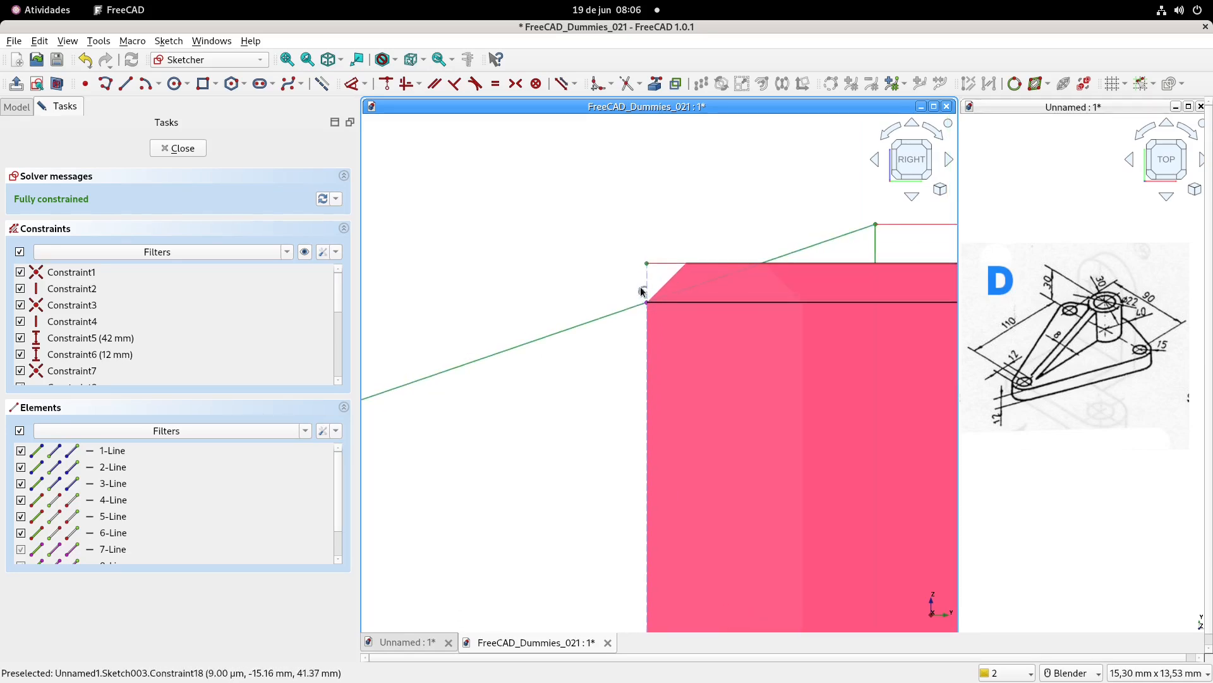
key("Delete")
left_click_drag(639, 320, 606, 317)
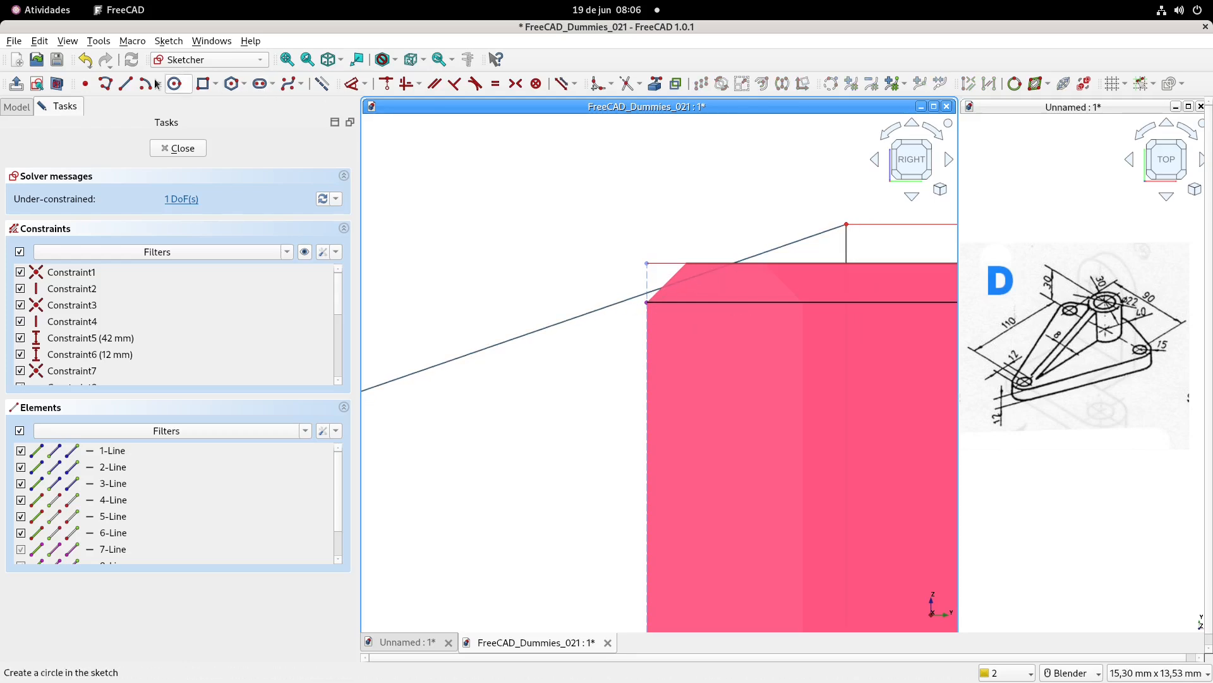
- Place a point on the boss's vertical outer edge below the chamfer and constrain it onto the rib's sloped line
left_click(88, 84)
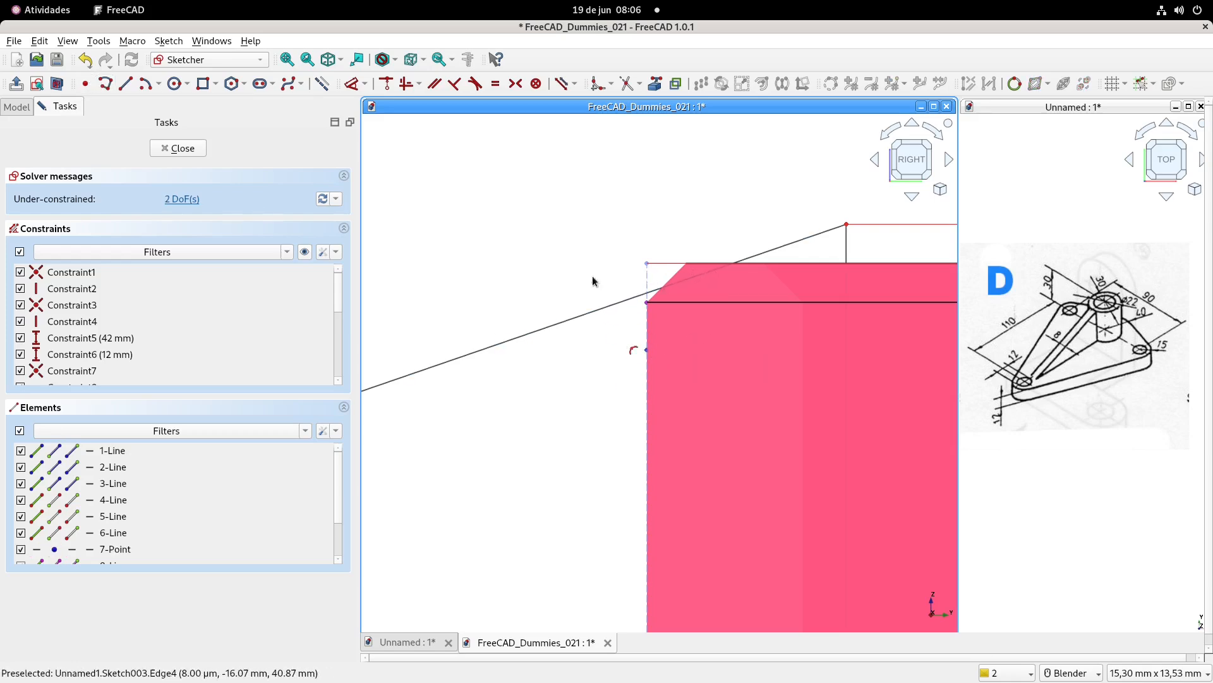
left_click_drag(847, 253, 929, 253)
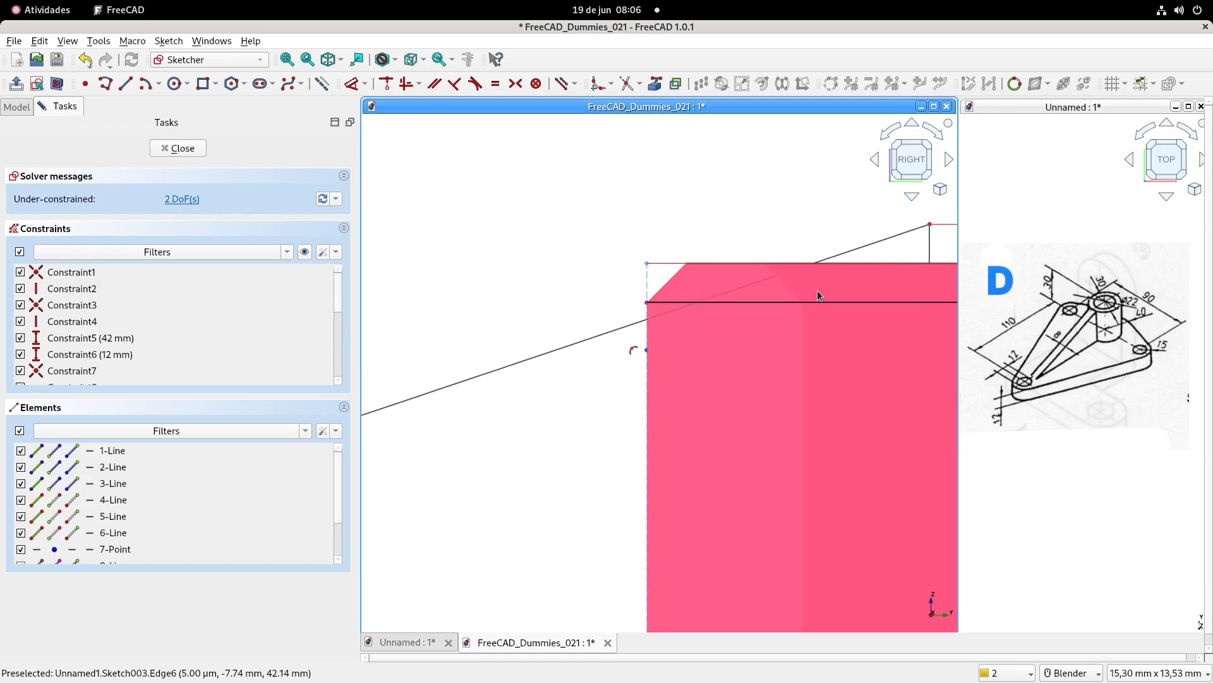
left_click(648, 351)
left_click(641, 325)
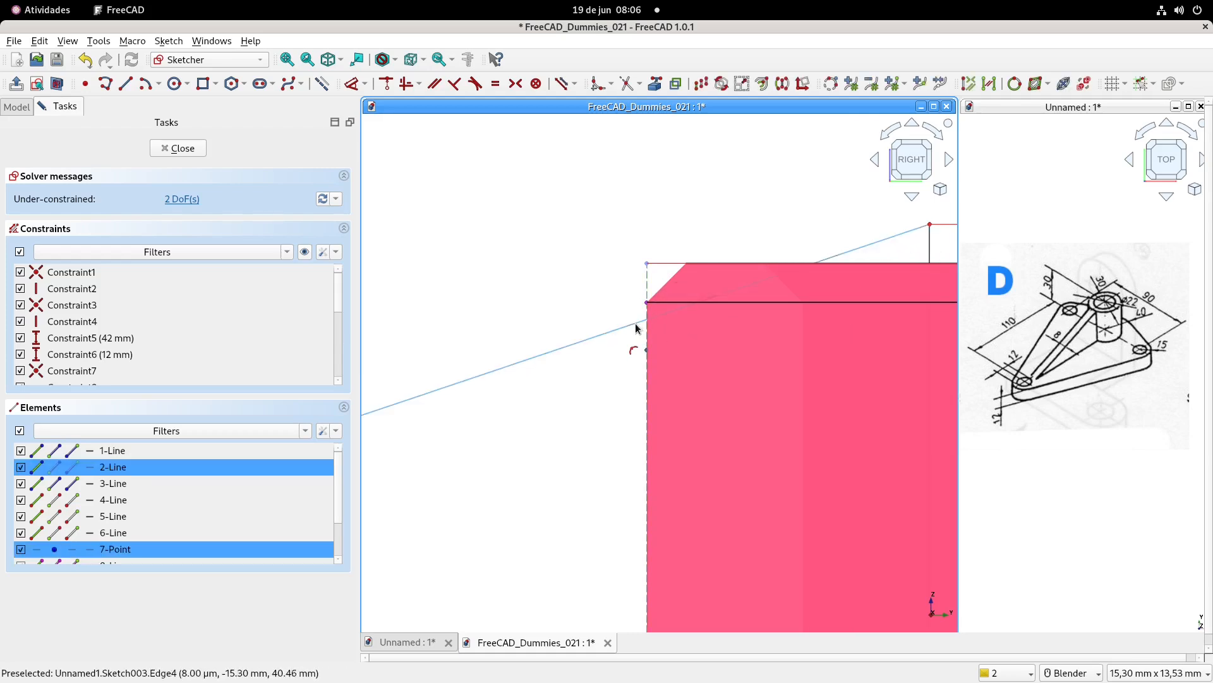
left_click(628, 345)
scroll(645, 349, "up", 3)
left_click(655, 352)
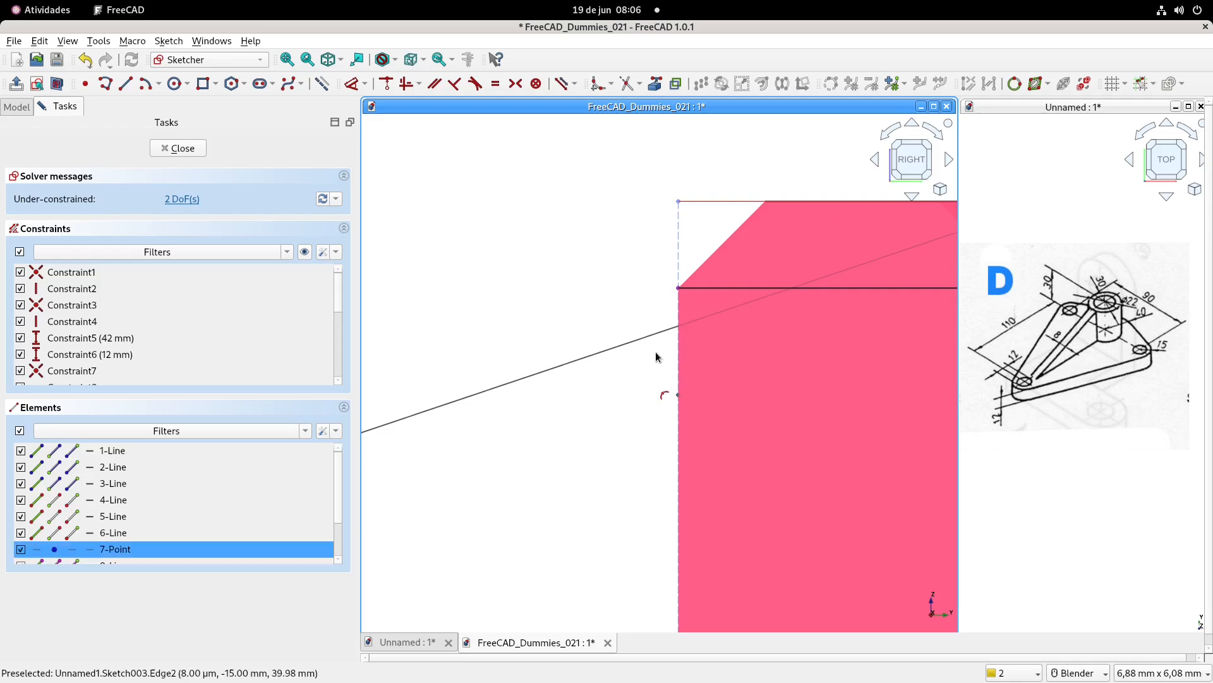
left_click(648, 340)
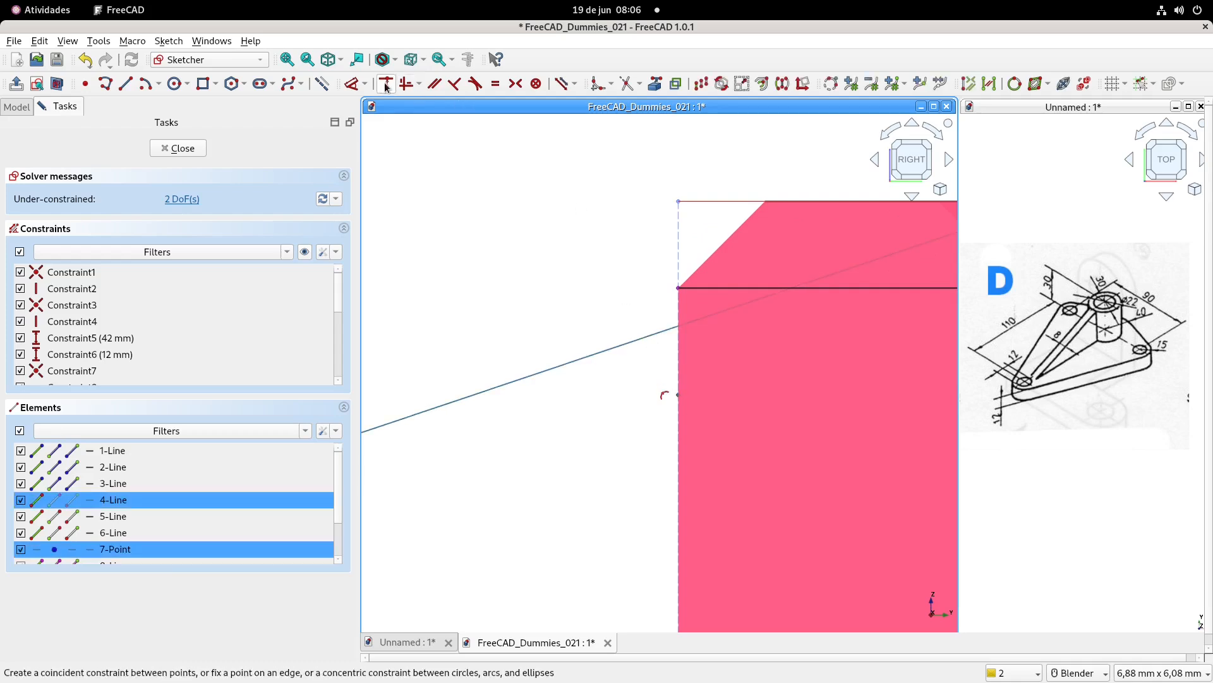
left_click(405, 83)
- Dimension the vertical distance from the chamfer's lower endpoint down to the new point as 0.2 mm and close the sketch
left_click(352, 82)
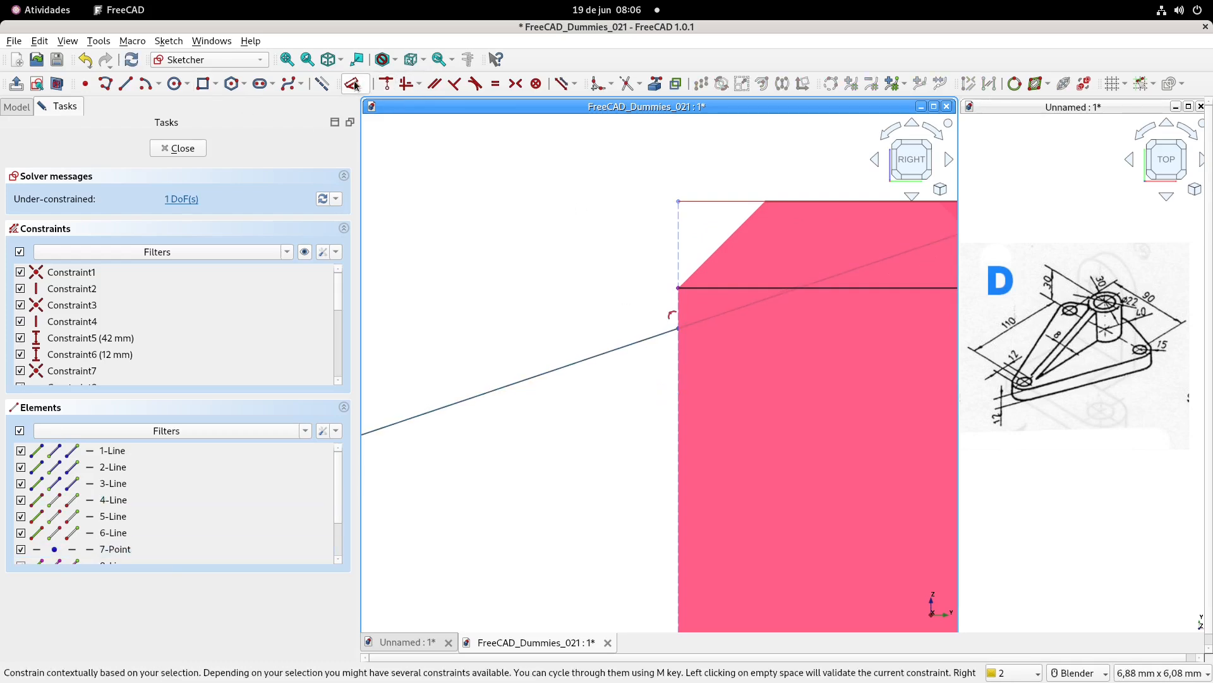
left_click(677, 327)
left_click(678, 289)
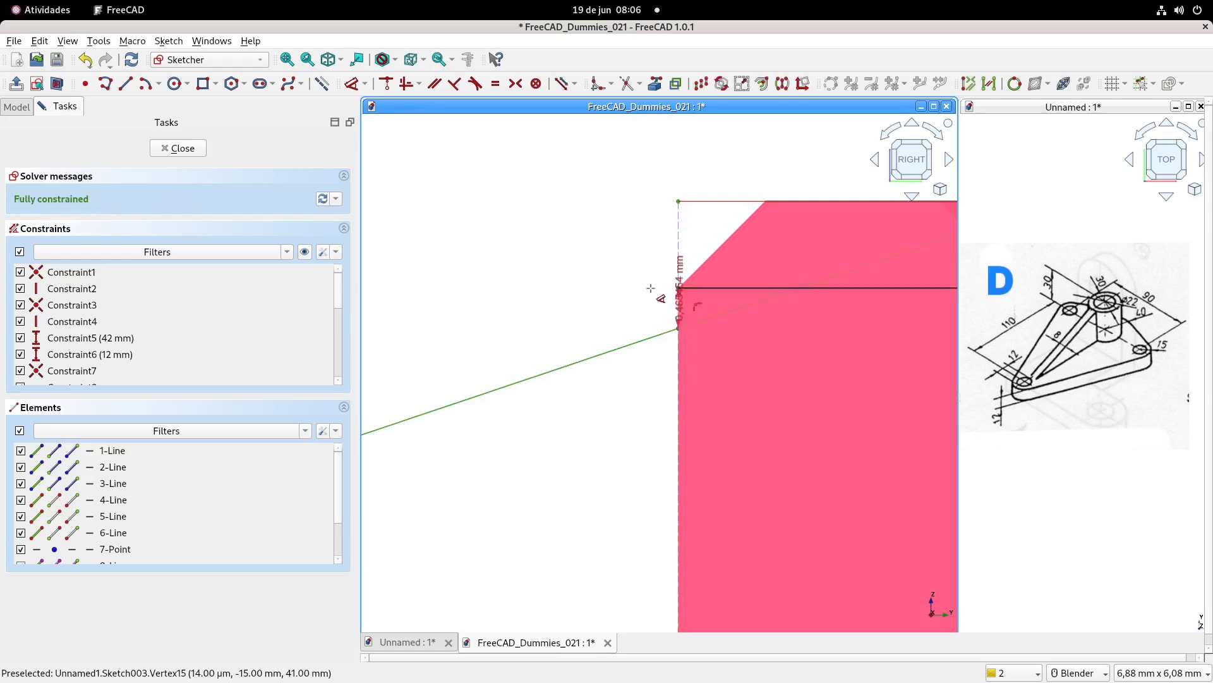
left_click(629, 297)
type(",2 mm")
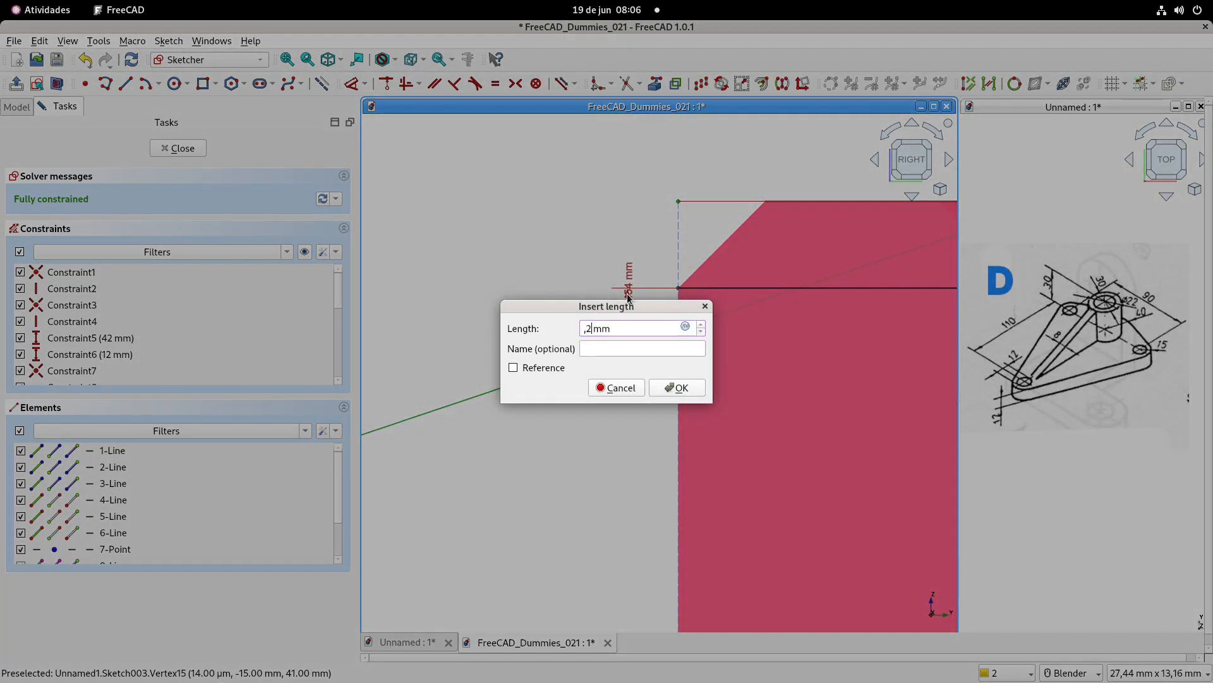
left_click(690, 386)
scroll(553, 239, "down", 3)
scroll(553, 238, "down", 2)
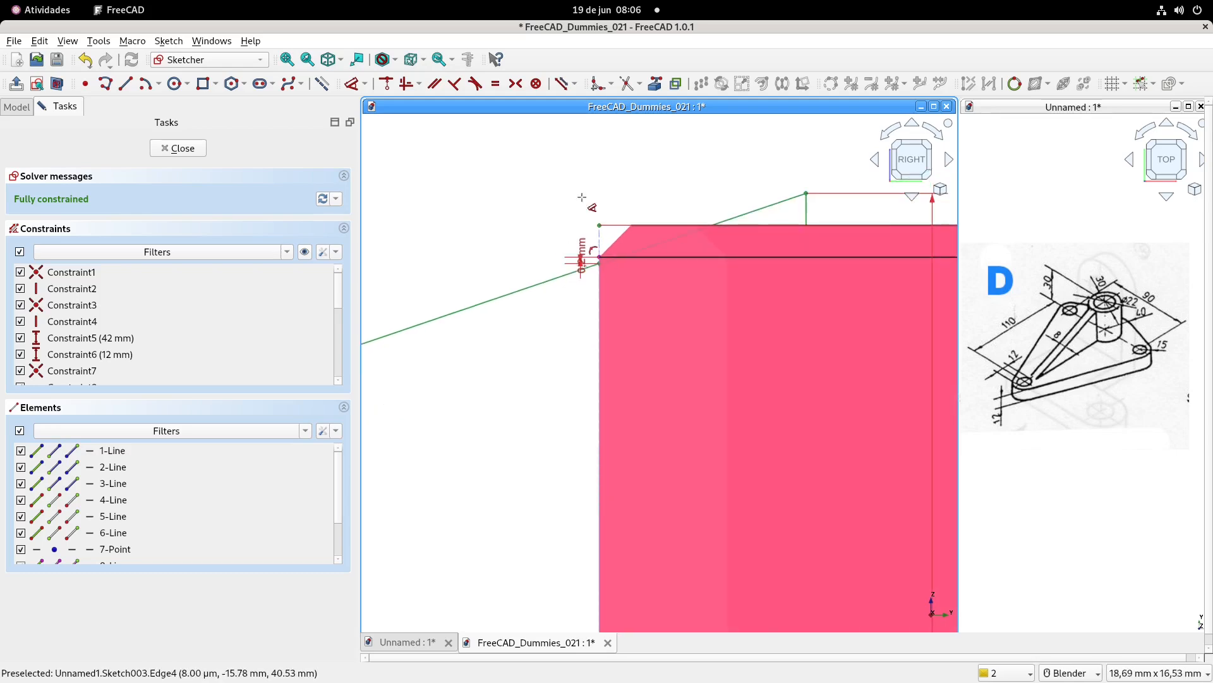
left_click(183, 149)
- Hide part-BERCO, leaving only the rib extrusion on display
scroll(673, 303, "up", 4)
mouse_move(741, 313)
middle_mouse_down("shift")
mouse_move(750, 334)
mouse_move(711, 305)
middle_mouse_up("shift")
scroll(752, 335, "up", 5)
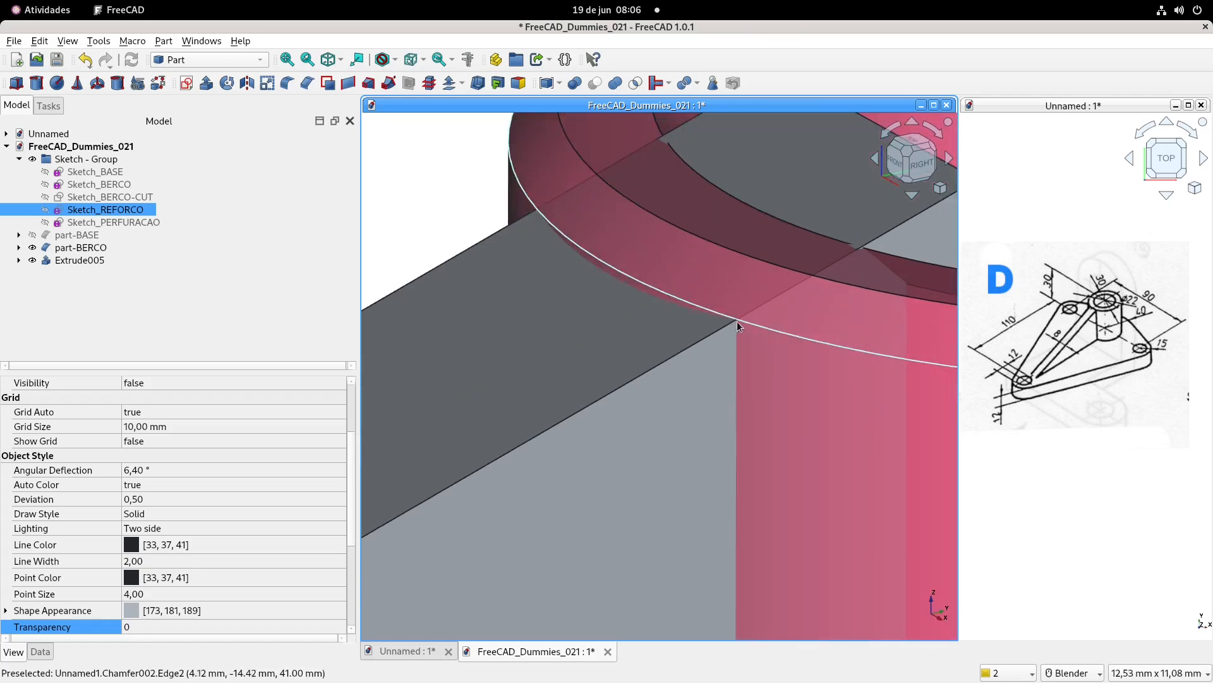
scroll(739, 324, "down", 5)
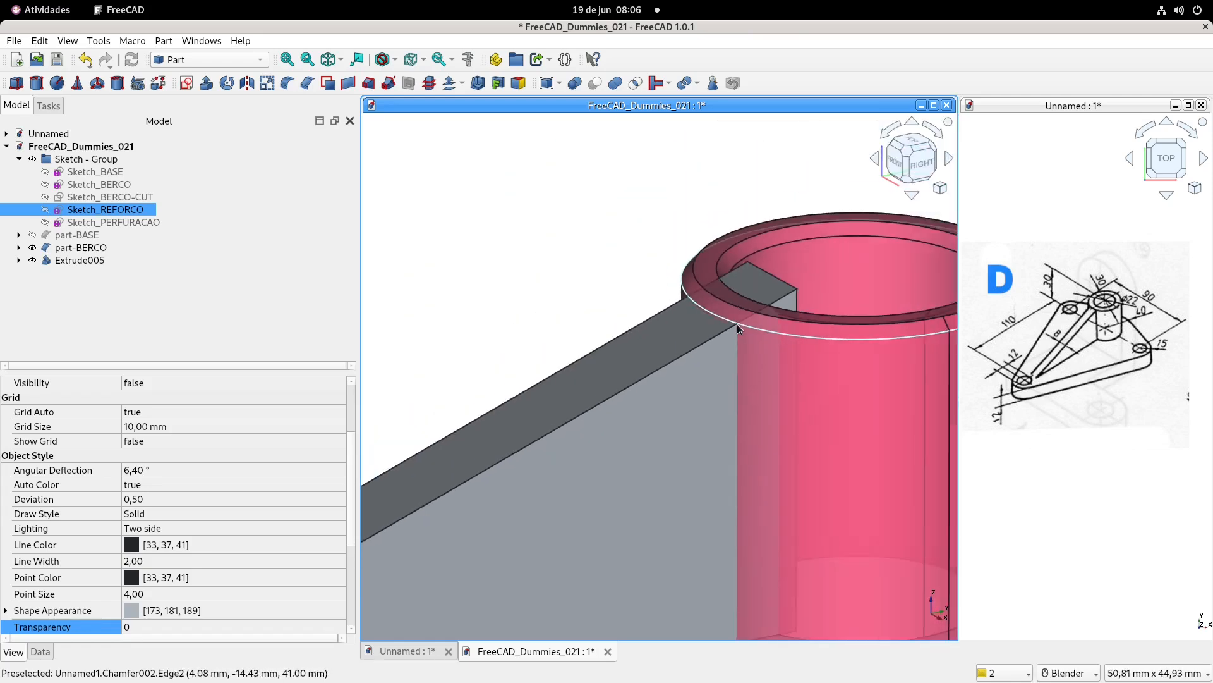
scroll(742, 364, "down", 2)
left_click(111, 248)
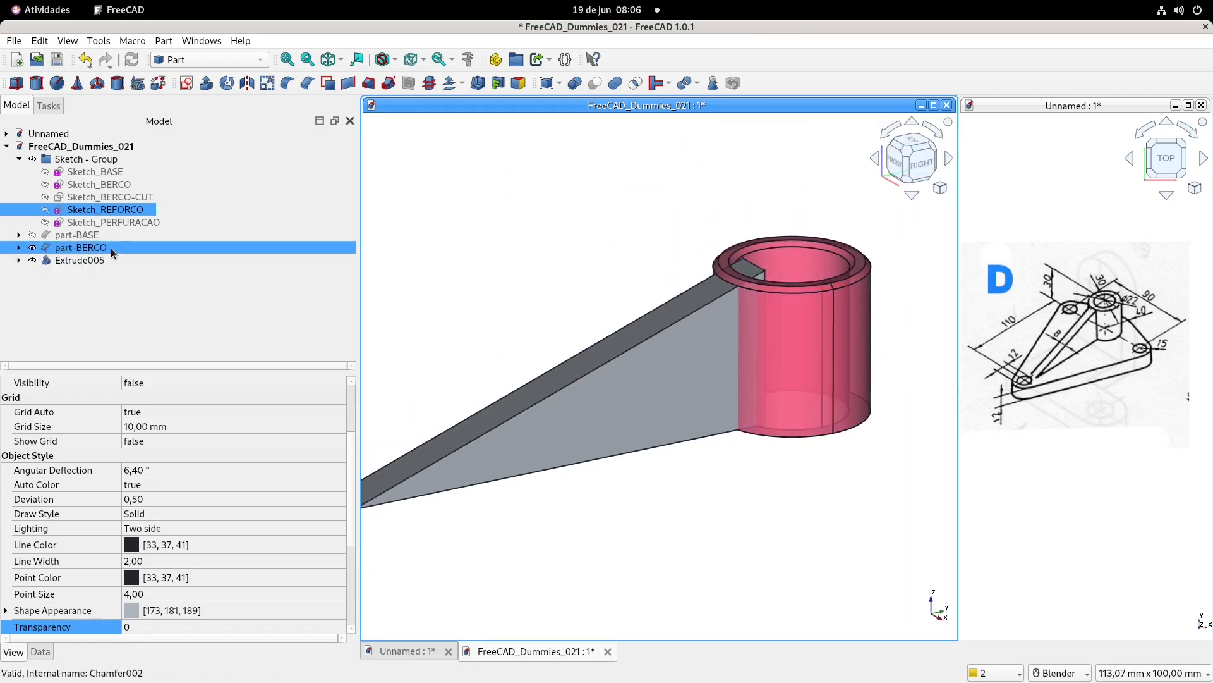
key("space")
left_click(120, 261, "ctrl")
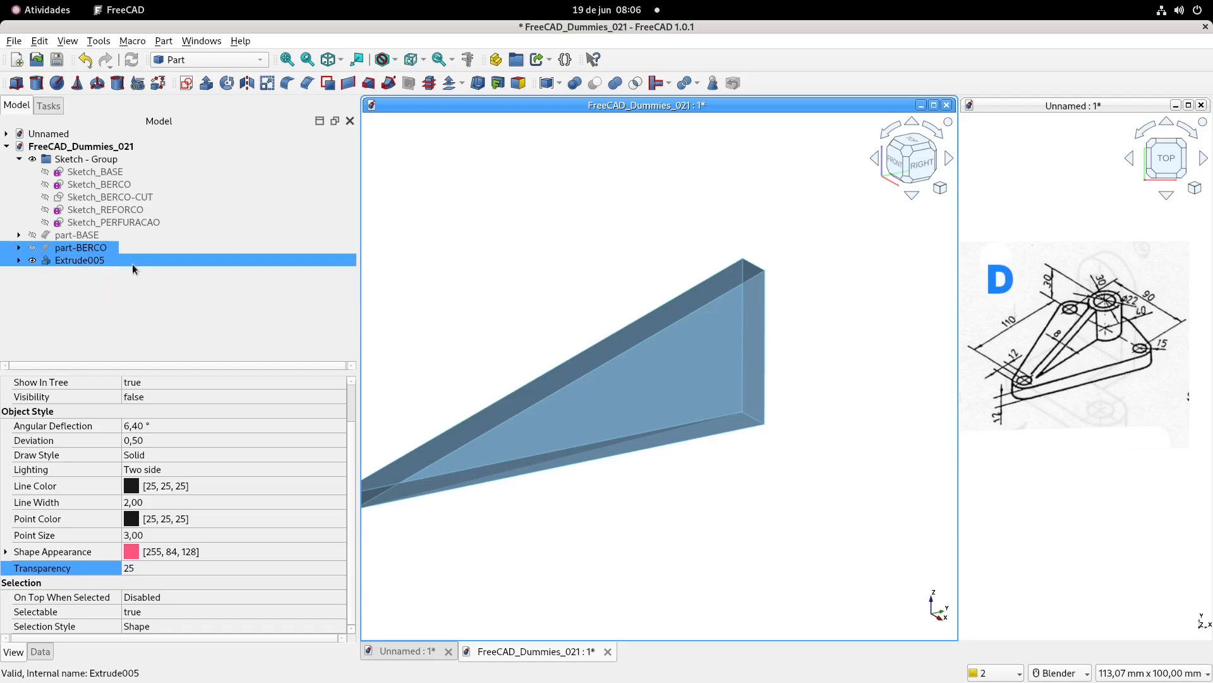
left_click(131, 263, "ctrl")
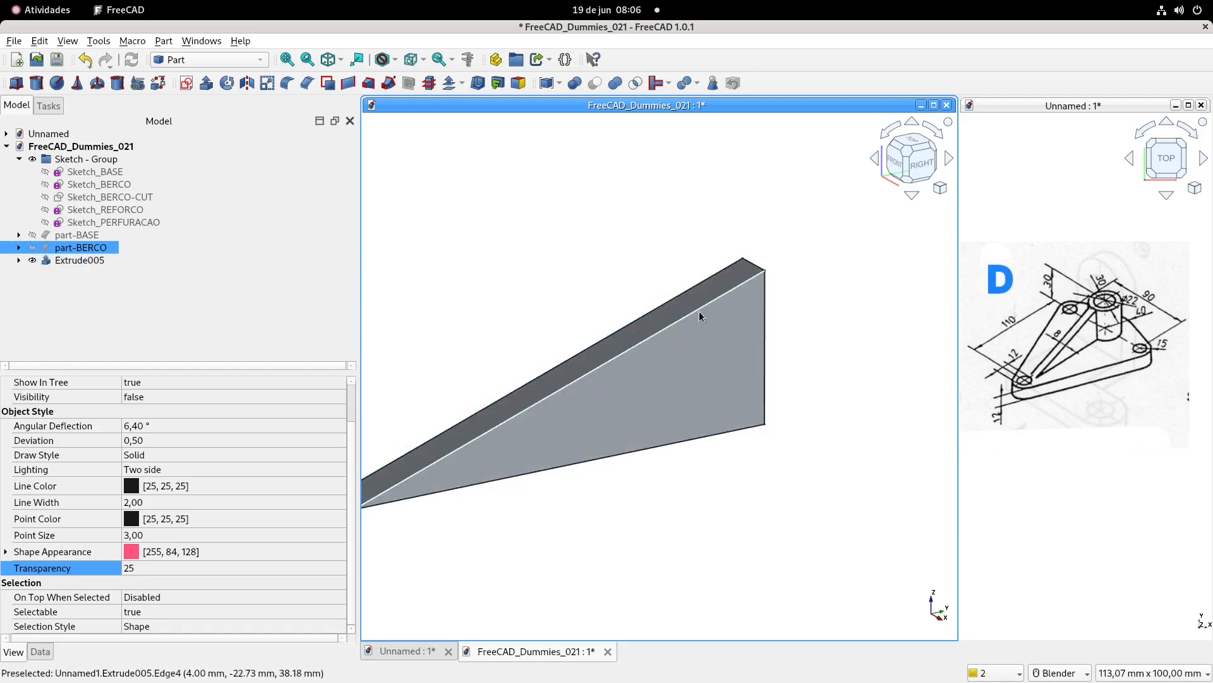
middle_click_drag(688, 310, 762, 243)
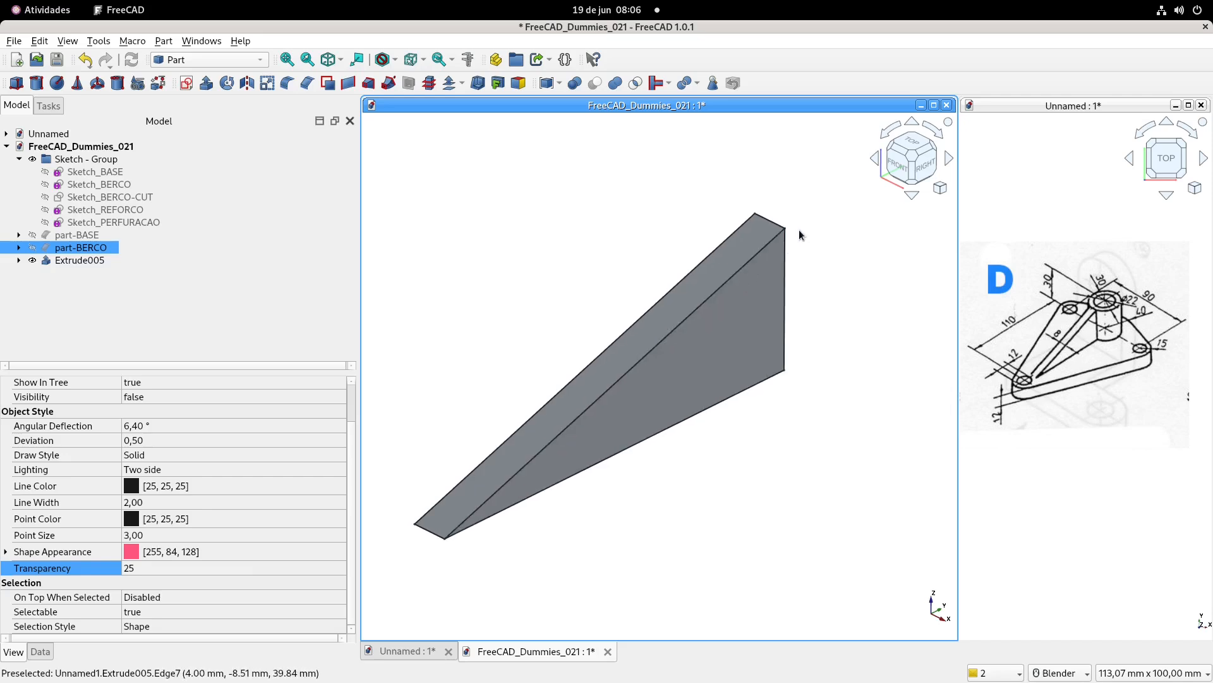
middle_click_drag(642, 209, 638, 222, "shift")
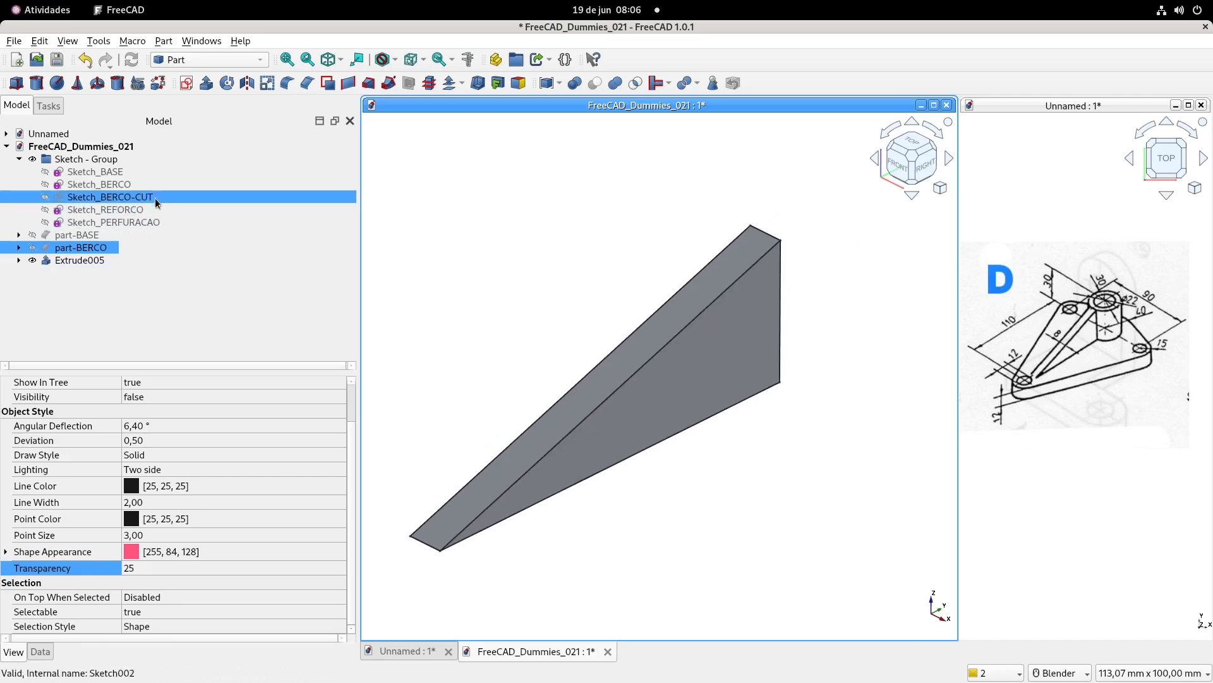
- Extrude Sketch_BERCO 30 mm along its normal as a solid
left_click(116, 185)
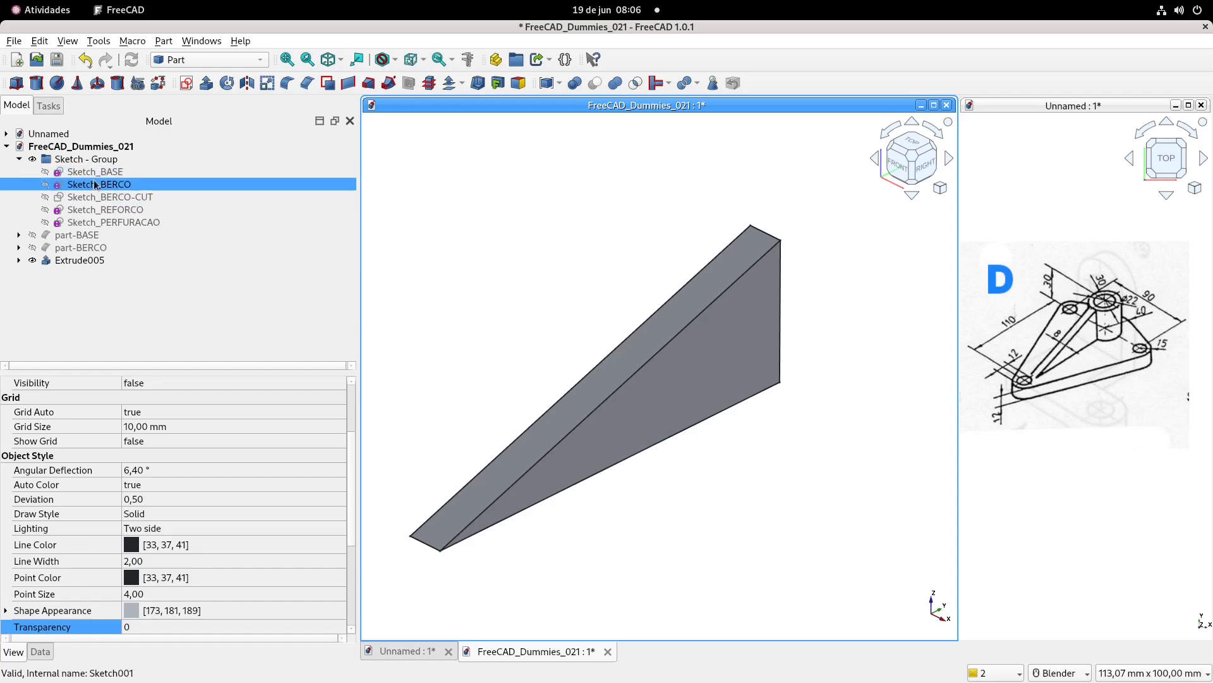
left_click(206, 84)
type("30")
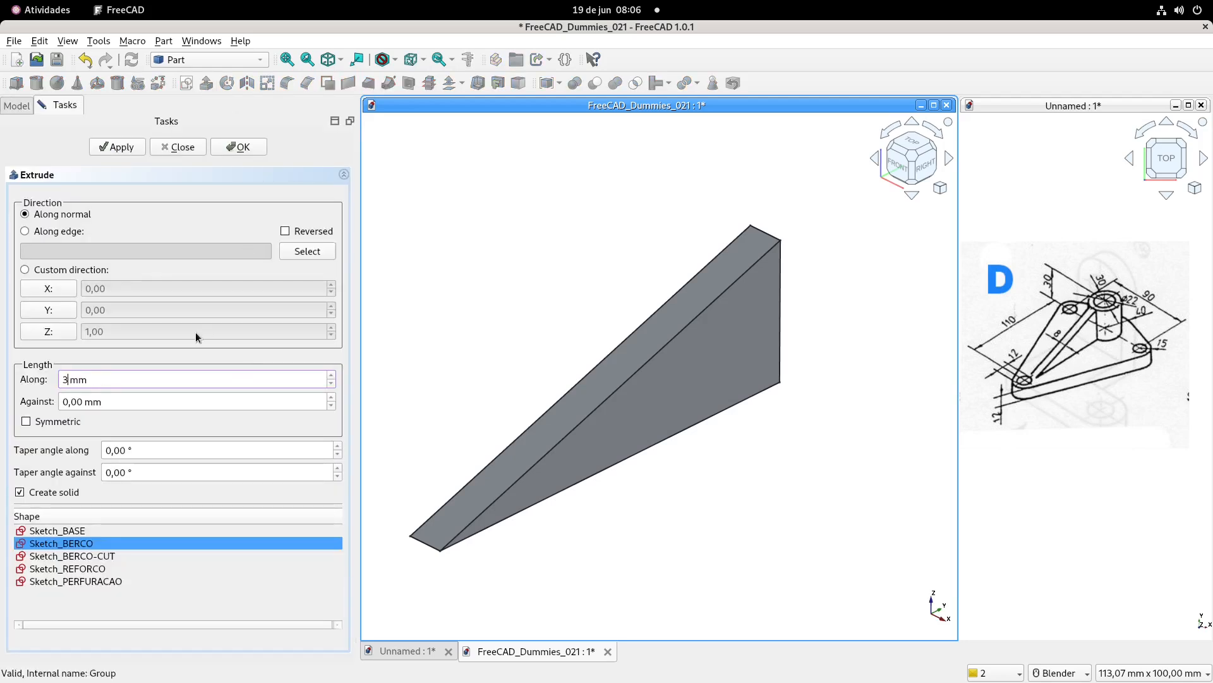
left_click(239, 152)
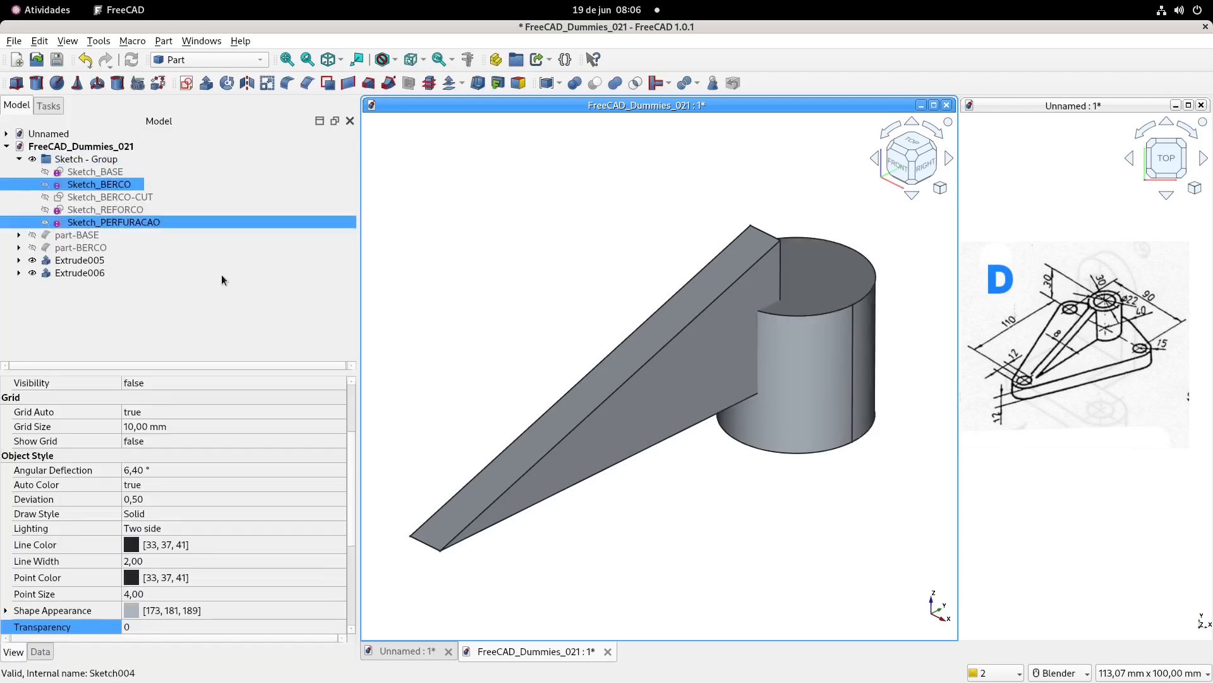
- Raise the extruded boss cylinder by setting its placement position z to 12 mm
left_click(86, 273)
scroll(177, 537, "down", 2)
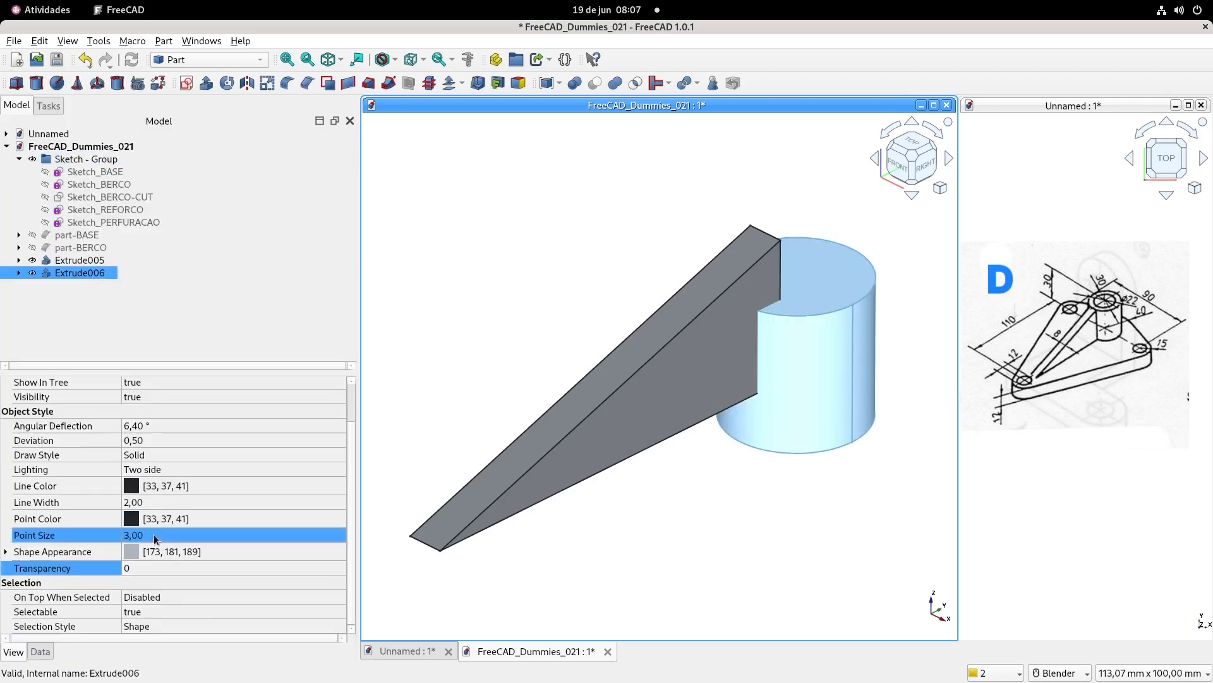
left_click(40, 651)
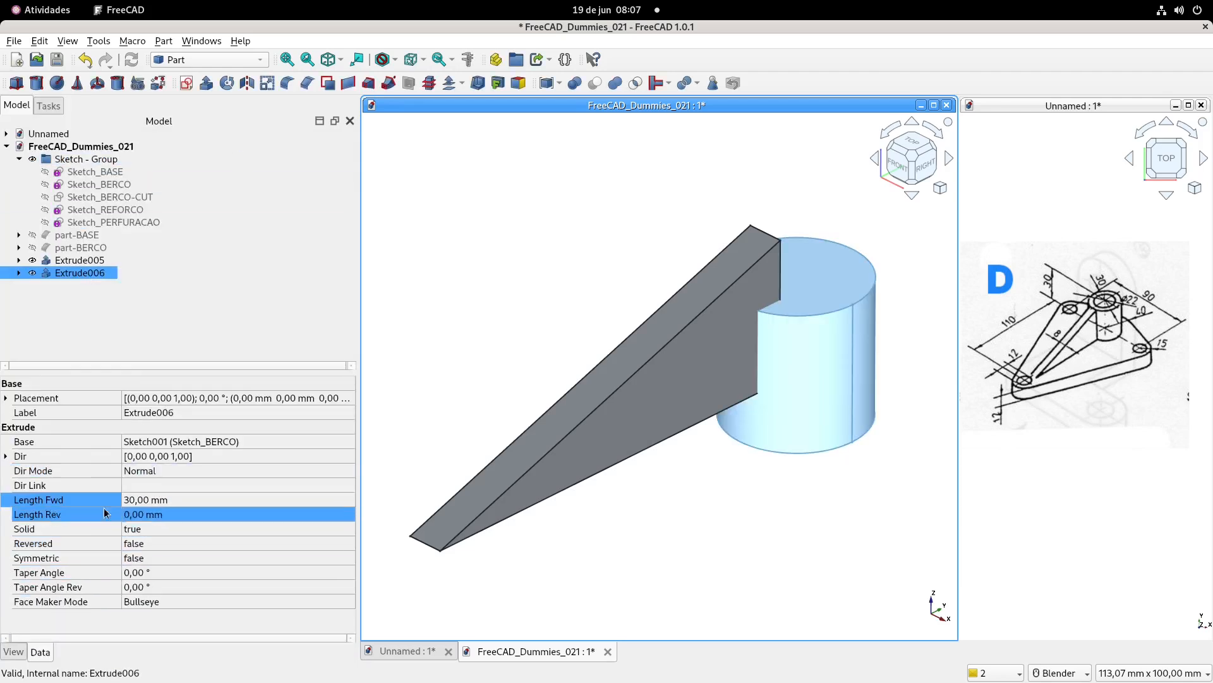
left_click(6, 398)
left_click(18, 441)
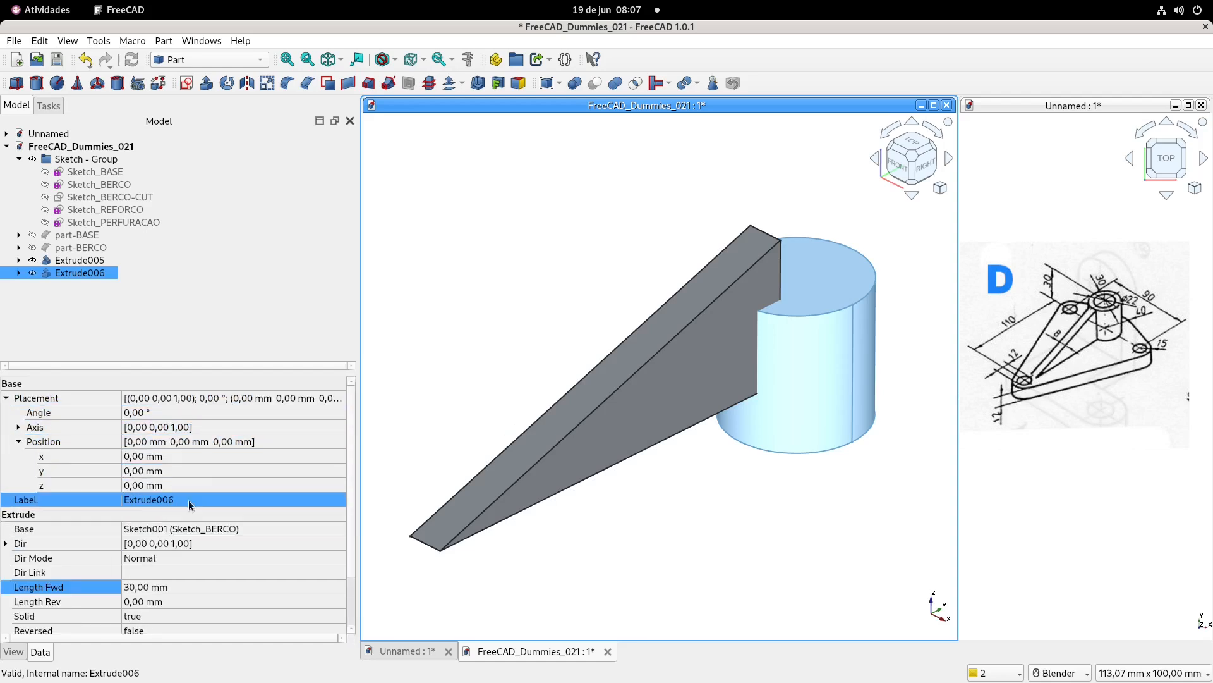
left_click(198, 486)
type("12")
key("Return")
middle_click_drag(640, 402, 644, 398)
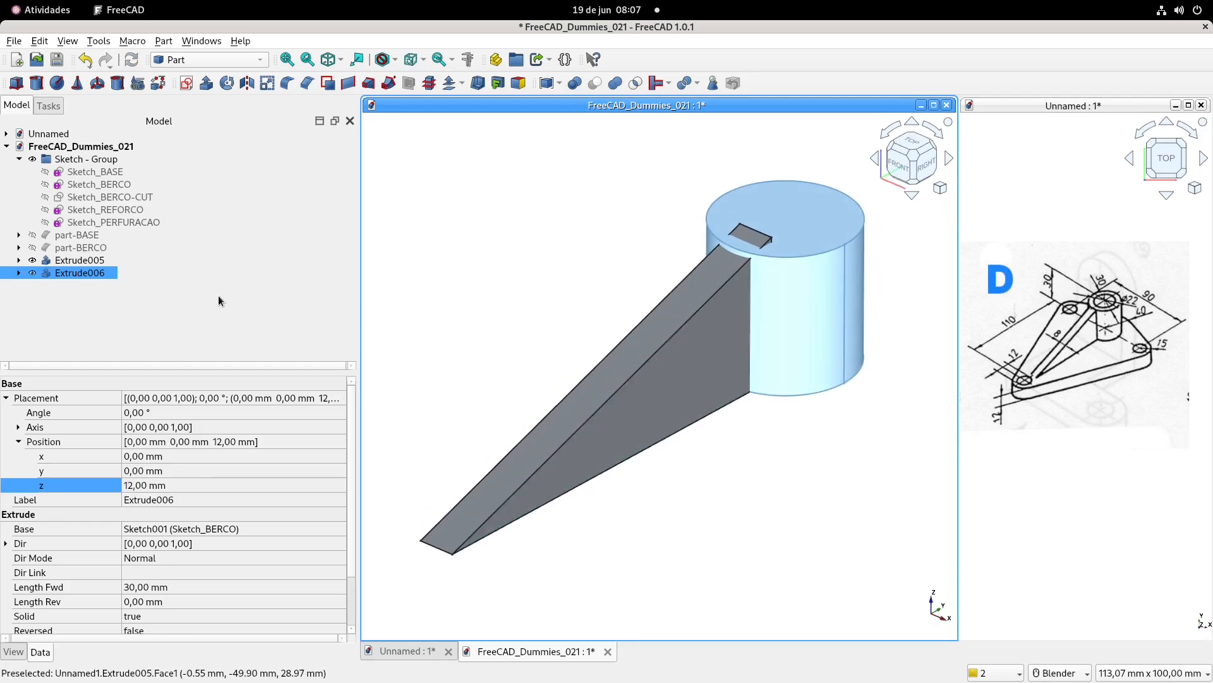
- Try to cut the 30 mm cylinder out of the rib extrusion, and delete that cut
left_click(84, 259)
left_click(85, 272, "ctrl")
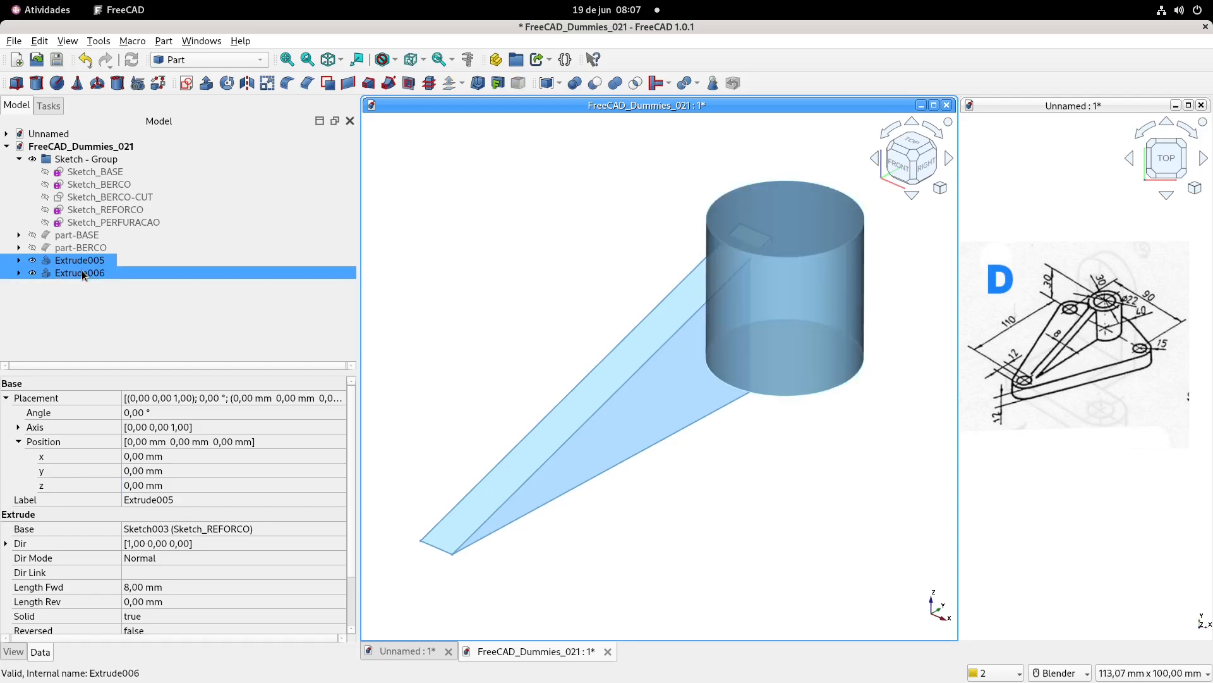
left_click(595, 83)
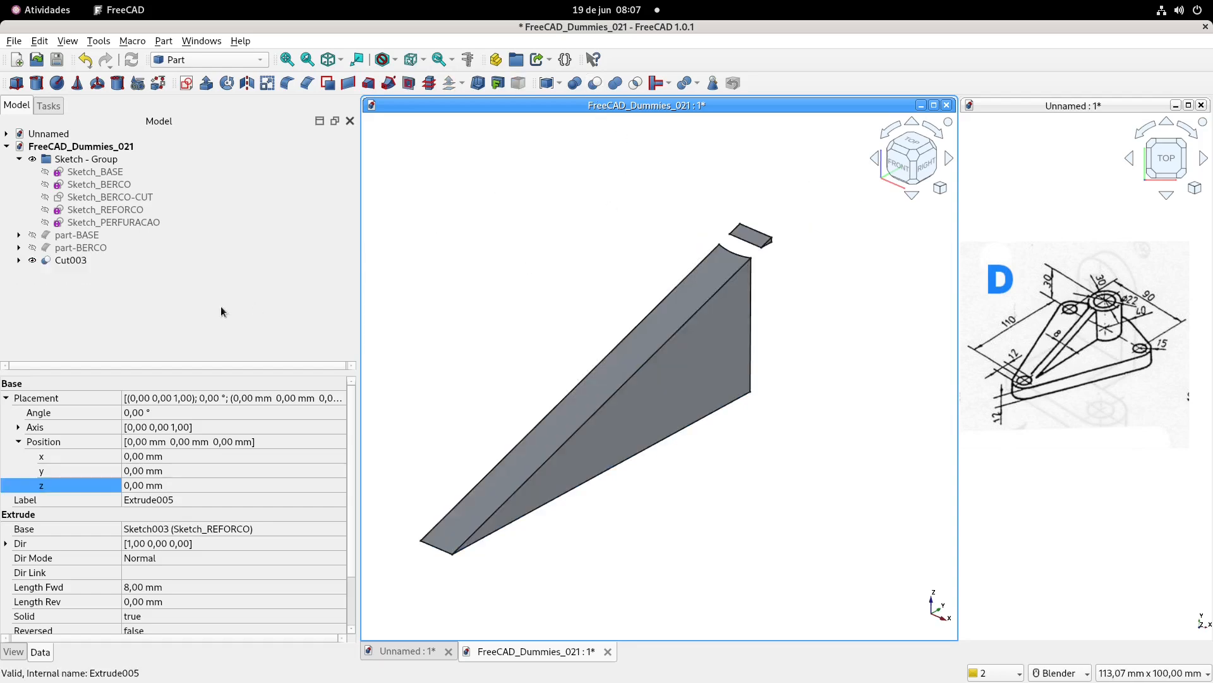
left_click(82, 261)
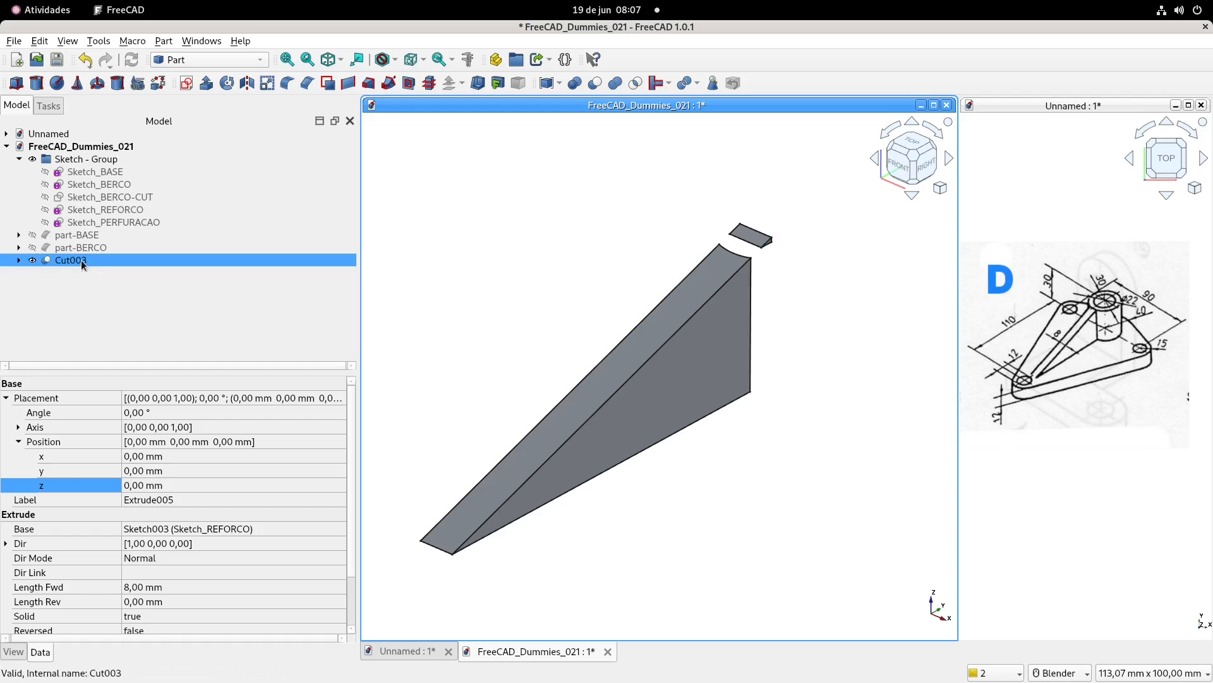
key("Delete")
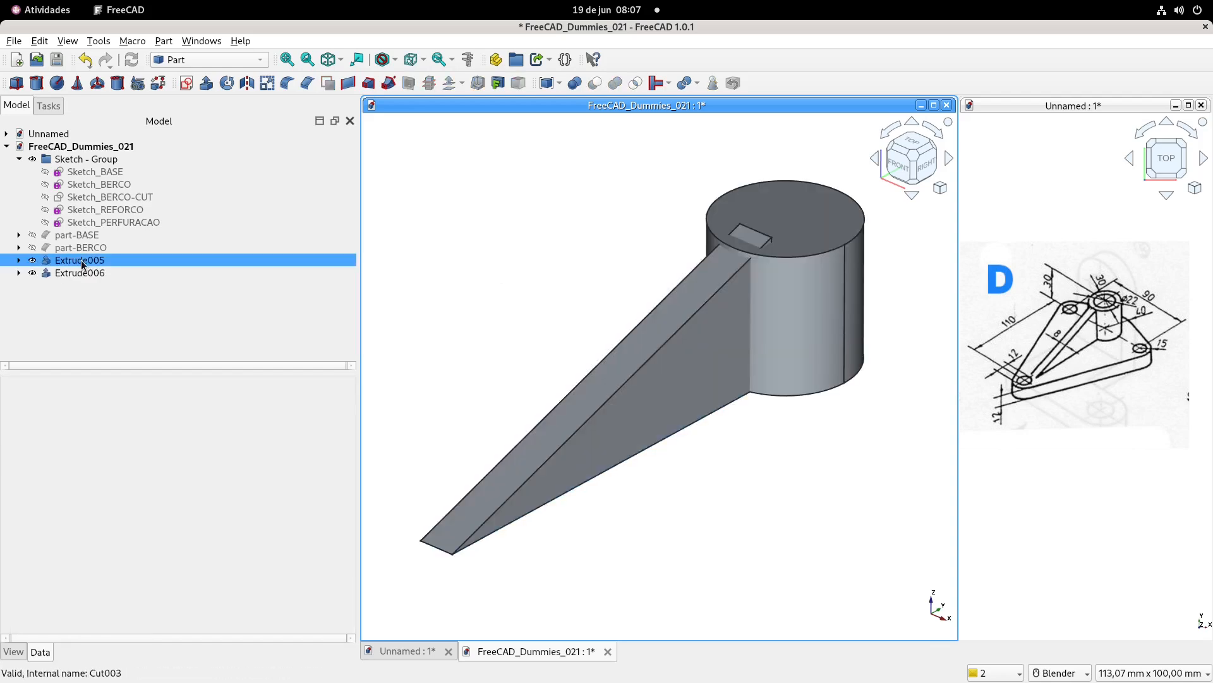
left_click(330, 325)
- Set the cylinder's forward extrusion length to 35 mm and cut it out of the rib extrusion
left_click(80, 273)
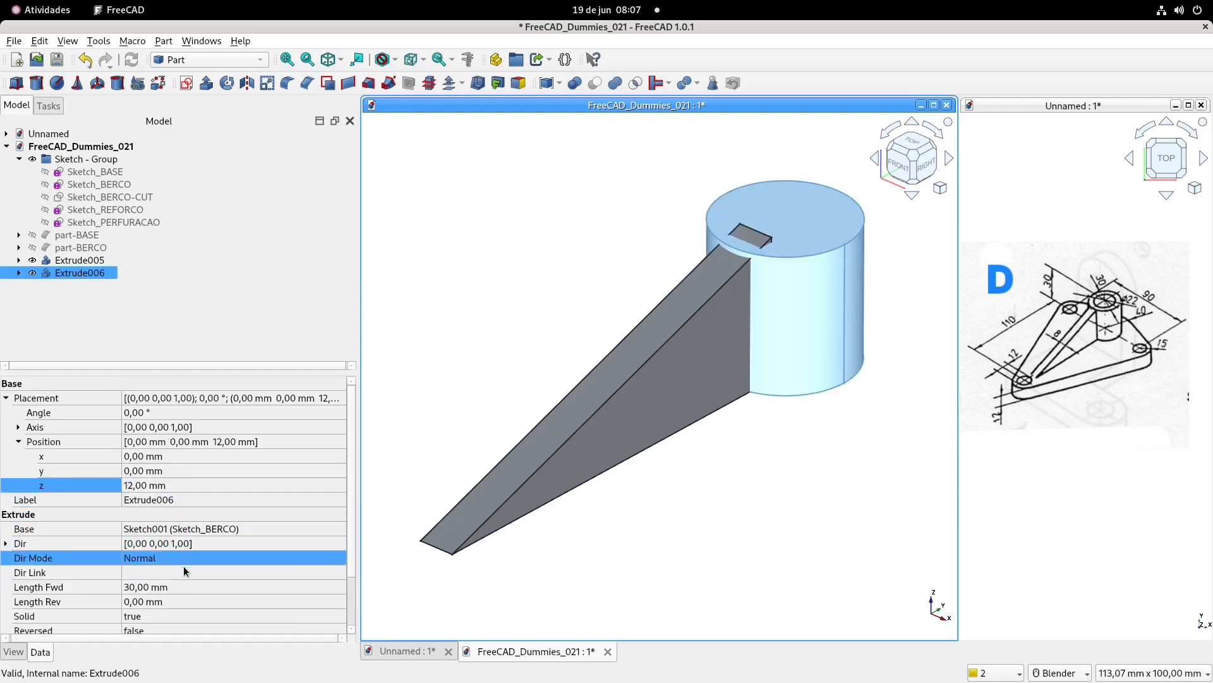
left_click(185, 587)
type("35")
key("Return")
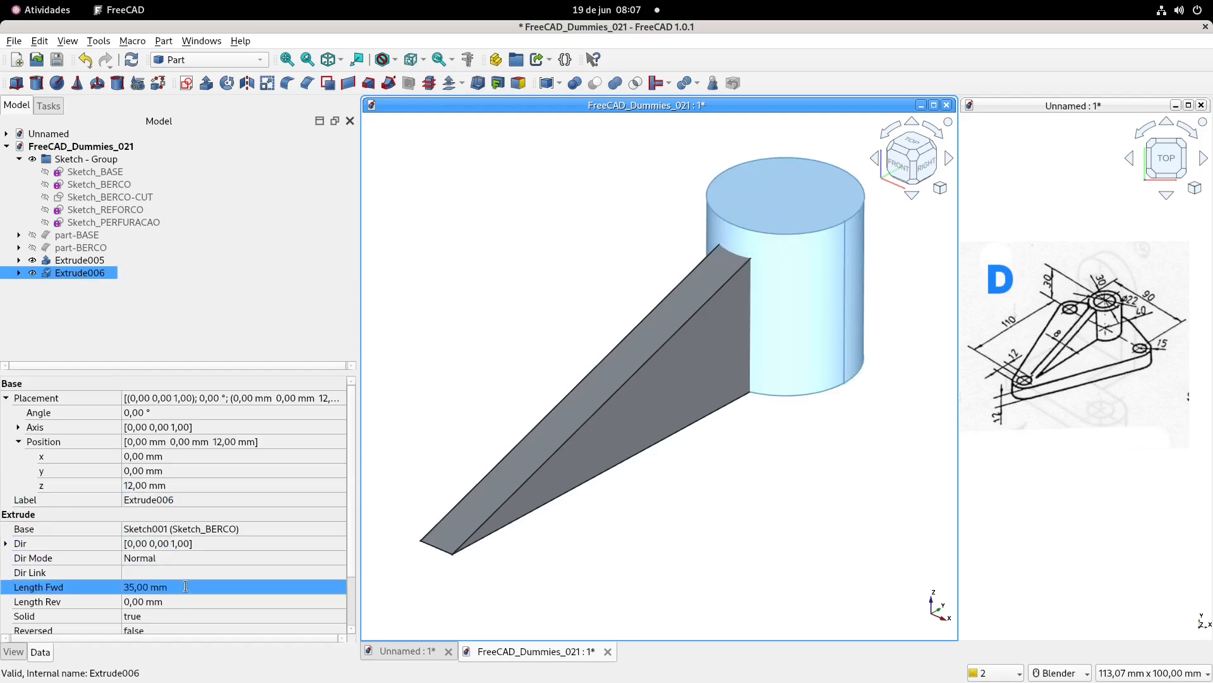
left_click(83, 261, "ctrl")
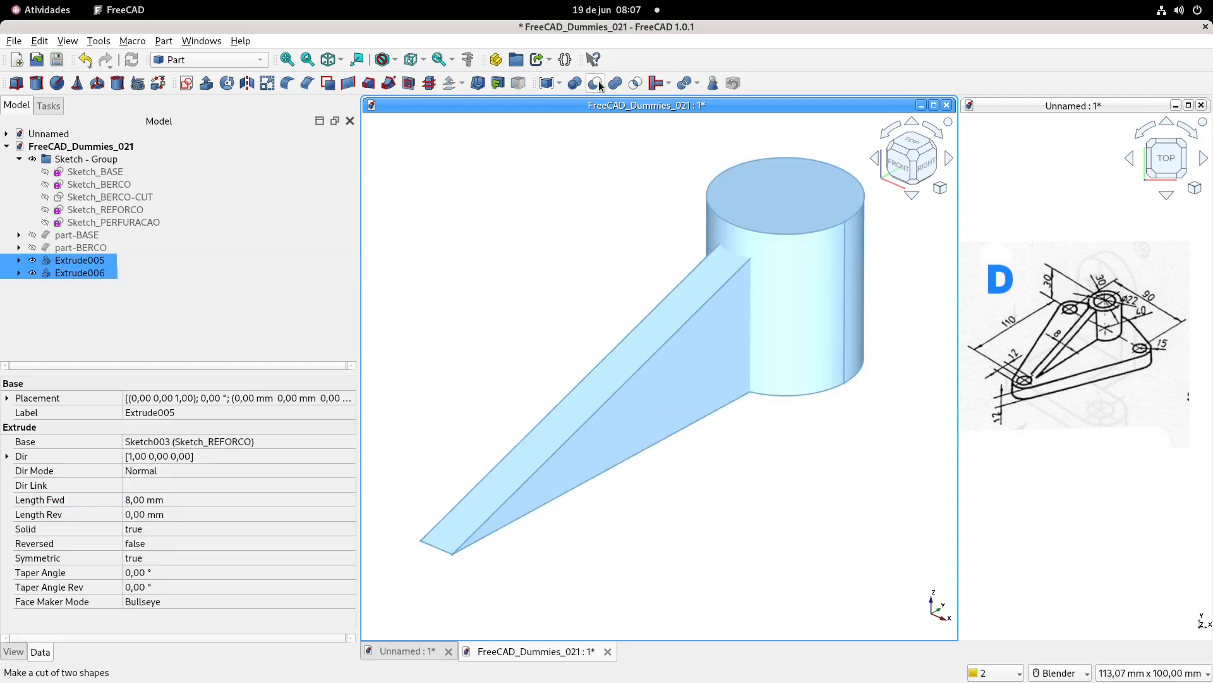
left_click(597, 83)
- Chamfer both long edges of the rib's sloped upper face by an equal distance of 1 mm
middle_click_drag(661, 347, 685, 309)
left_click(683, 309)
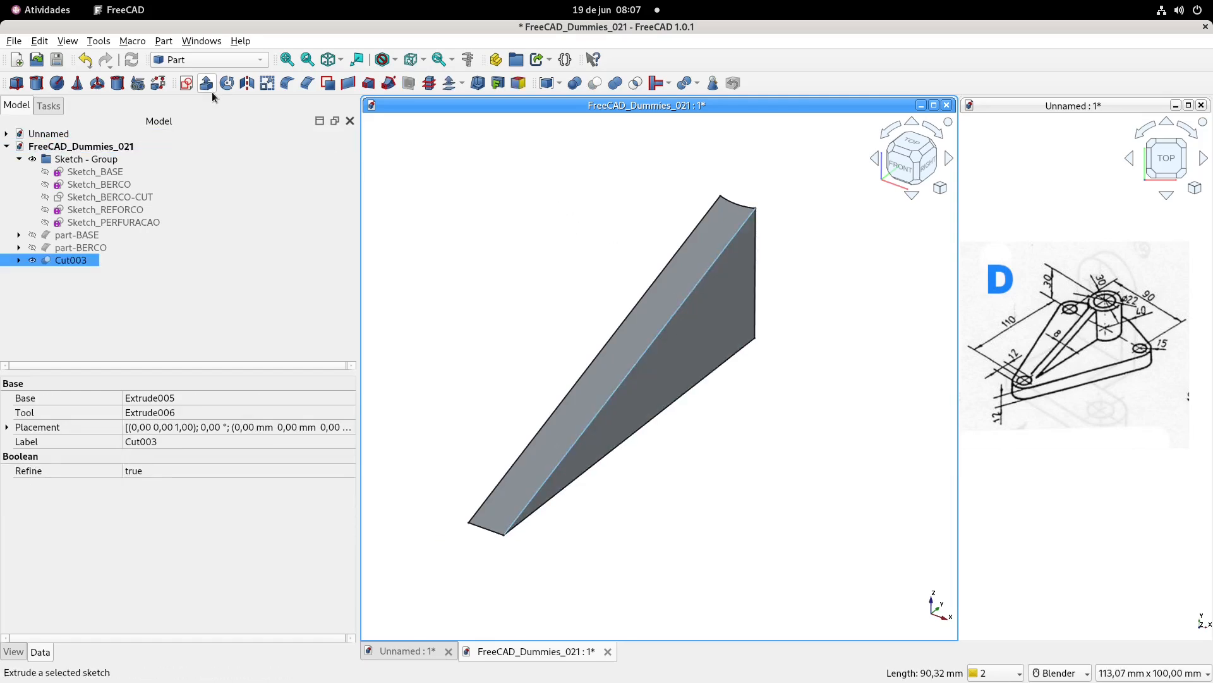
left_click(307, 83)
left_click(244, 383)
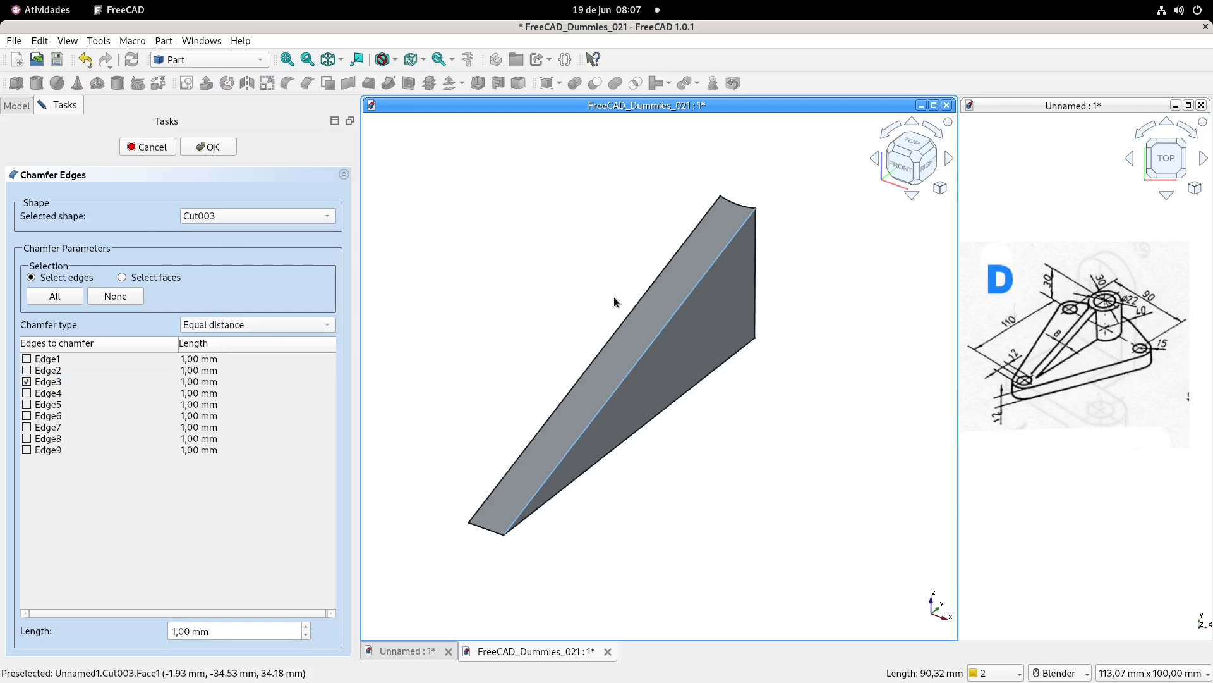
left_click(627, 318)
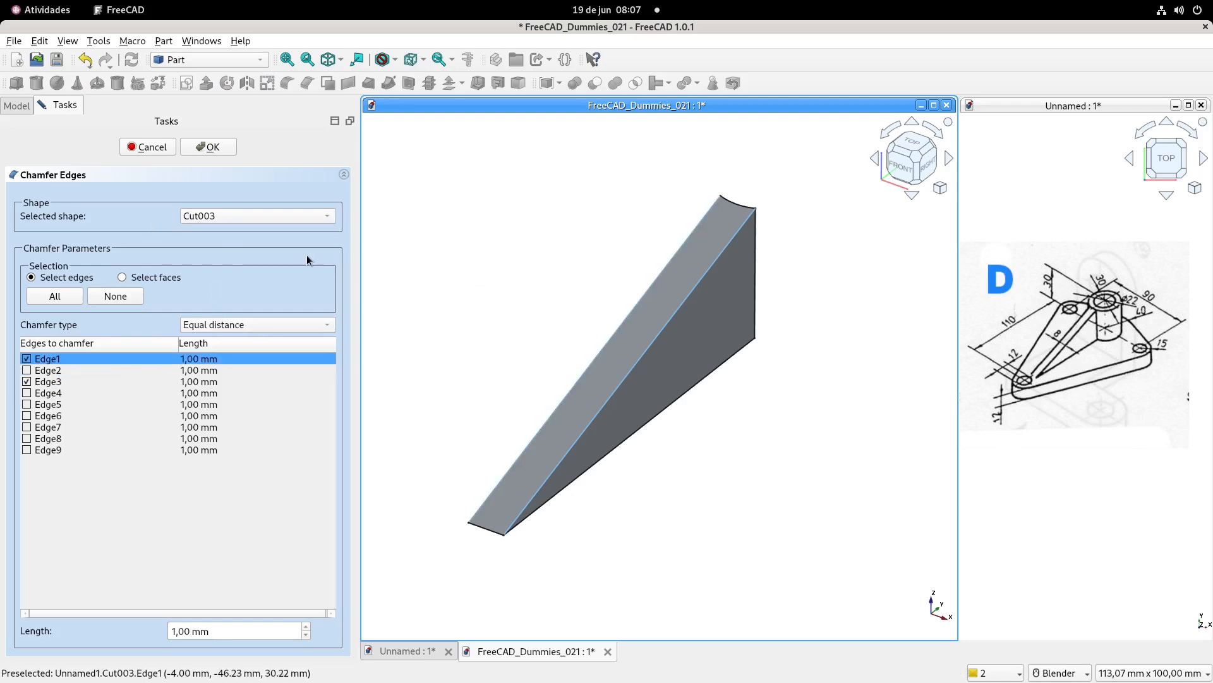
left_click(211, 148)
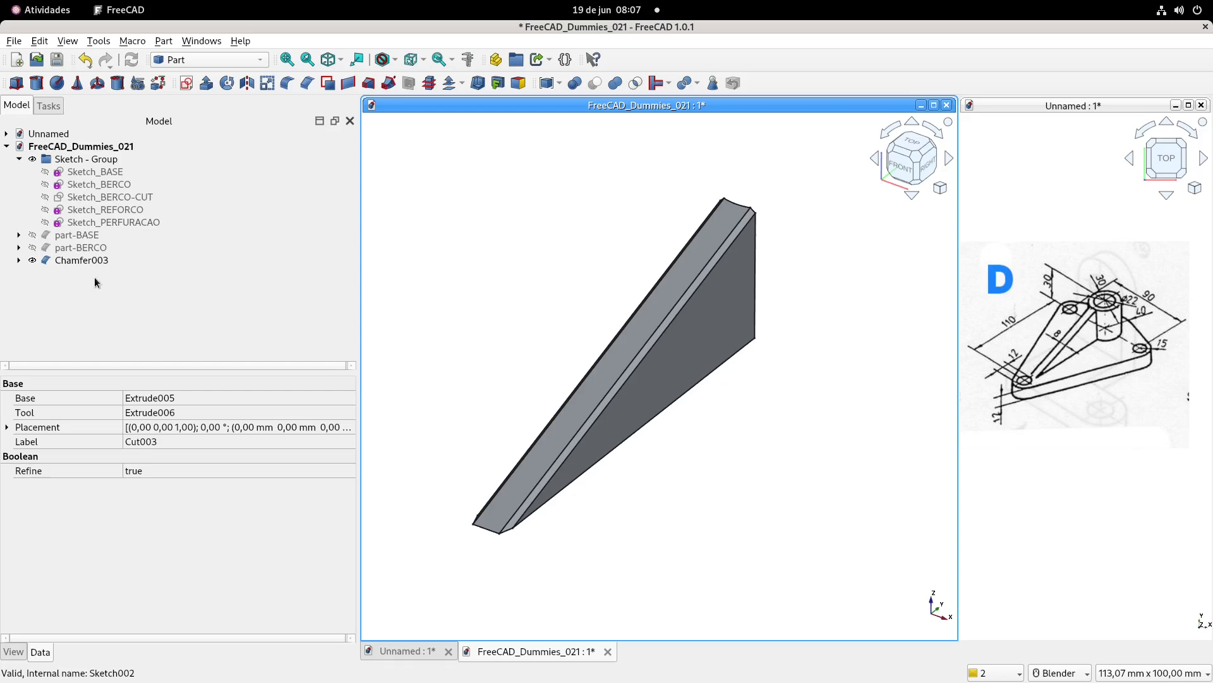
middle_click_drag(710, 282, 498, 307)
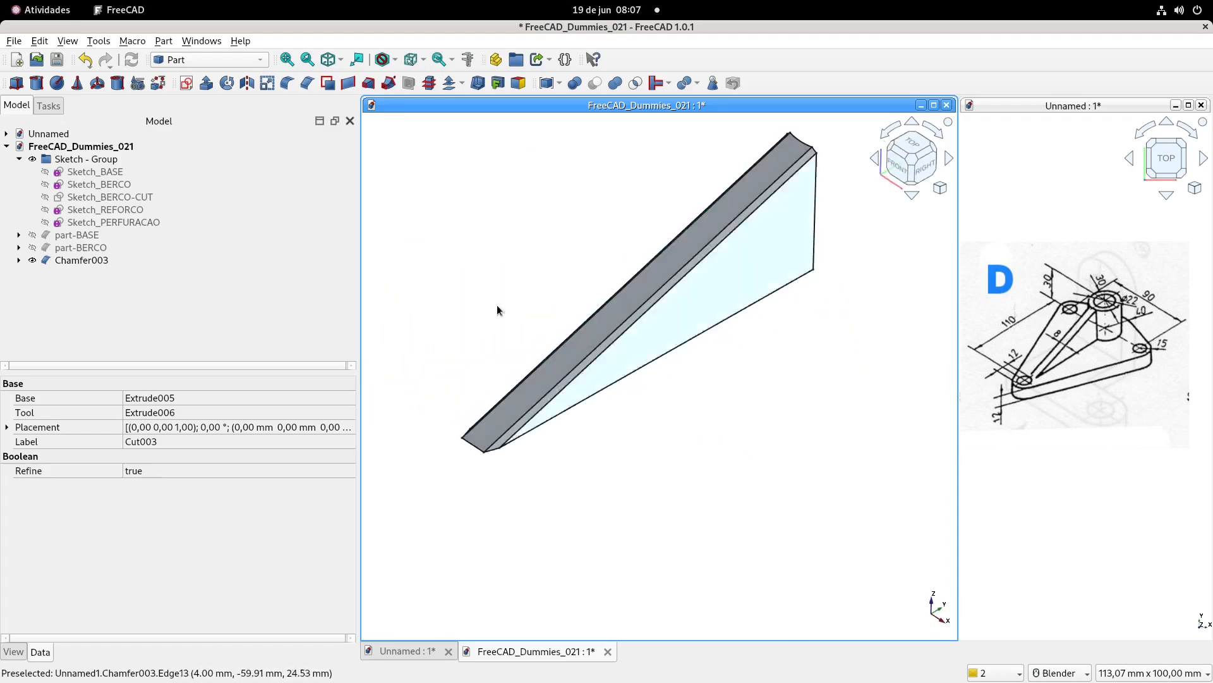
- Show the hidden parts part-BERCO and part-BASE together with the chamfered rib
left_click(104, 248)
key("space")
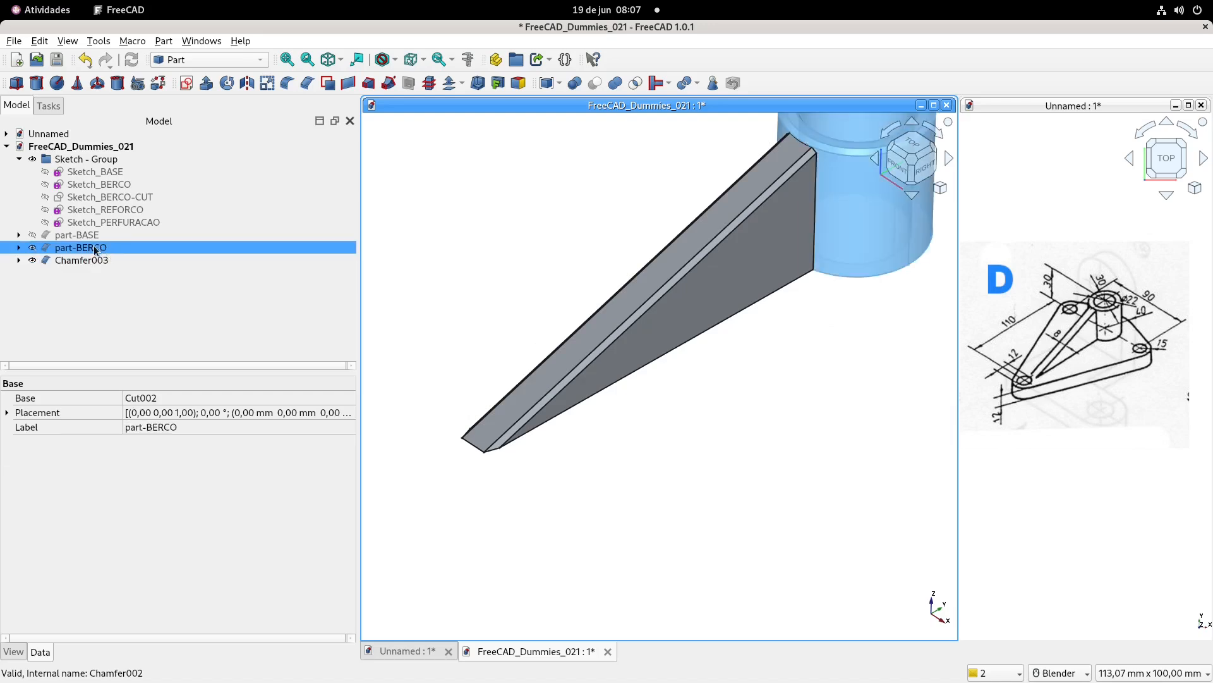
left_click(79, 235)
key("space")
middle_click_drag(628, 315, 705, 414, "shift")
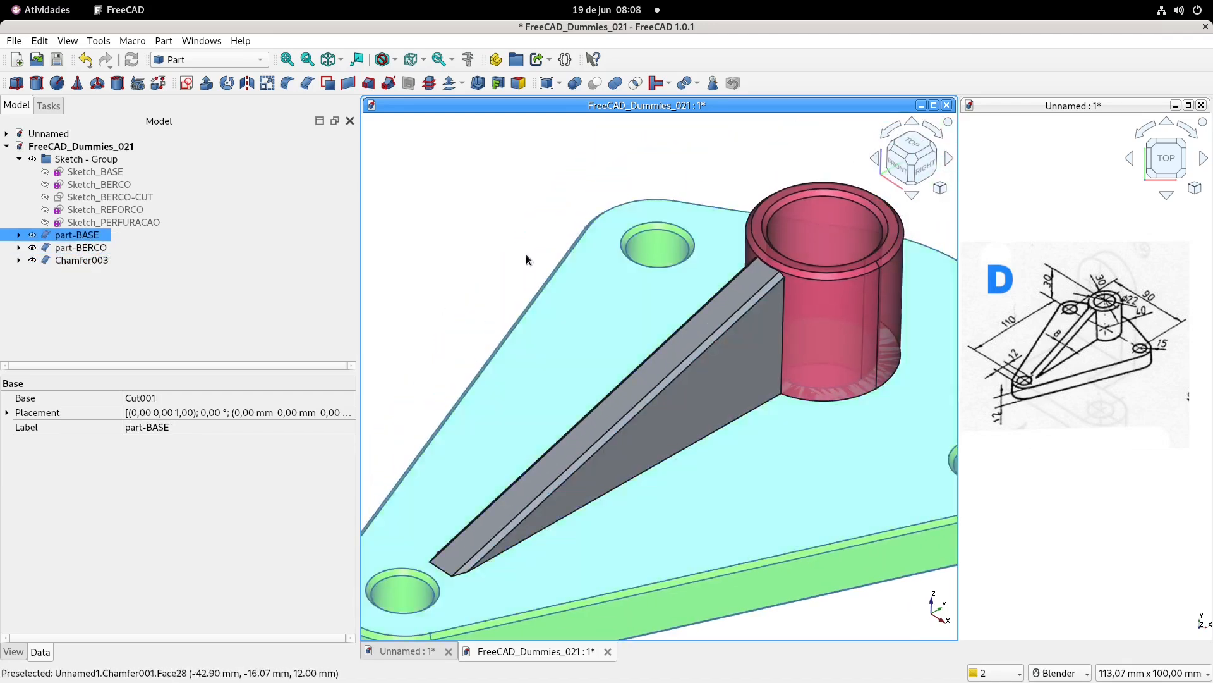
left_click(491, 234)
middle_click_drag(874, 283, 818, 411)
key("0")
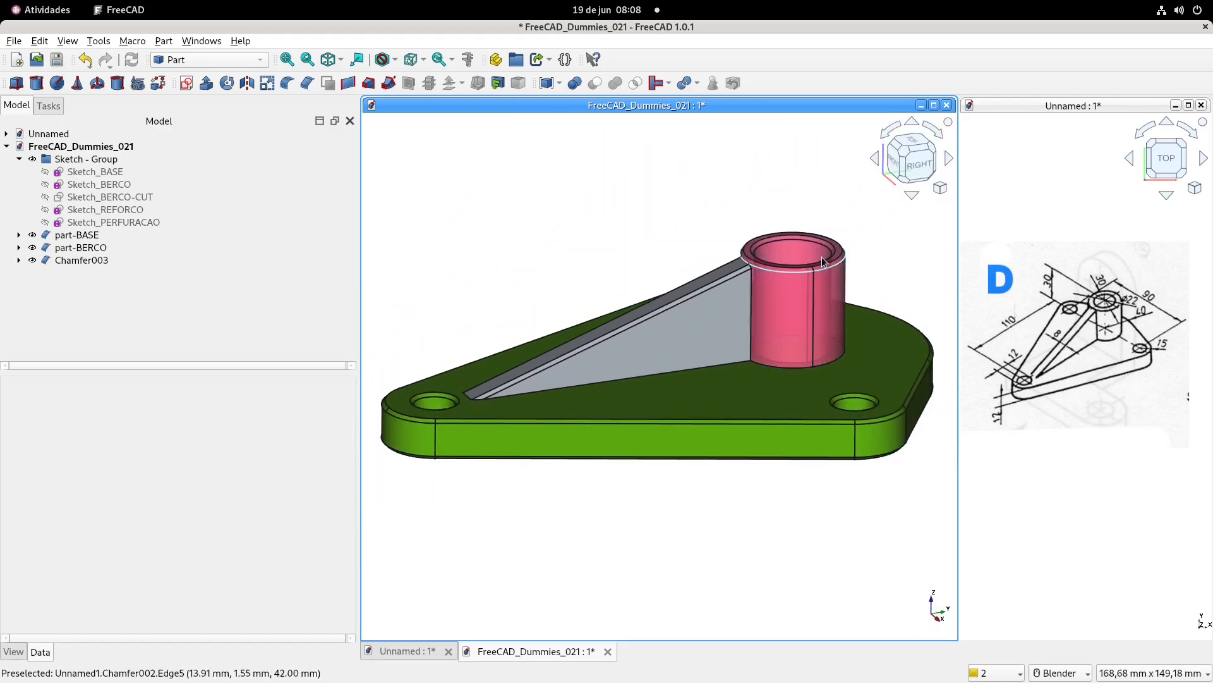
middle_click_drag(708, 390, 737, 430)
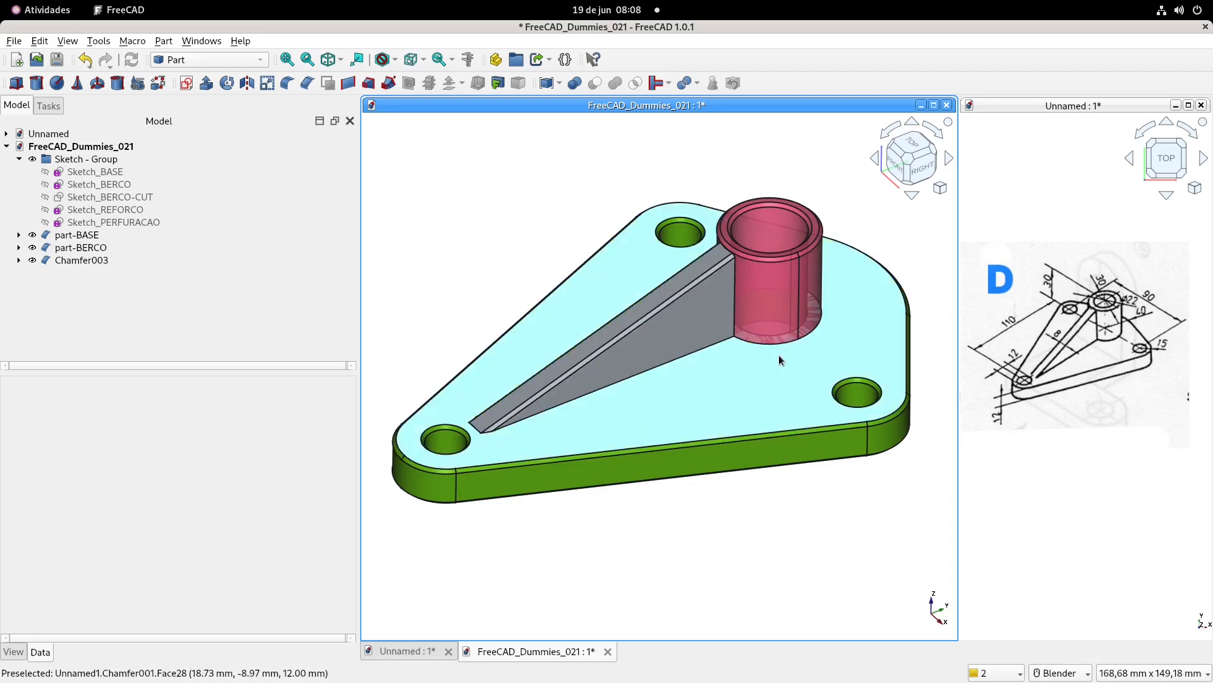
middle_click_drag(531, 268, 686, 339)
mouse_move(686, 339)
middle_mouse_down()
mouse_move(635, 301)
mouse_move(665, 335)
middle_mouse_up()
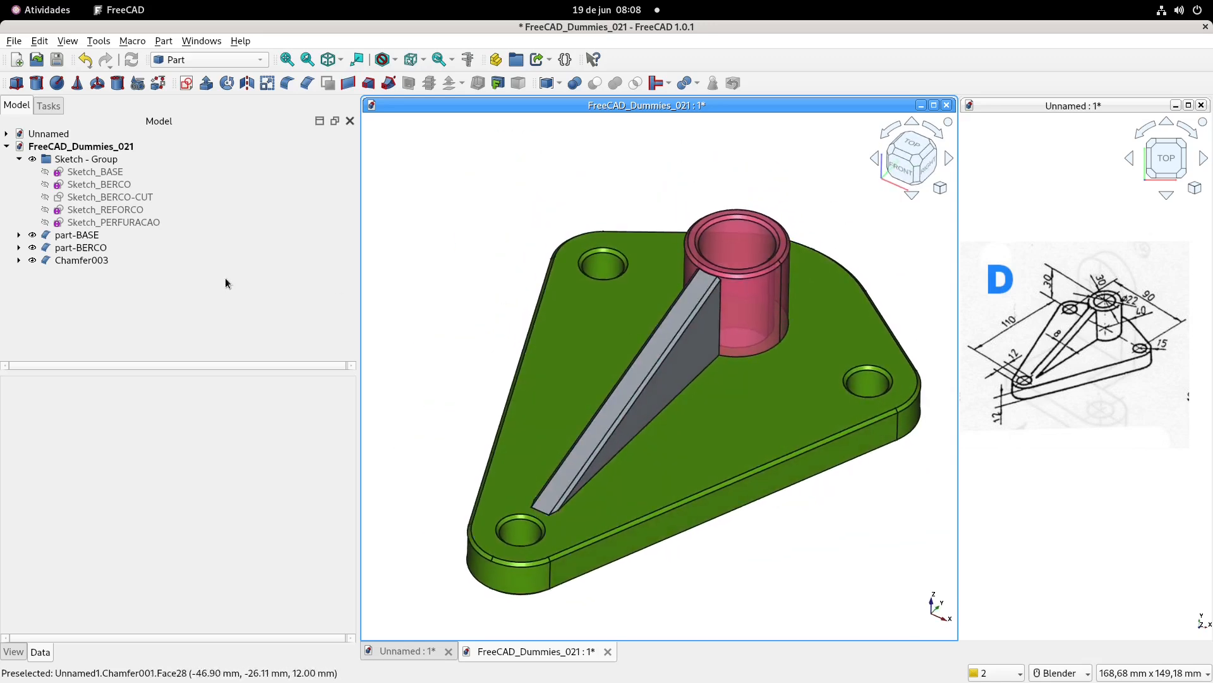
- Rename the chamfered rib as part-REFORCO
left_click(91, 262)
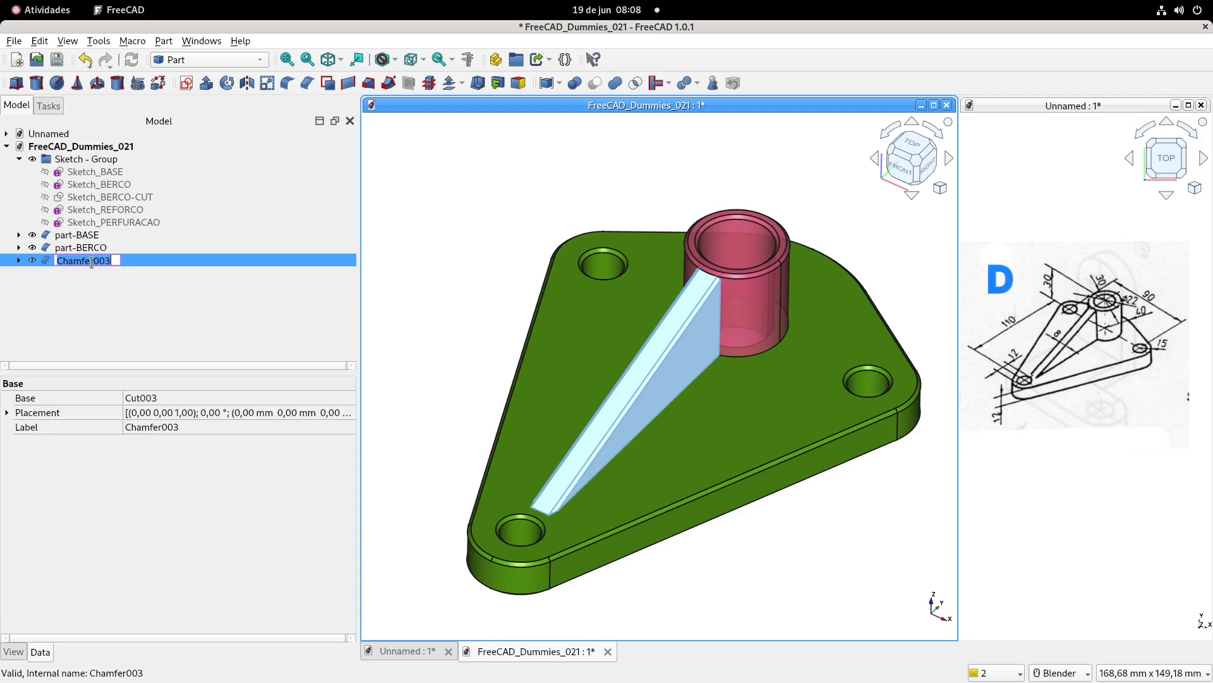
type("part-REFORCO")
key("Return")
left_click(123, 309)
- Set the shape colour of part-REFORCO to orange, #ffaa00
left_click(91, 260)
left_click(13, 652)
left_click(268, 550)
left_click(241, 550)
left_click(536, 298)
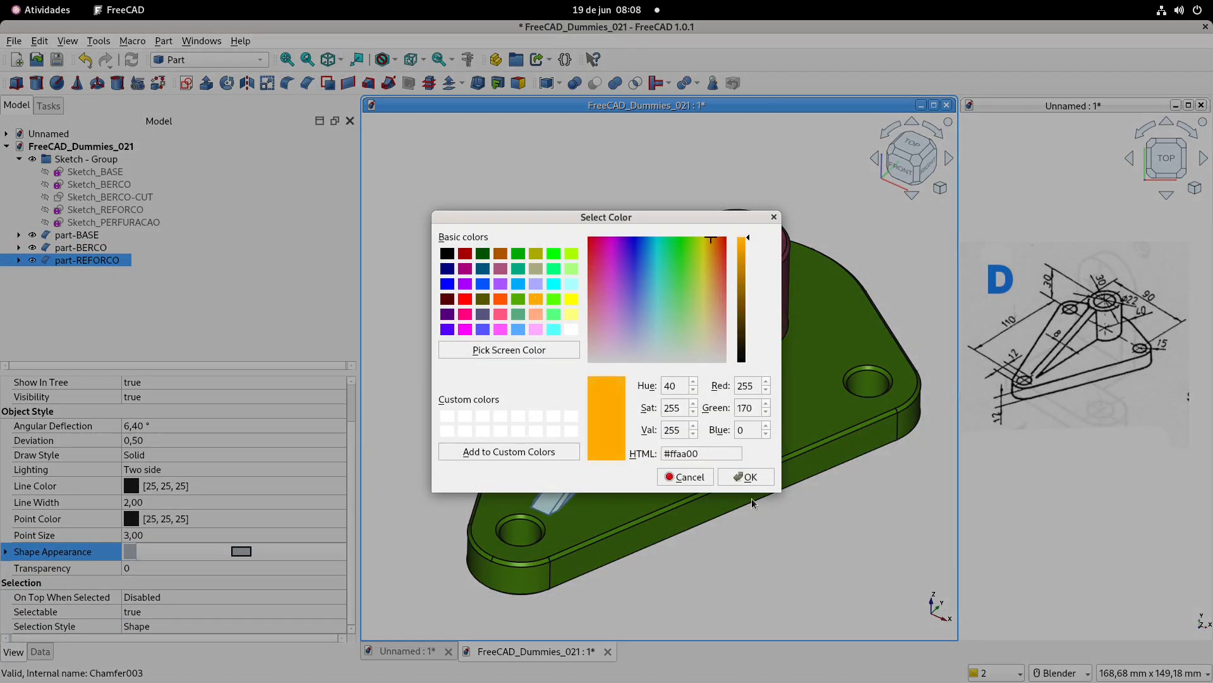
left_click(746, 476)
left_click(499, 227)
- Remove the transparency of part-BERCO so the boss is drawn opaque
left_click(107, 247)
left_click(141, 612)
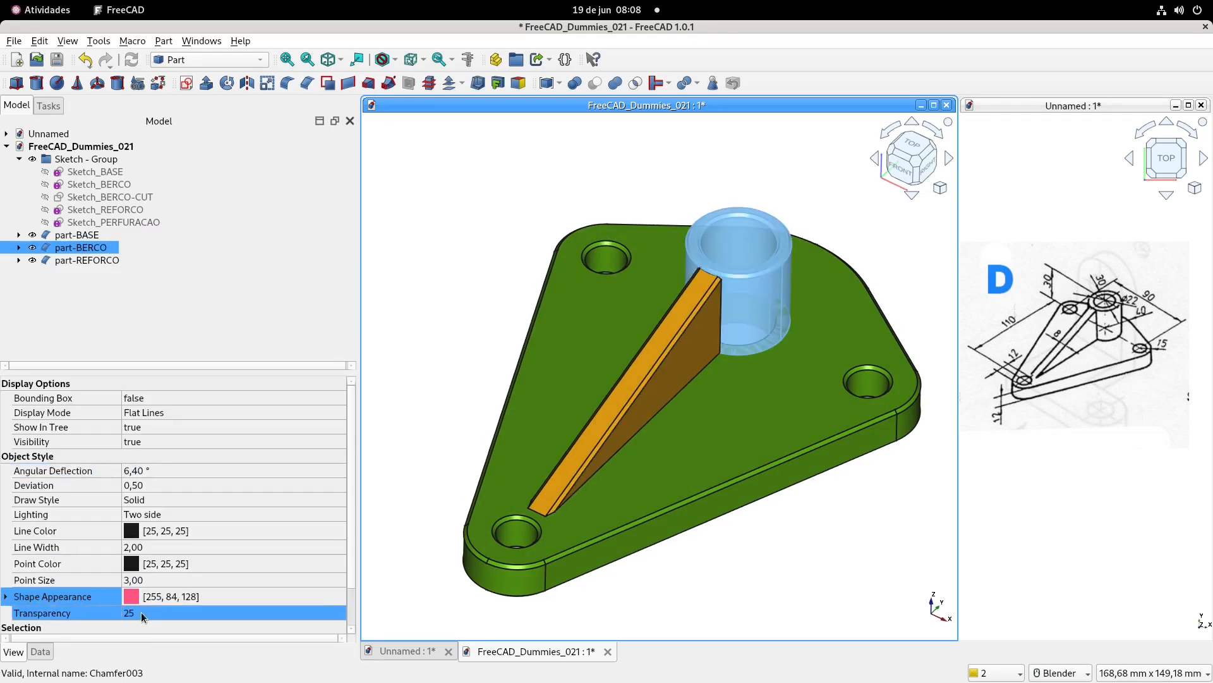
left_click(501, 292)
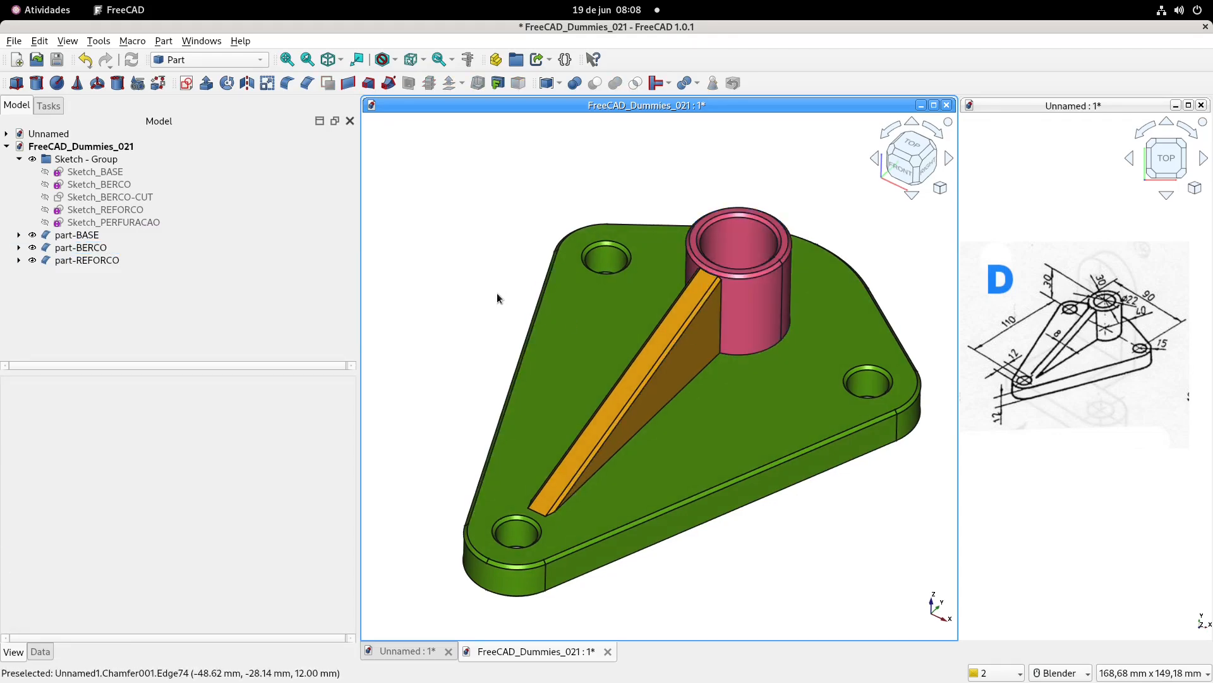
scroll(595, 387, "down", 3)
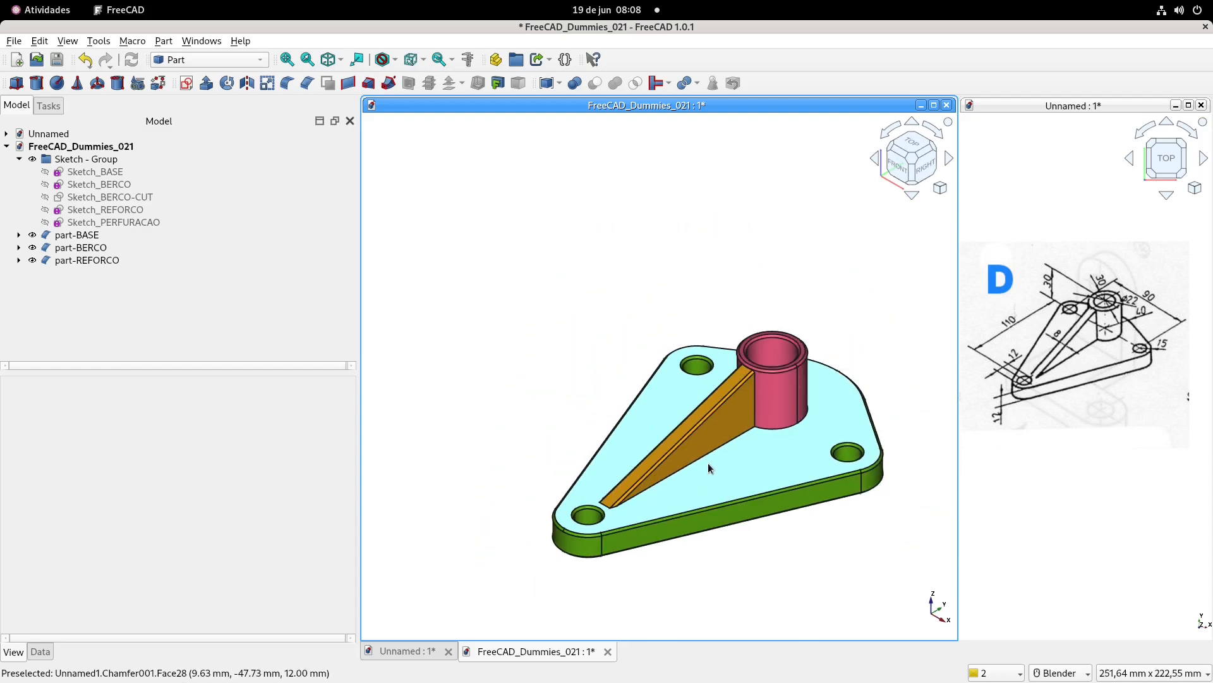
scroll(708, 463, "up", 4)
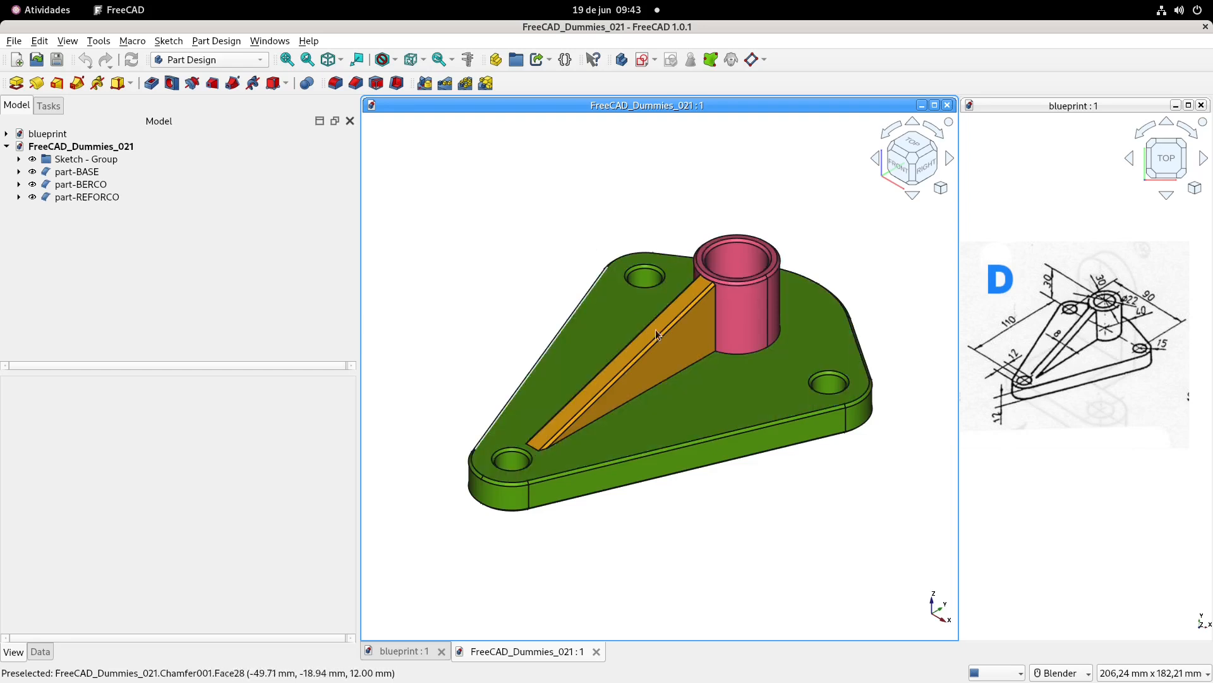
middle_click_drag(628, 185, 620, 179, "shift")
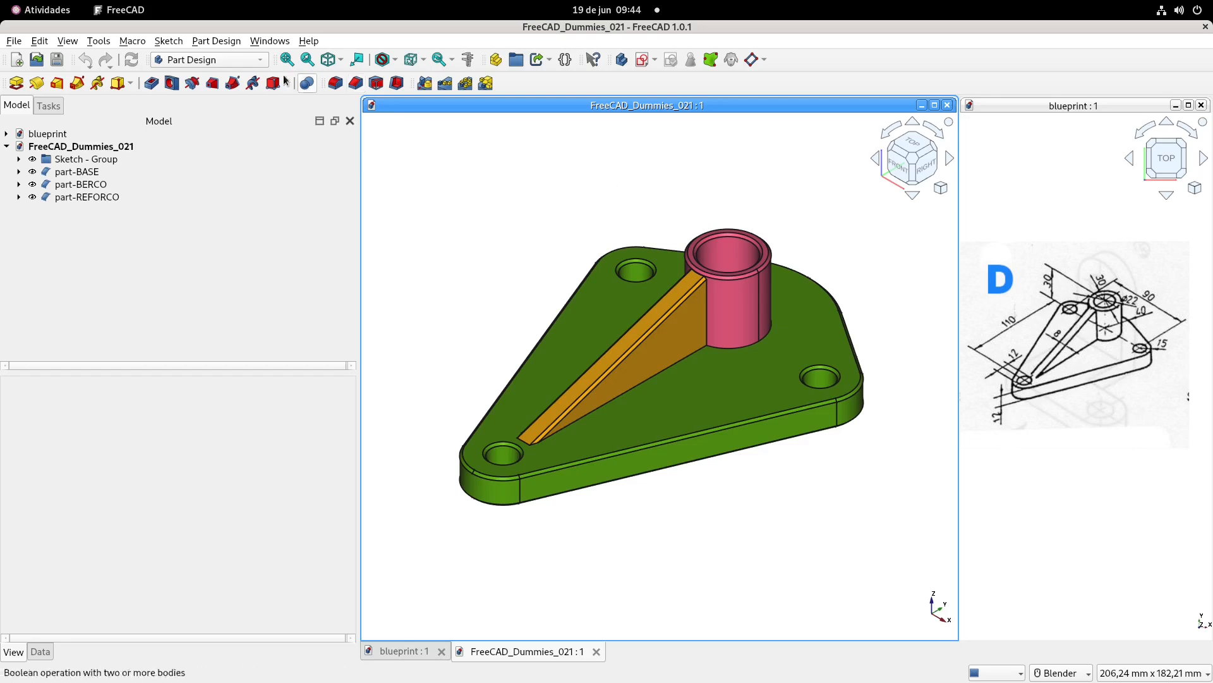
left_click(244, 60)
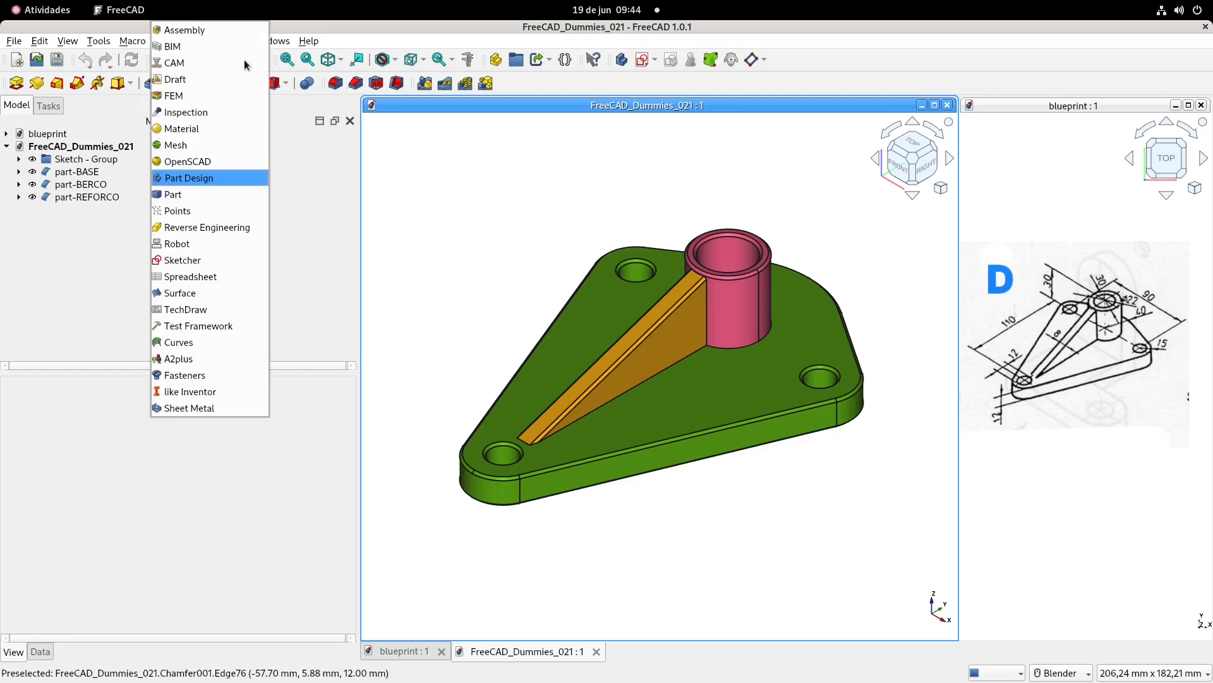
left_click(555, 194)
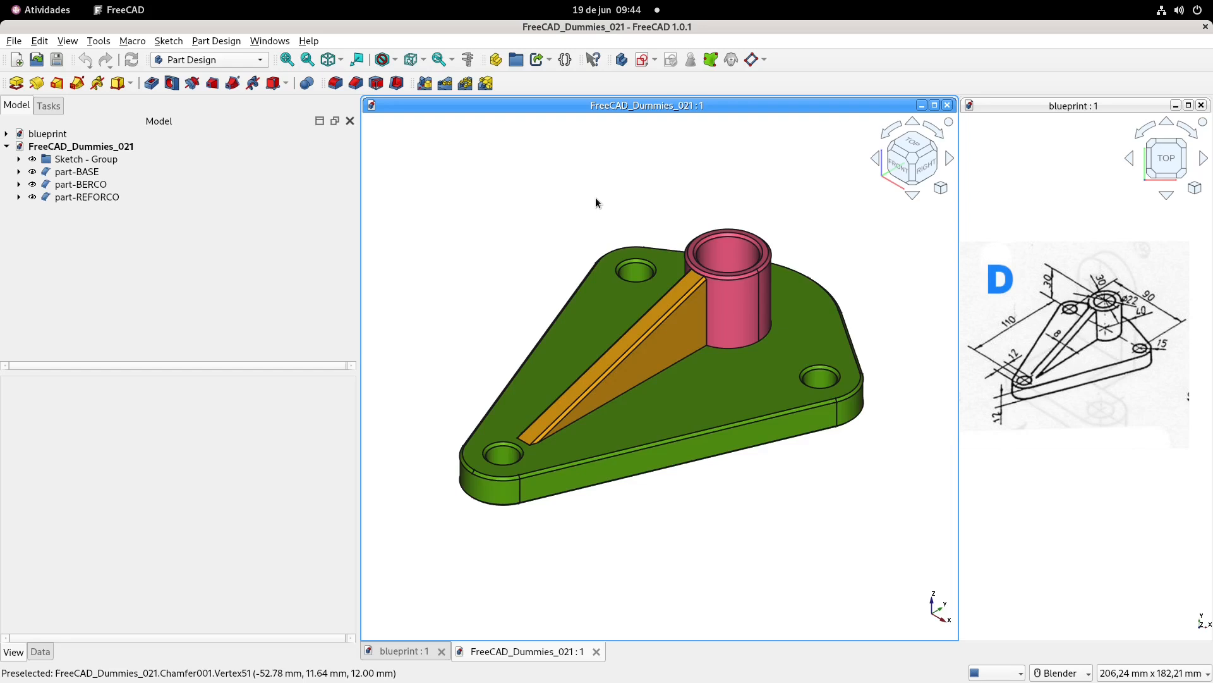
- Switch to the TechDraw workbench and insert a drawing page based on the template A4_Landscape_blank.svg
left_click(235, 61)
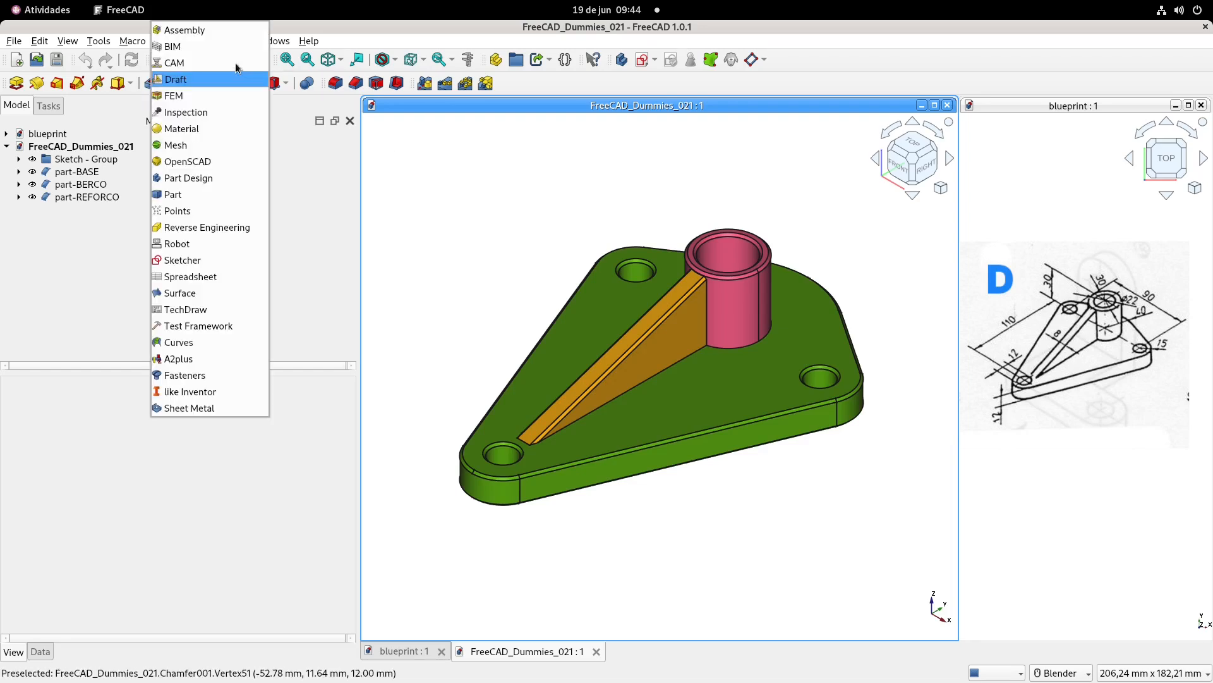
left_click(227, 311)
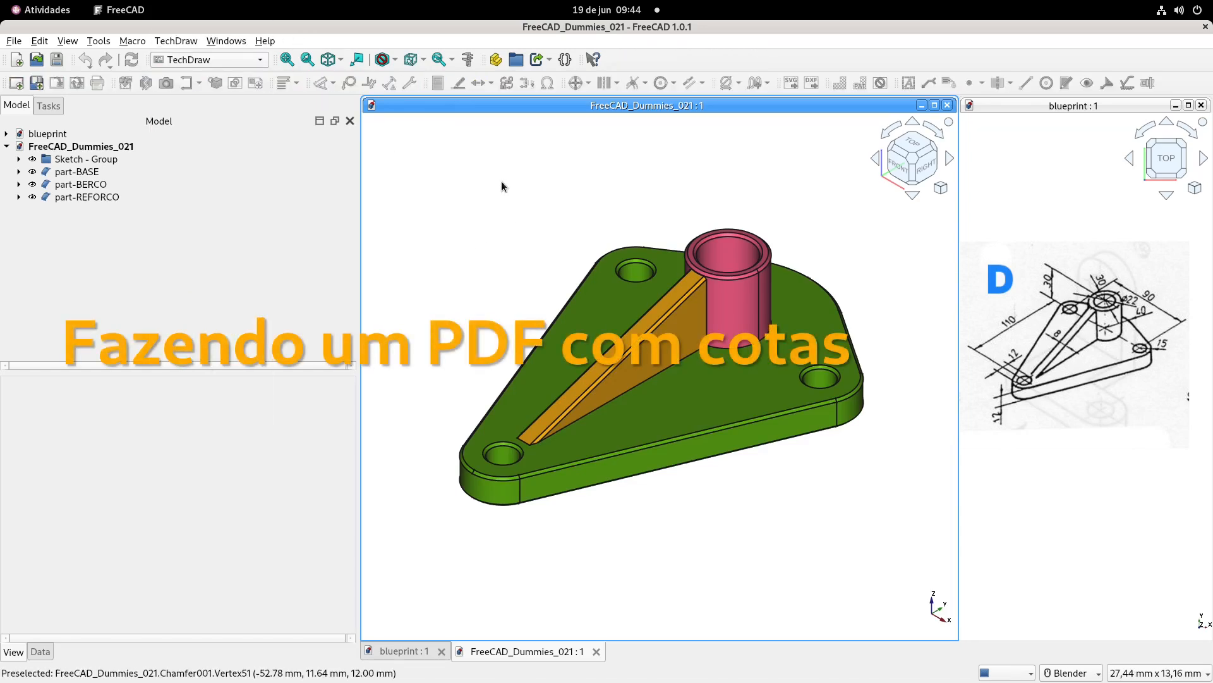
left_click(36, 83)
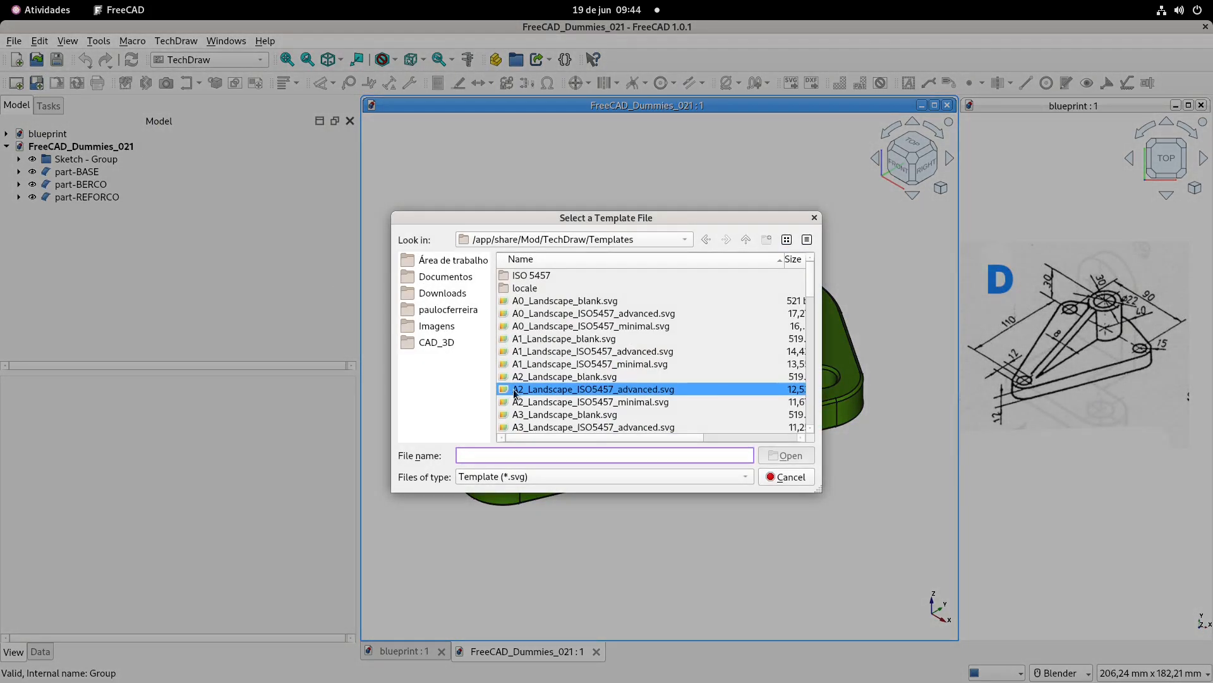
scroll(515, 393, "down", 2)
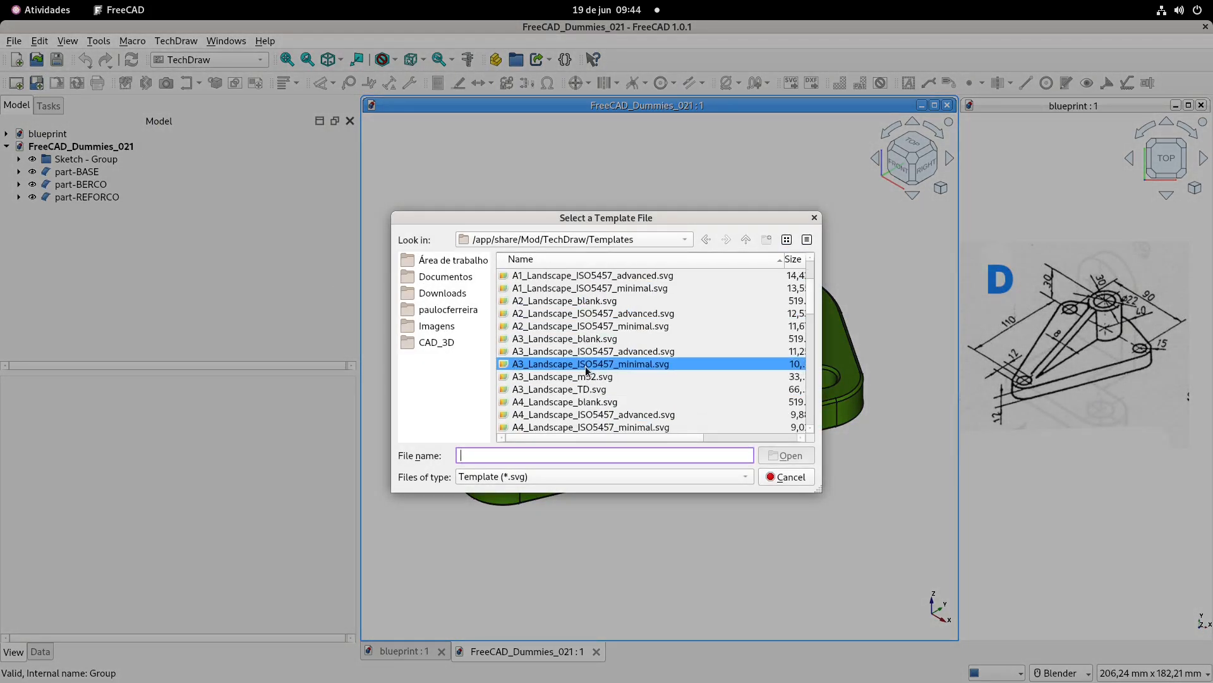
left_click(575, 402)
left_click(787, 455)
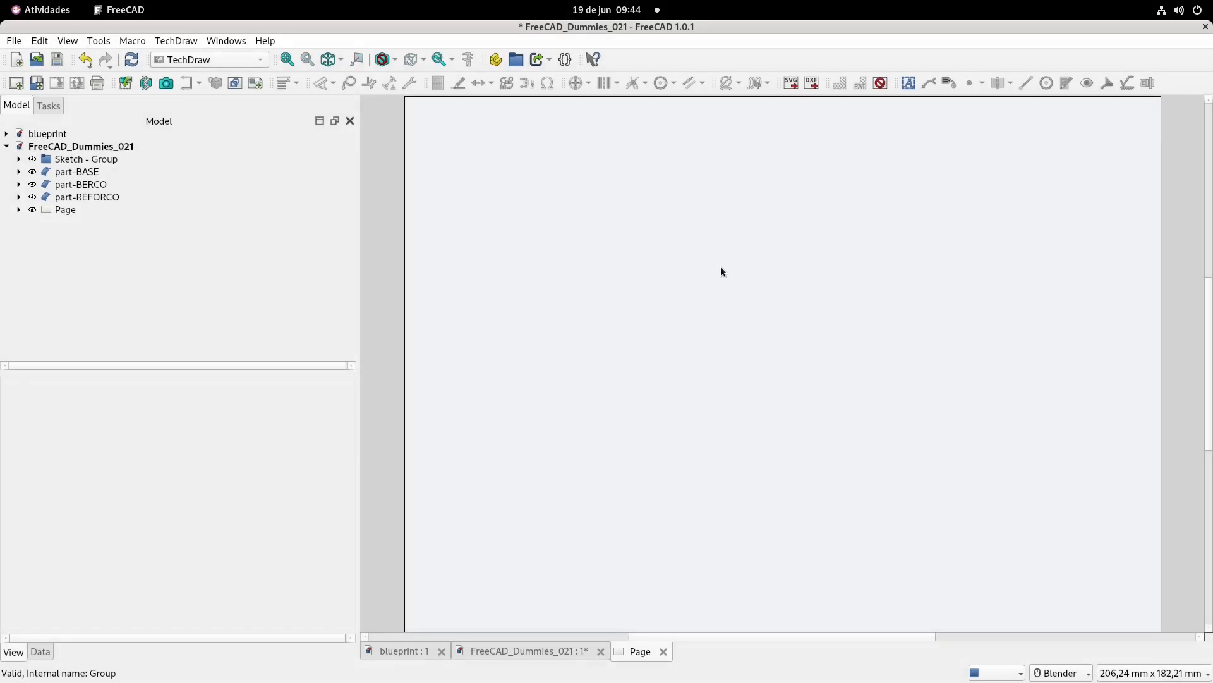
- Insert a view of part-BASE on the blank drawing page
scroll(711, 265, "down", 1)
middle_click_drag(710, 266, 691, 292, "shift")
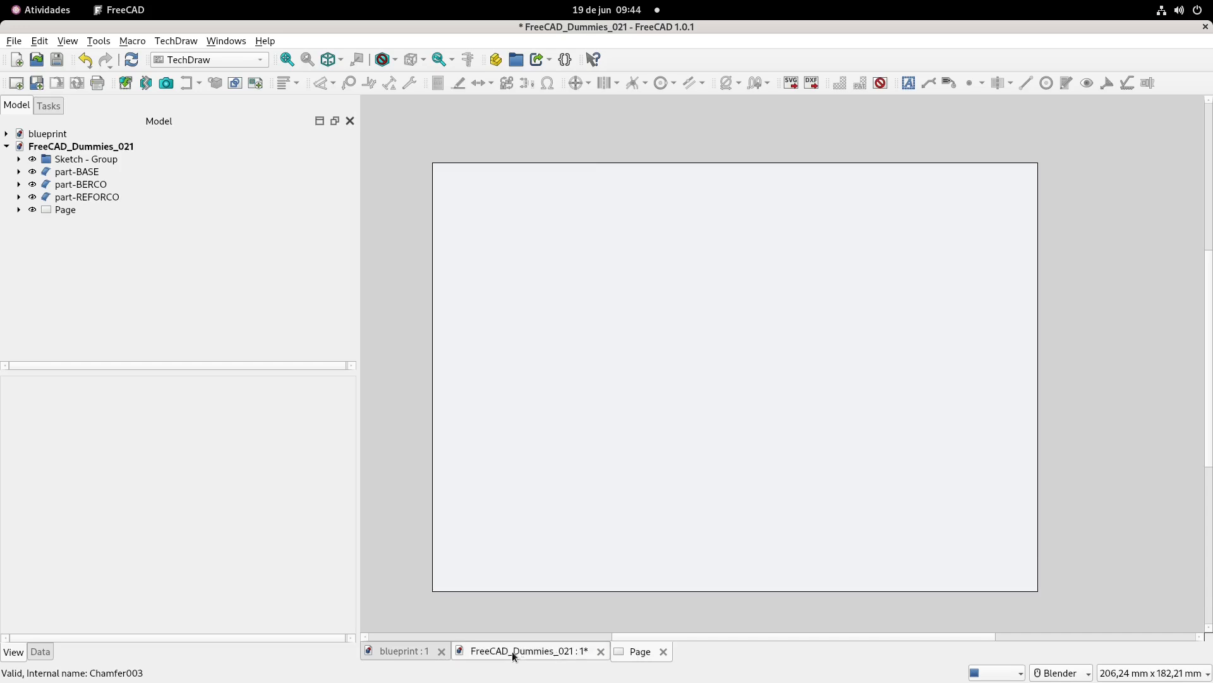
left_click(467, 651)
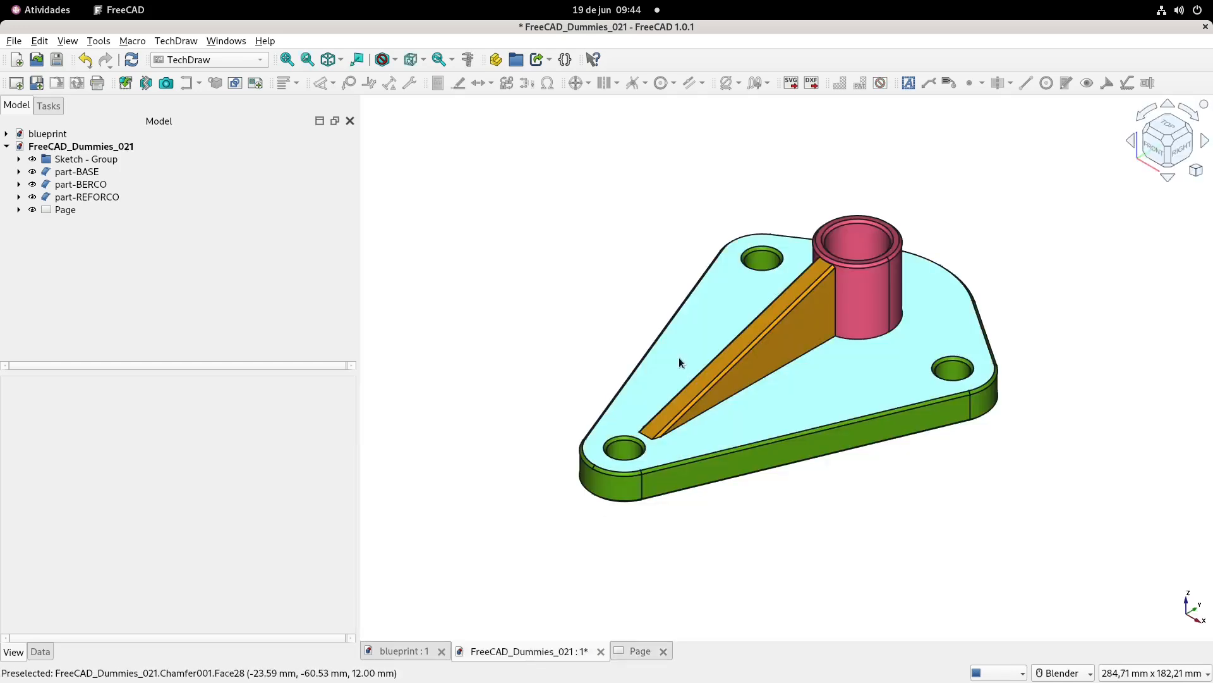
left_click(87, 171)
left_click(639, 651)
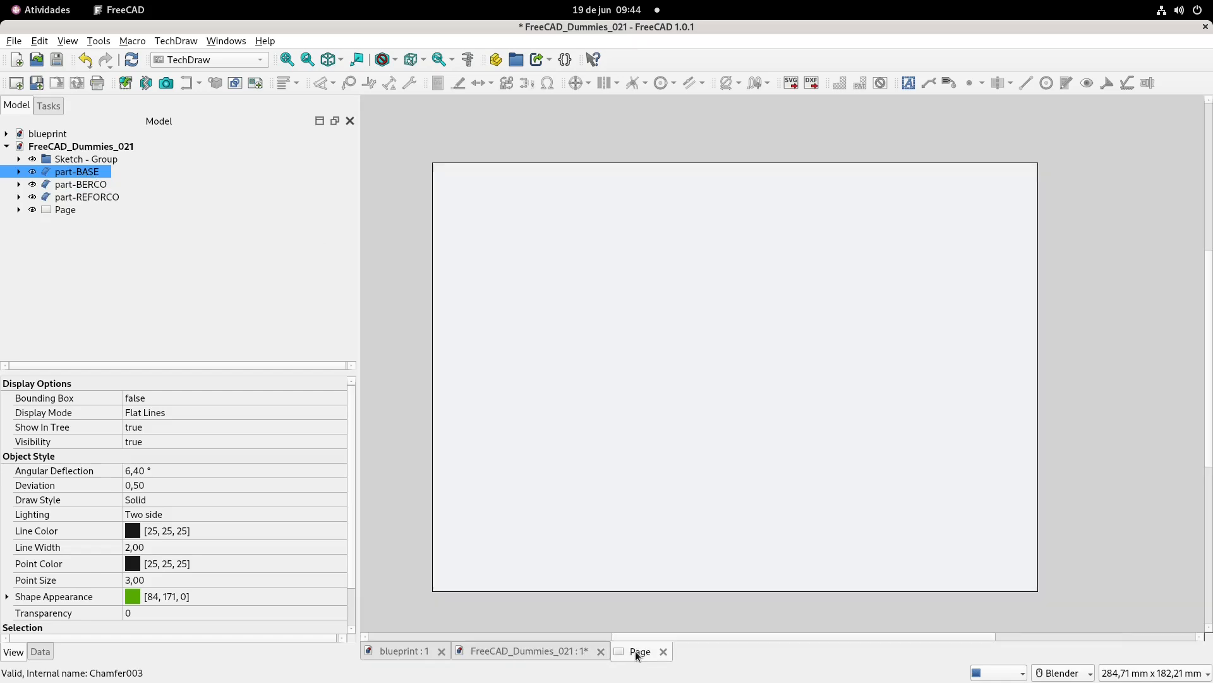
left_click(307, 185, "ctrl")
left_click(307, 185, "ctrl")
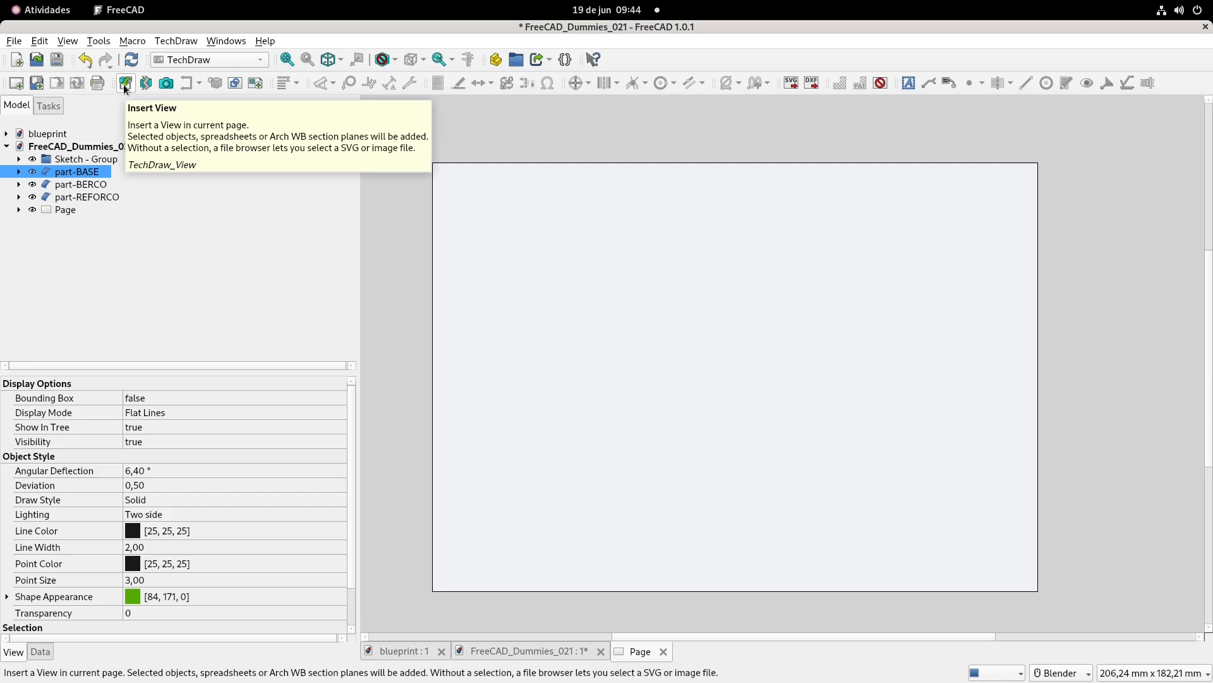
left_click(125, 85)
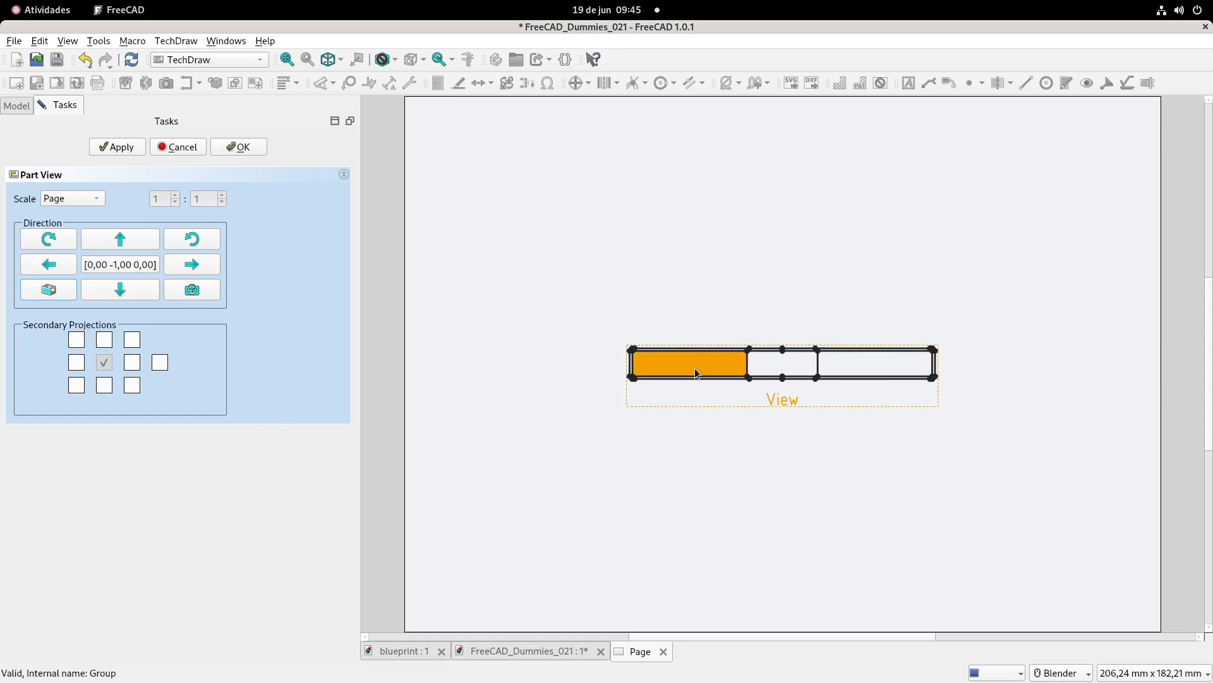
- Orient the base view to look from above (0, 0, 1) and add a first-angle secondary projection on its left side
left_click(119, 289)
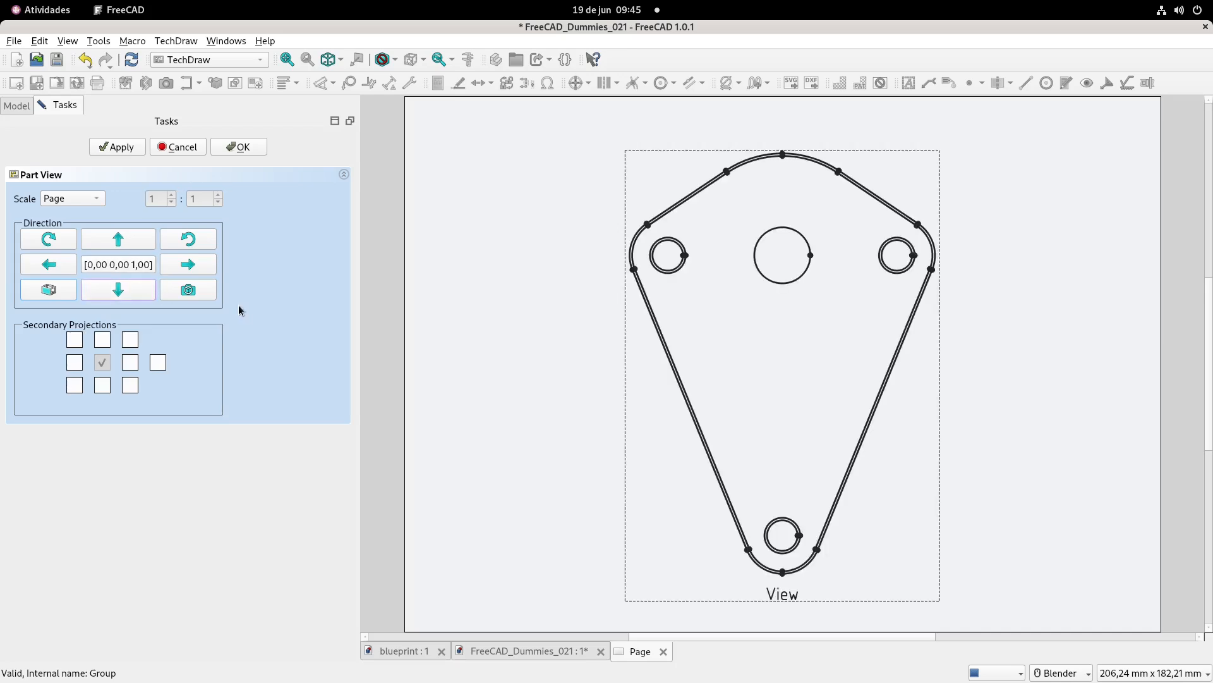
left_click(55, 266)
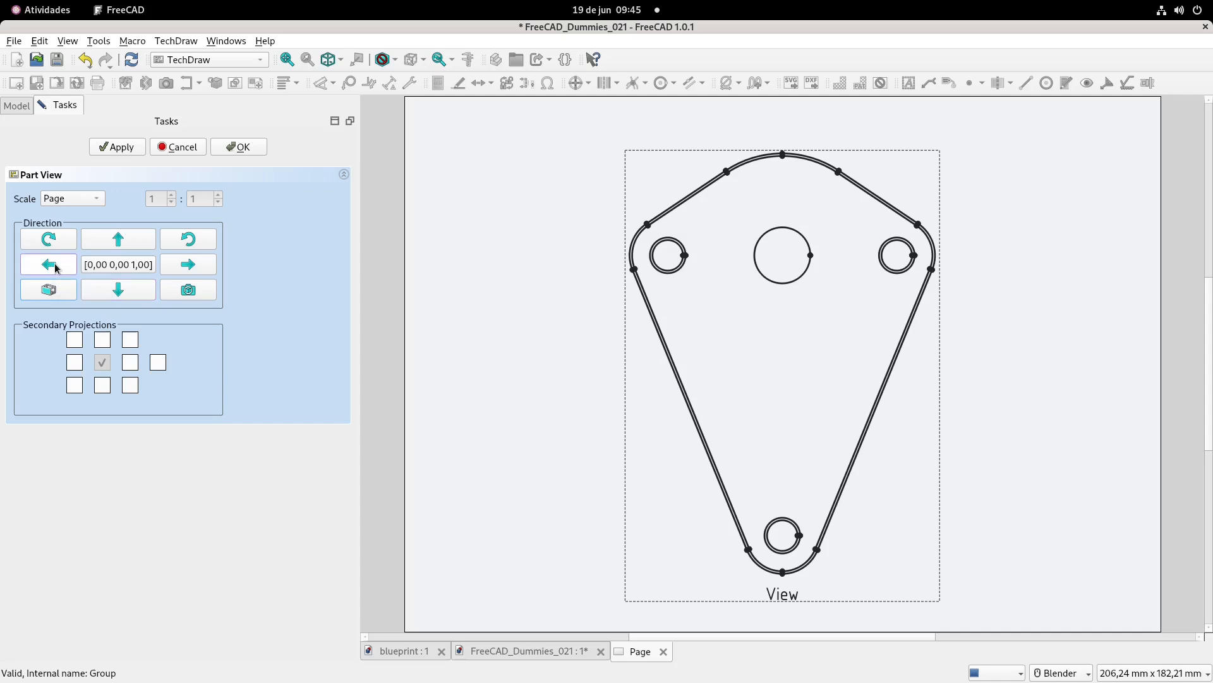
left_click(187, 268)
left_click(76, 366)
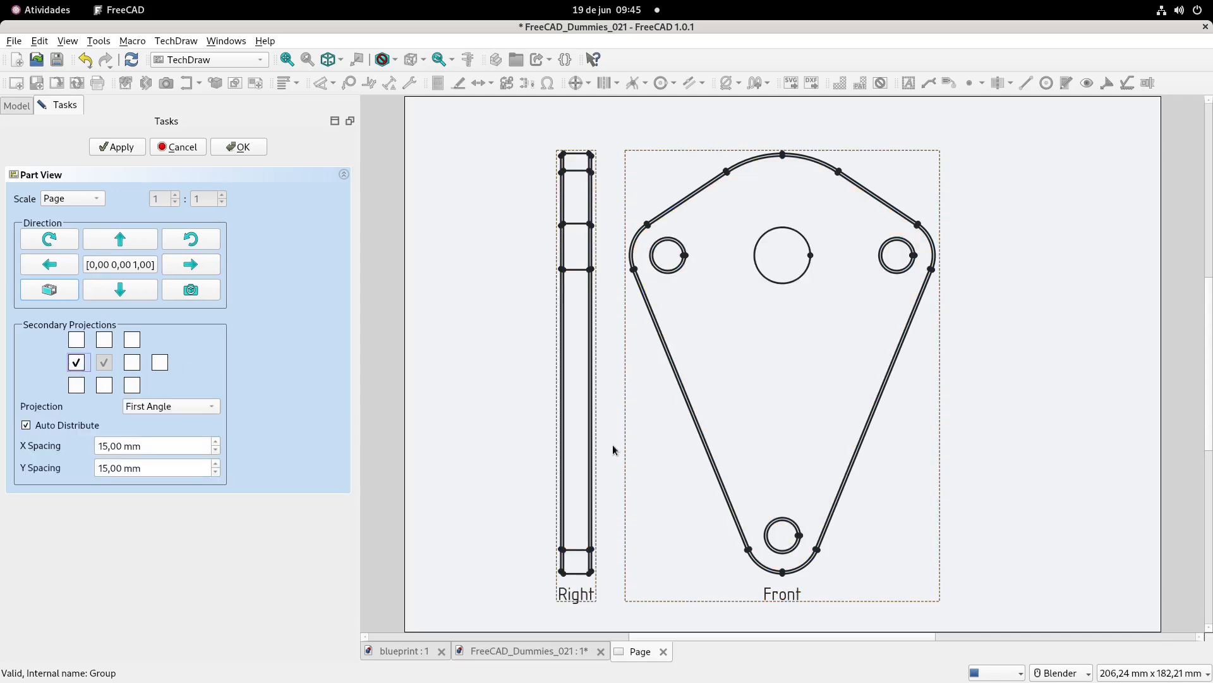
left_click(247, 150)
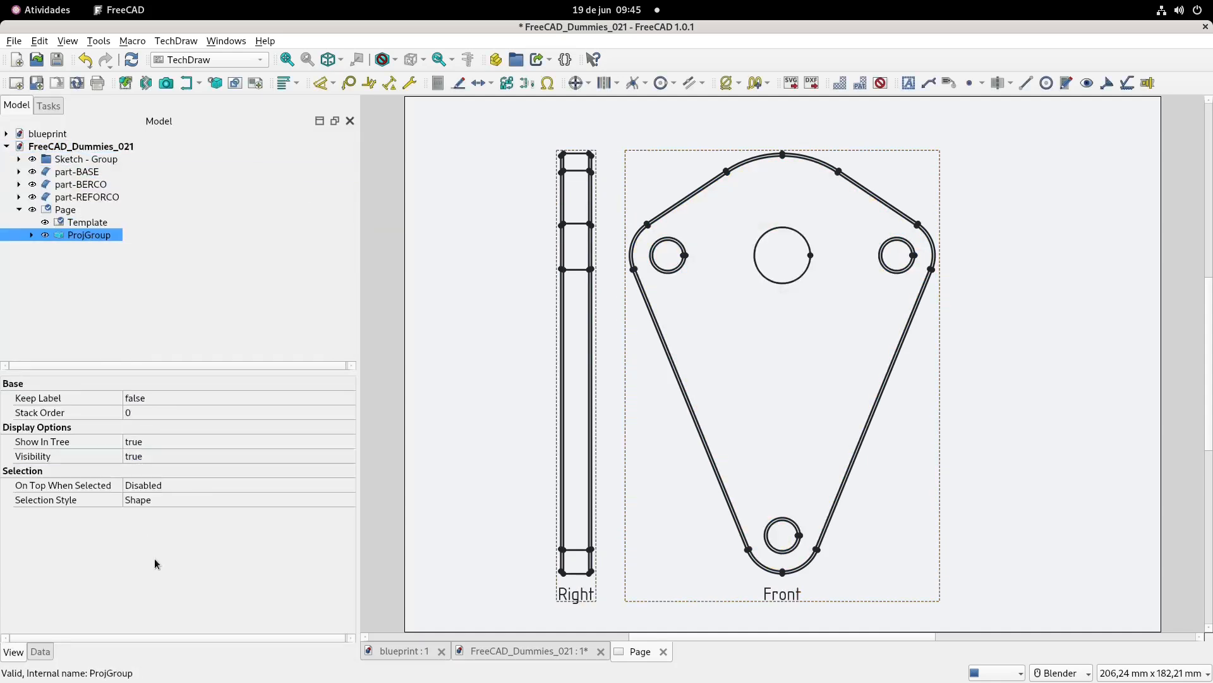
- Set the line width of the Front view to 0.25 mm
left_click(784, 600)
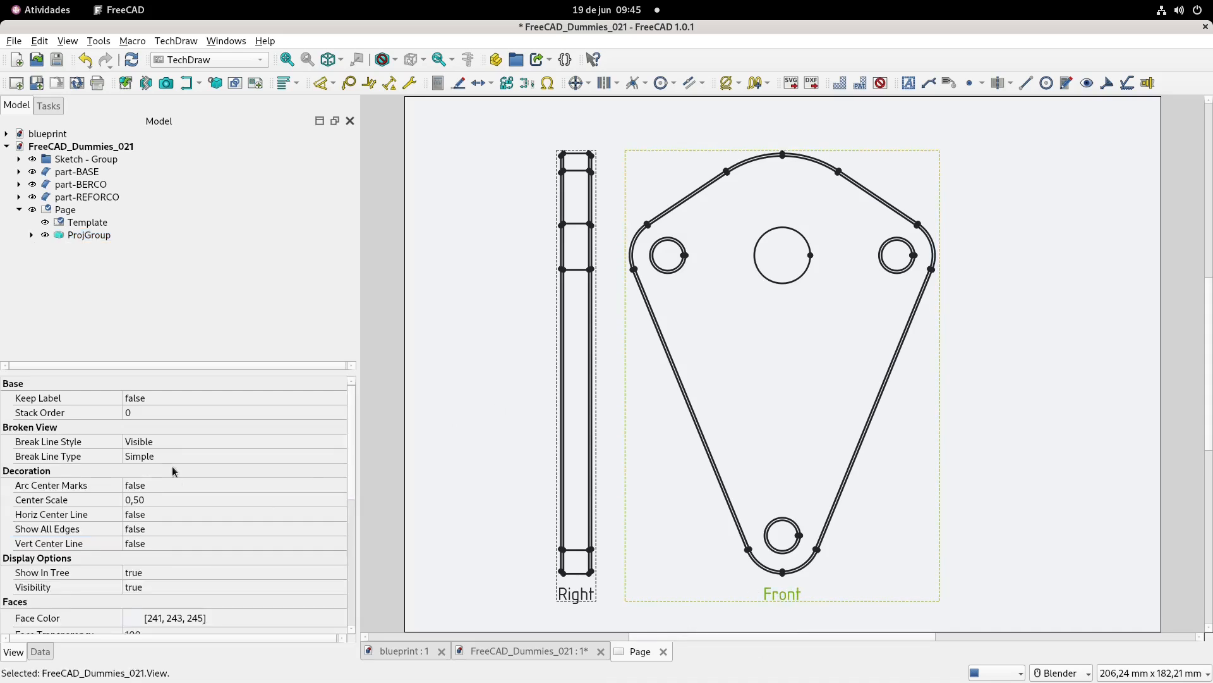
left_click(82, 483)
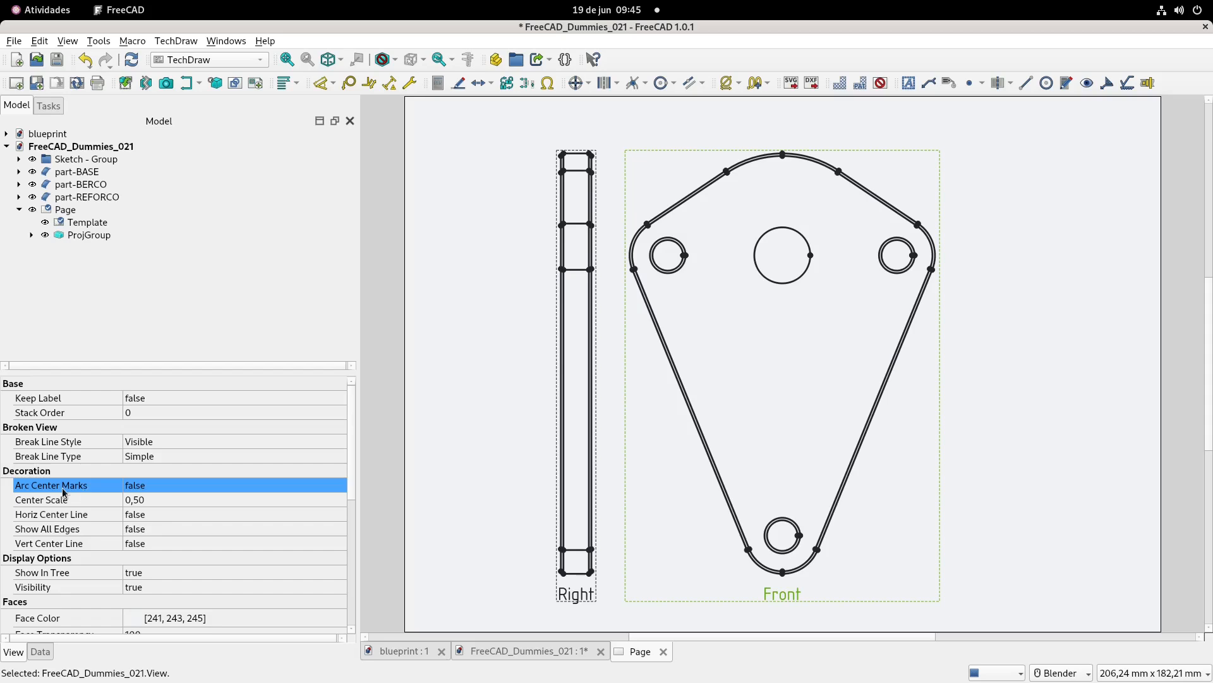
scroll(95, 506, "down", 7)
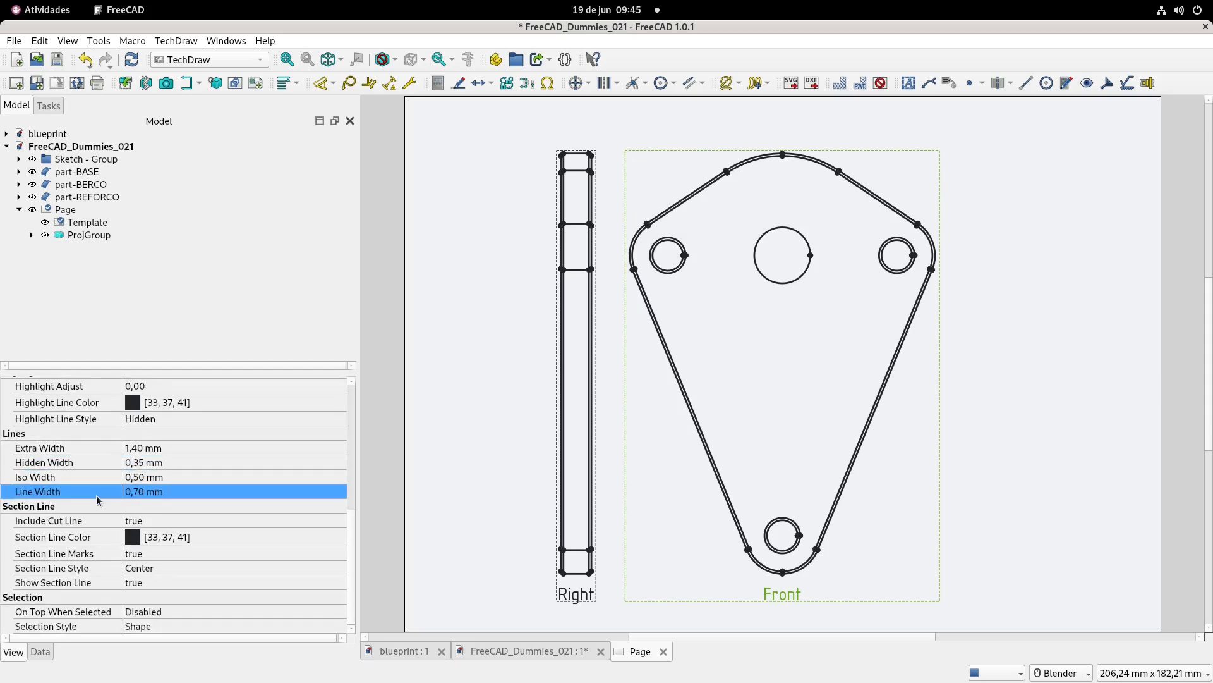
left_click(187, 495)
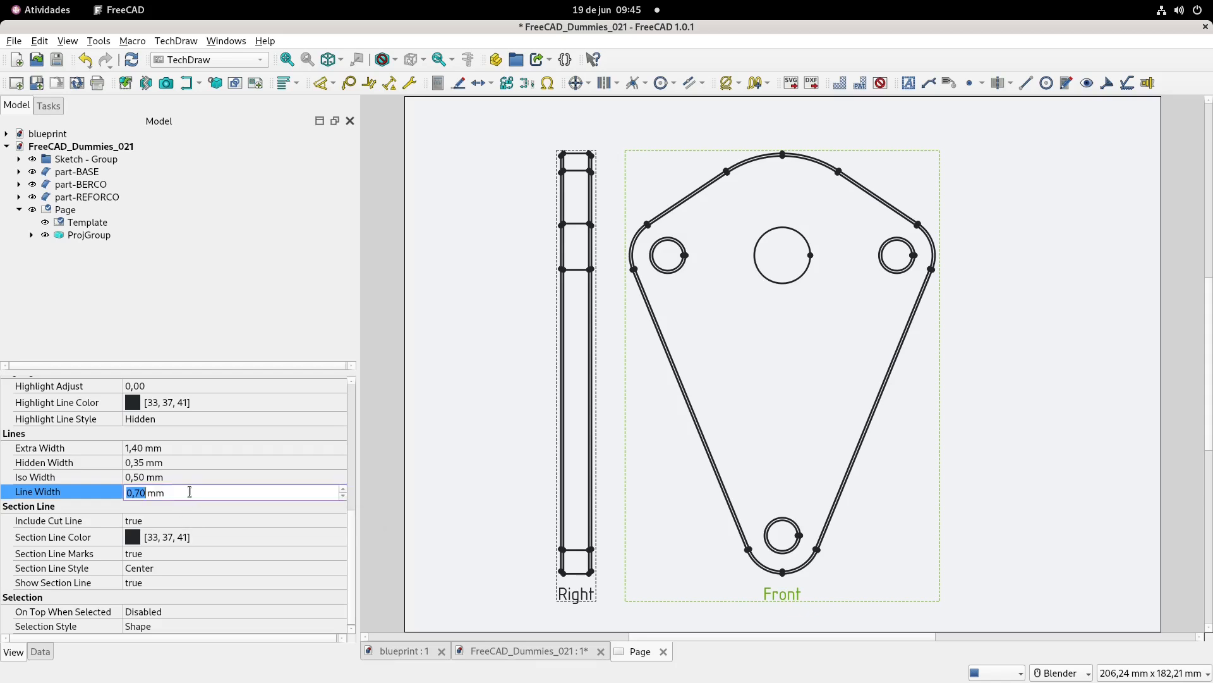
type("/2")
key("Return")
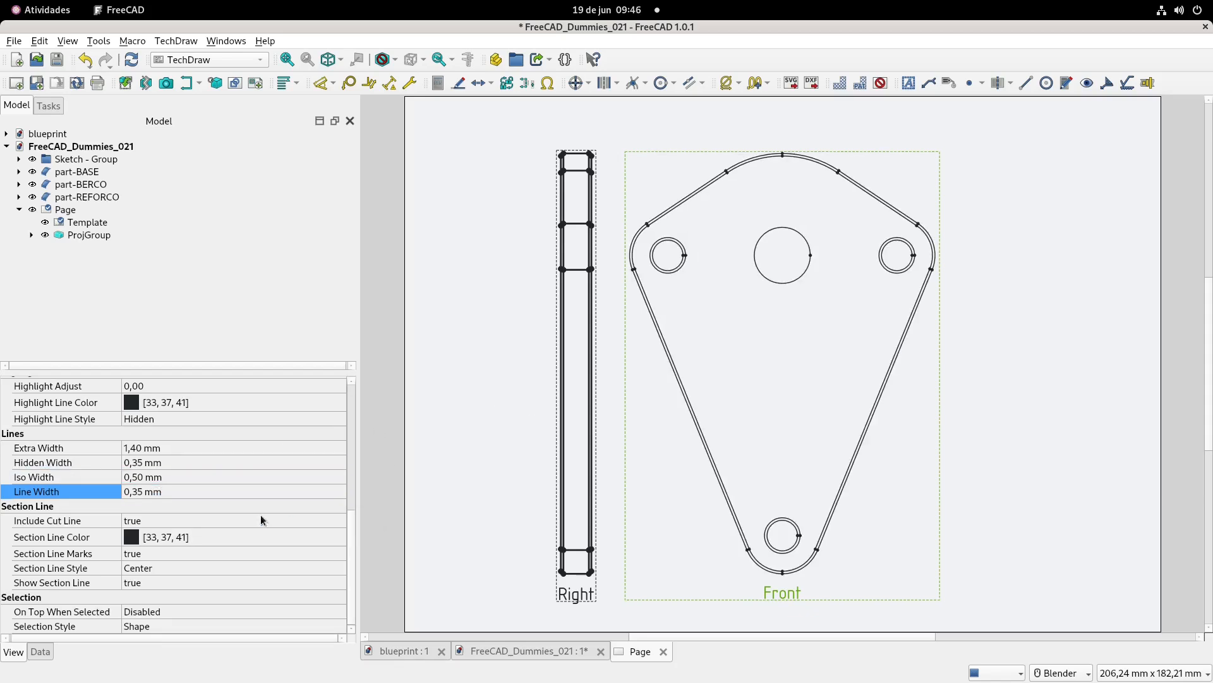
left_click(200, 490)
scroll(200, 490, "down", 1)
key("Return")
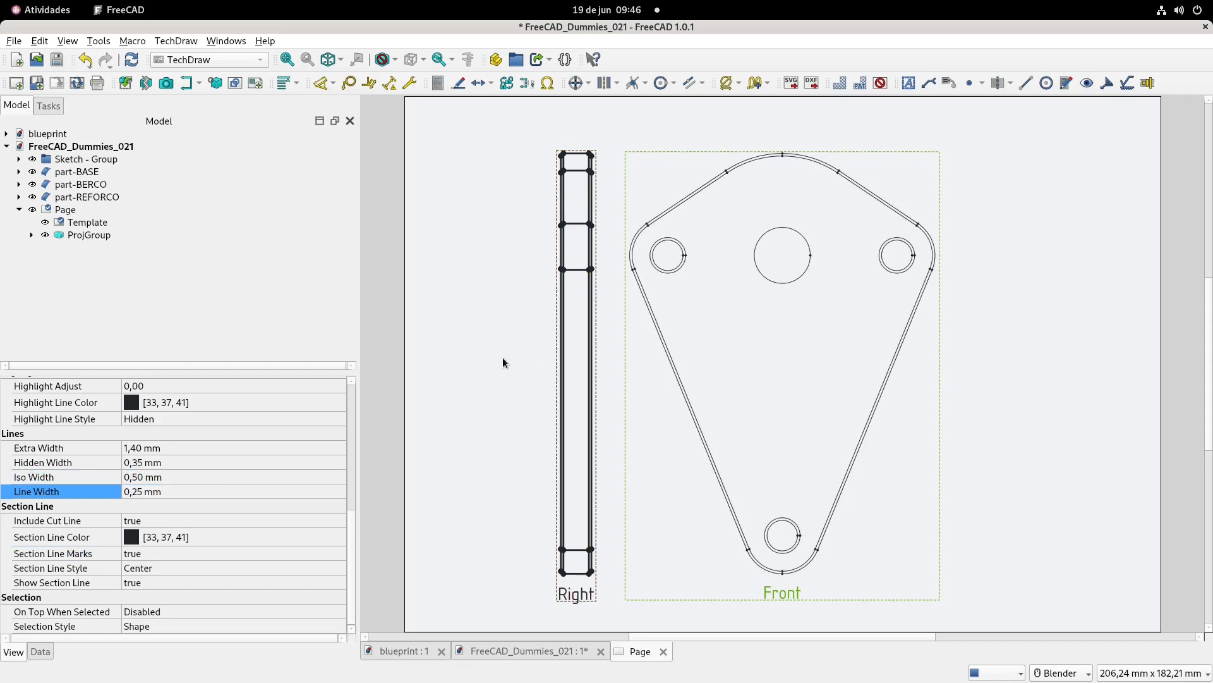
left_click(528, 602)
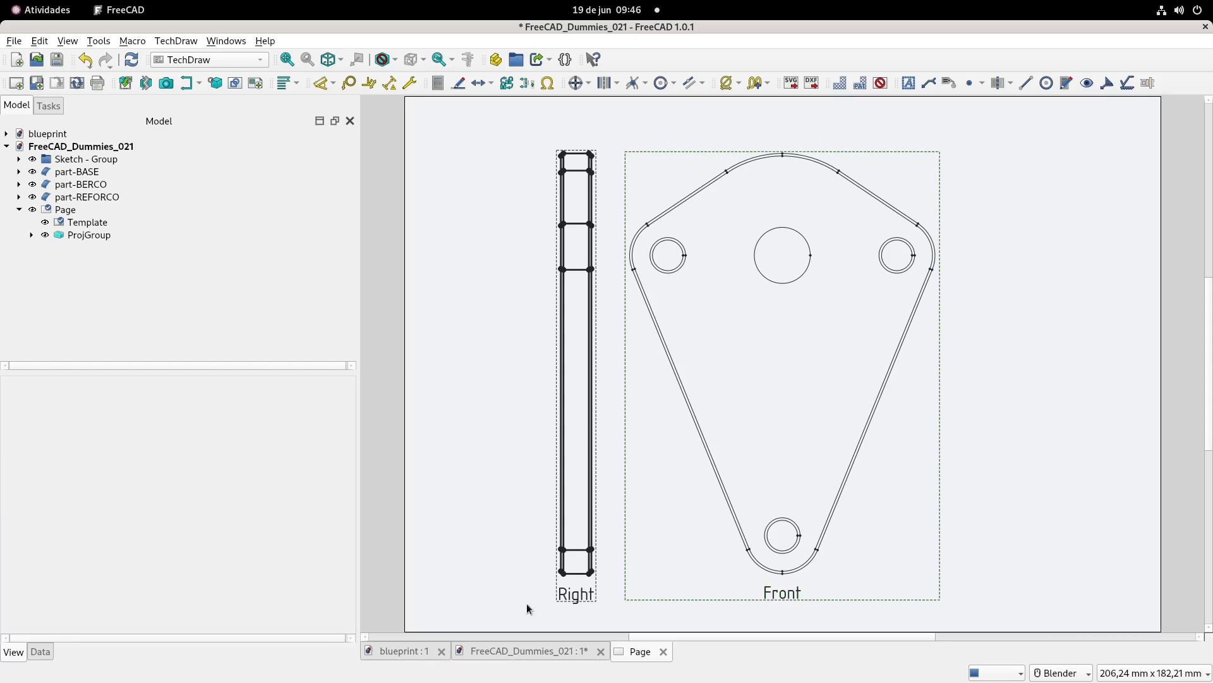
- Set the line width of the Right view to 0.25 mm
left_click(580, 598)
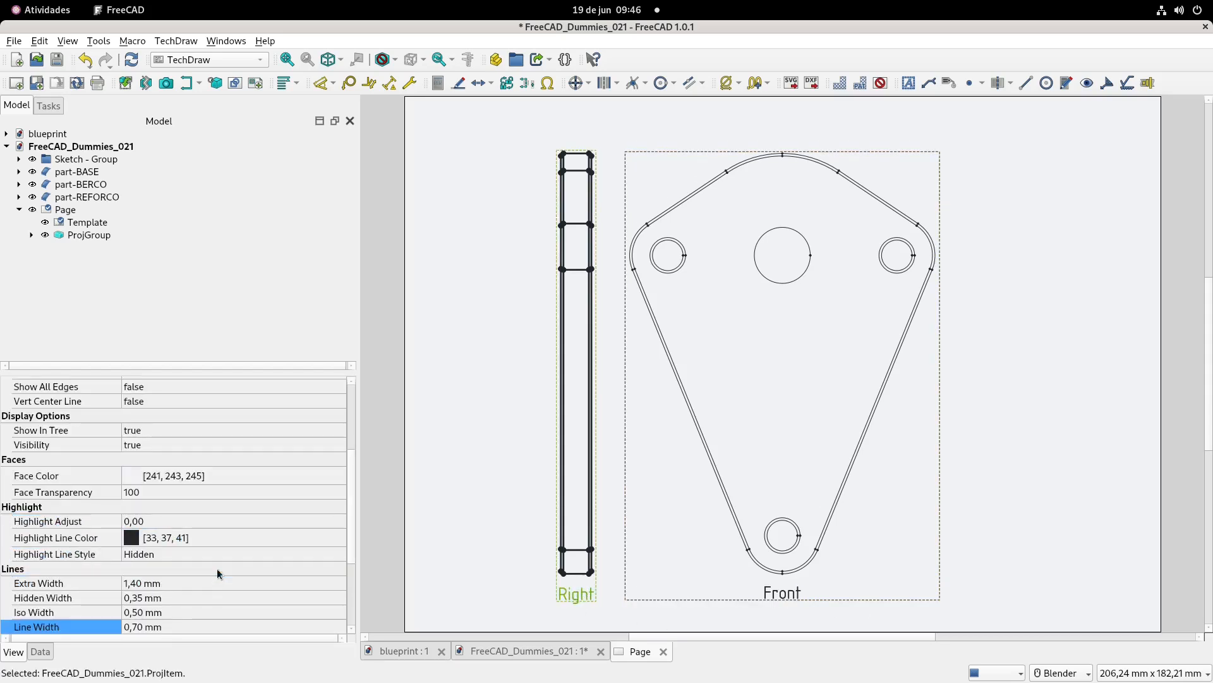
scroll(212, 582, "down", 3)
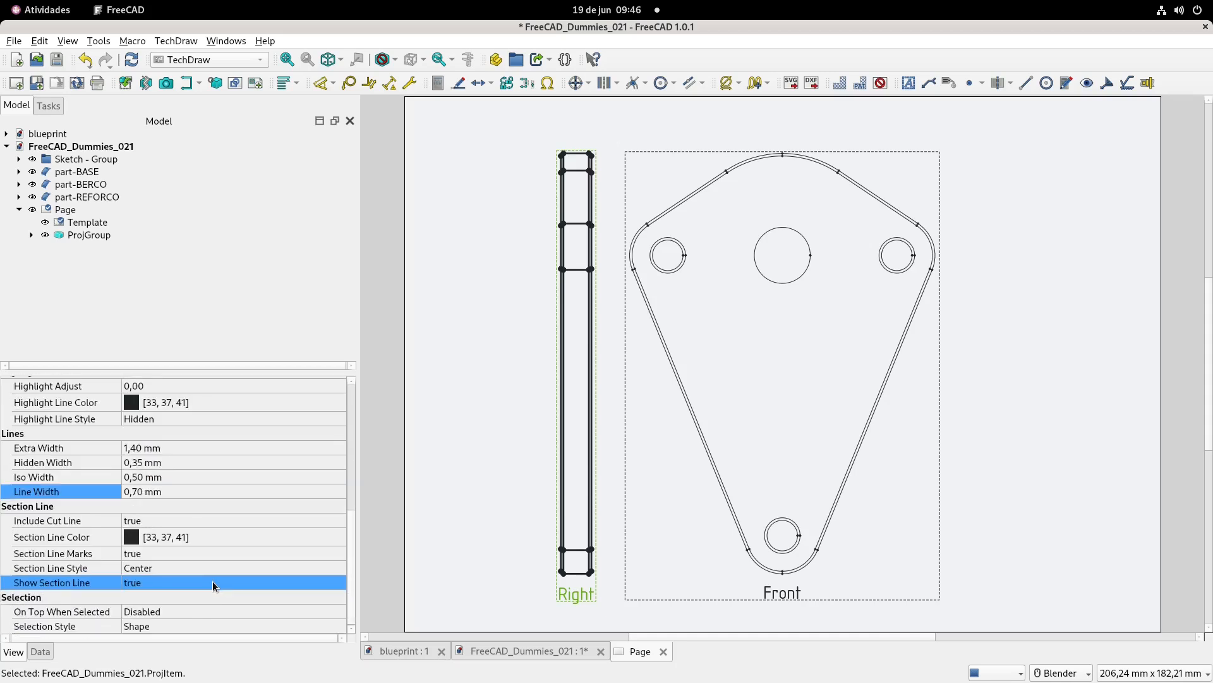
left_click(218, 490)
type("0,25")
key("Return")
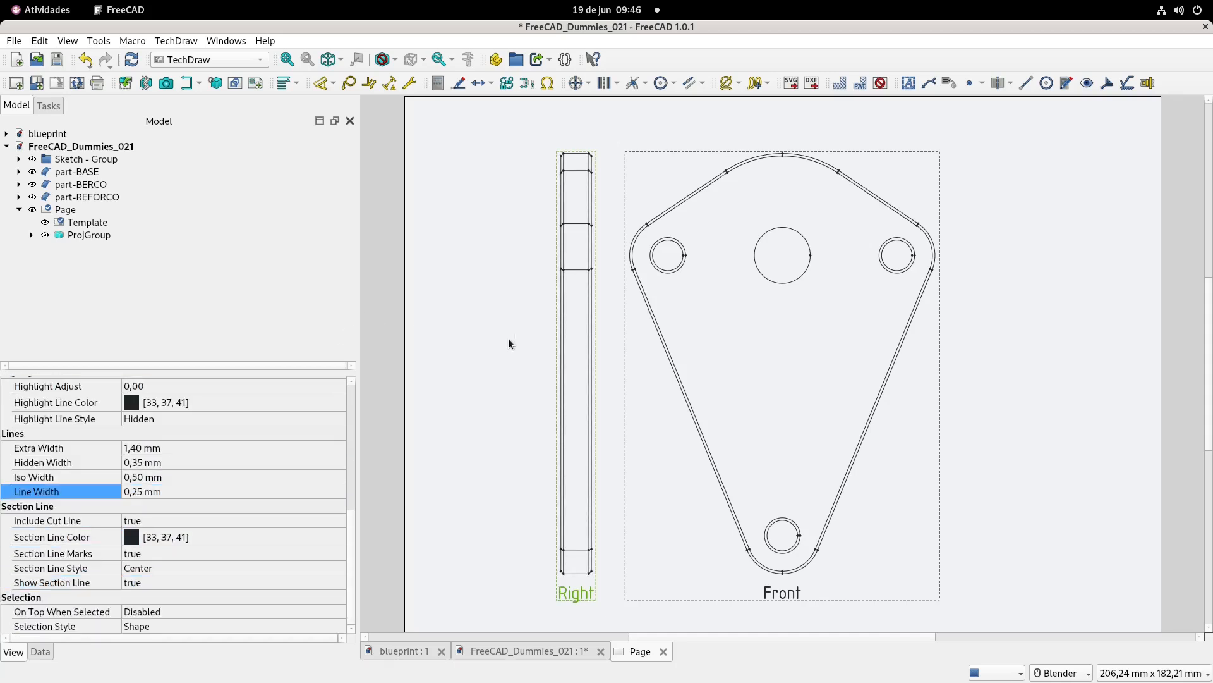
left_click(508, 339)
scroll(654, 375, "down", 1)
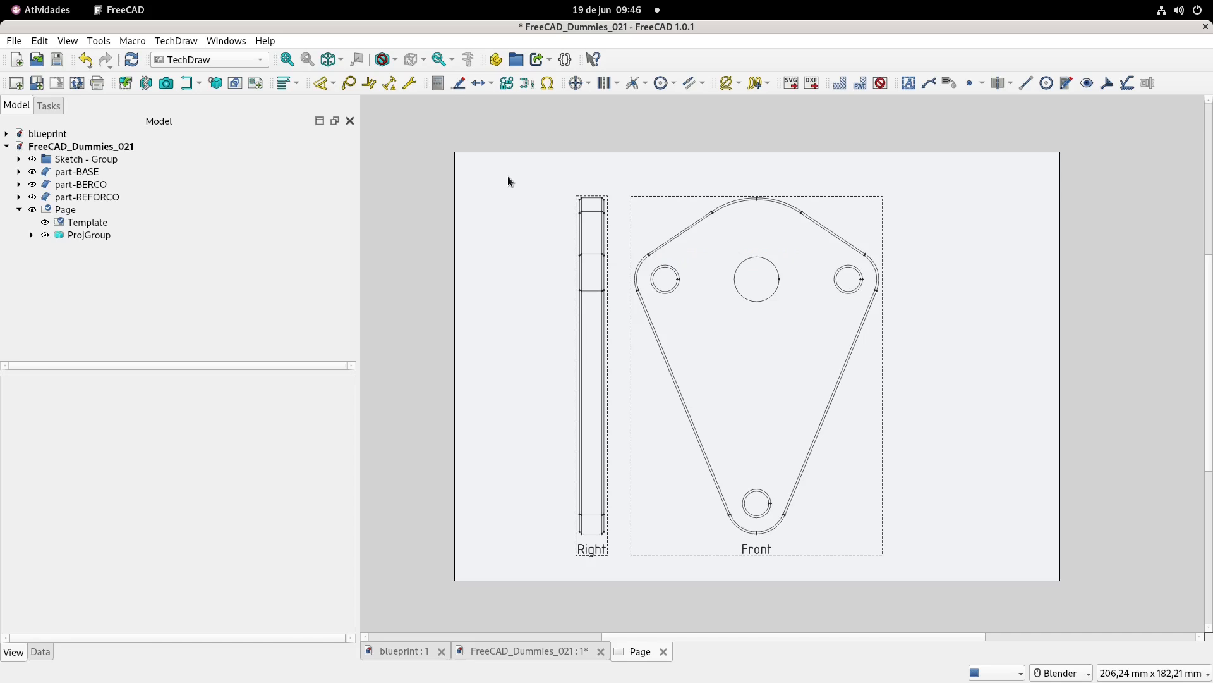
- Add a radius dimension to the outer right corner arc of the Front view, with its label outside the outline
left_click(757, 552)
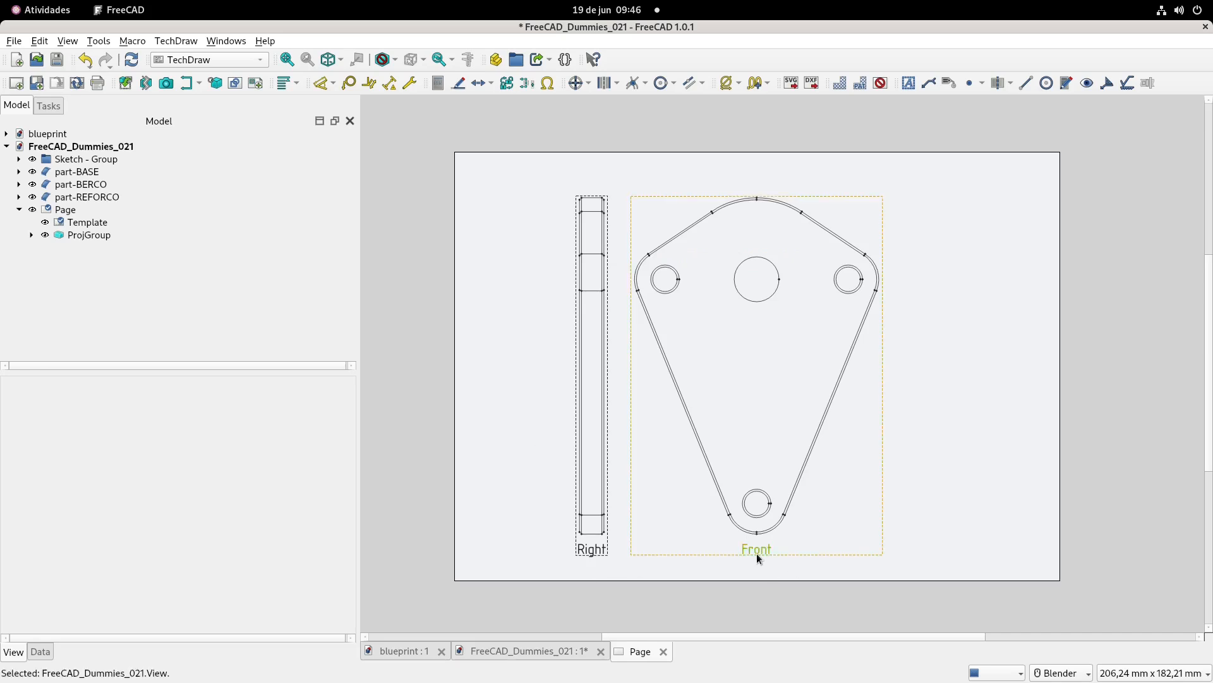
left_click(319, 87)
scroll(885, 272, "up", 5)
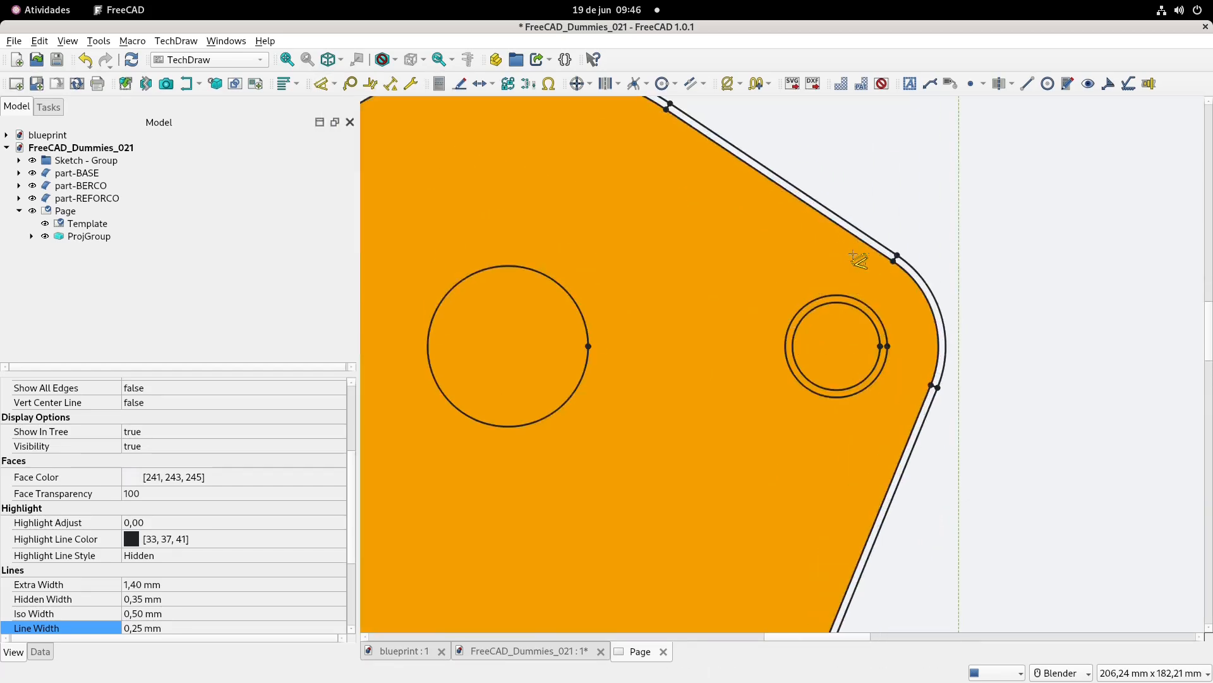
left_click(936, 286)
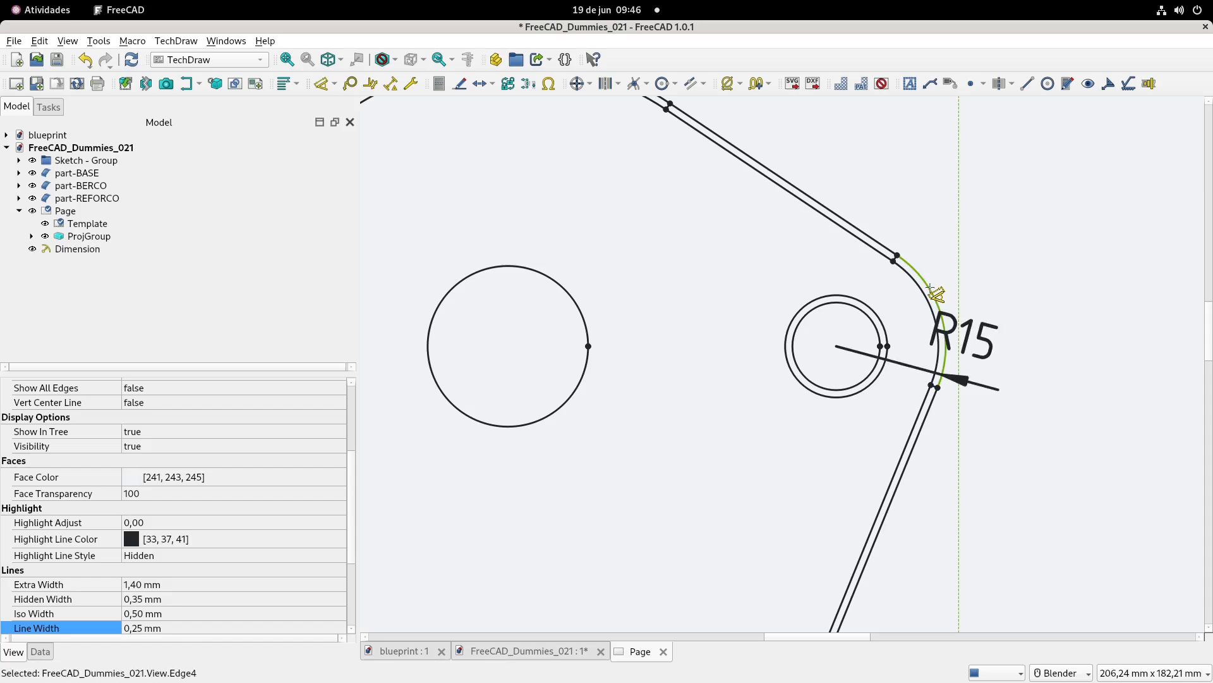
left_click(1018, 215)
- Add a radius dimension to the large outer arc at the top of the Front view, placing its label above the part
scroll(807, 264, "down", 3)
middle_click_drag(790, 260, 841, 384, "shift")
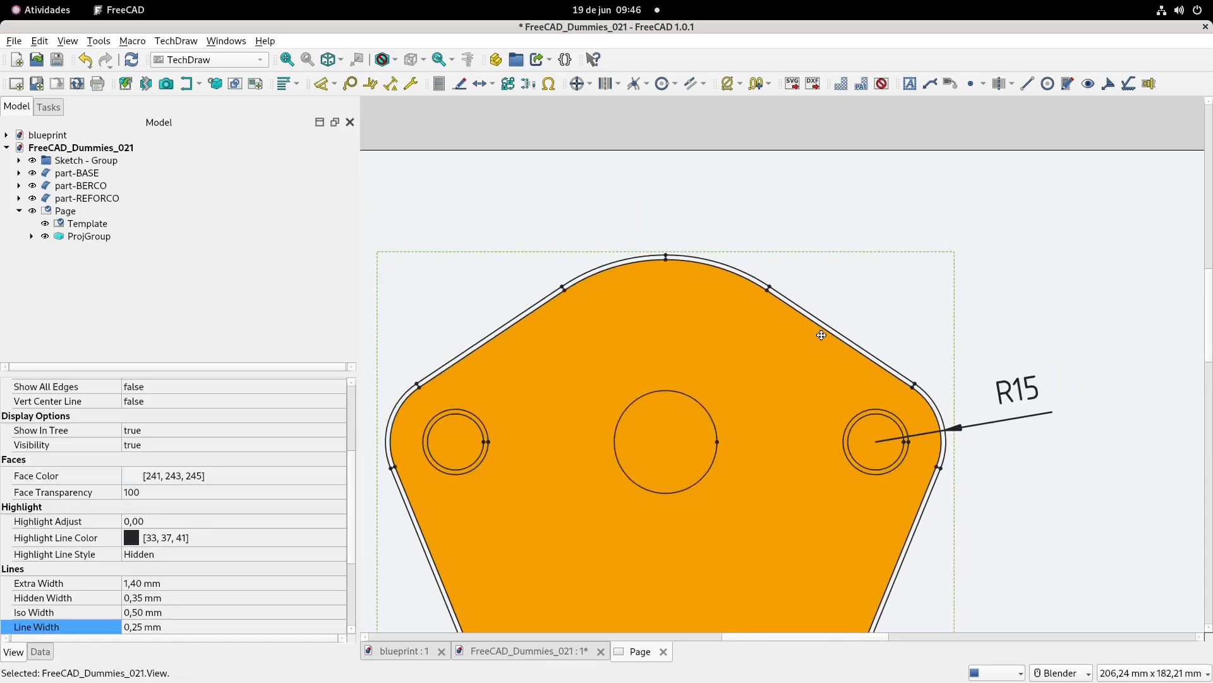
left_click(753, 278)
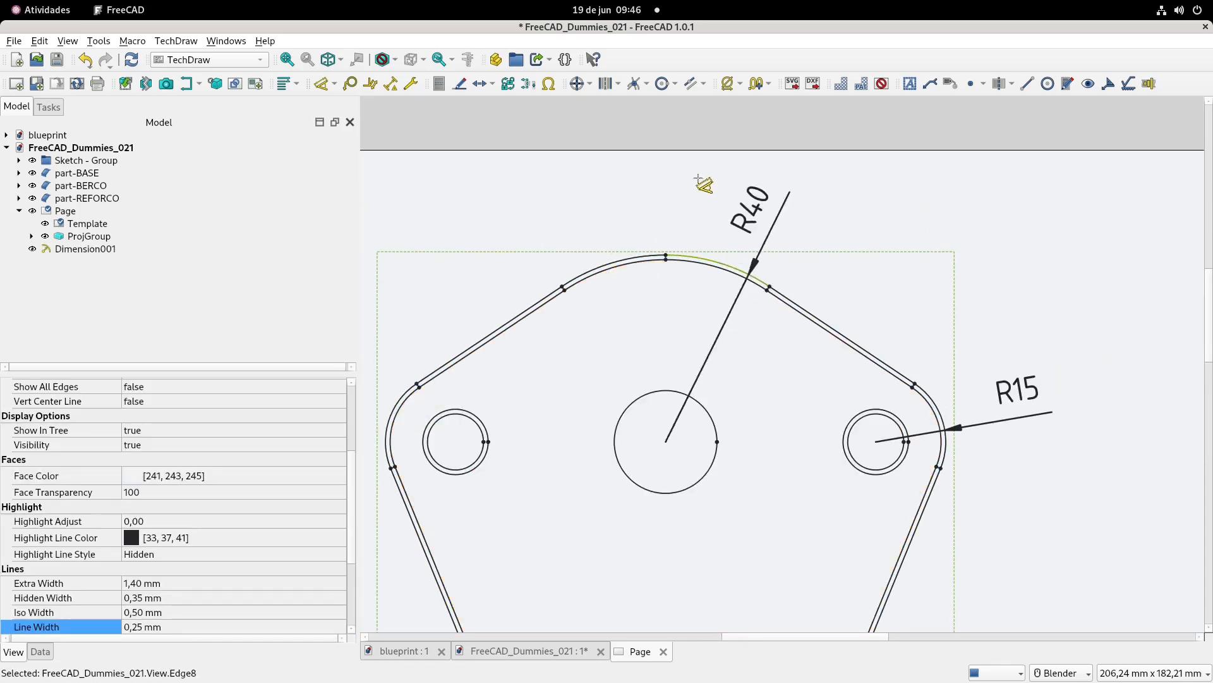
left_click(664, 172)
- Add a diameter dimension to the outer circle of the lower hole in the Front view, with its label beside the part
mouse_move(750, 618)
middle_mouse_down("shift")
mouse_move(721, 422)
mouse_move(708, 189)
middle_mouse_up("shift")
middle_click_drag(712, 431, 759, 254, "shift")
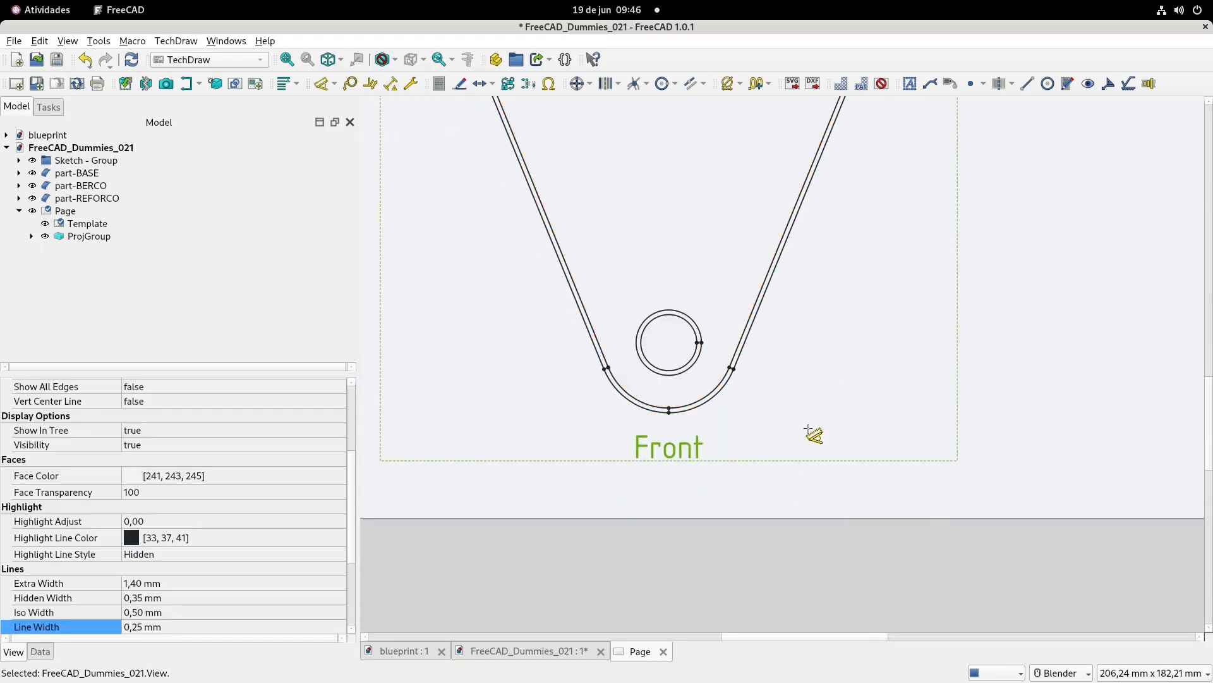
middle_click_drag(754, 297, 728, 408, "shift")
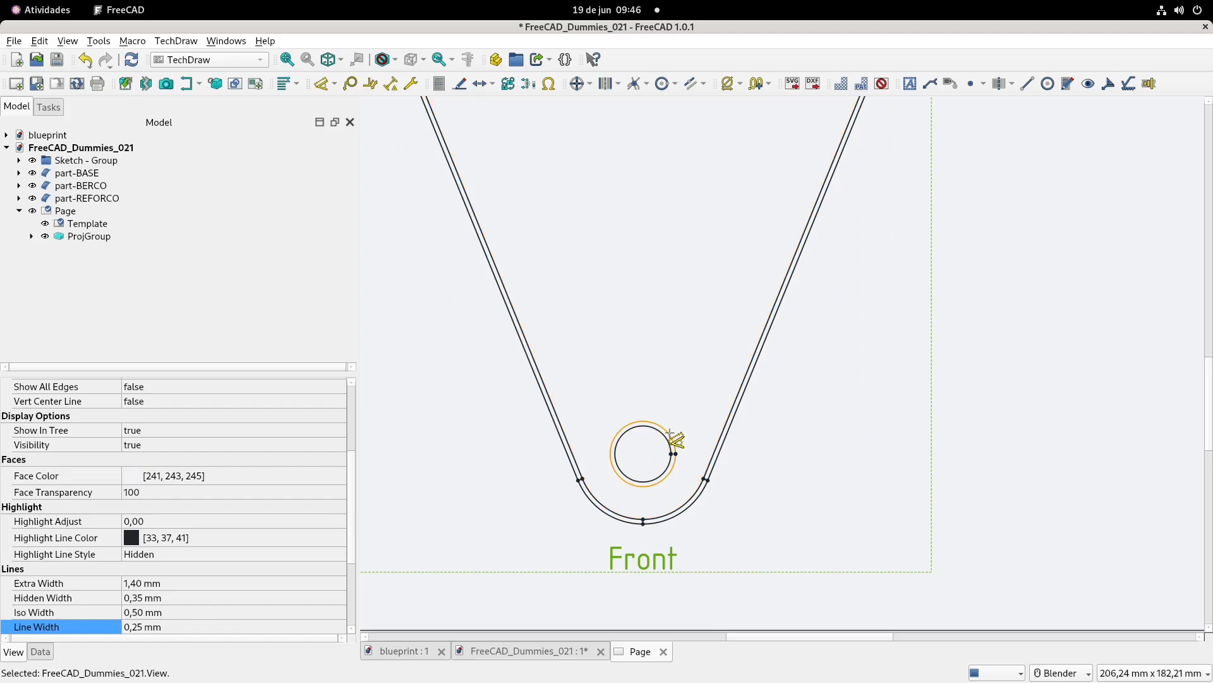
left_click(673, 443)
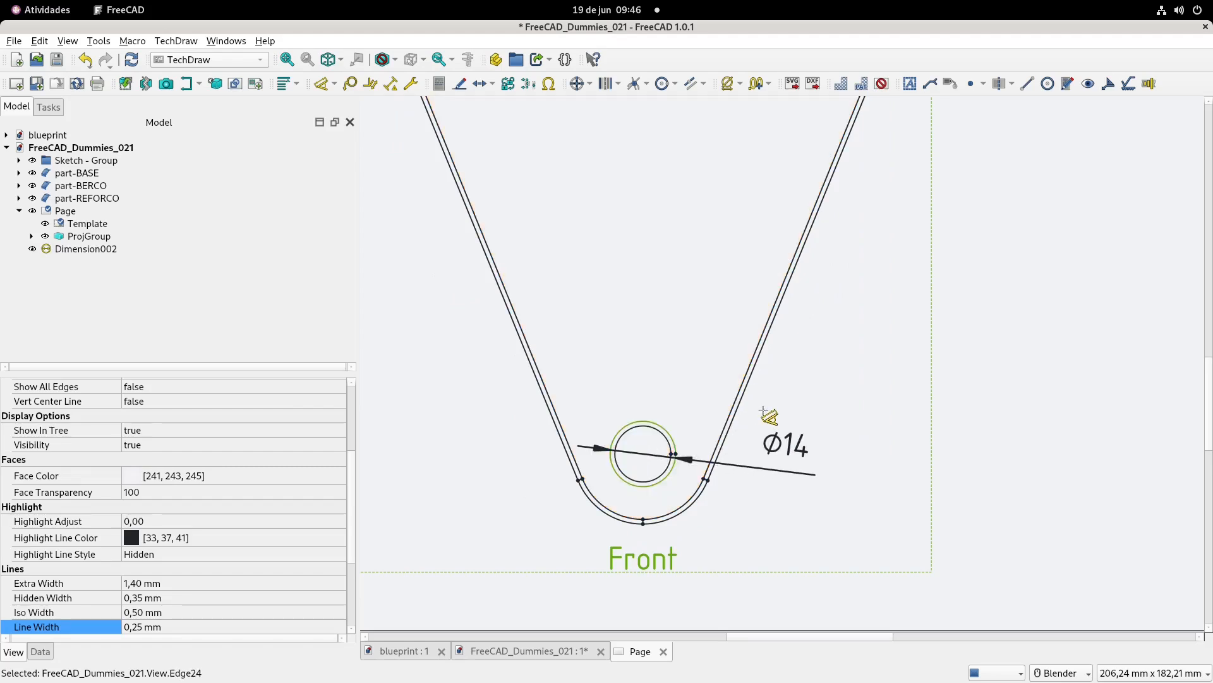
left_click(776, 435)
scroll(642, 475, "up", 4)
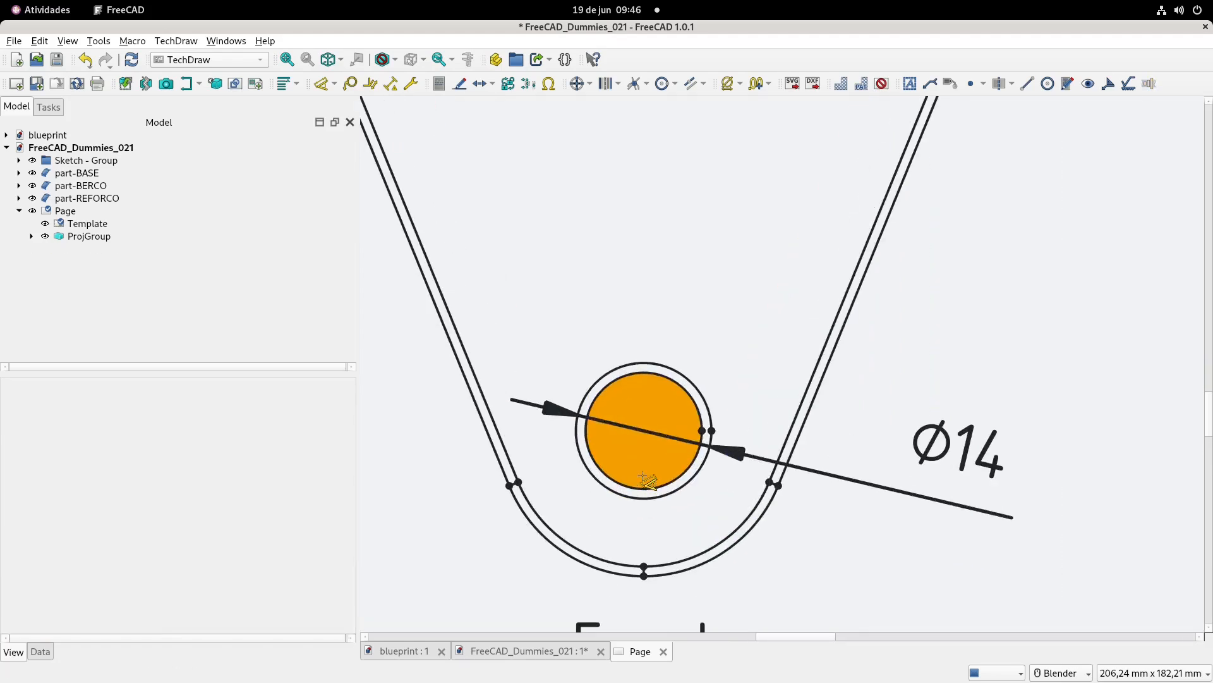
- Add a diameter dimension to the large central hole of the Front view, placing its label diagonally below the hole
scroll(698, 491, "down", 5)
middle_click_drag(777, 143, 699, 364, "shift")
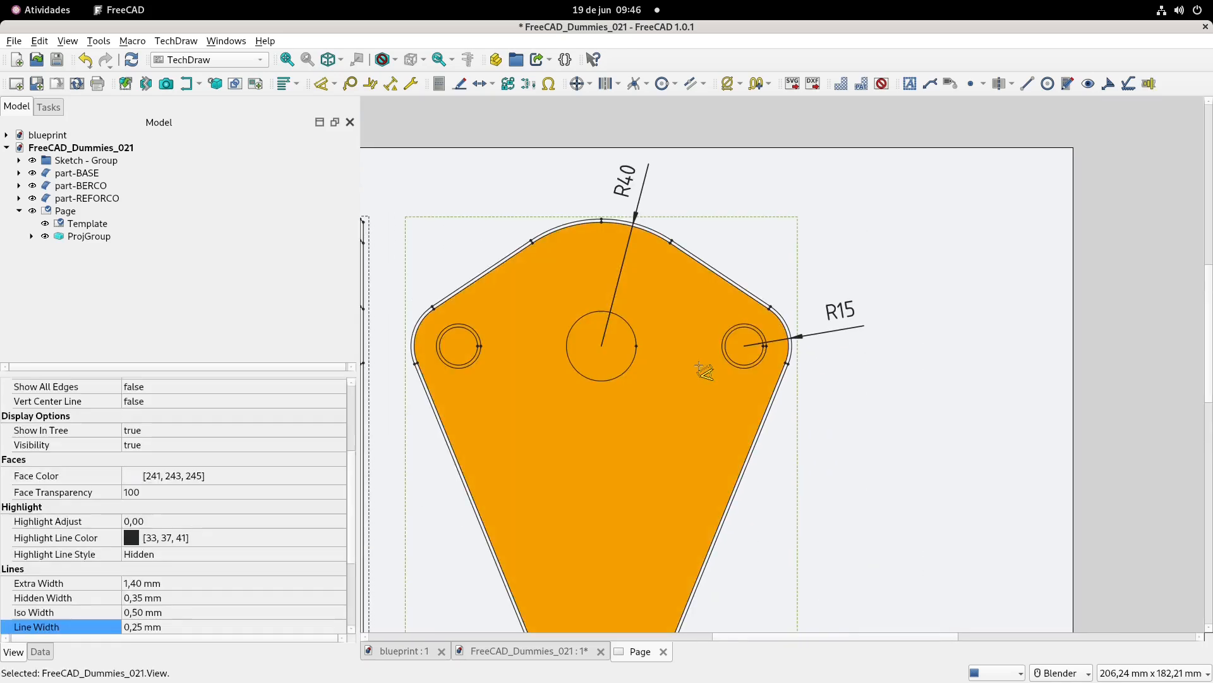
left_click(629, 365)
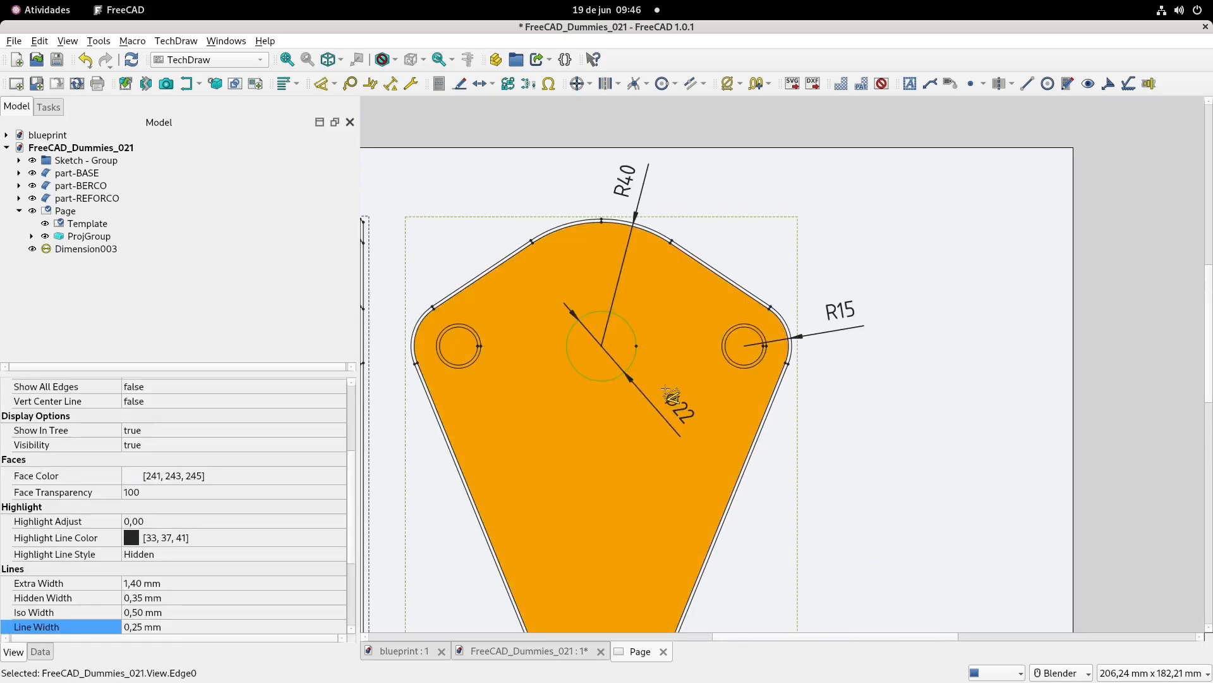
left_click(739, 428)
scroll(739, 429, "down", 5)
left_click(739, 430)
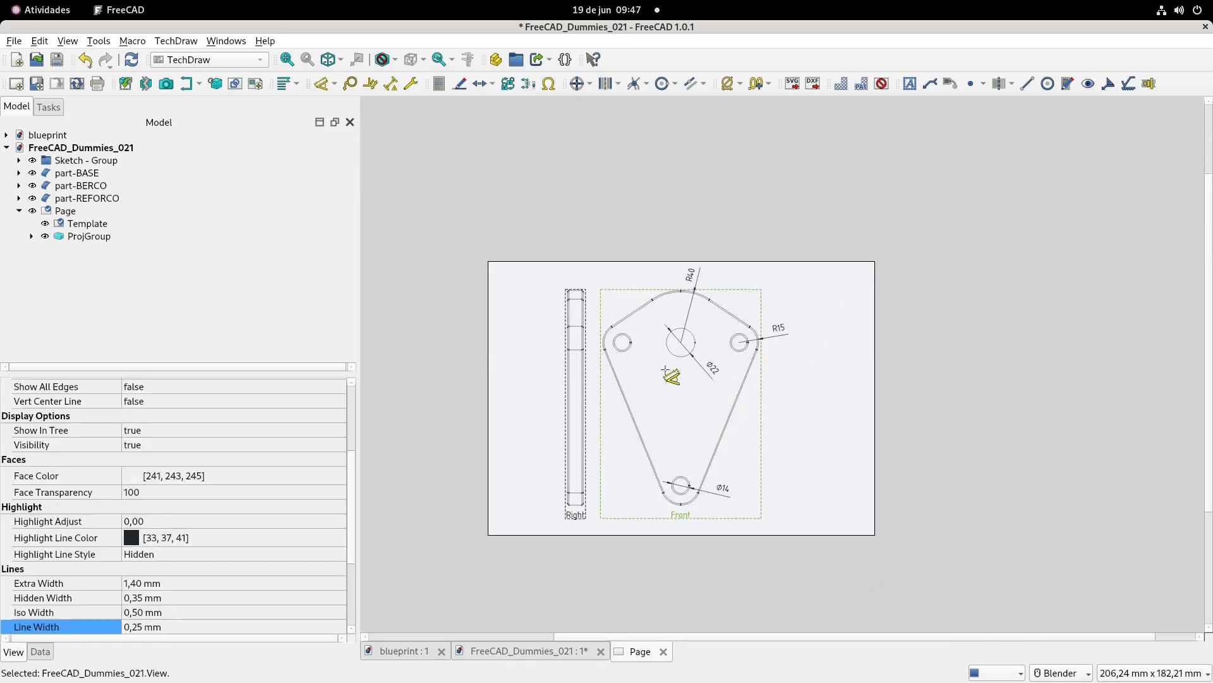
scroll(560, 284, "up", 5)
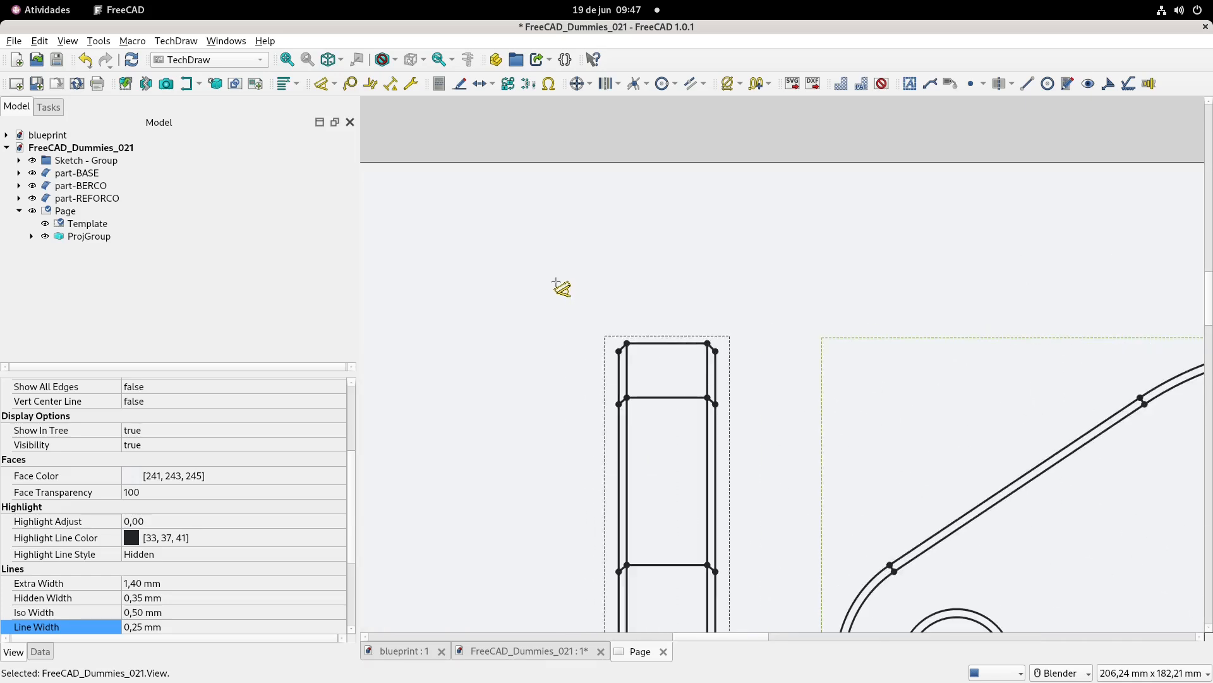
left_click(619, 350)
left_click(717, 352, "ctrl")
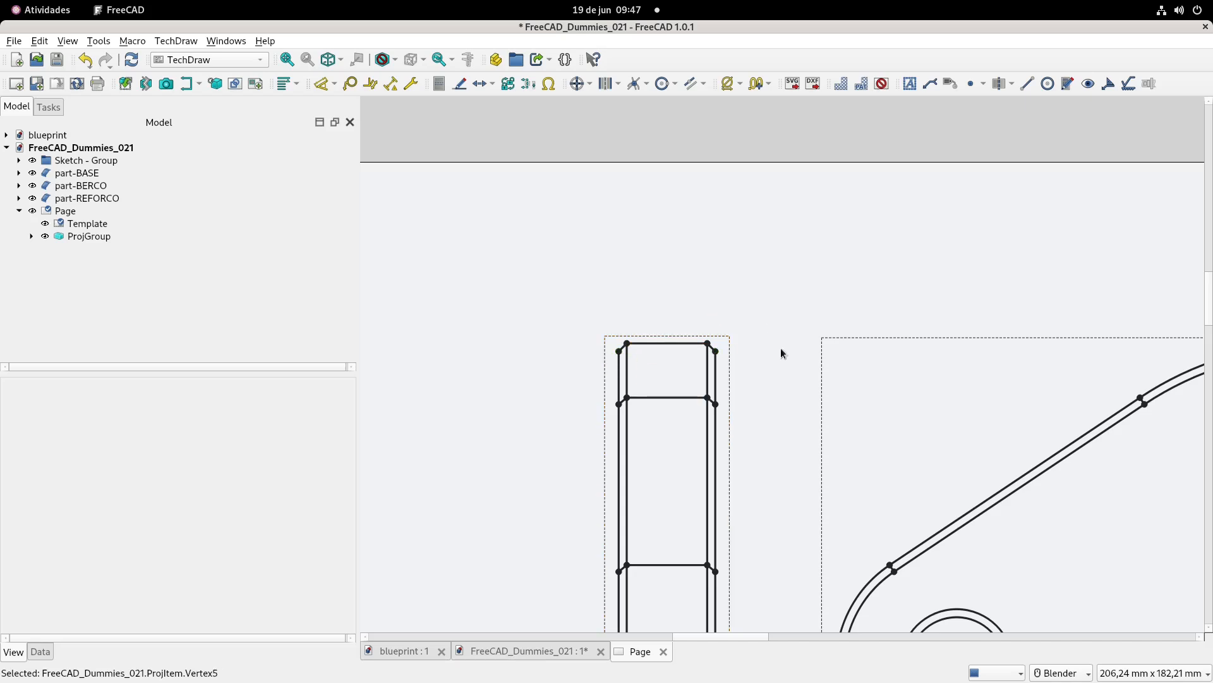
scroll(783, 363, "down", 5)
left_click(856, 335)
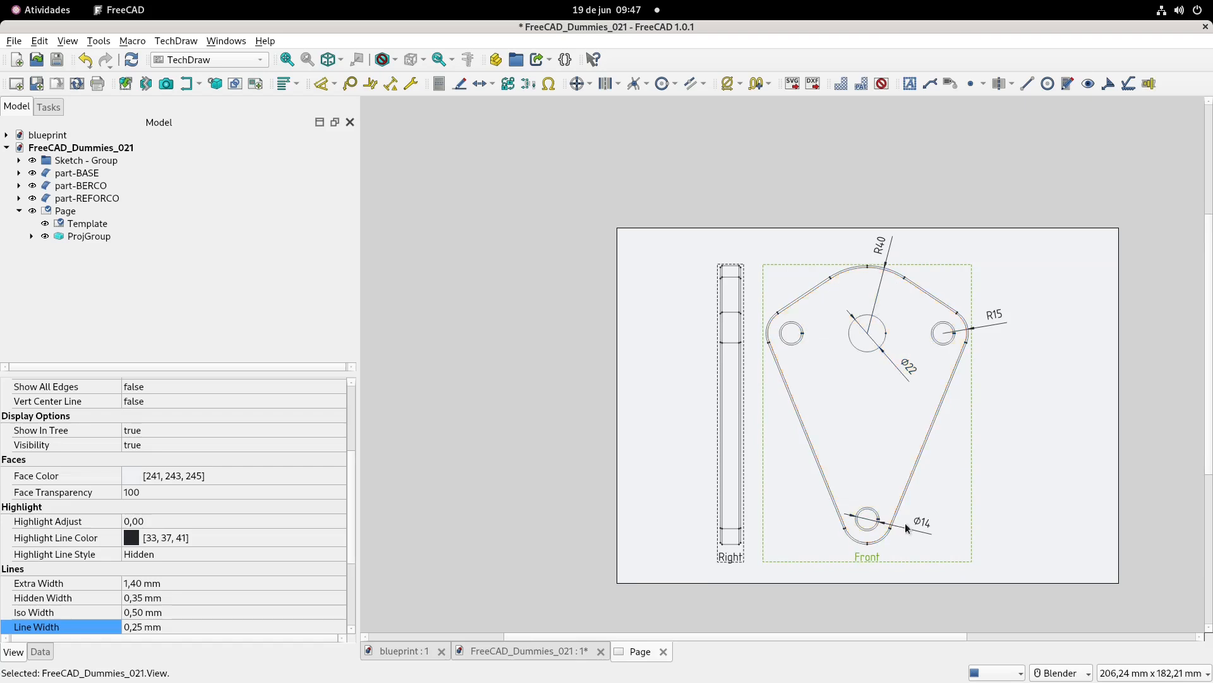
left_click(1039, 423)
middle_click_drag(990, 421, 913, 385, "shift")
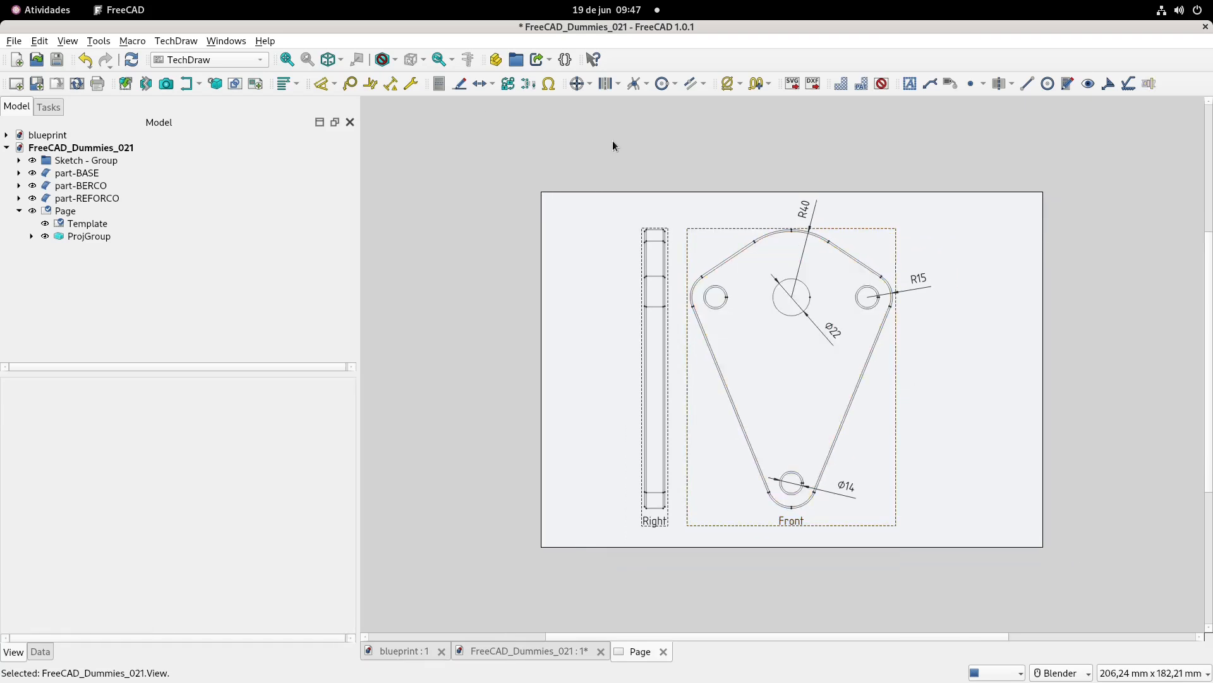
left_click(322, 83)
scroll(846, 471, "up", 3)
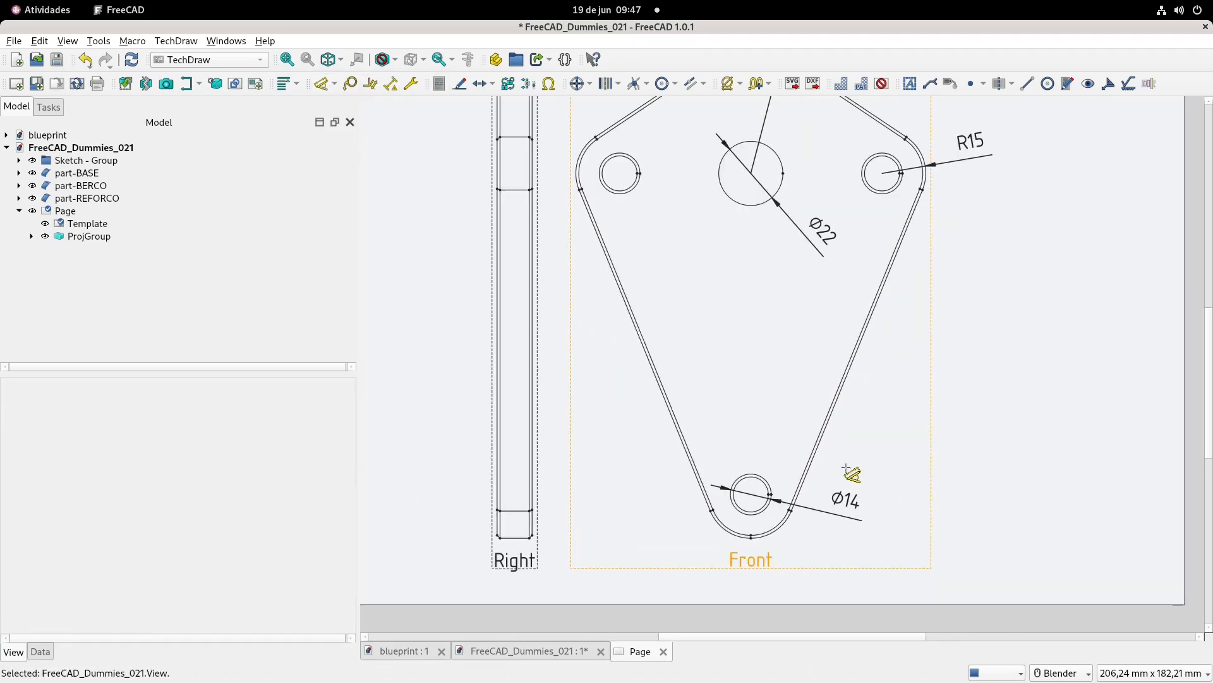
middle_click_drag(875, 383, 895, 508, "shift")
middle_click_drag(564, 253, 695, 313, "shift")
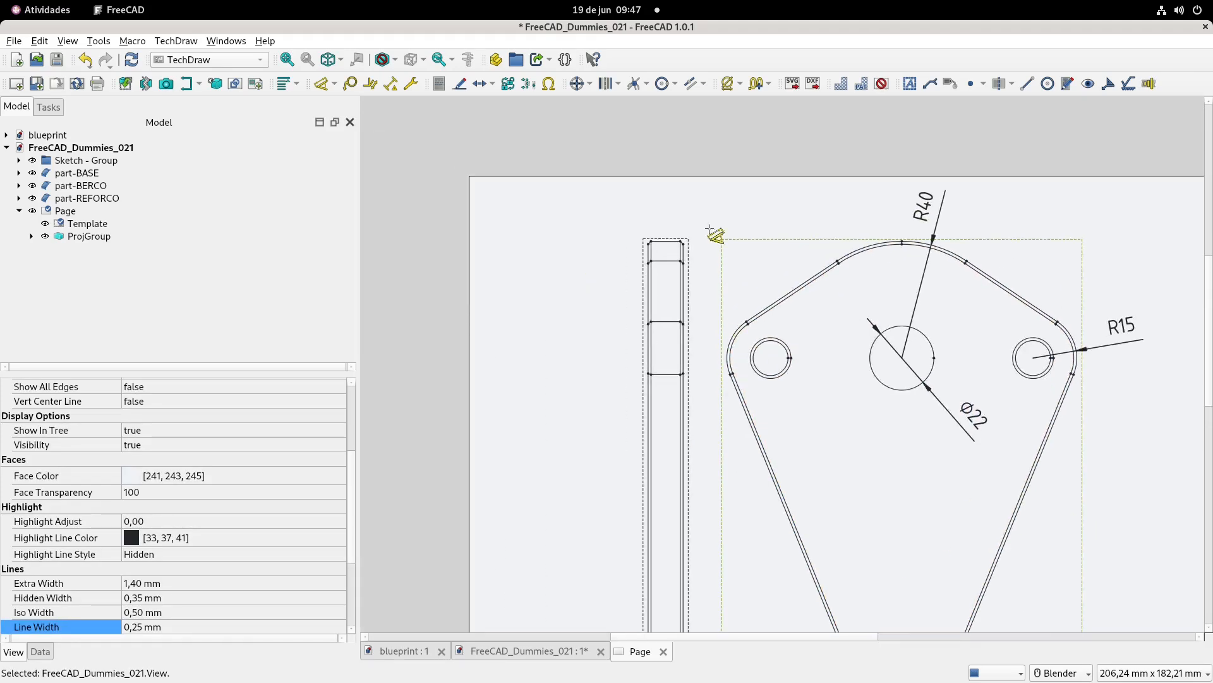
- Dimension the plate thickness between the two outer corner points at the upper end of the Right view
left_click(689, 264)
mouse_move(682, 457)
middle_mouse_down("shift")
mouse_move(696, 265)
mouse_move(695, 463)
middle_mouse_up("shift")
left_click(322, 87)
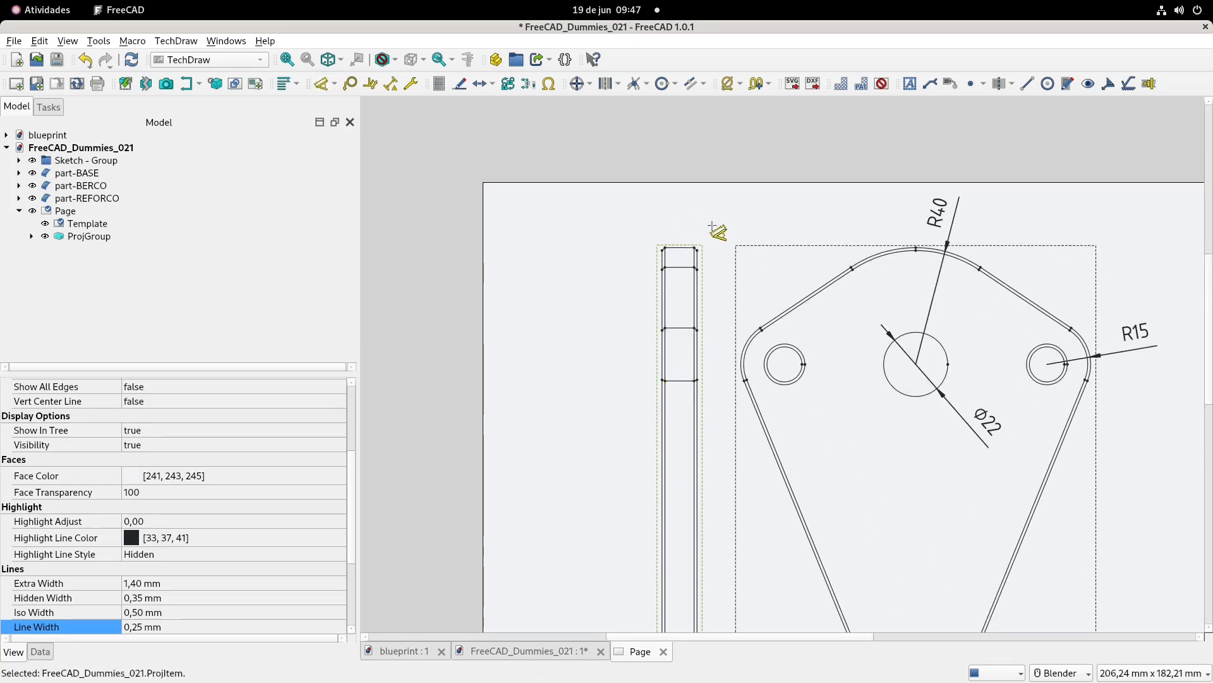
scroll(676, 233, "up", 5)
left_click(625, 320)
left_click(751, 320)
left_click(663, 141)
scroll(756, 244, "down", 5)
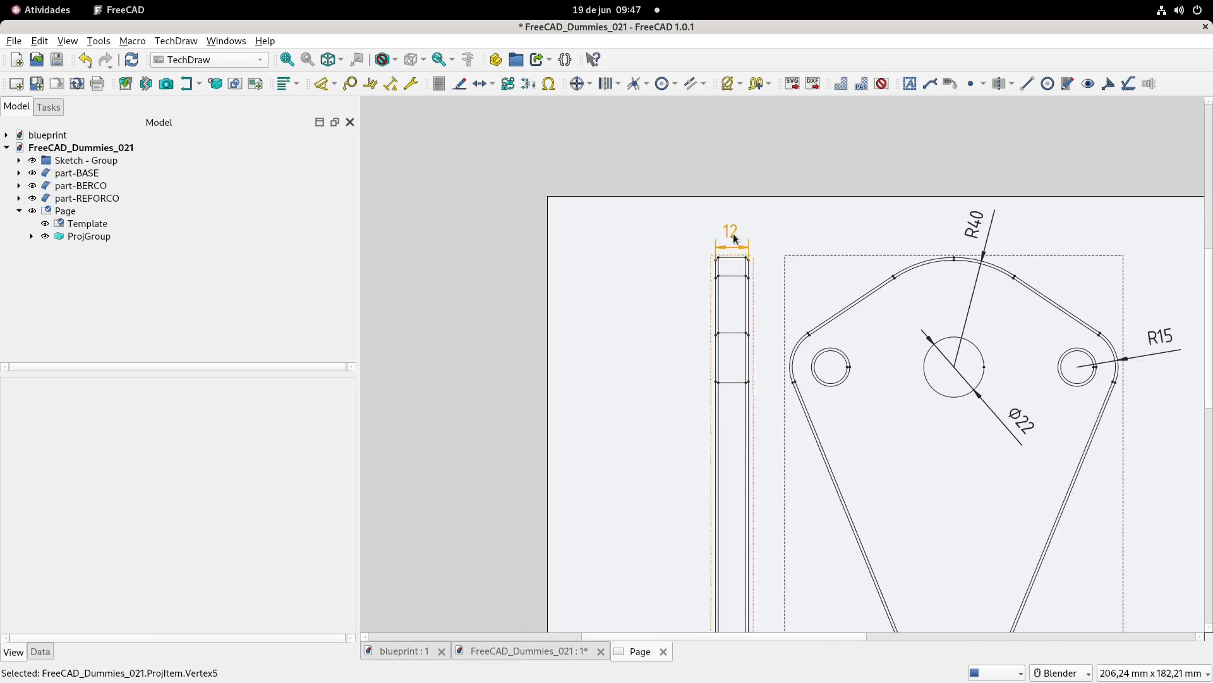
- Move the thickness dimension's label to the left of the Right view and save the document
left_click_drag(733, 235, 656, 230)
scroll(751, 286, "down", 5)
middle_click_drag(753, 289, 708, 256, "shift")
left_click(850, 297)
left_click(968, 310)
middle_click_drag(967, 311, 872, 291, "shift")
key("ctrl+s")
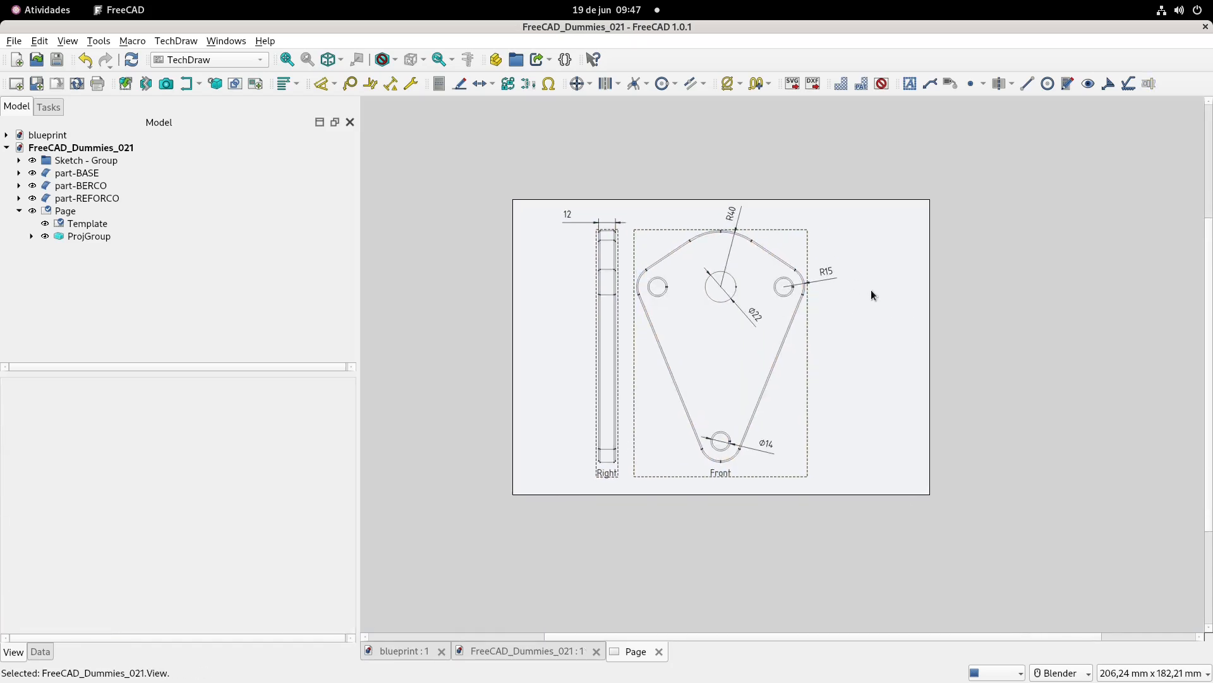
- Rename the drawing page as Page-BASE
left_click(69, 215)
left_click(70, 215)
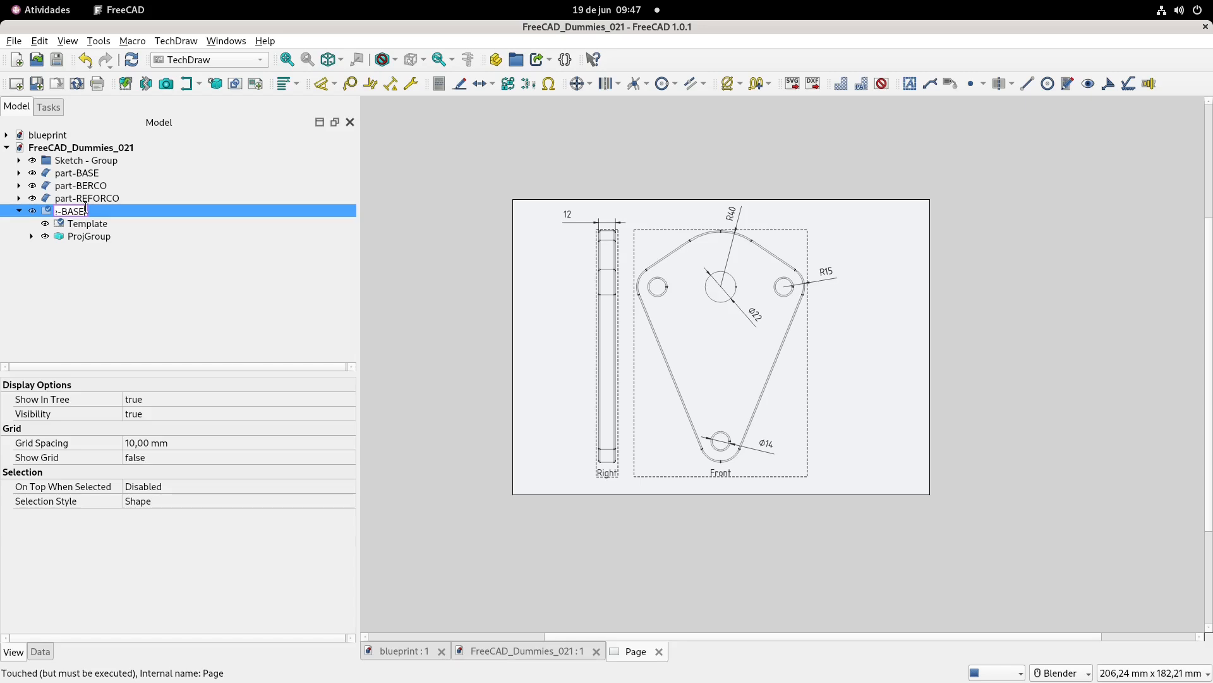
type("-BASE")
left_click(412, 252)
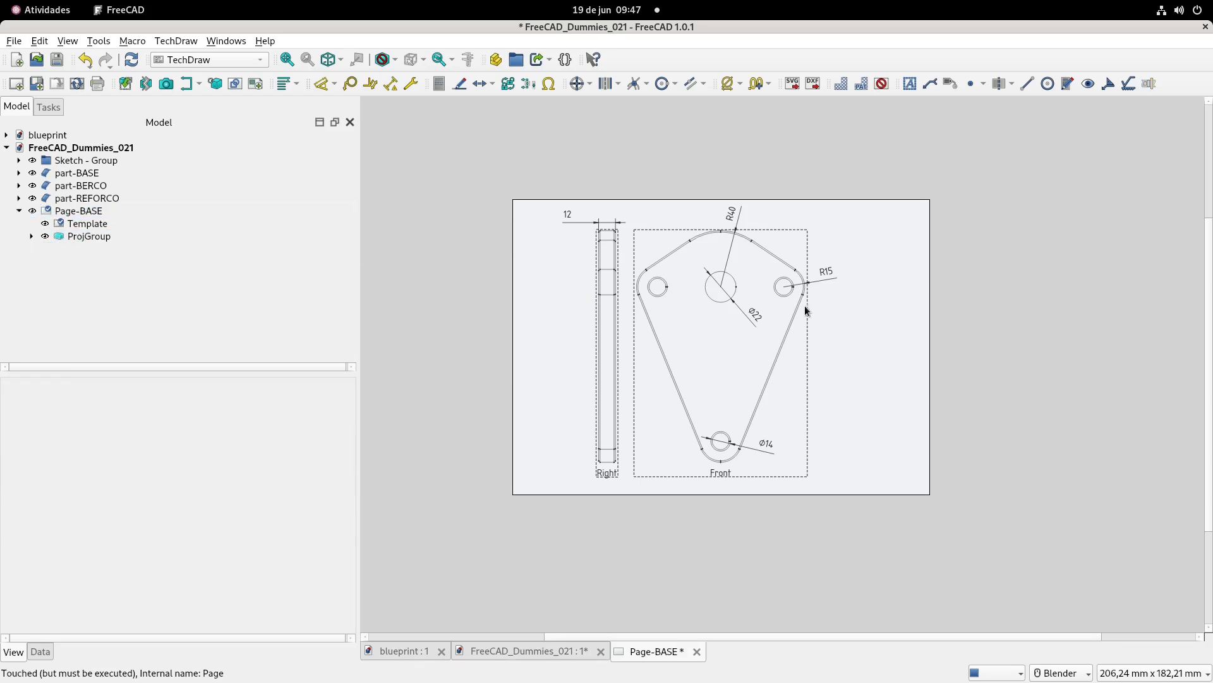
scroll(803, 305, "up", 8)
left_click(803, 306)
mouse_move(740, 272)
middle_mouse_down("shift")
mouse_move(792, 314)
mouse_move(762, 319)
mouse_move(778, 304)
middle_mouse_up("shift")
scroll(798, 309, "down", 5)
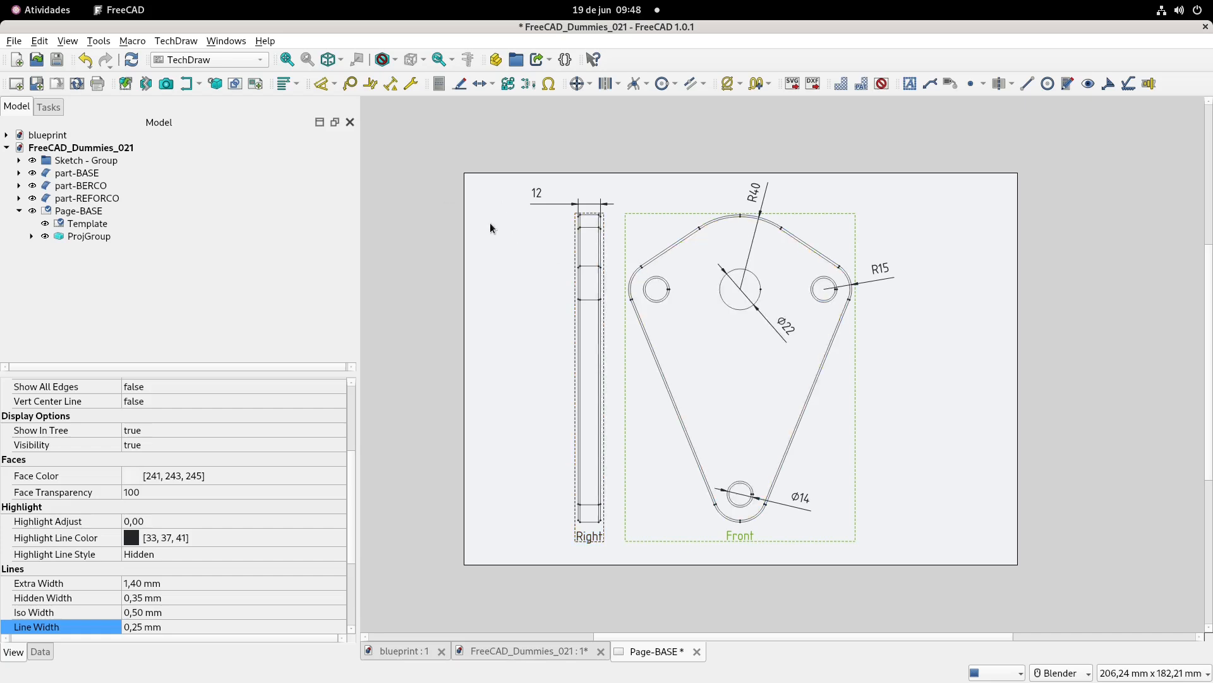
left_click(529, 650)
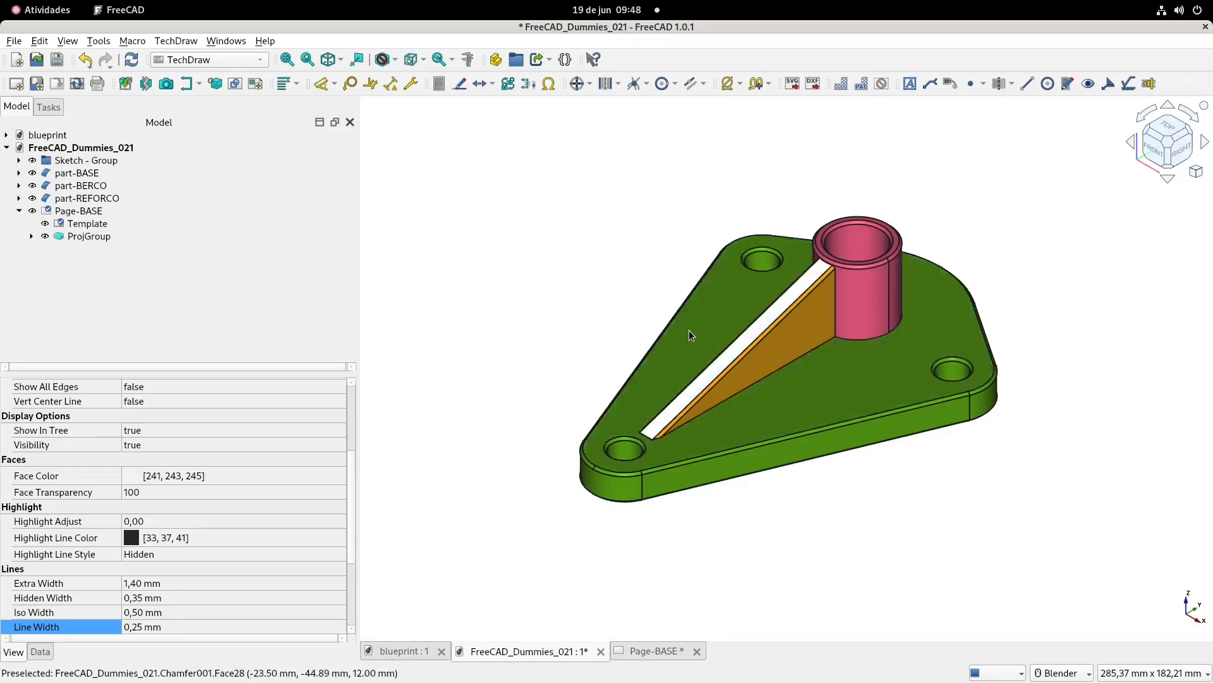
left_click(651, 651)
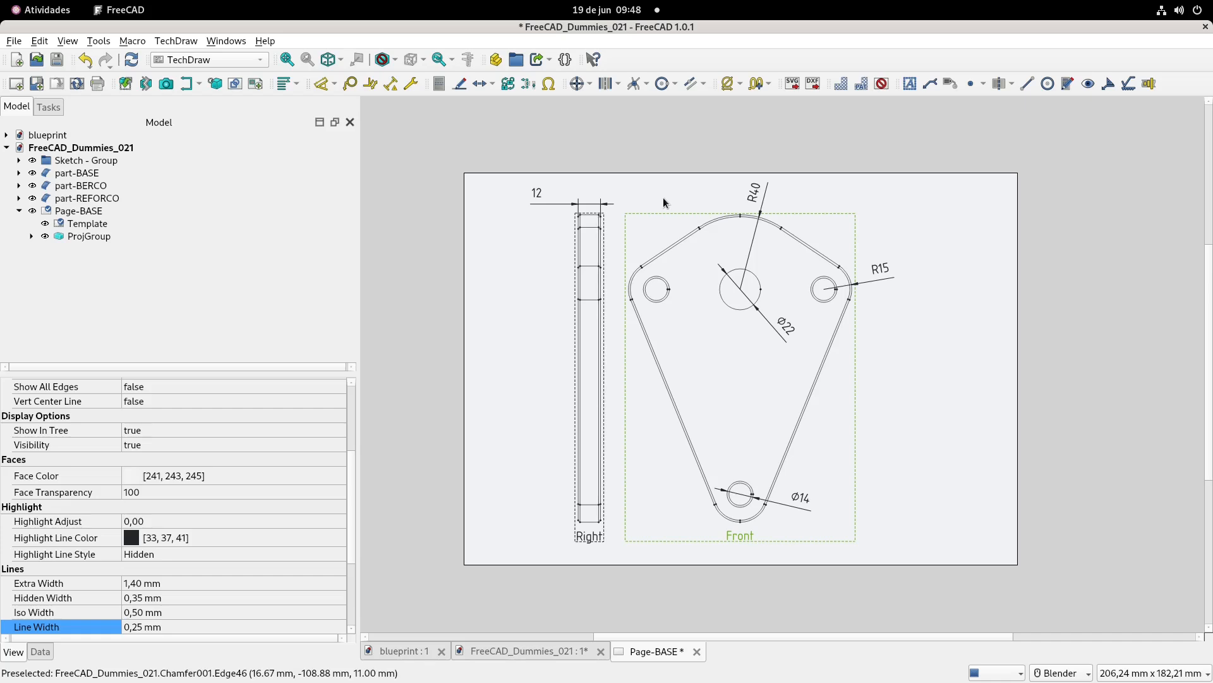
left_click(700, 203)
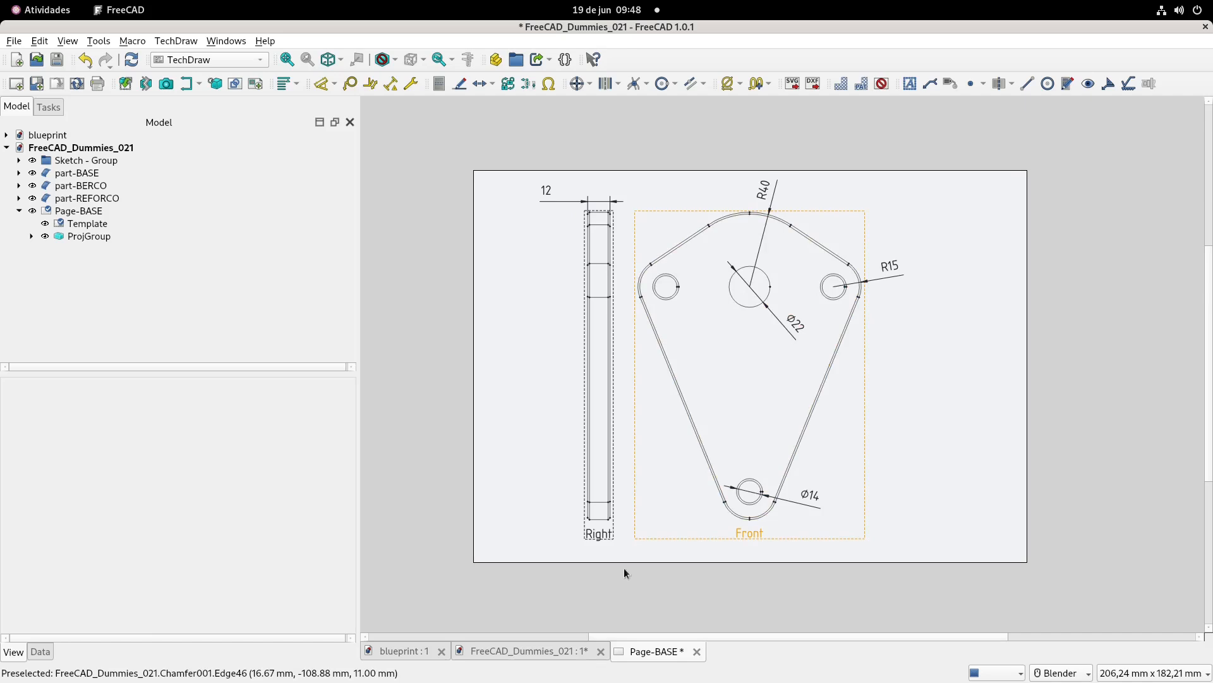
- Return to the 3D model of the bracket and save the document
left_click(561, 651)
middle_click_drag(768, 280, 719, 309, "shift")
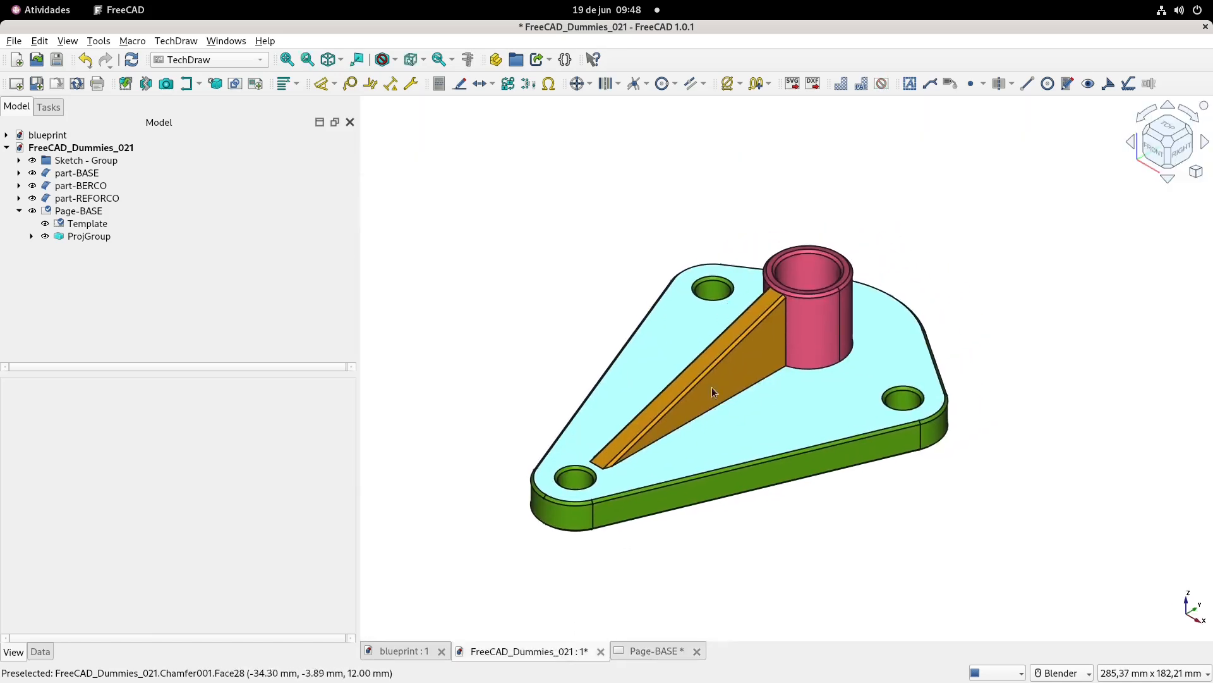
key("ctrl+s")
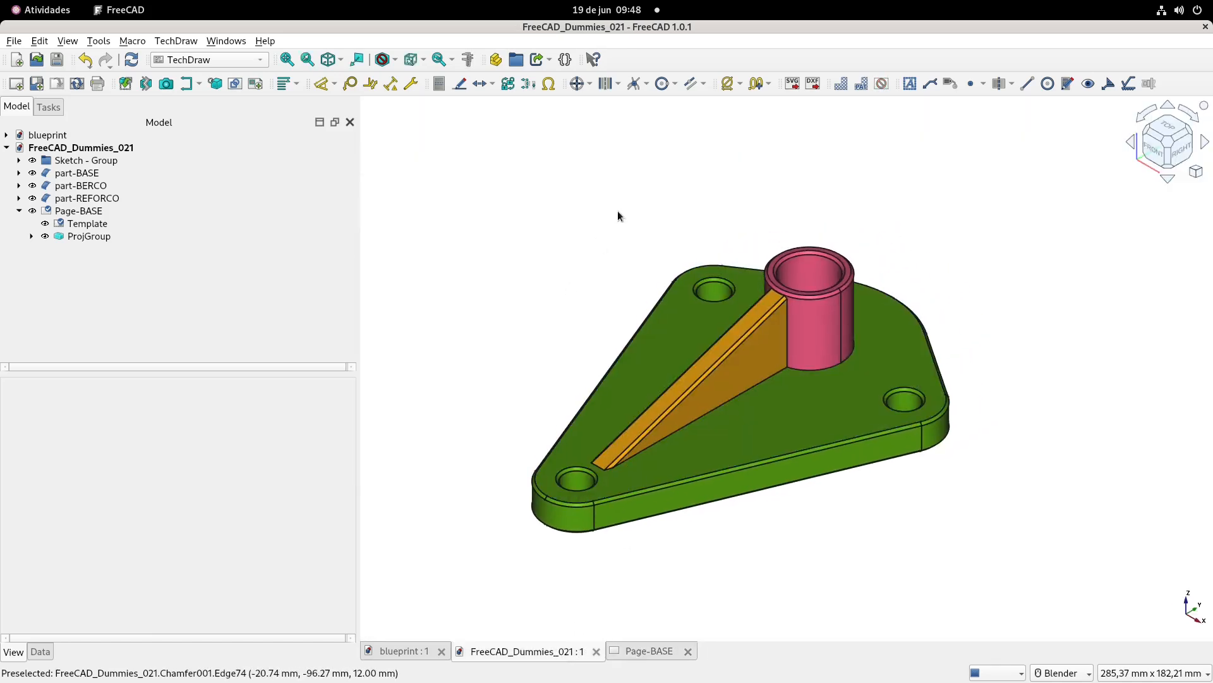
middle_click_drag(617, 210, 618, 200, "shift")
middle_click_drag(603, 272, 623, 260, "shift")
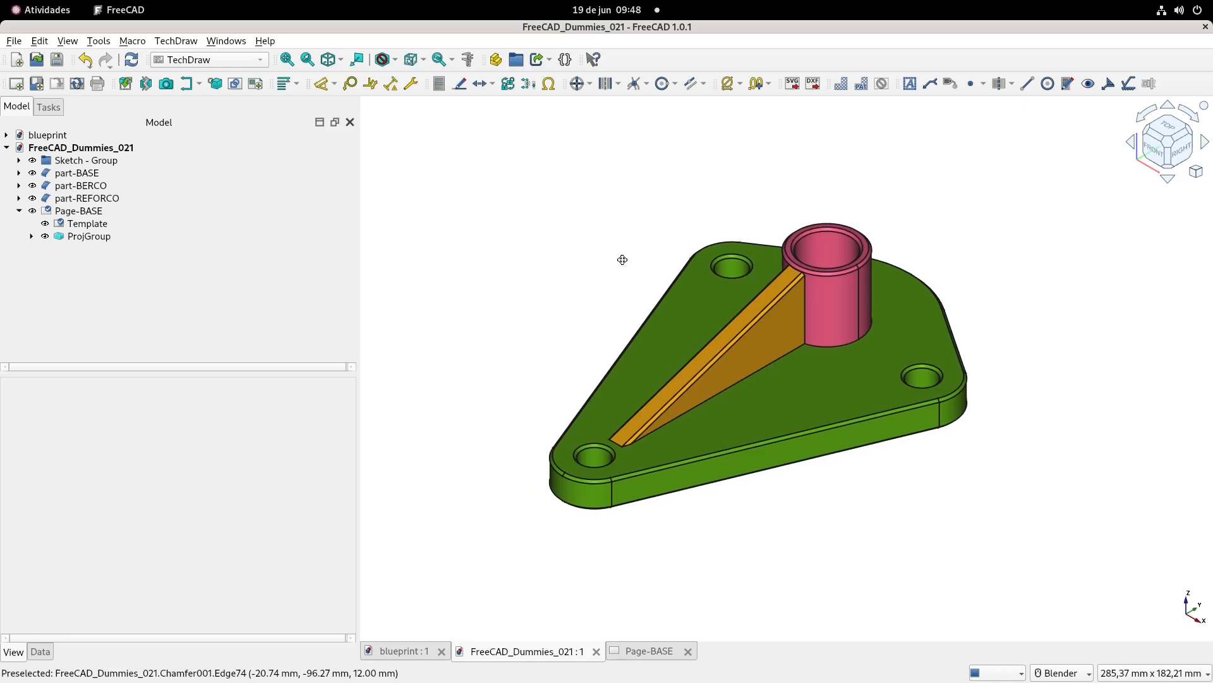
middle_click_drag(666, 216, 664, 230, "shift")
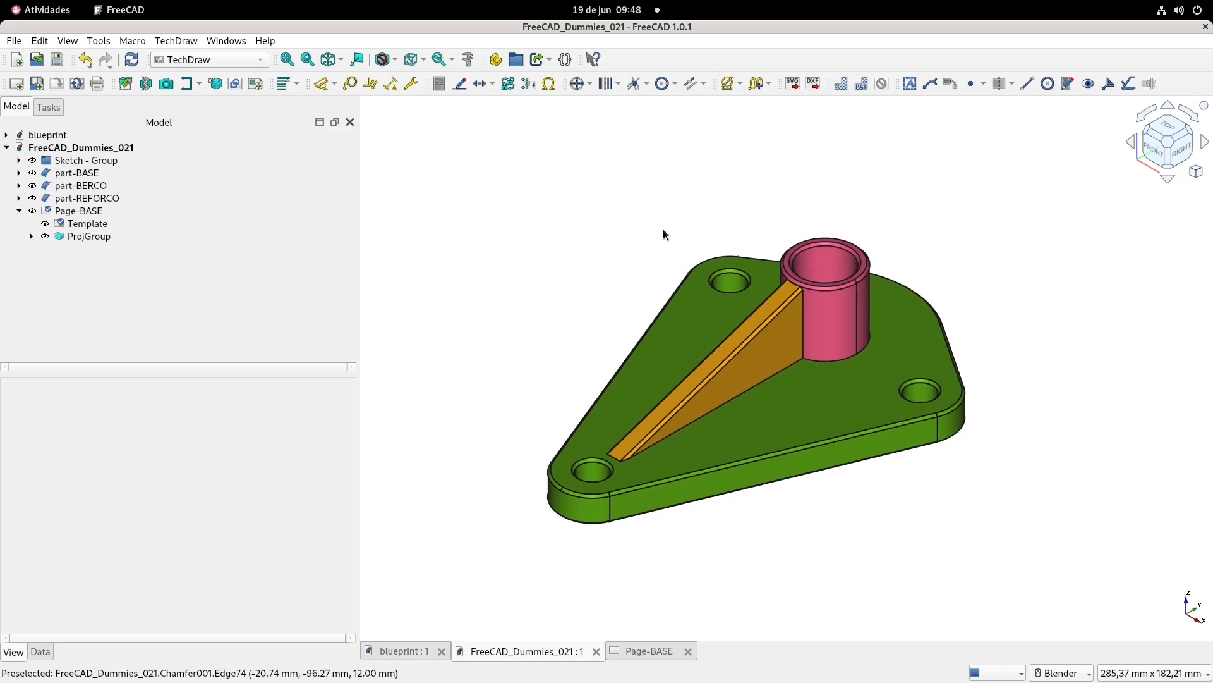
- Export part-BASE, part-BERCO and part-REFORCO together as the Collada file FreeCAD_Dummies_021.dae in CAD_3D, overwriting the existing file
left_click(17, 210)
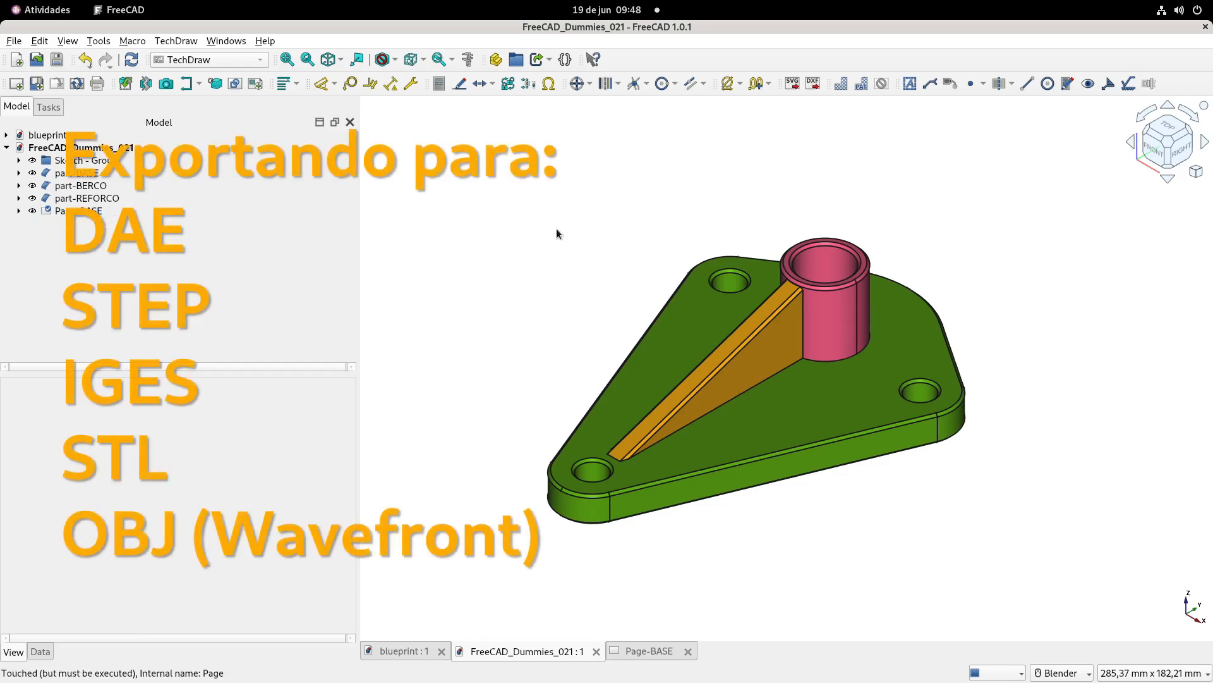
left_click(92, 174)
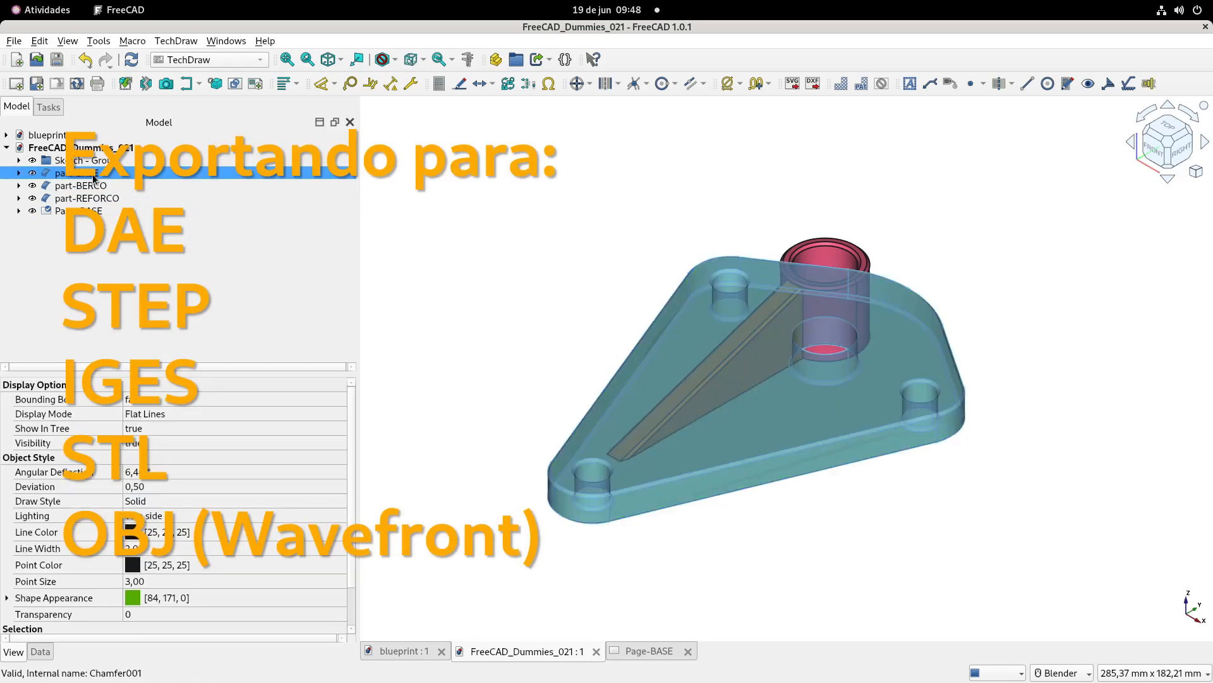
left_click(100, 197, "shift")
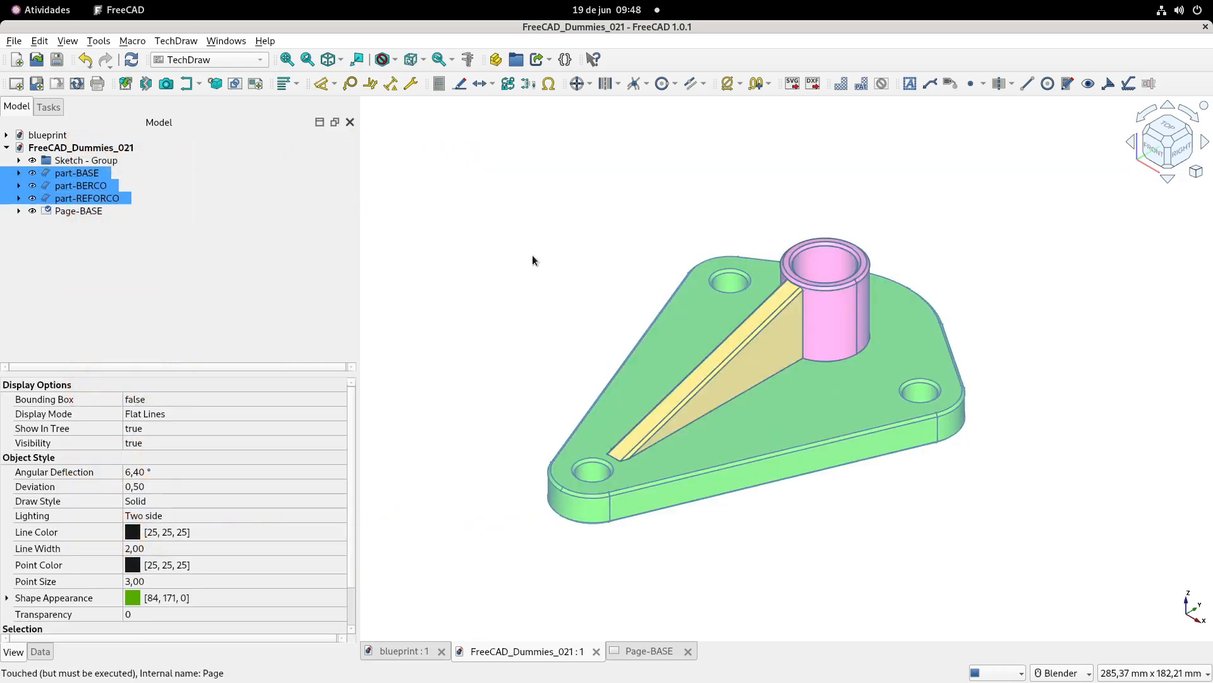
left_click(14, 41)
left_click(38, 242)
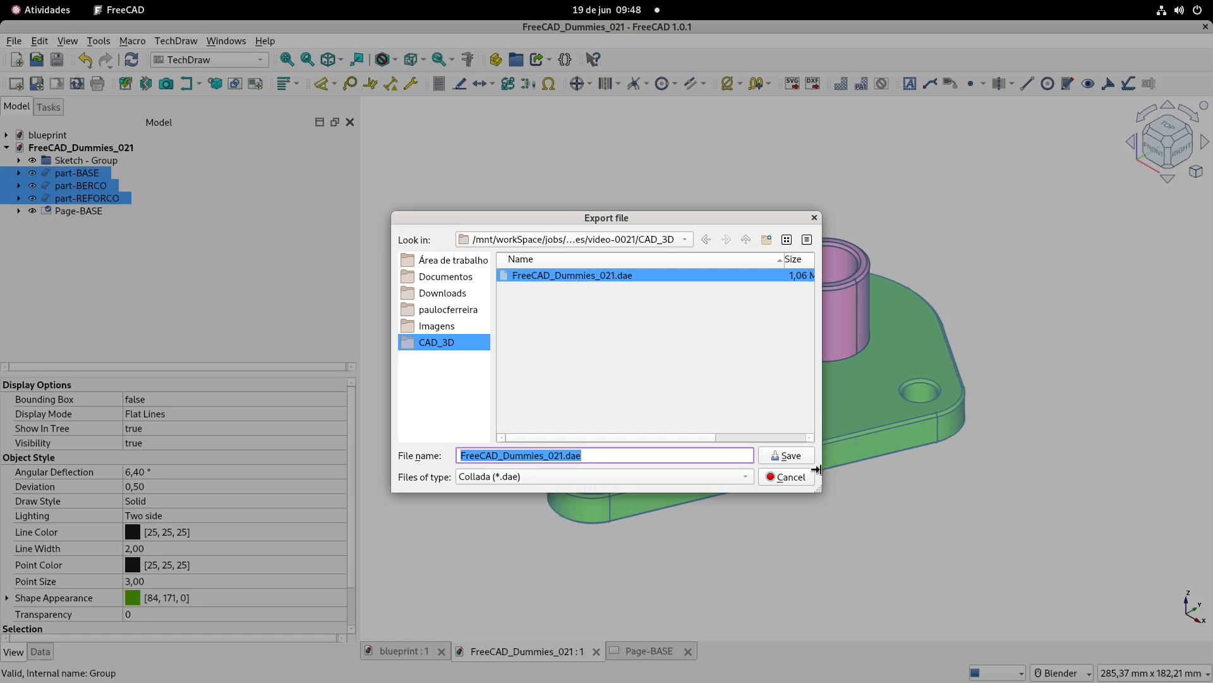
left_click(786, 455)
left_click(694, 378)
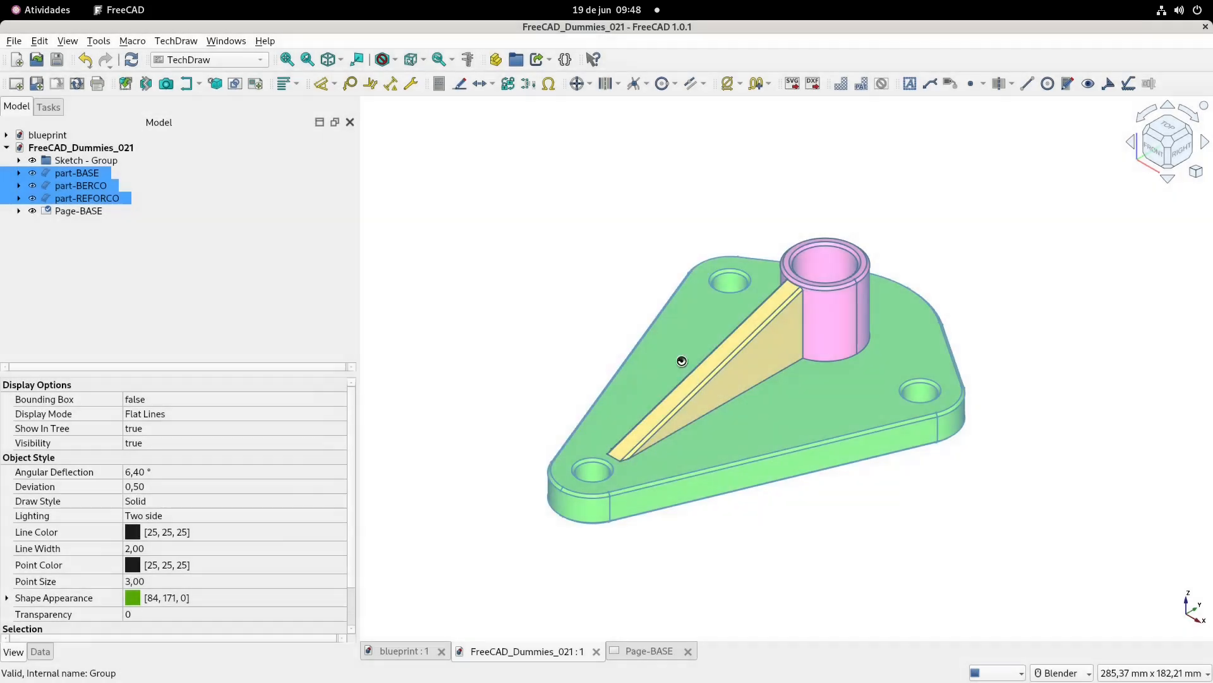
left_click(594, 214)
- Open the drawing page Page-BASE and export it as FreeCAD_Dummies_reference.pdf in CAD_3D, overwriting the existing PDF
left_click(89, 211)
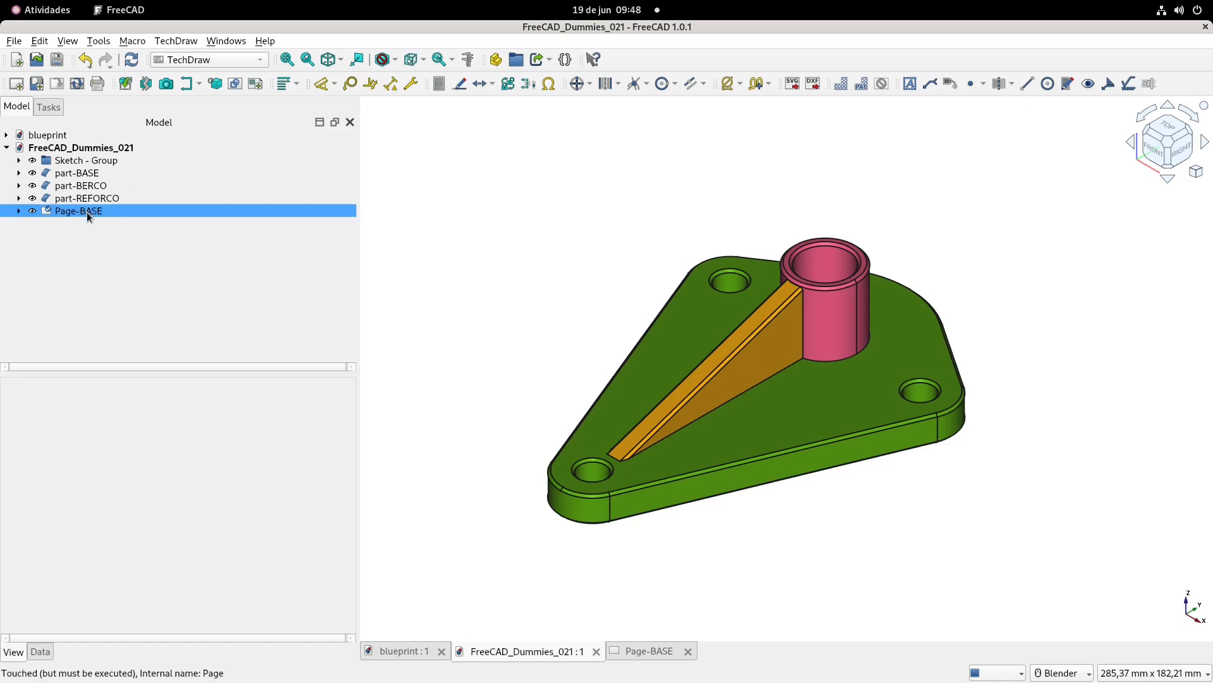
left_click(649, 651)
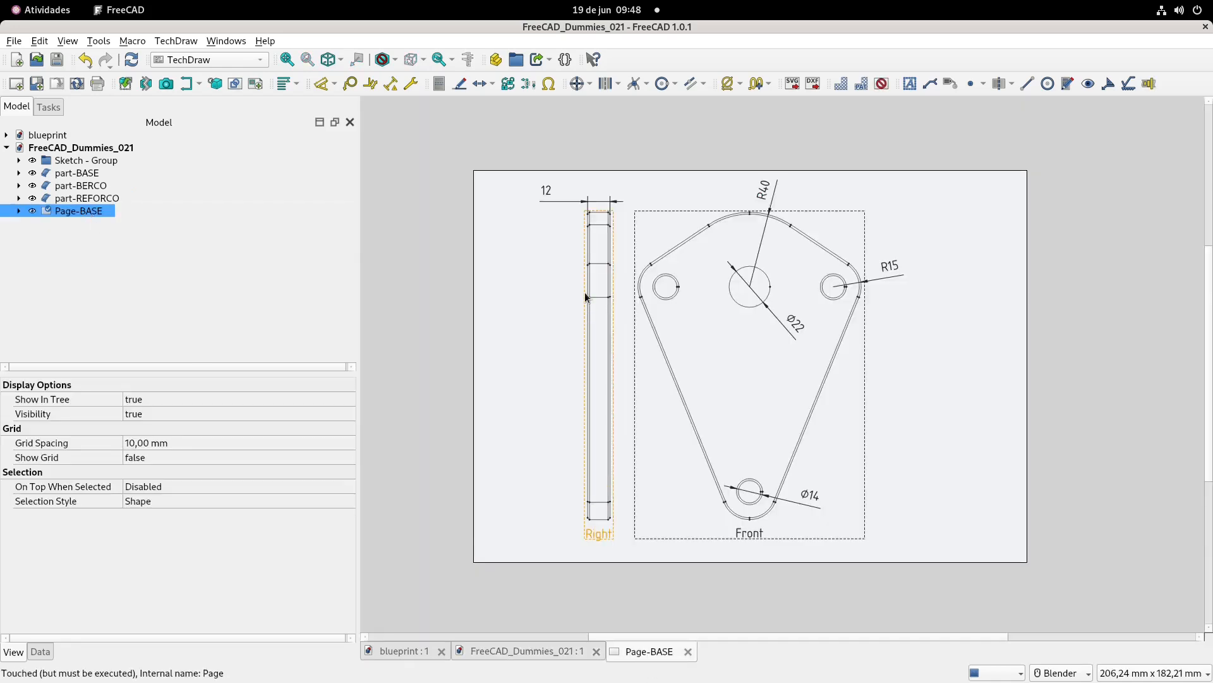
left_click(463, 208)
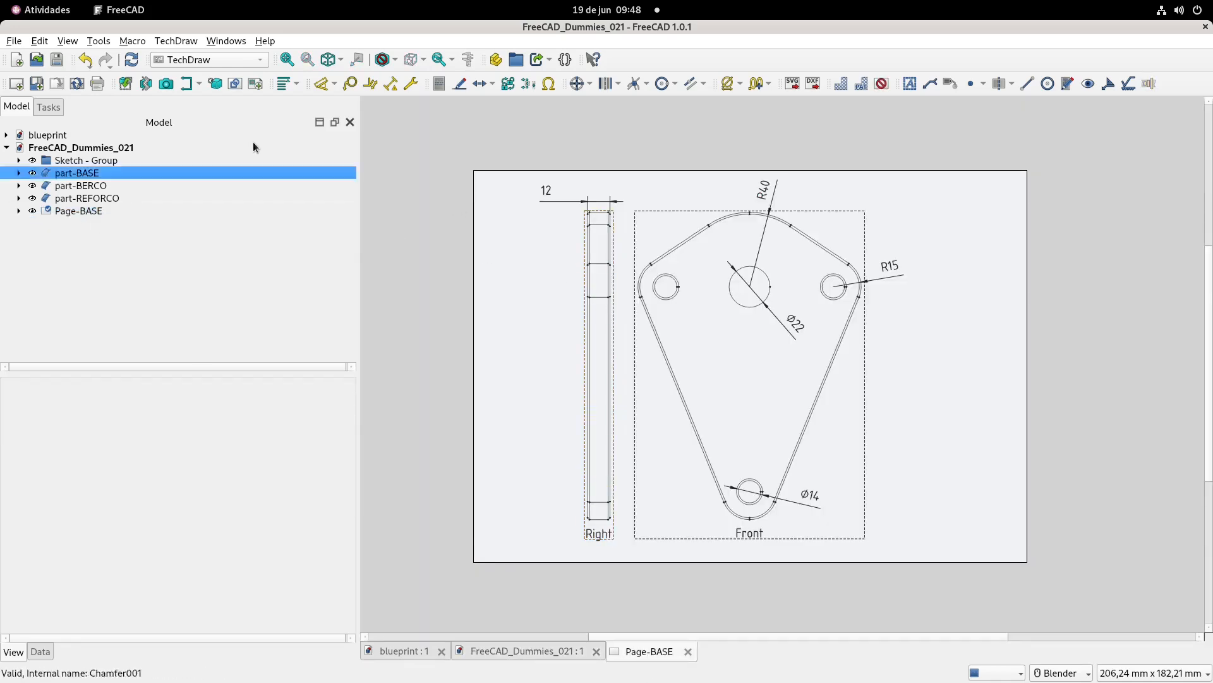
left_click(15, 42)
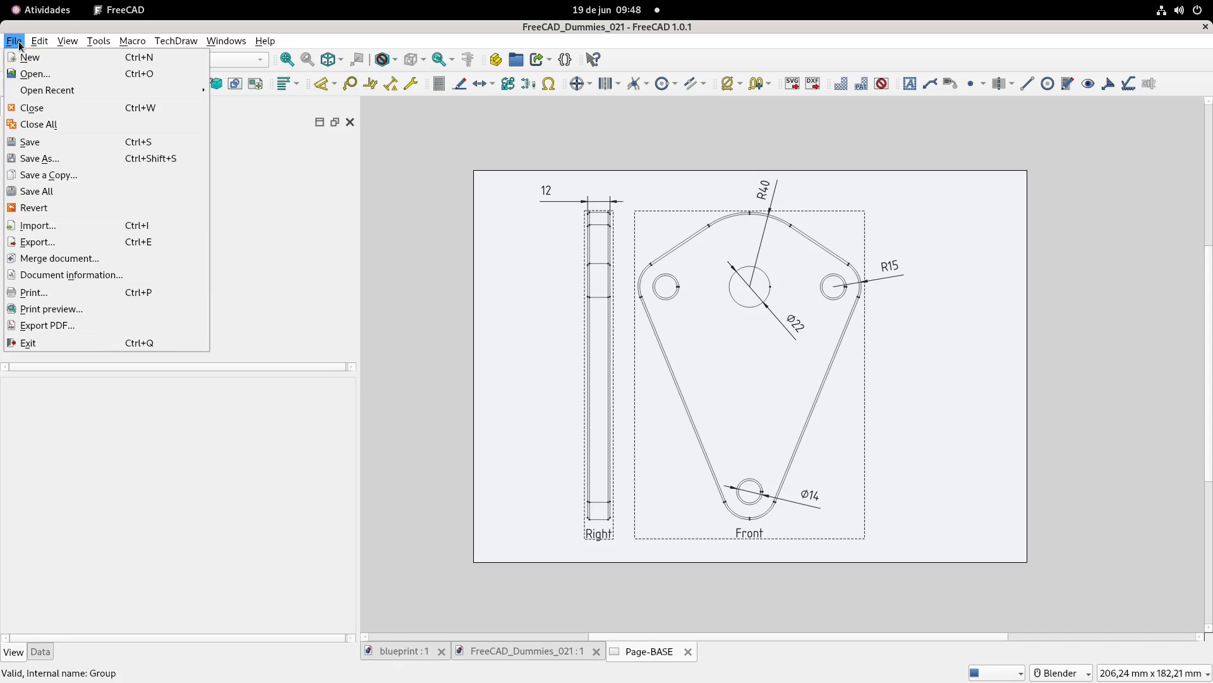
left_click(53, 325)
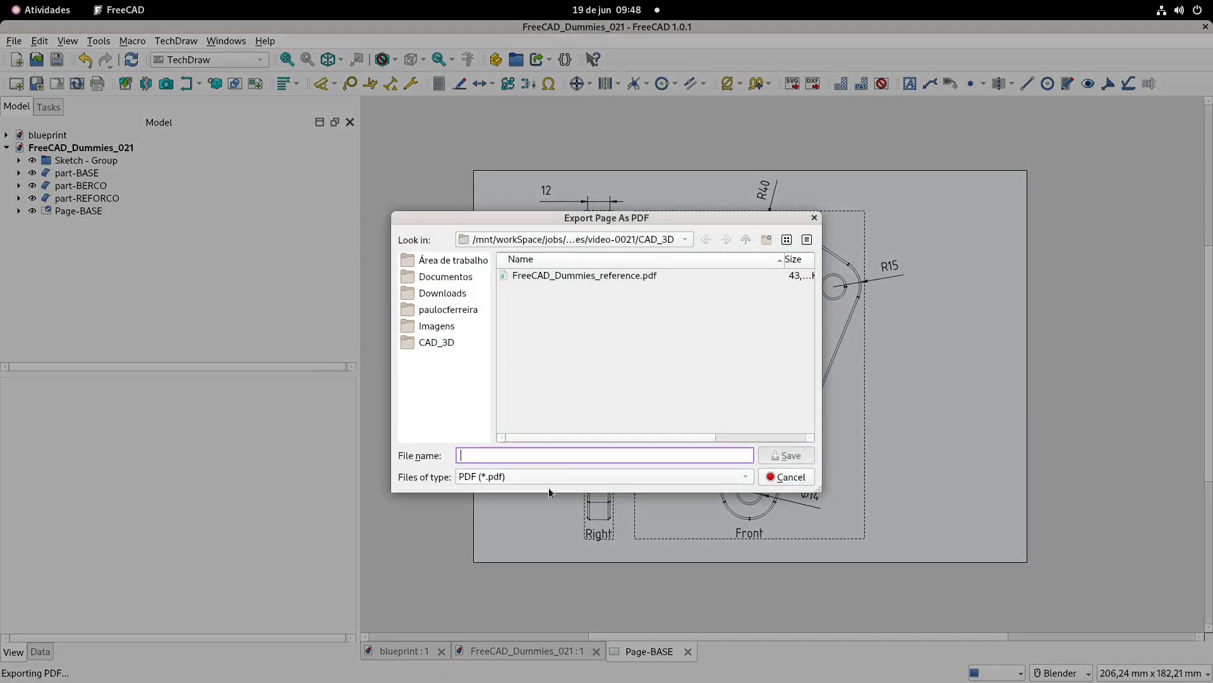
left_click(576, 280)
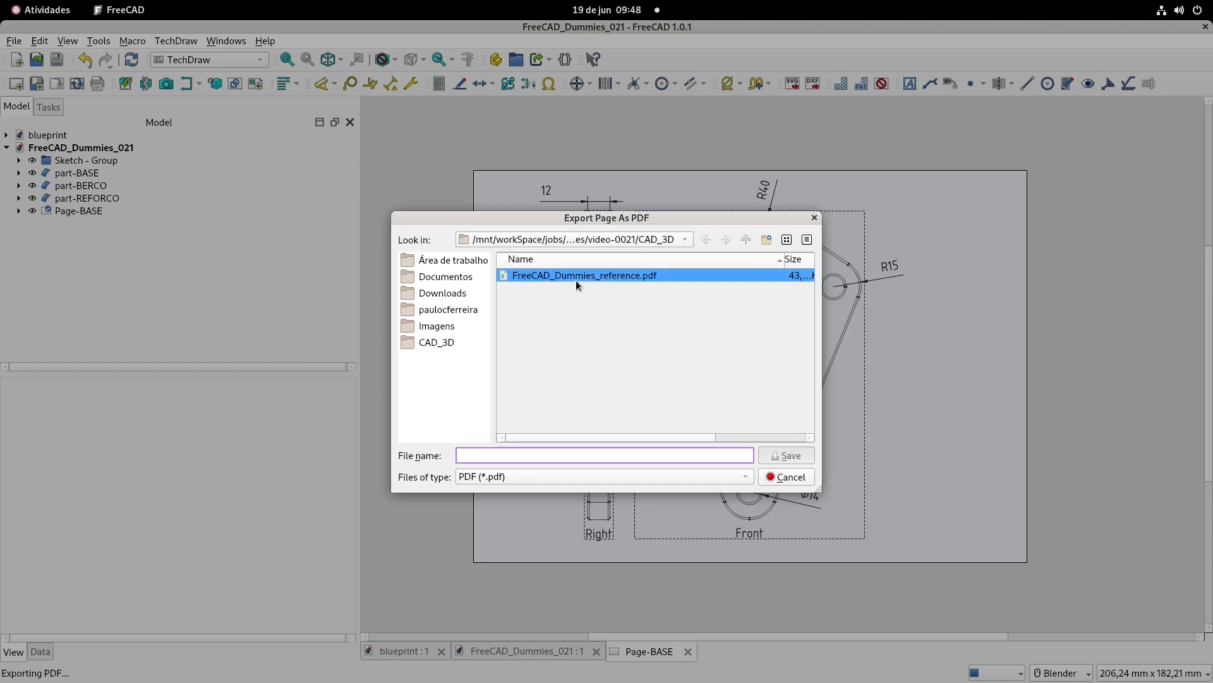
double_click(618, 275)
left_click(713, 375)
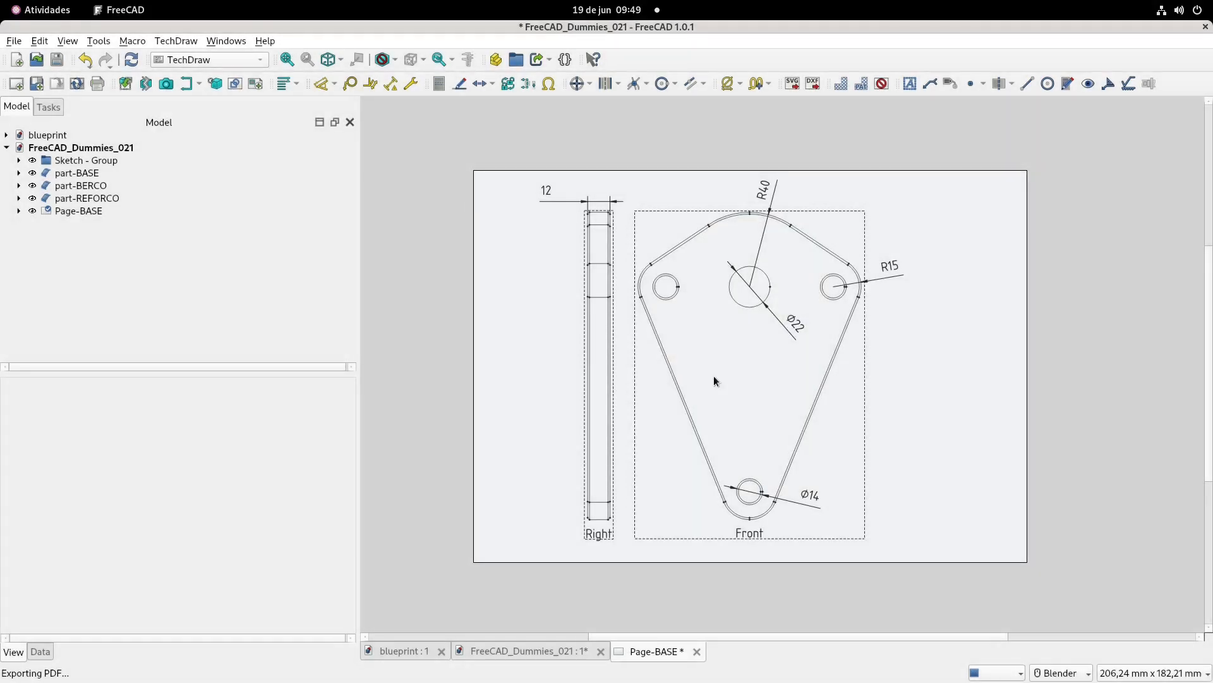